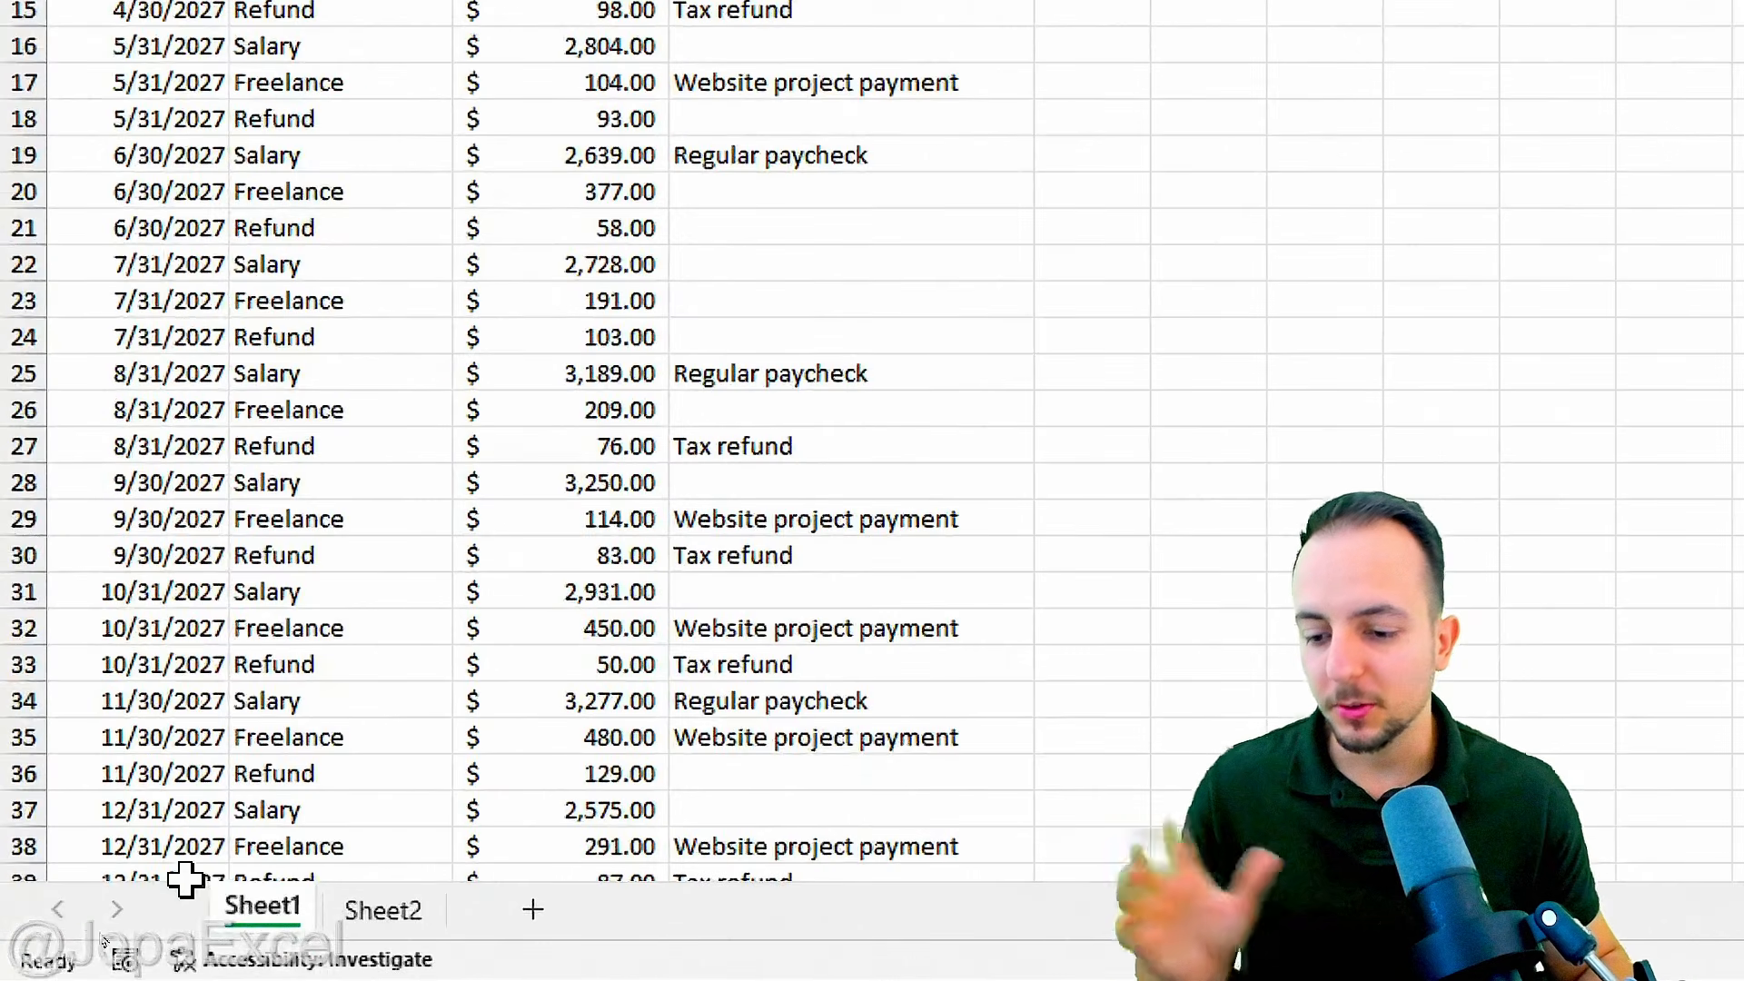
Step: Compare the layout of the data on Sheet1 and Sheet2
{"action": "left_click", "coordinate": [382, 909]}
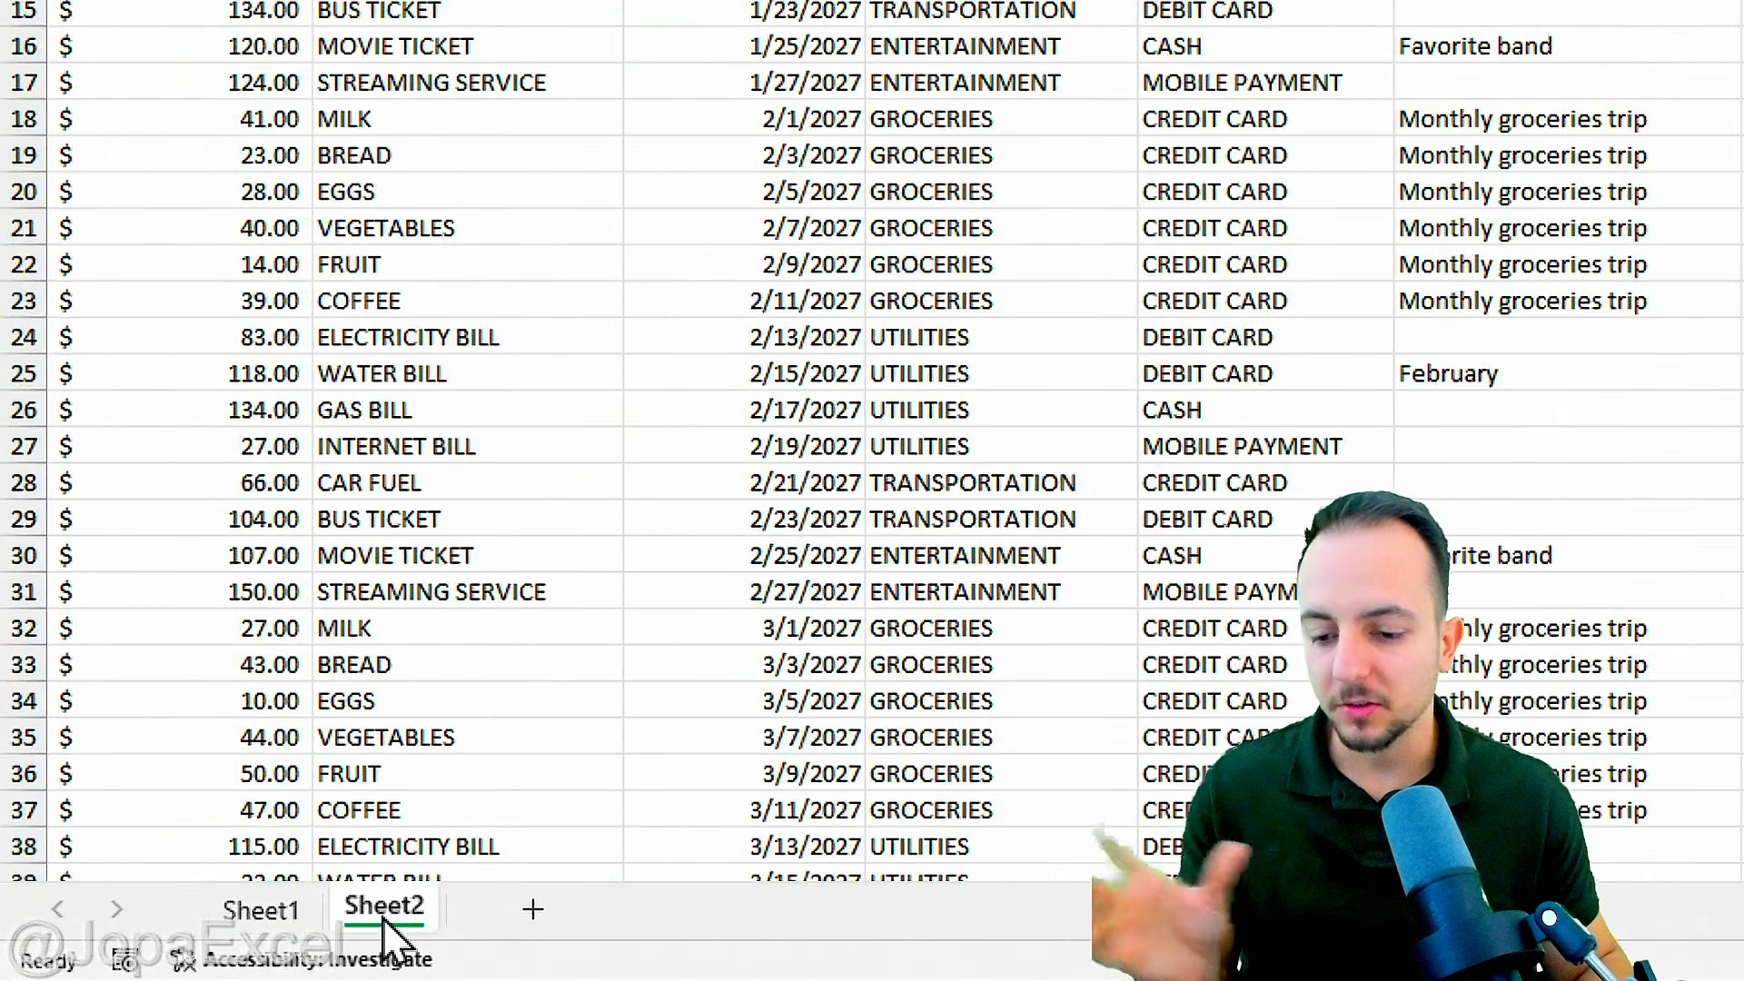
{"action": "left_click", "coordinate": [262, 905]}
{"action": "left_click", "coordinate": [382, 910]}
{"action": "left_click", "coordinate": [298, 905]}
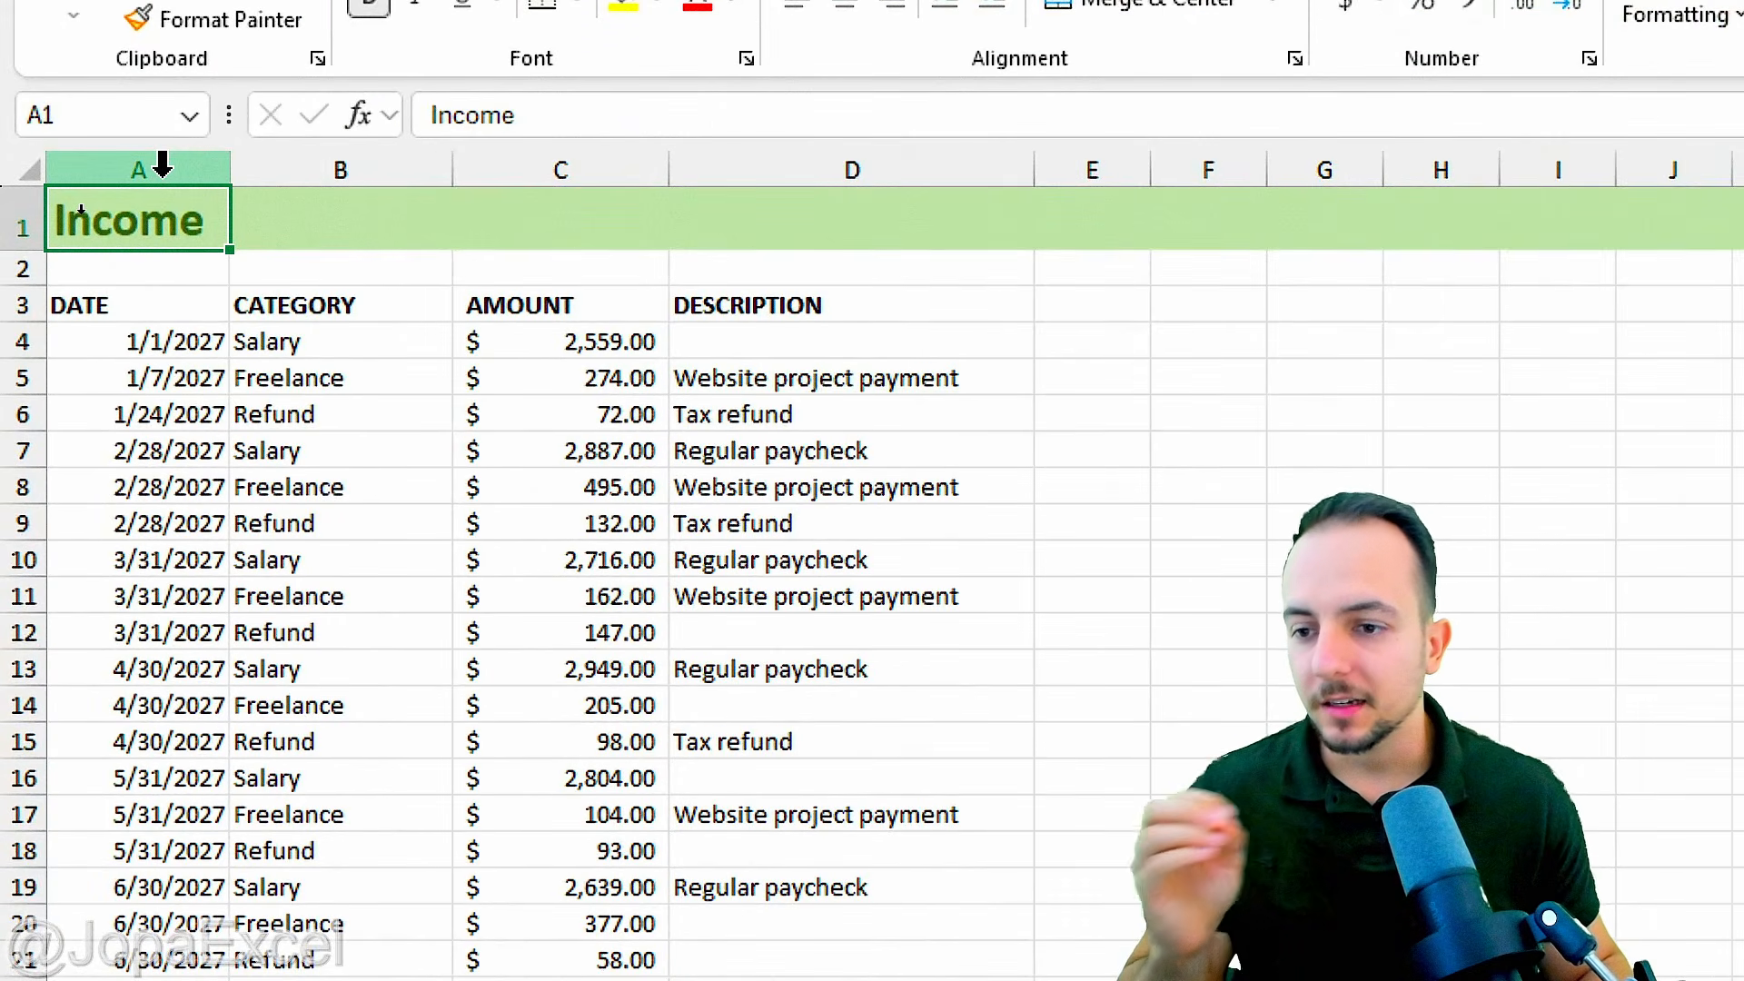
Step: Examine the date, category and amount columns on the Income sheet
{"action": "left_click", "coordinate": [162, 165]}
{"action": "left_click", "coordinate": [289, 168]}
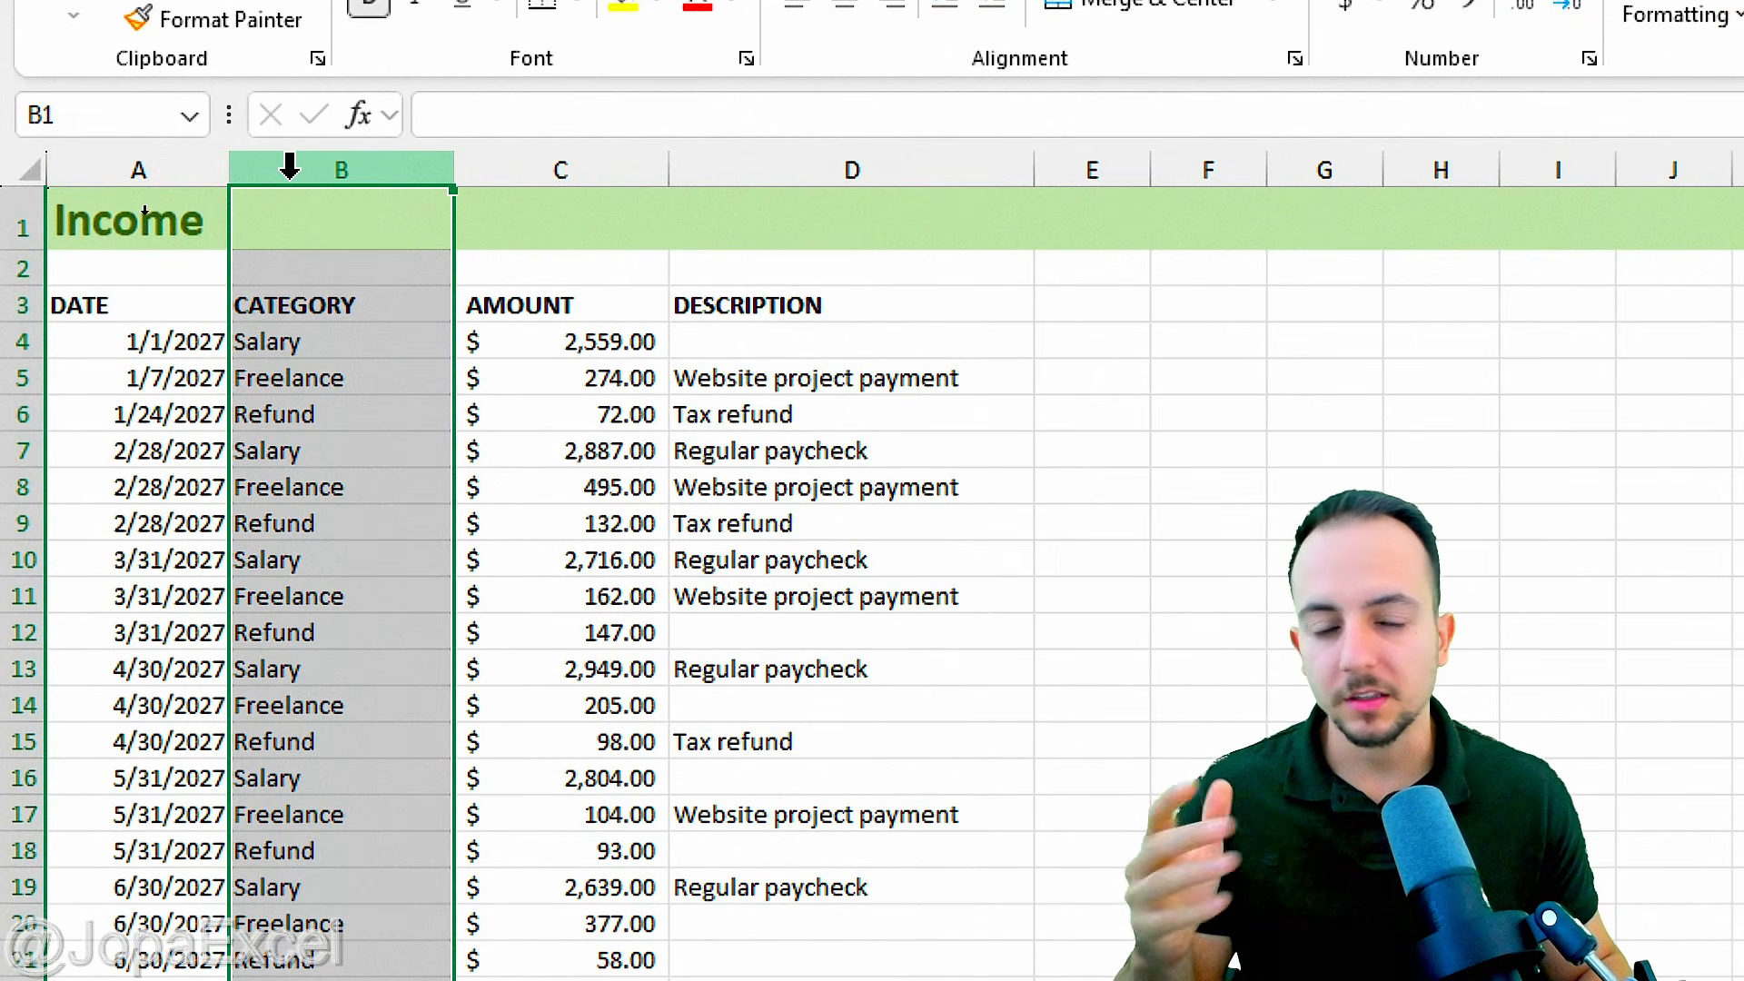
{"action": "left_click", "coordinate": [163, 165]}
{"action": "left_click", "coordinate": [336, 165]}
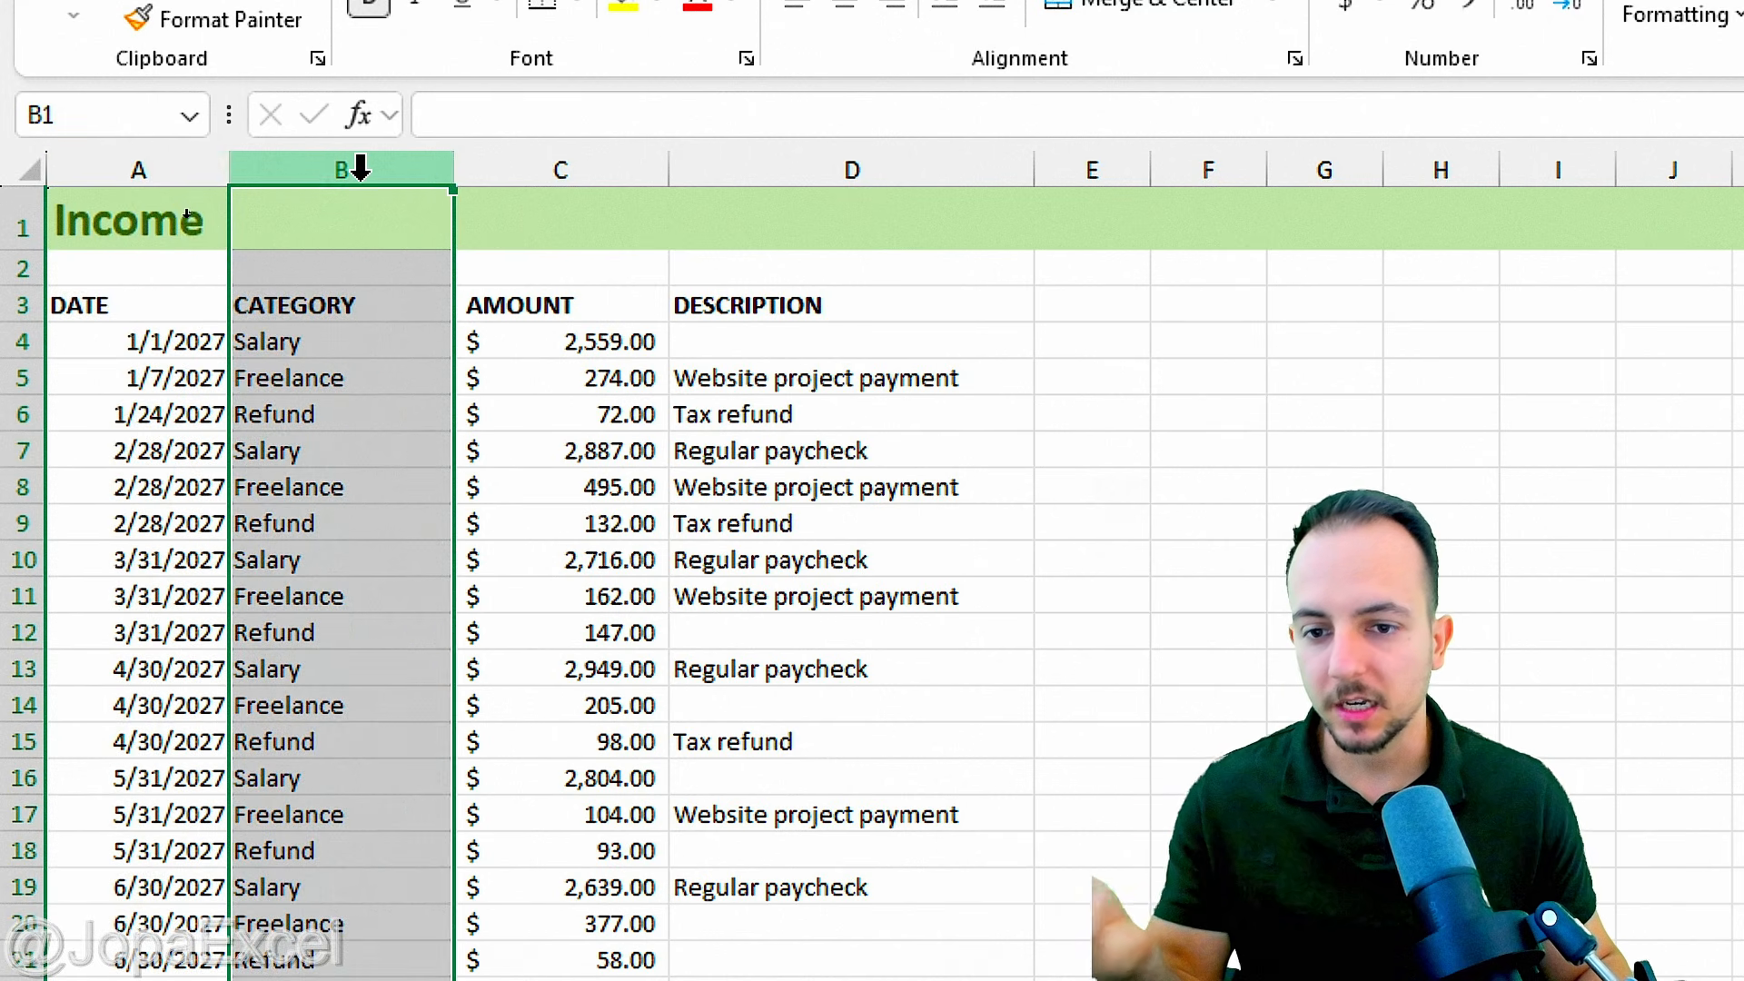
{"action": "left_click", "coordinate": [503, 168]}
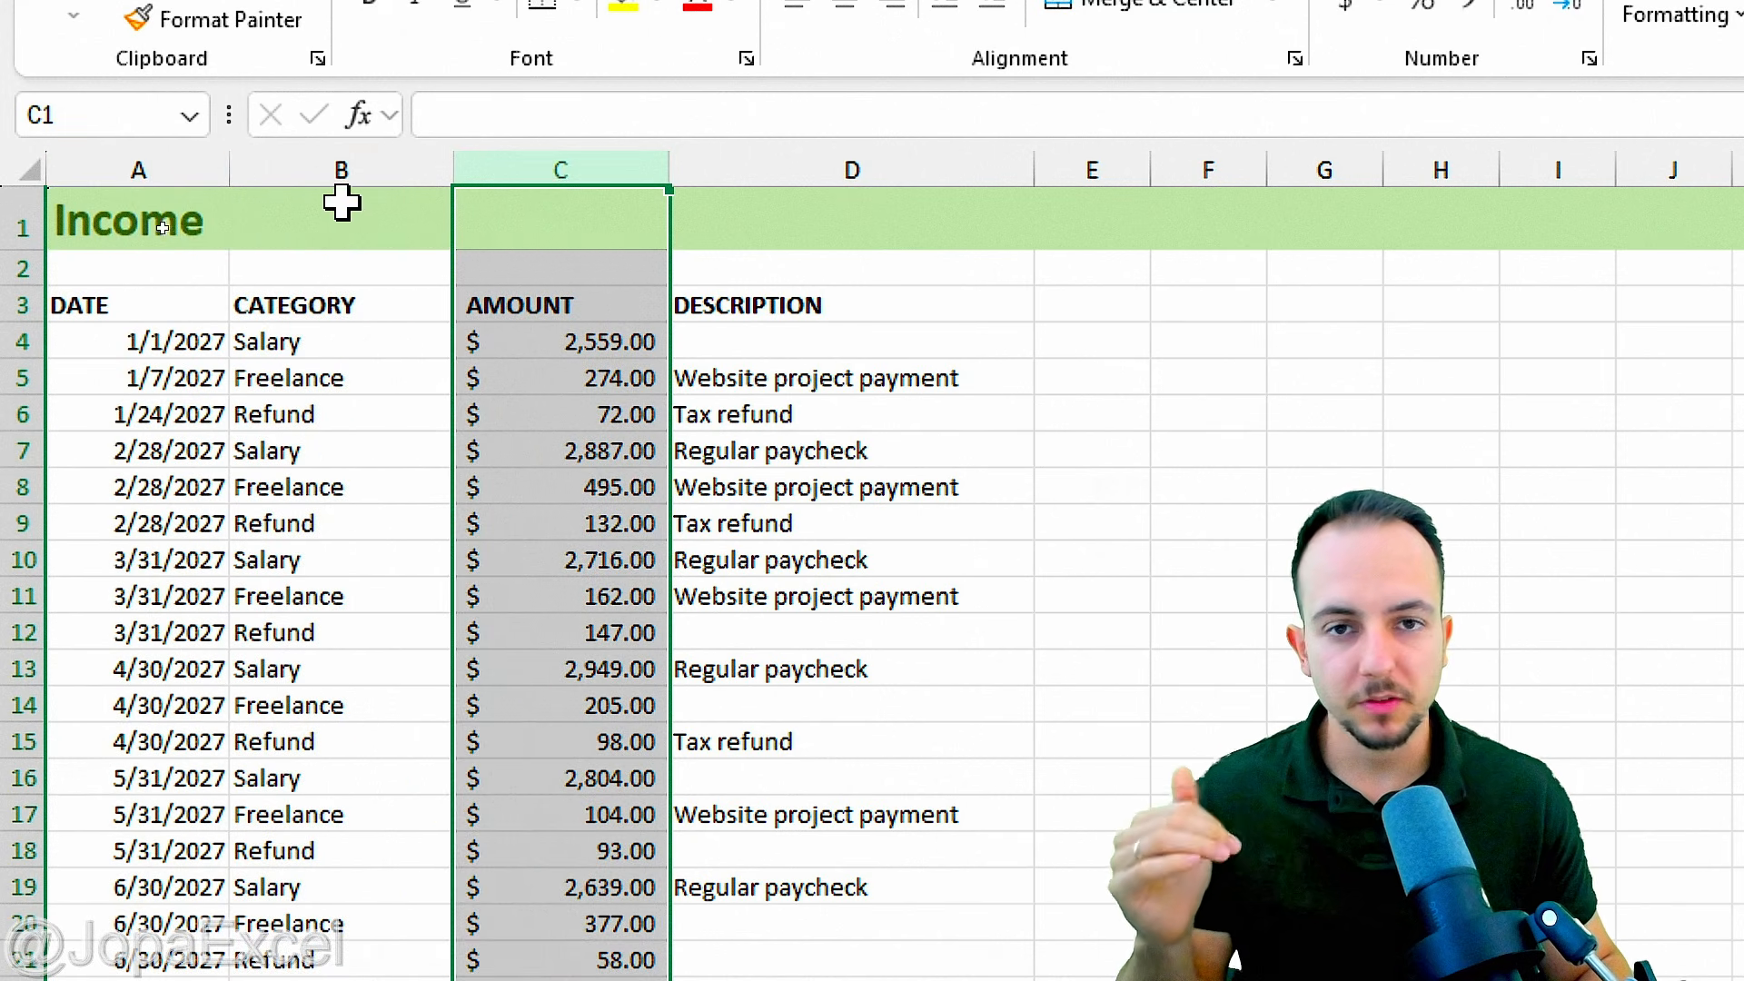
{"action": "left_click", "coordinate": [136, 306]}
Step: Examine the expense amount, transaction date and category name headers on the Expenses sheet
{"action": "key", "text": "ctrl+Page_Down"}
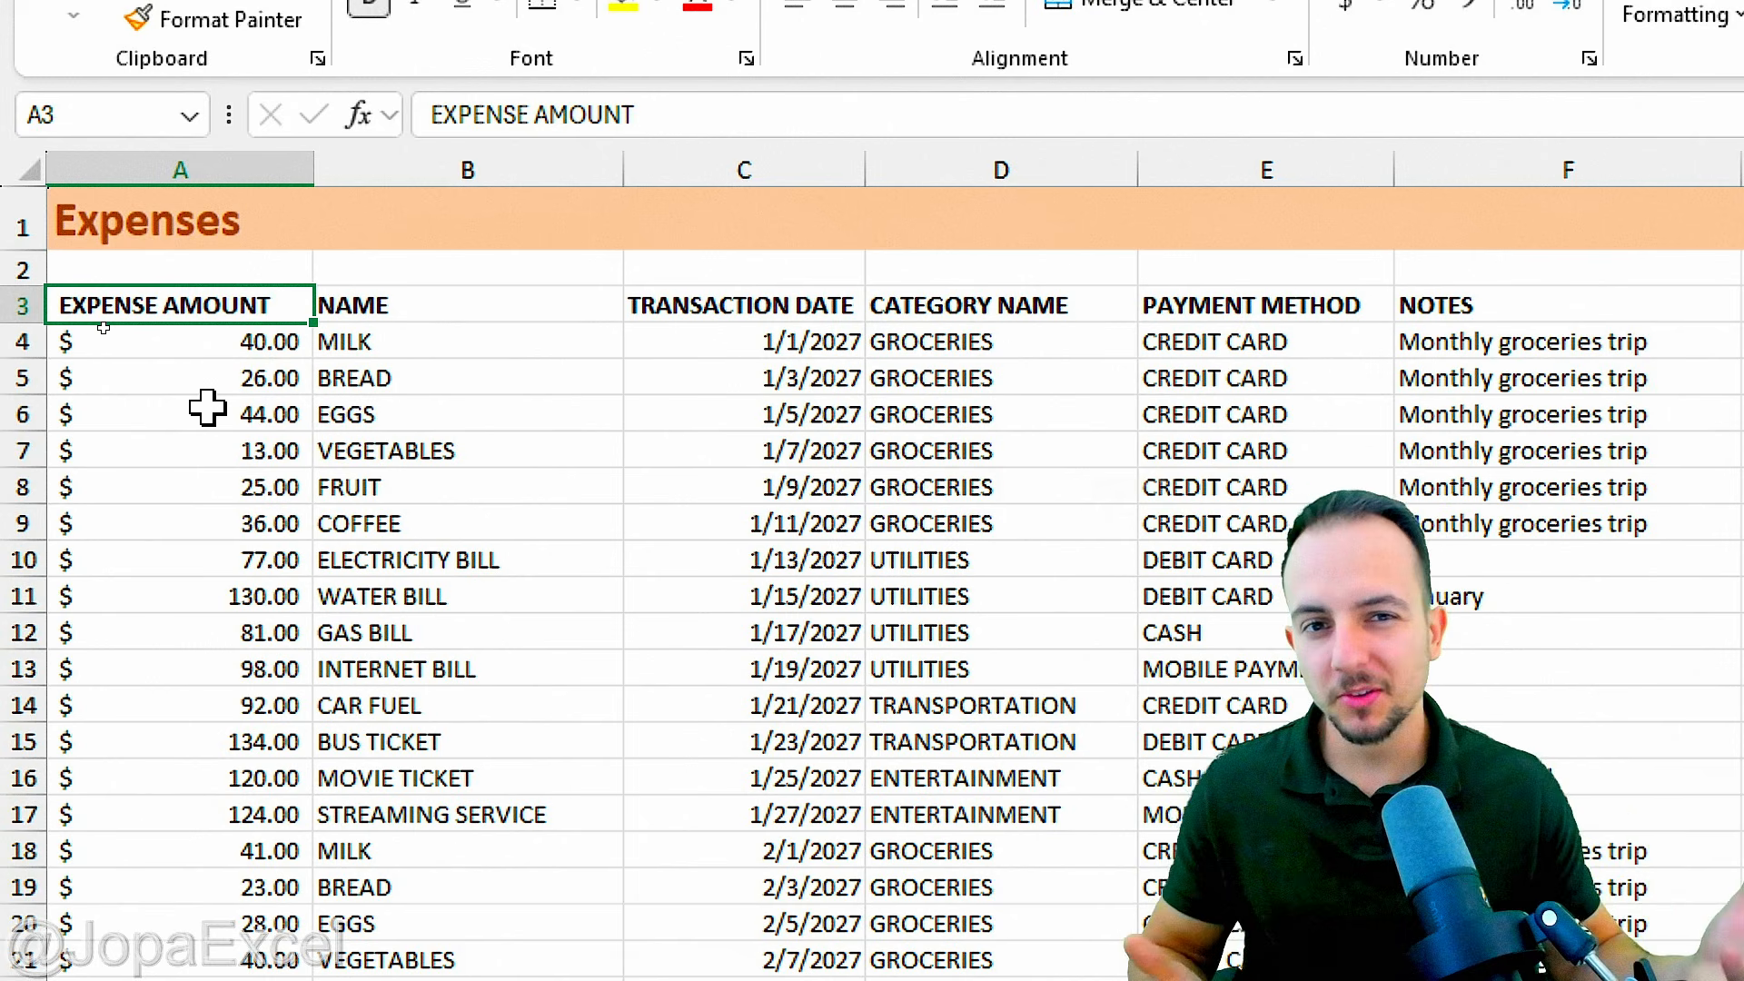
{"action": "key", "text": "ctrl+2"}
{"action": "mouse_move", "coordinate": [72, 326]}
{"action": "left_mouse_down"}
{"action": "mouse_move", "coordinate": [272, 327]}
{"action": "mouse_move", "coordinate": [355, 245]}
{"action": "left_mouse_up"}
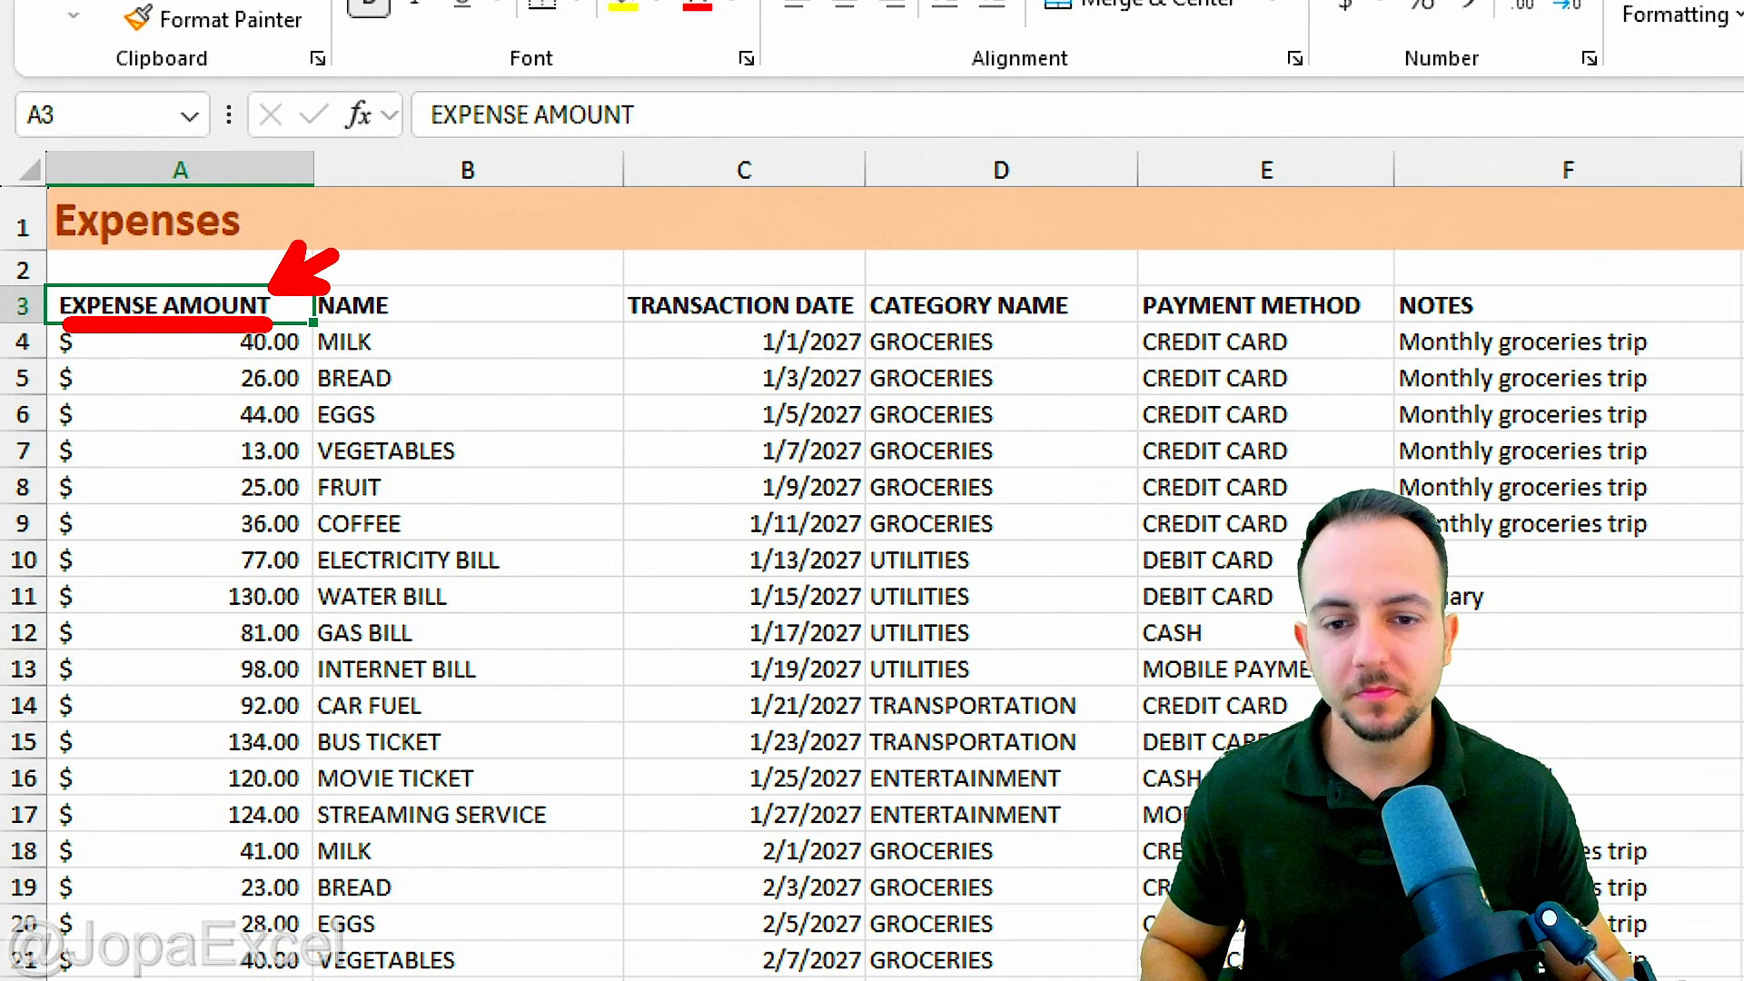
{"action": "left_click_drag", "start_coordinate": [642, 331], "coordinate": [885, 329]}
{"action": "left_click_drag", "start_coordinate": [854, 262], "coordinate": [957, 205]}
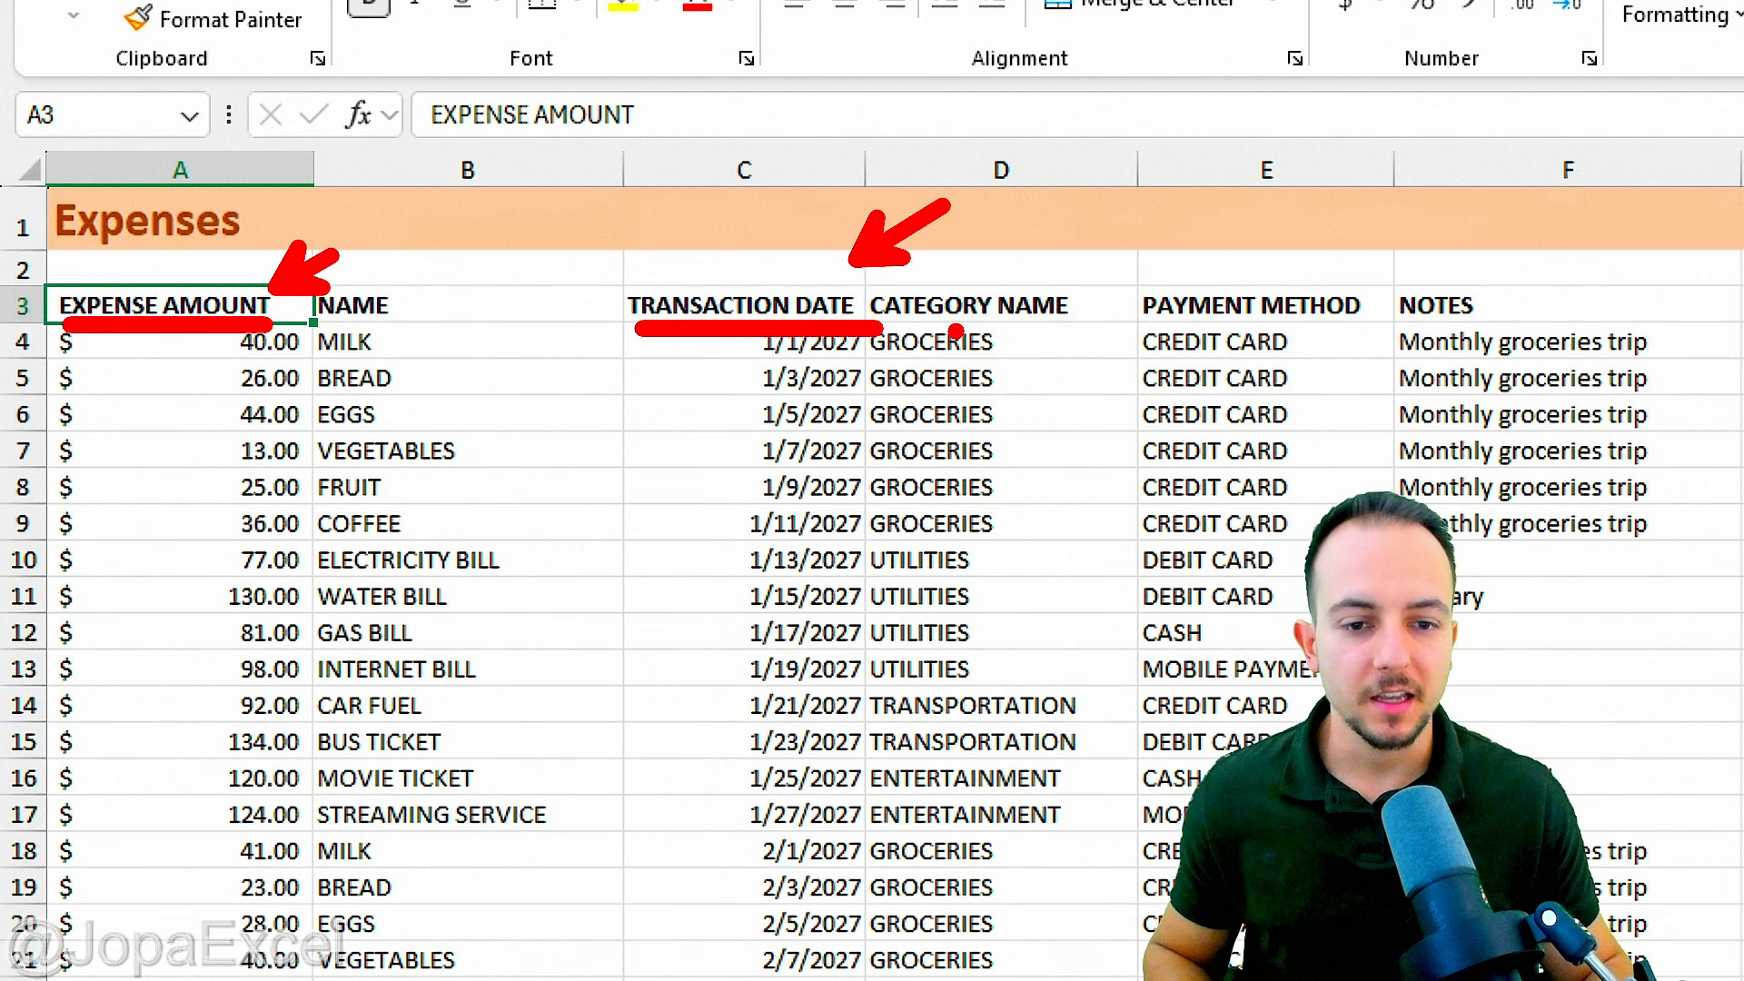
{"action": "left_click_drag", "start_coordinate": [908, 331], "coordinate": [1126, 329]}
{"action": "left_click_drag", "start_coordinate": [1079, 273], "coordinate": [1163, 210]}
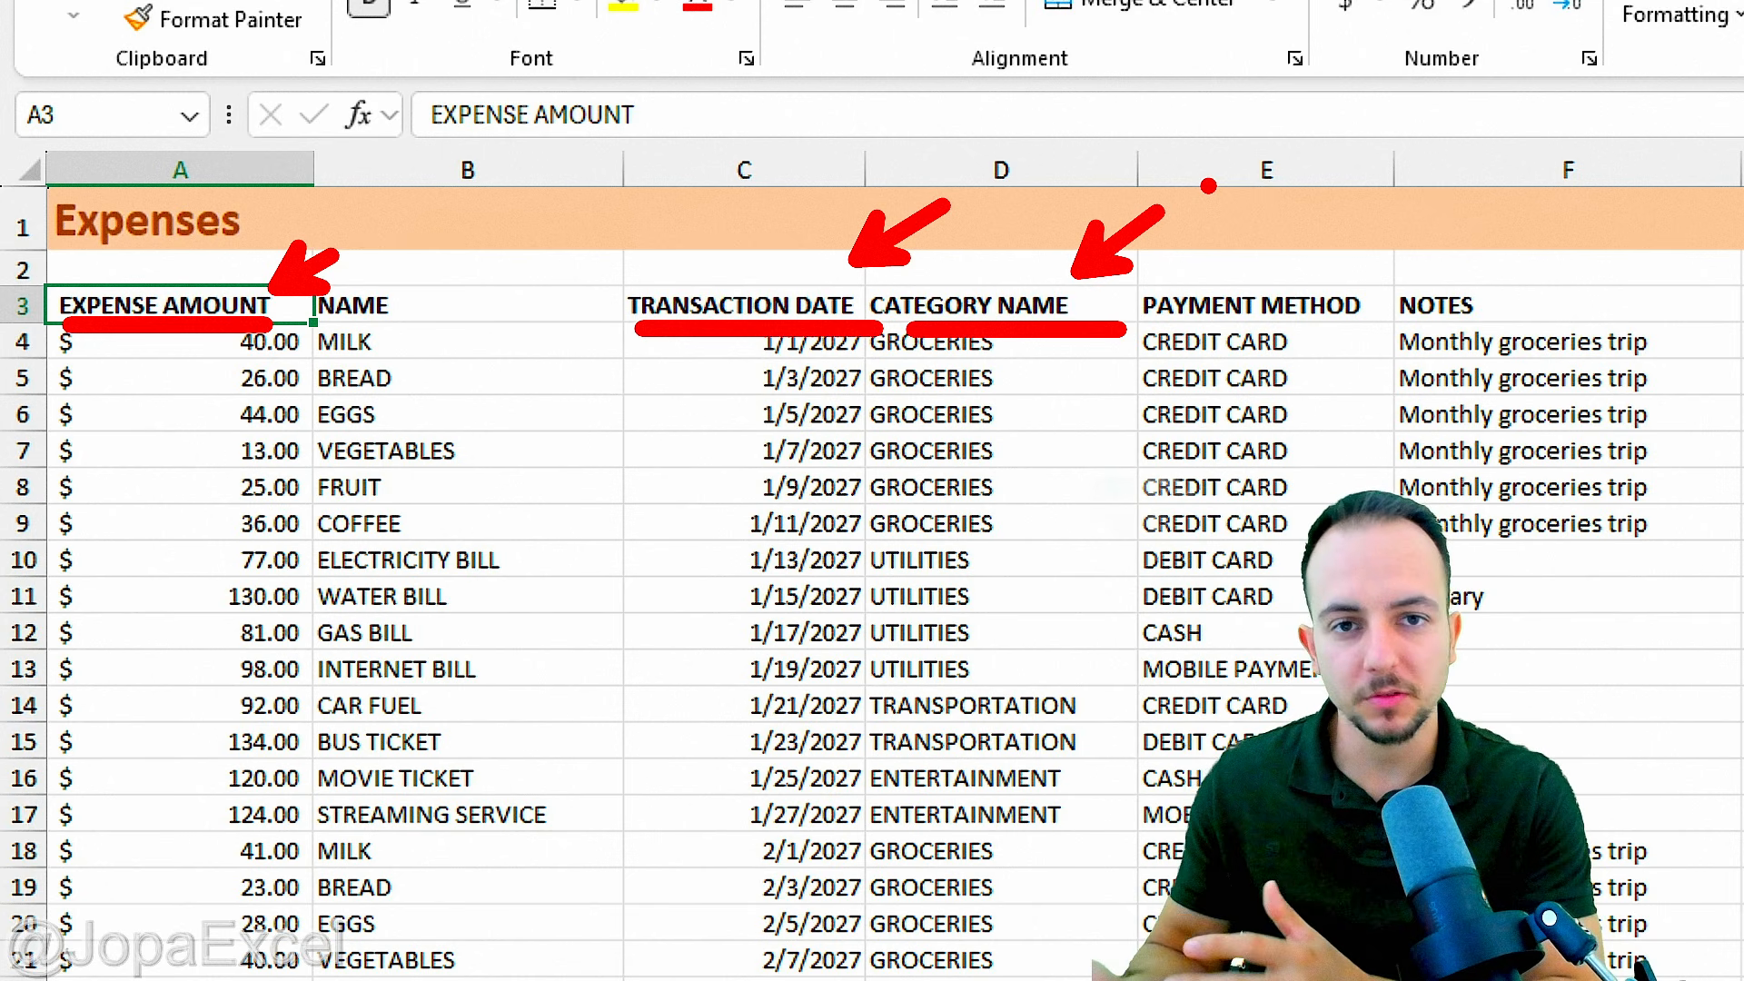
{"action": "key", "text": "Escape"}
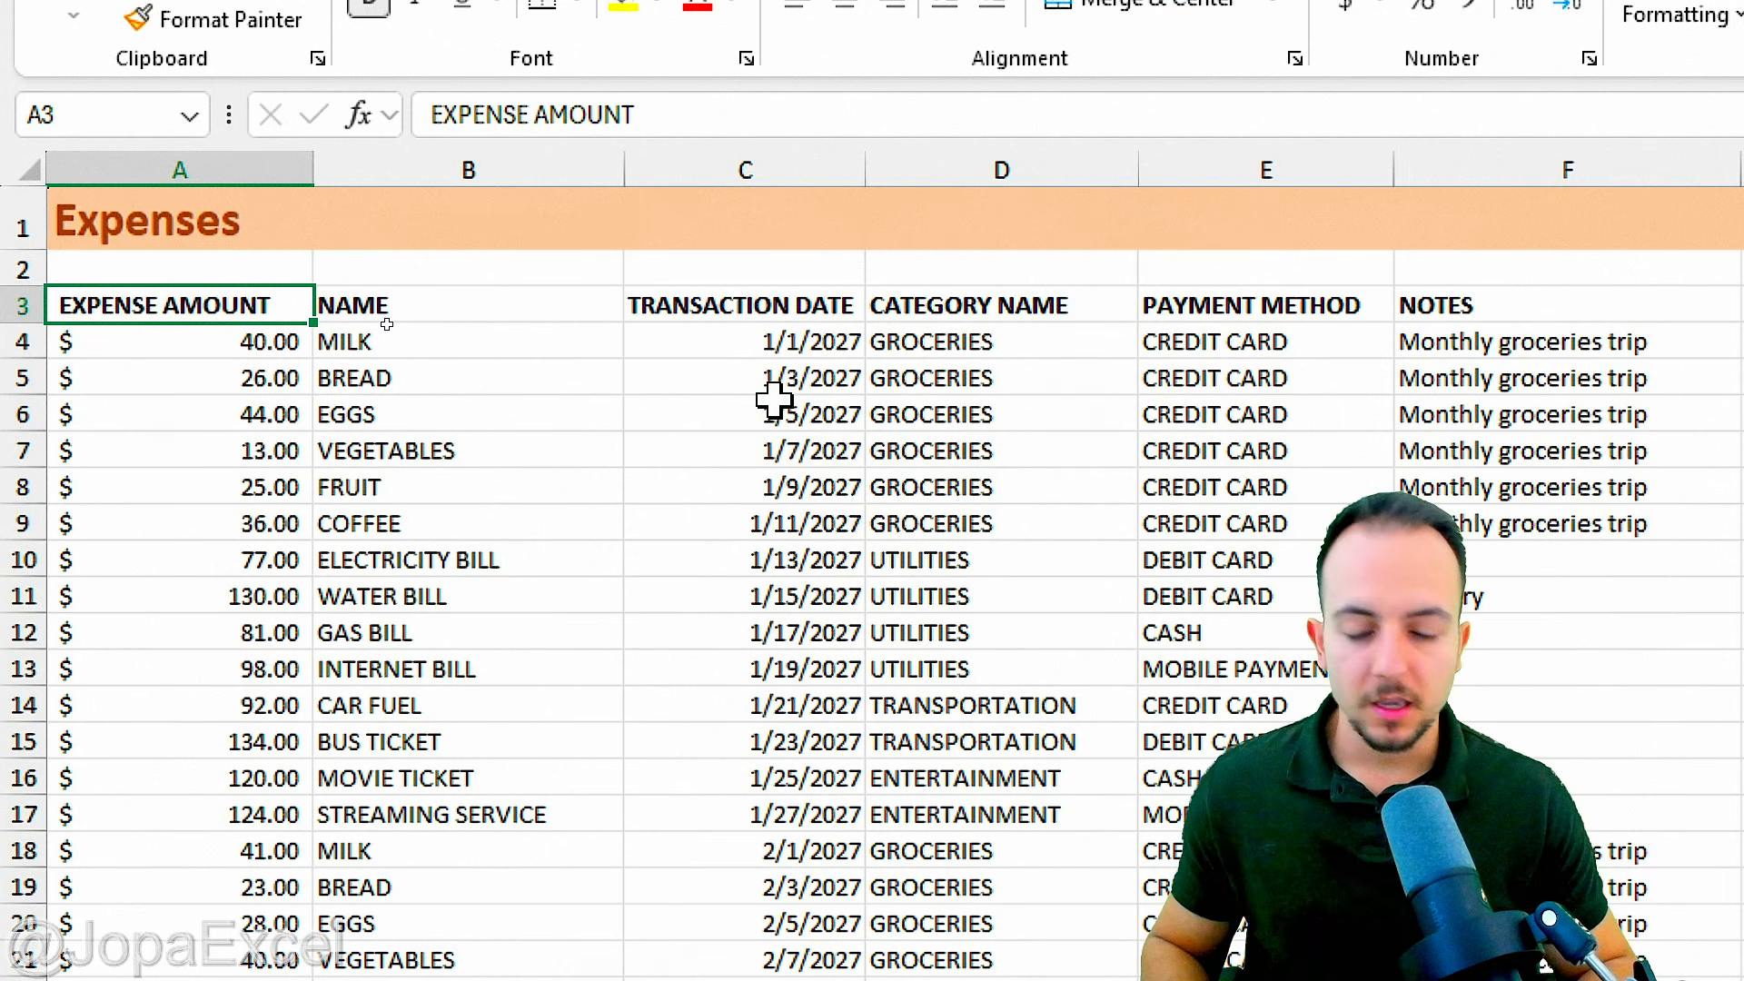
Step: Compare the position of the Amount column on the Income sheet with the Expense Amount column on the Expenses sheet
{"action": "key", "text": "ctrl+Page_Down"}
{"action": "left_click", "coordinate": [548, 168]}
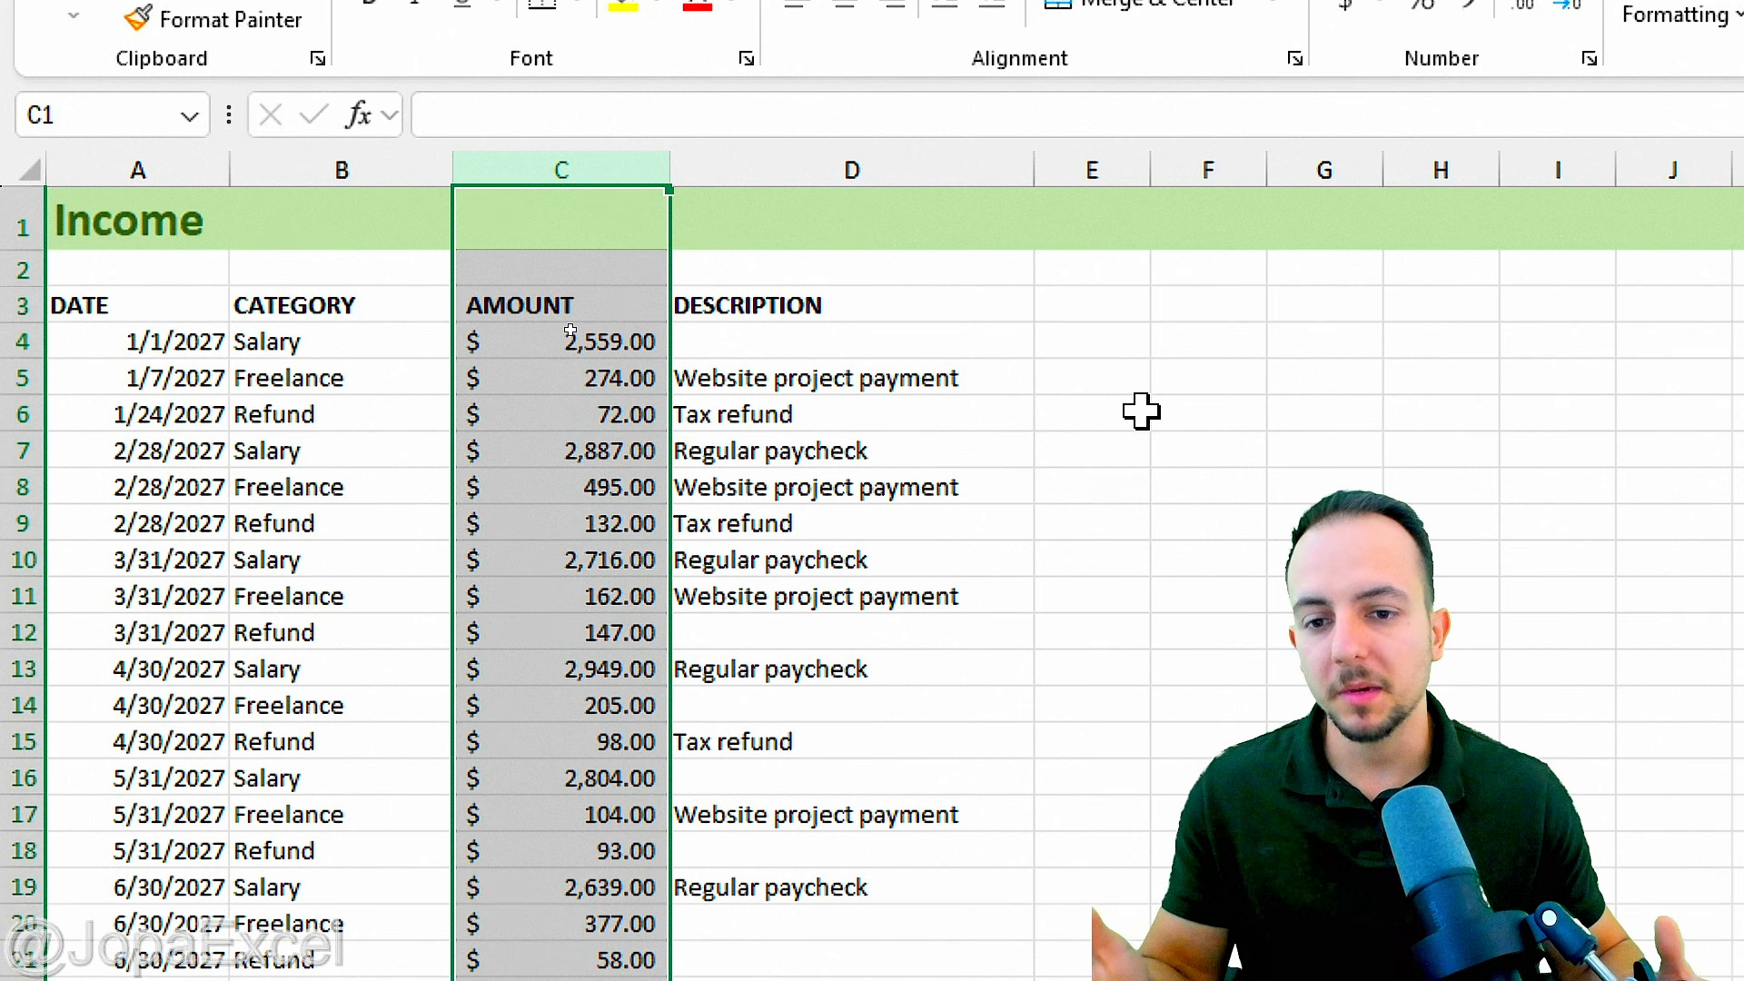
{"action": "key", "text": "ctrl+Page_Up"}
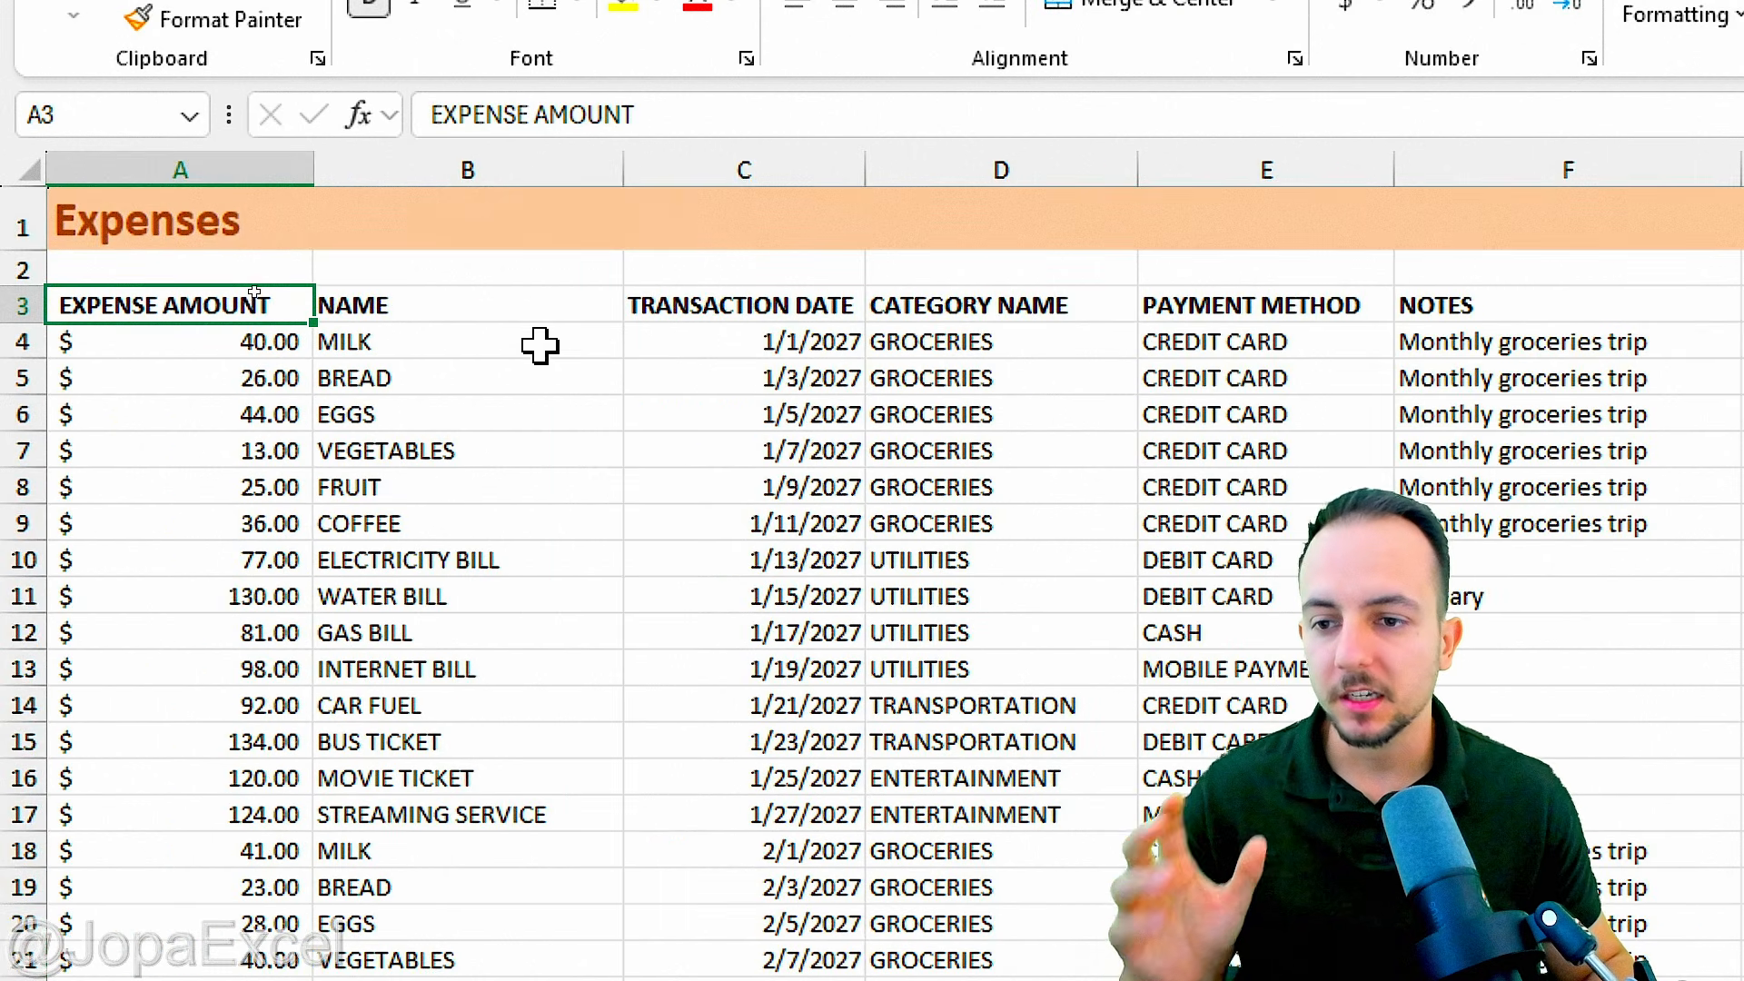
{"action": "left_click", "coordinate": [227, 170]}
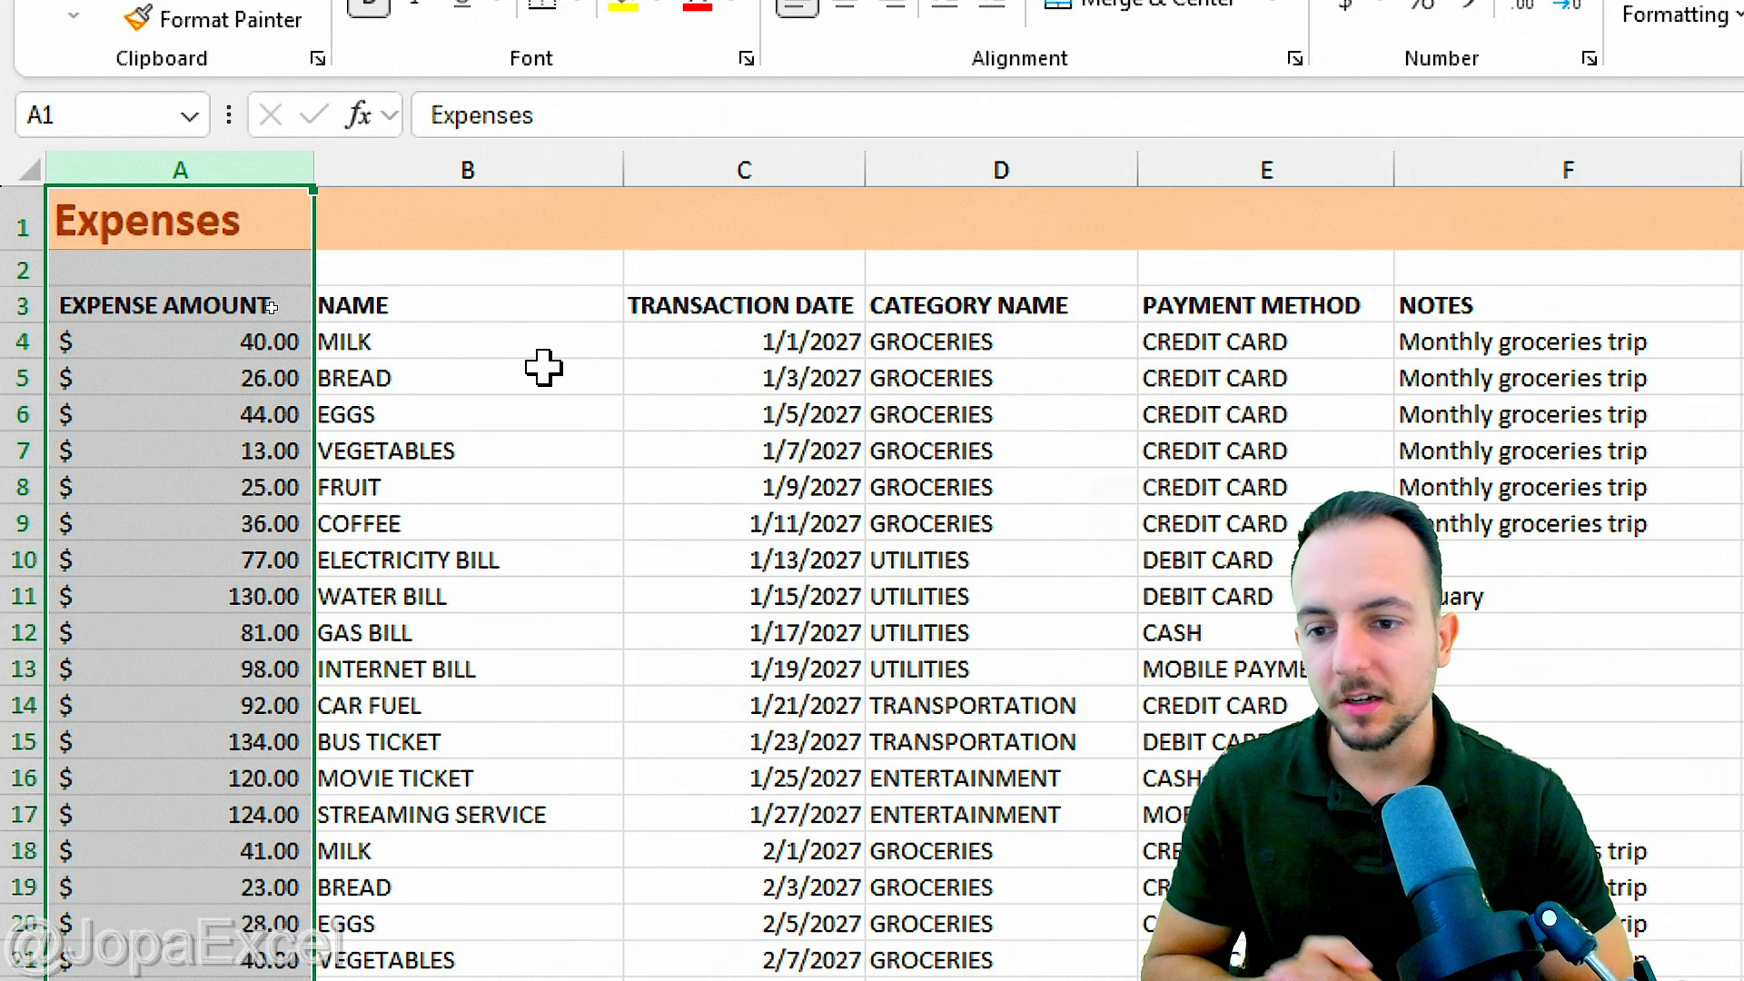
Step: Examine the Expenses records down to the last entry and the empty rows beneath it
{"action": "scroll", "coordinate": [514, 369], "scroll_direction": "down", "scroll_amount": 14}
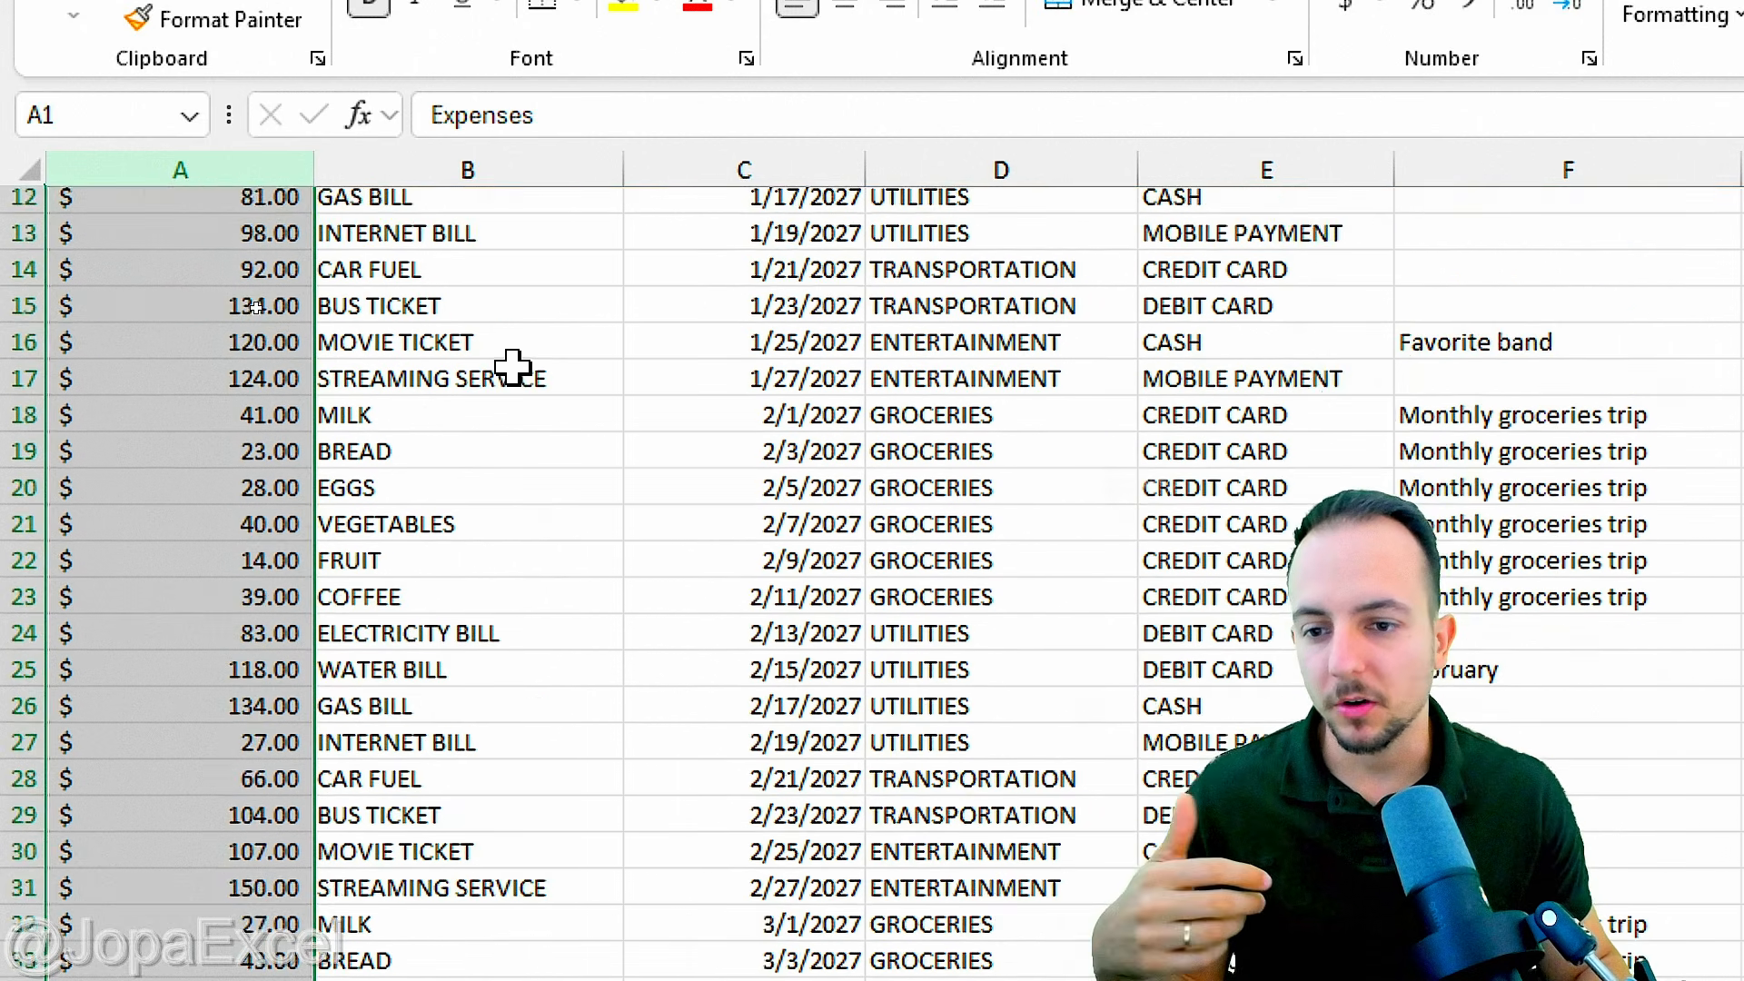
{"action": "scroll", "coordinate": [481, 406], "scroll_direction": "down", "scroll_amount": 20}
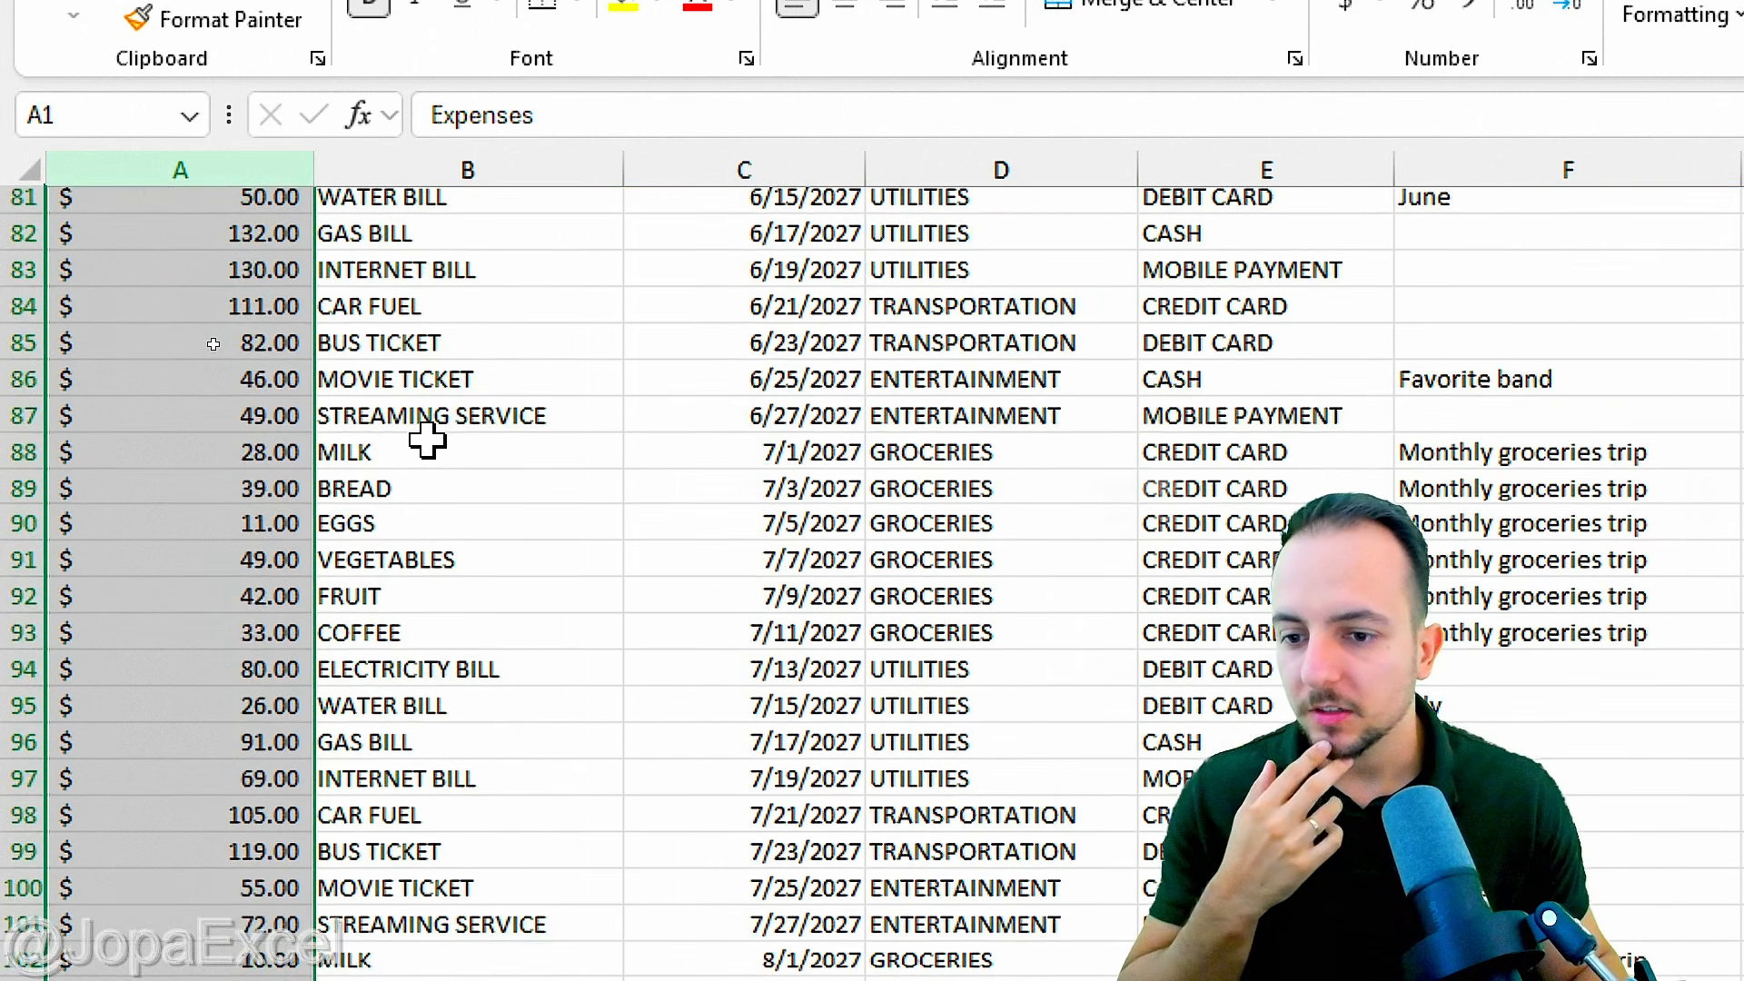
{"action": "scroll", "coordinate": [425, 445], "scroll_direction": "down", "scroll_amount": 19}
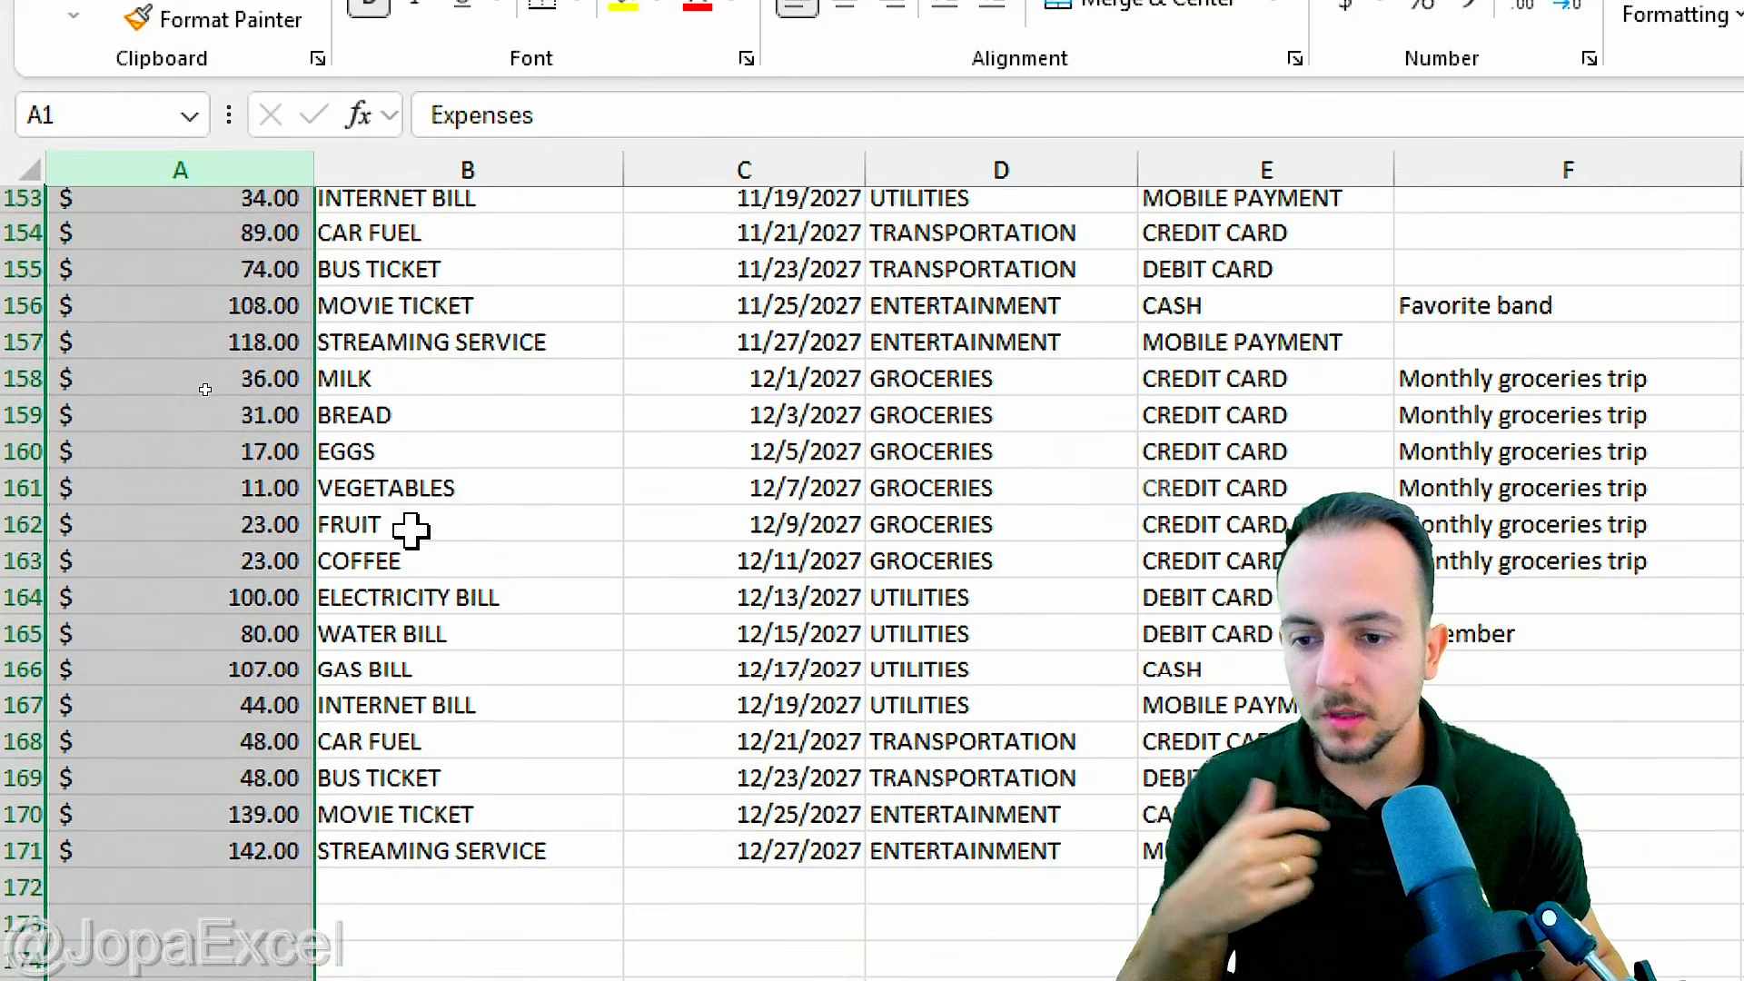
{"action": "left_click_drag", "start_coordinate": [20, 445], "coordinate": [36, 707]}
{"action": "left_click", "coordinate": [273, 411]}
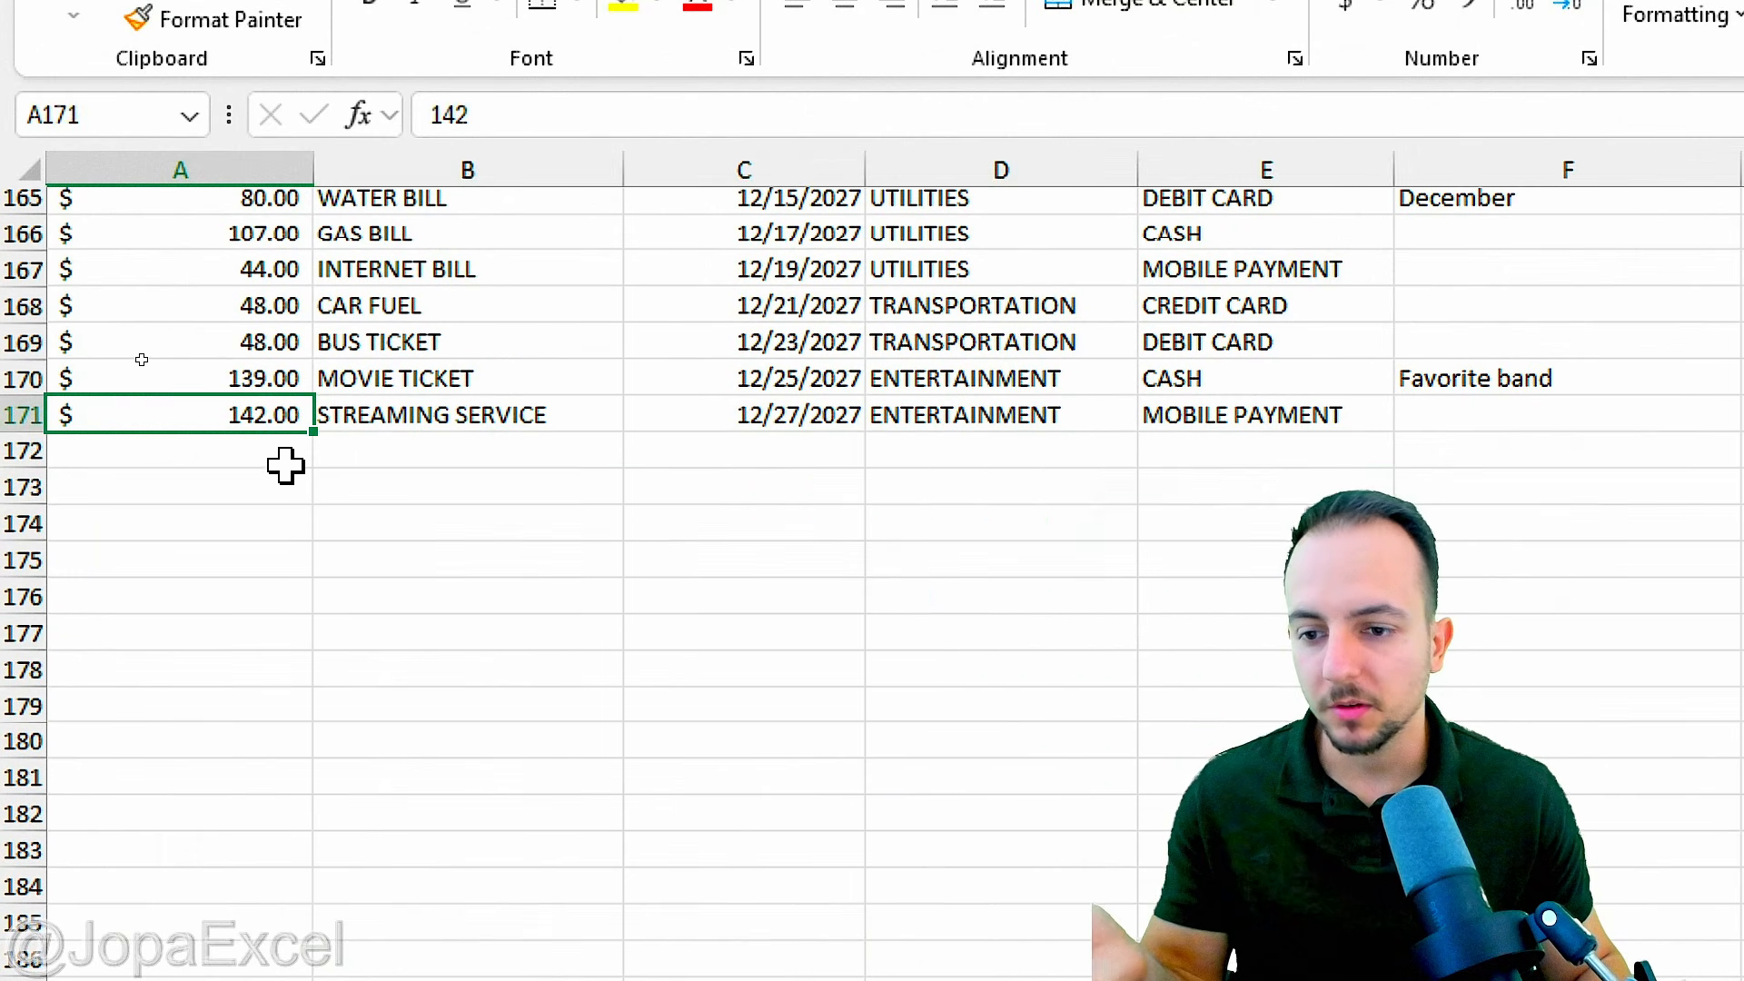
{"action": "left_click_drag", "start_coordinate": [248, 459], "coordinate": [212, 669]}
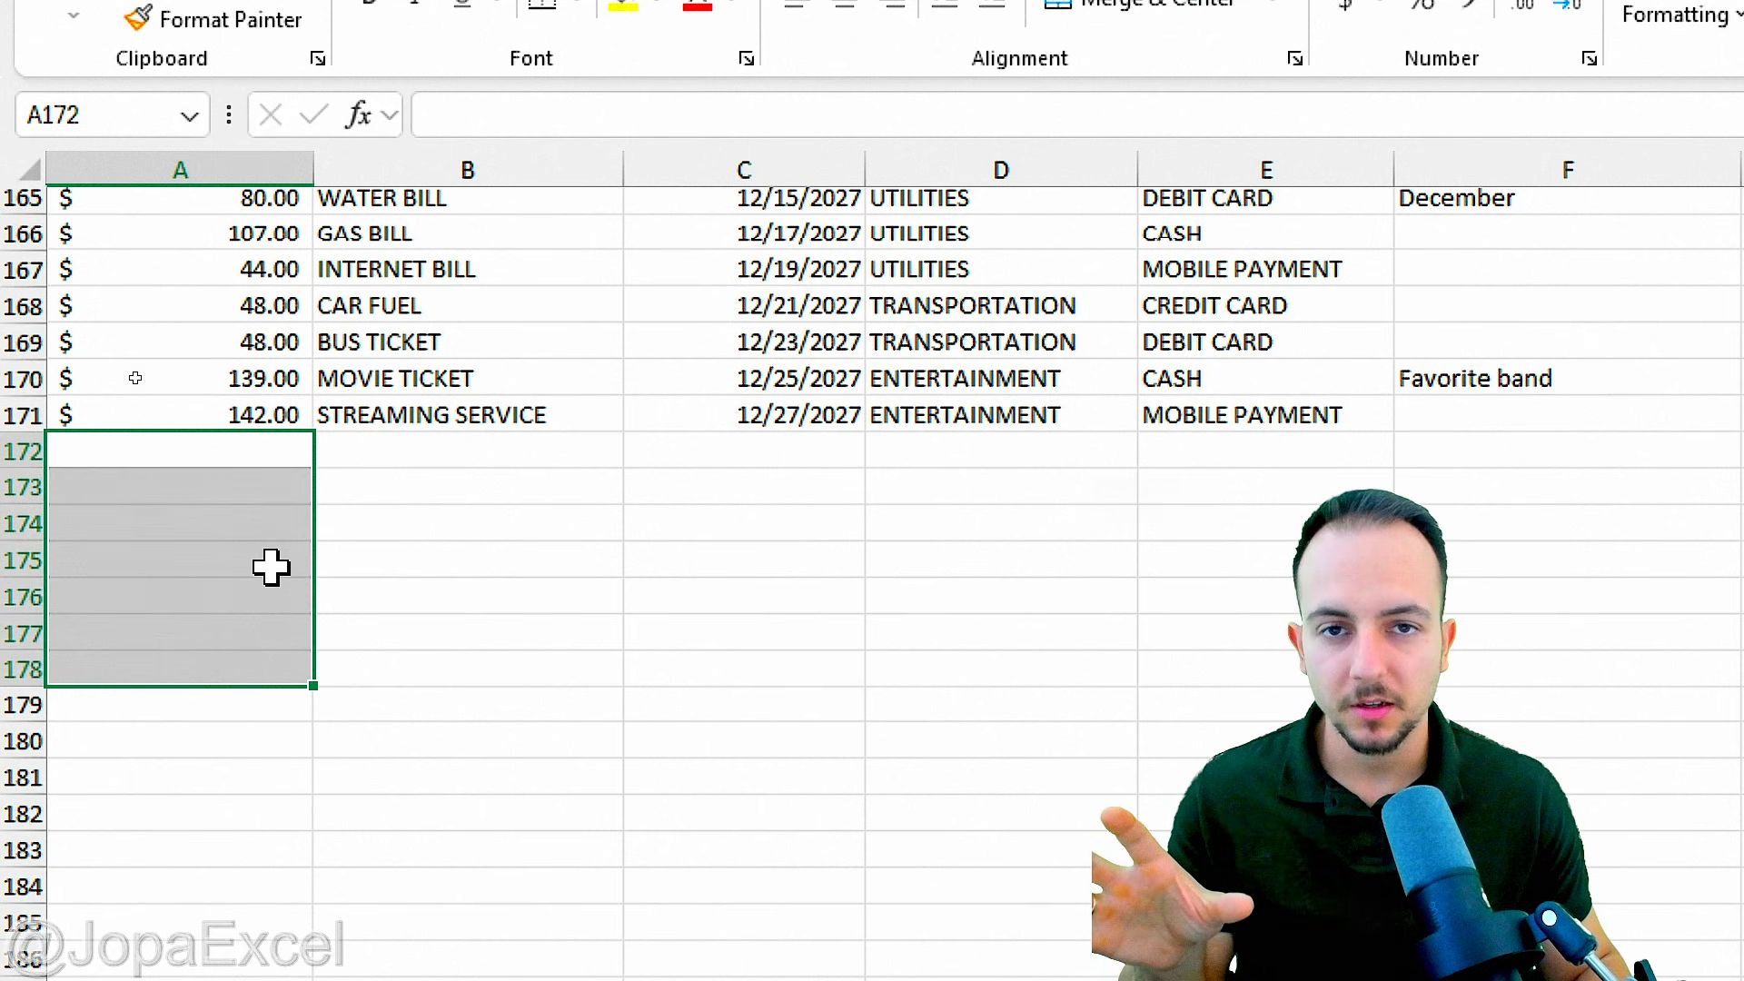
{"action": "left_click", "coordinate": [287, 348]}
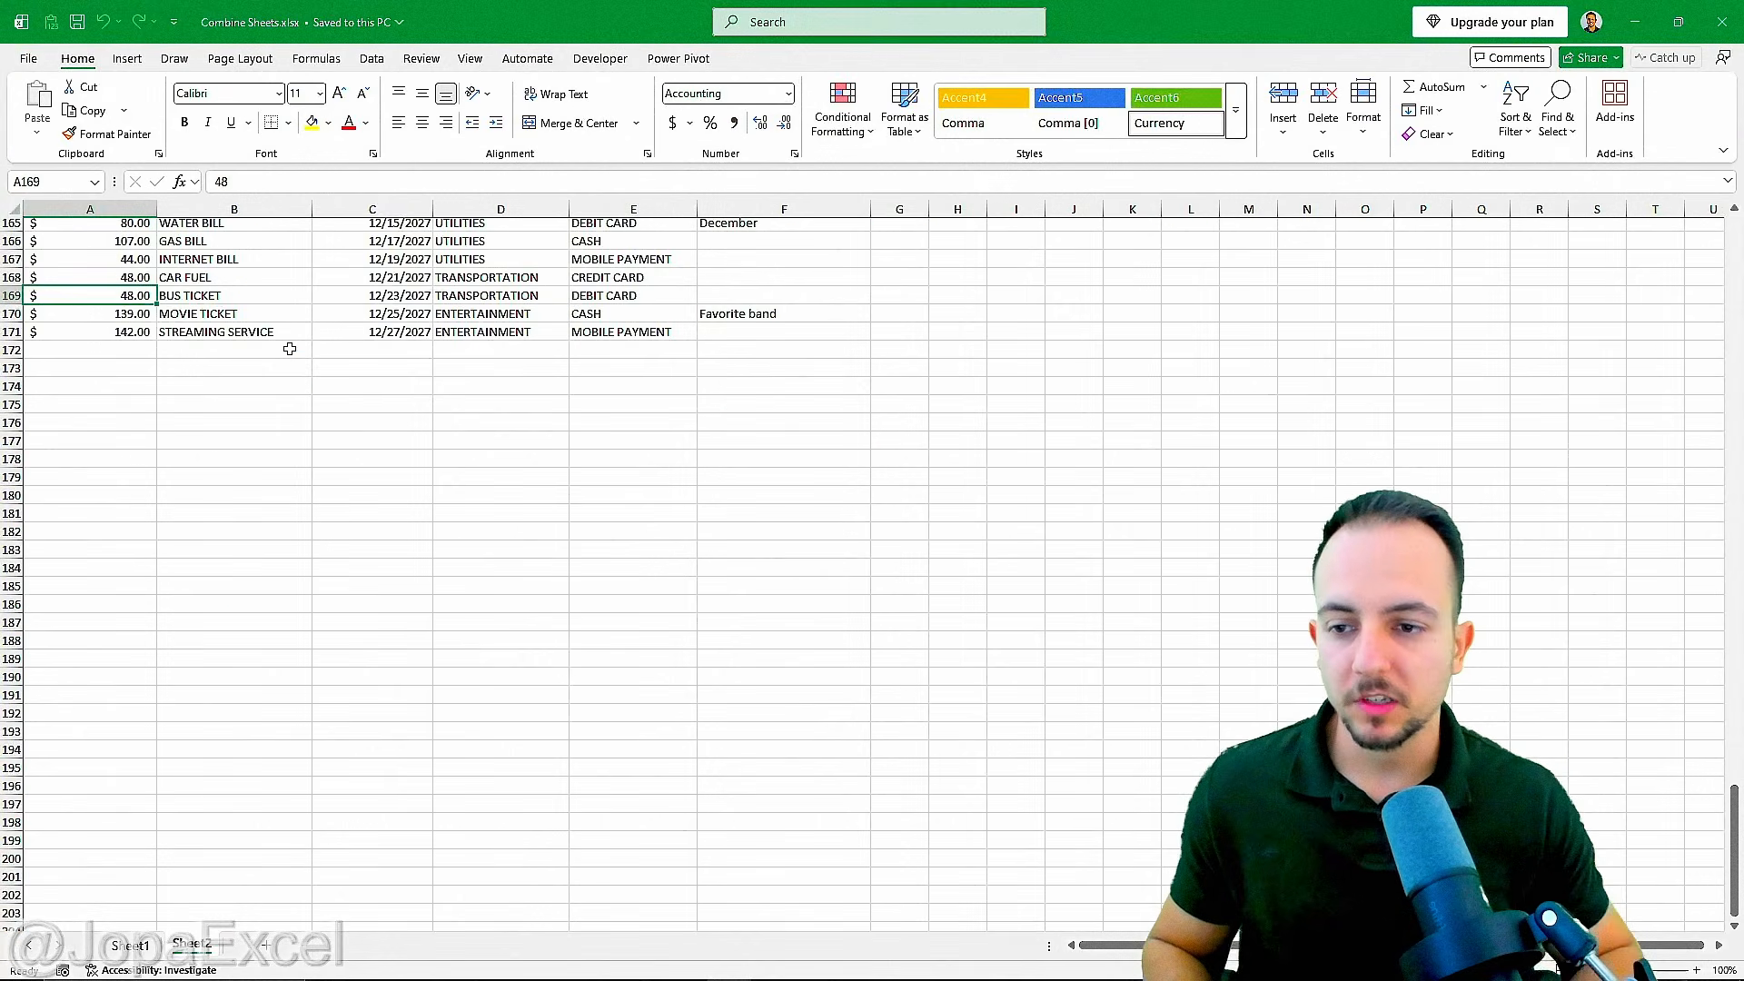
Step: Return to the Income sheet and select the DATE header cell
{"action": "key", "text": "ctrl+Up"}
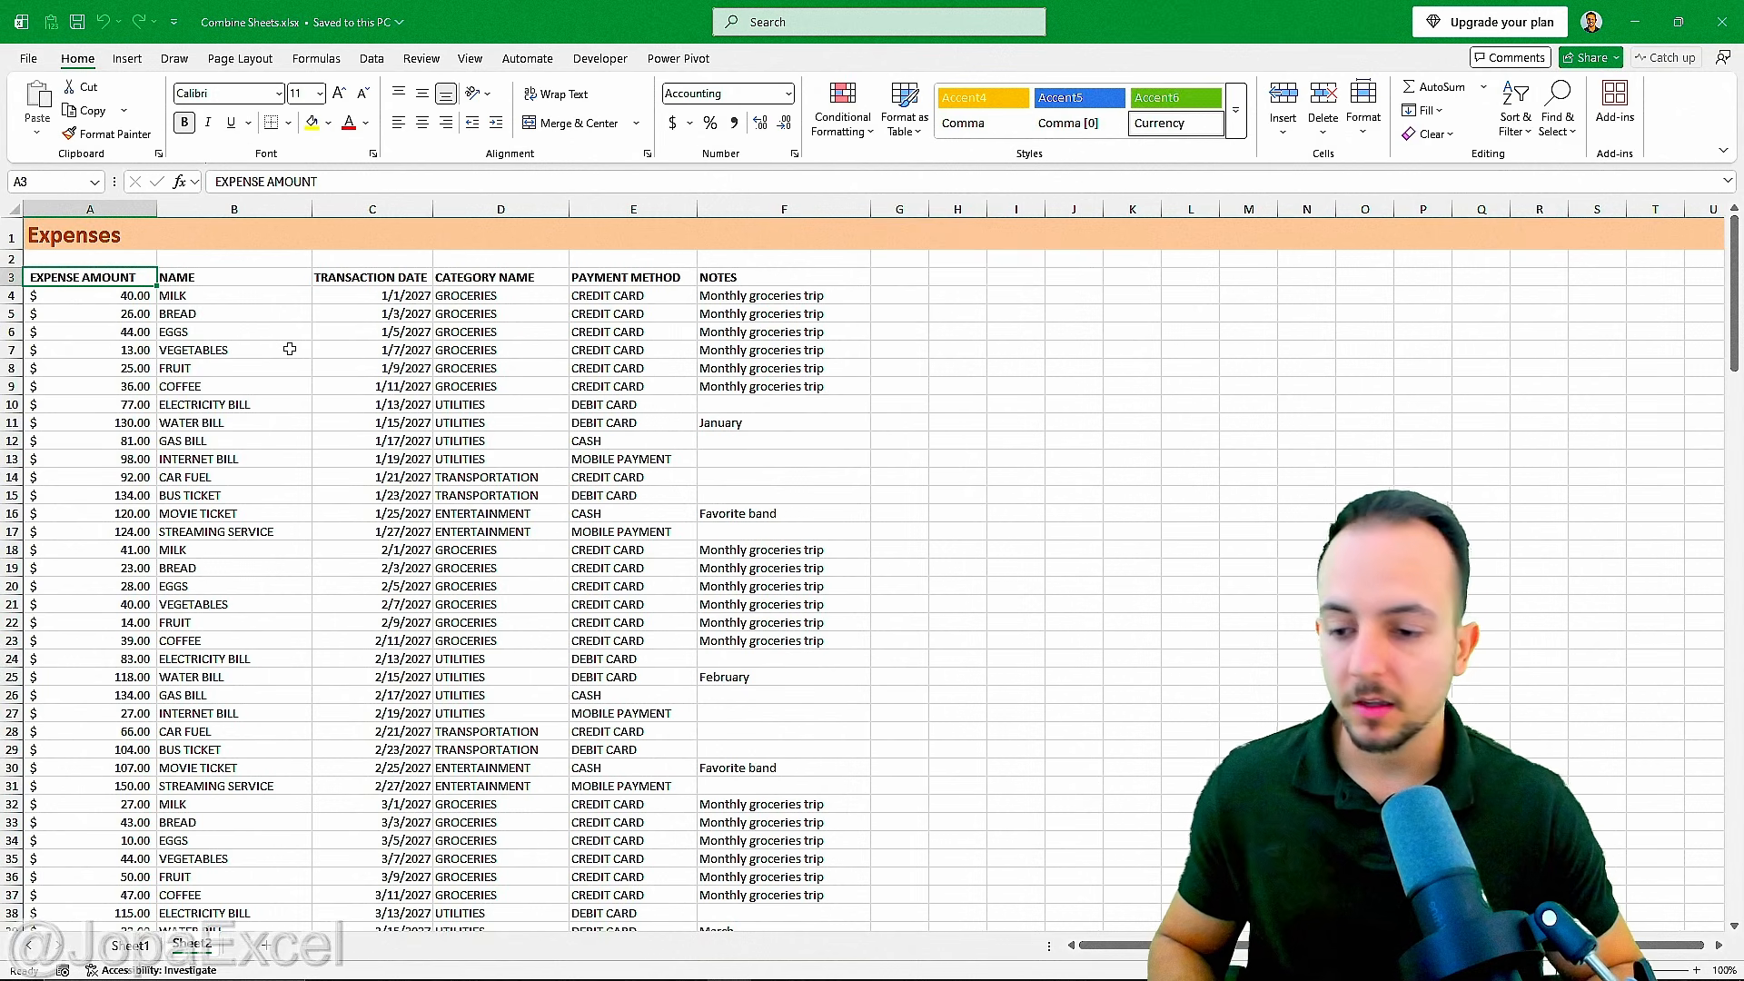
{"action": "key", "text": "ctrl+Page_Up"}
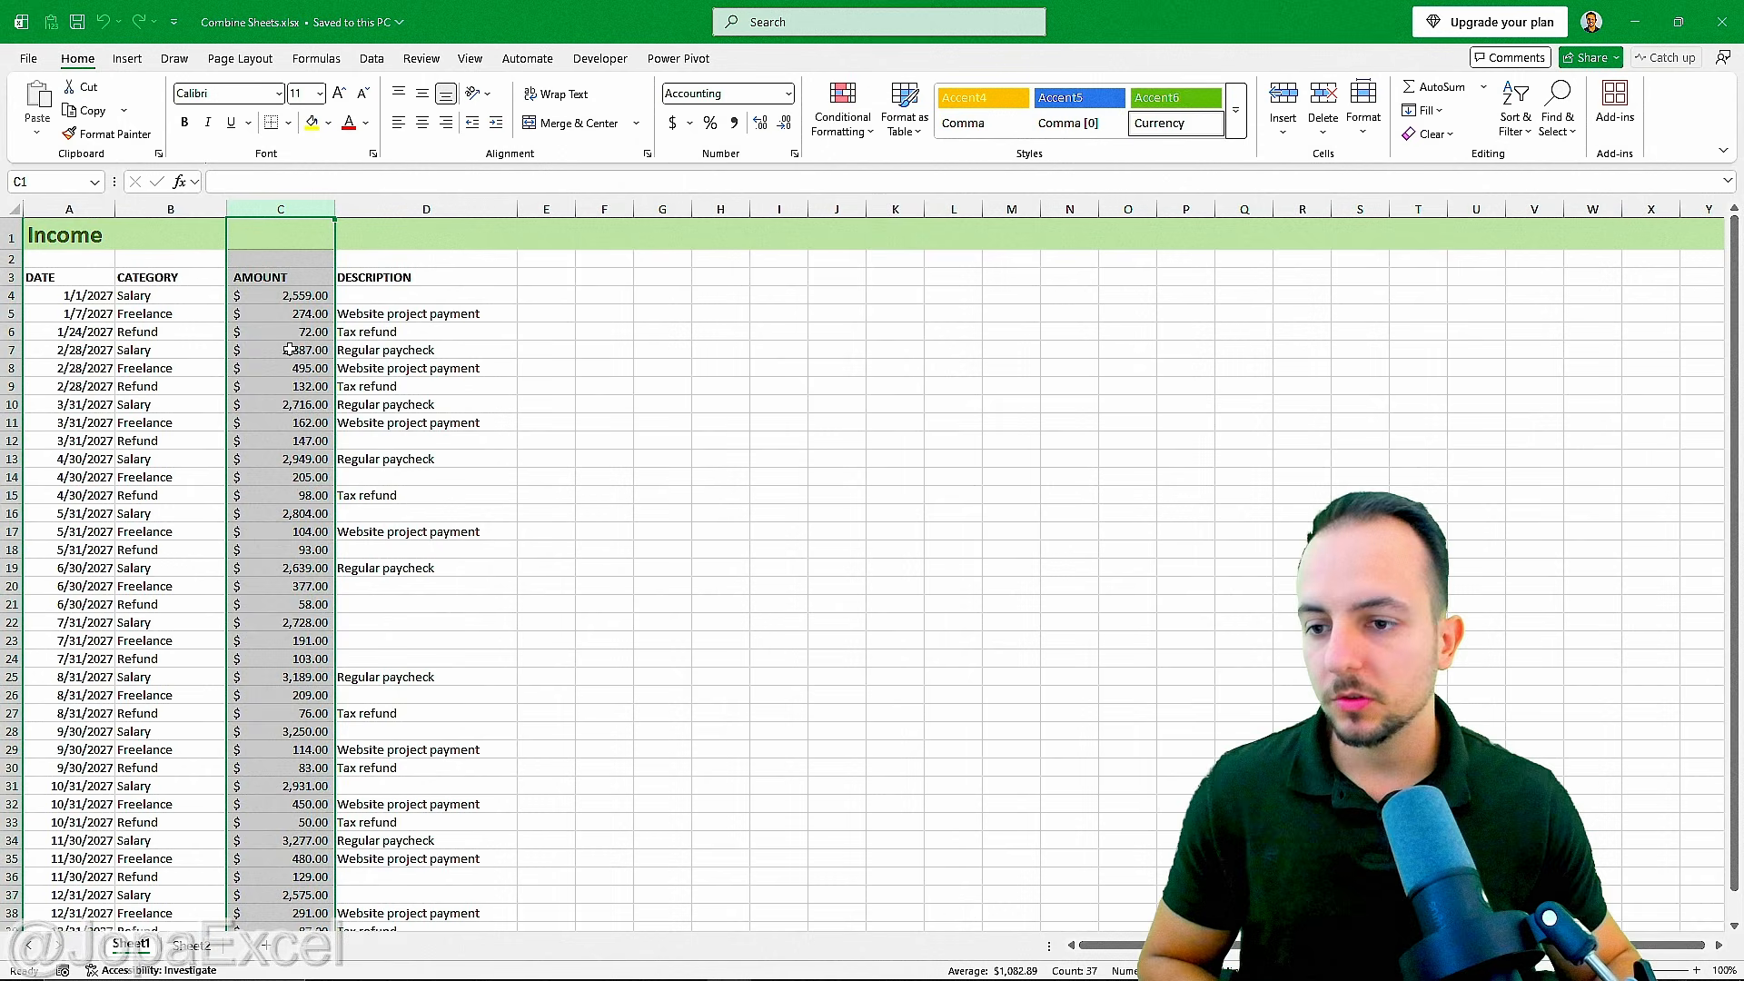
{"action": "left_click", "coordinate": [55, 276]}
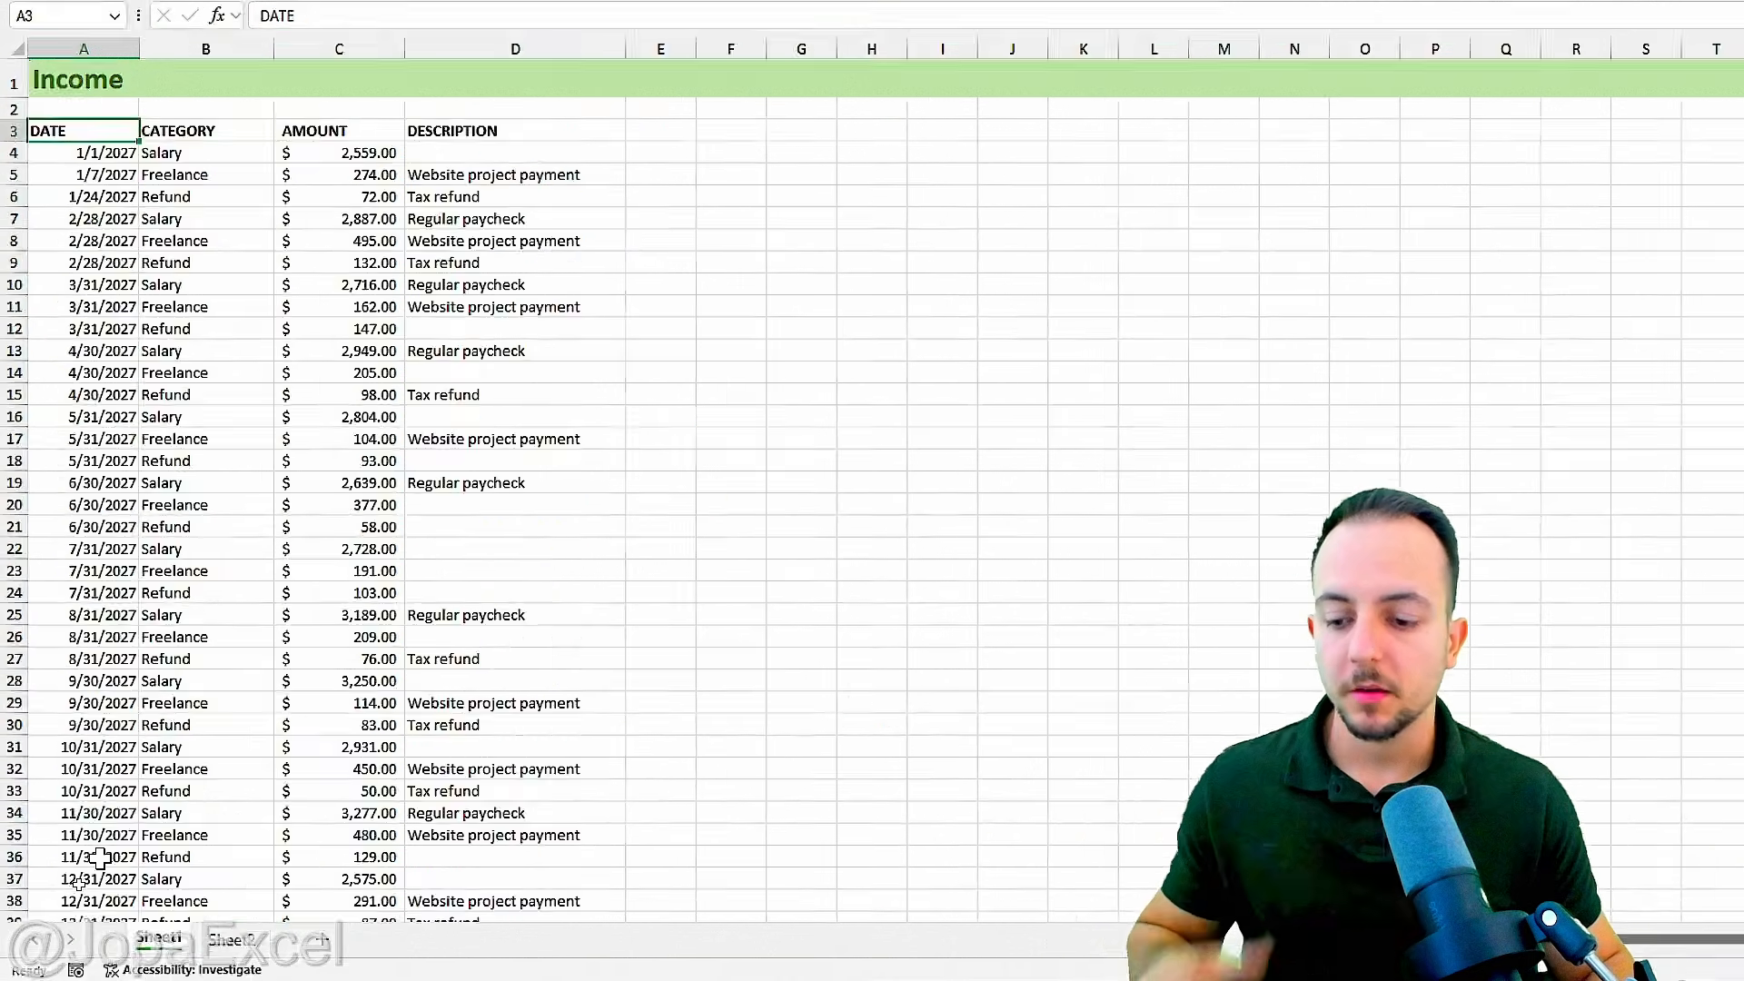
{"action": "left_click", "coordinate": [232, 940]}
{"action": "left_click", "coordinate": [159, 938]}
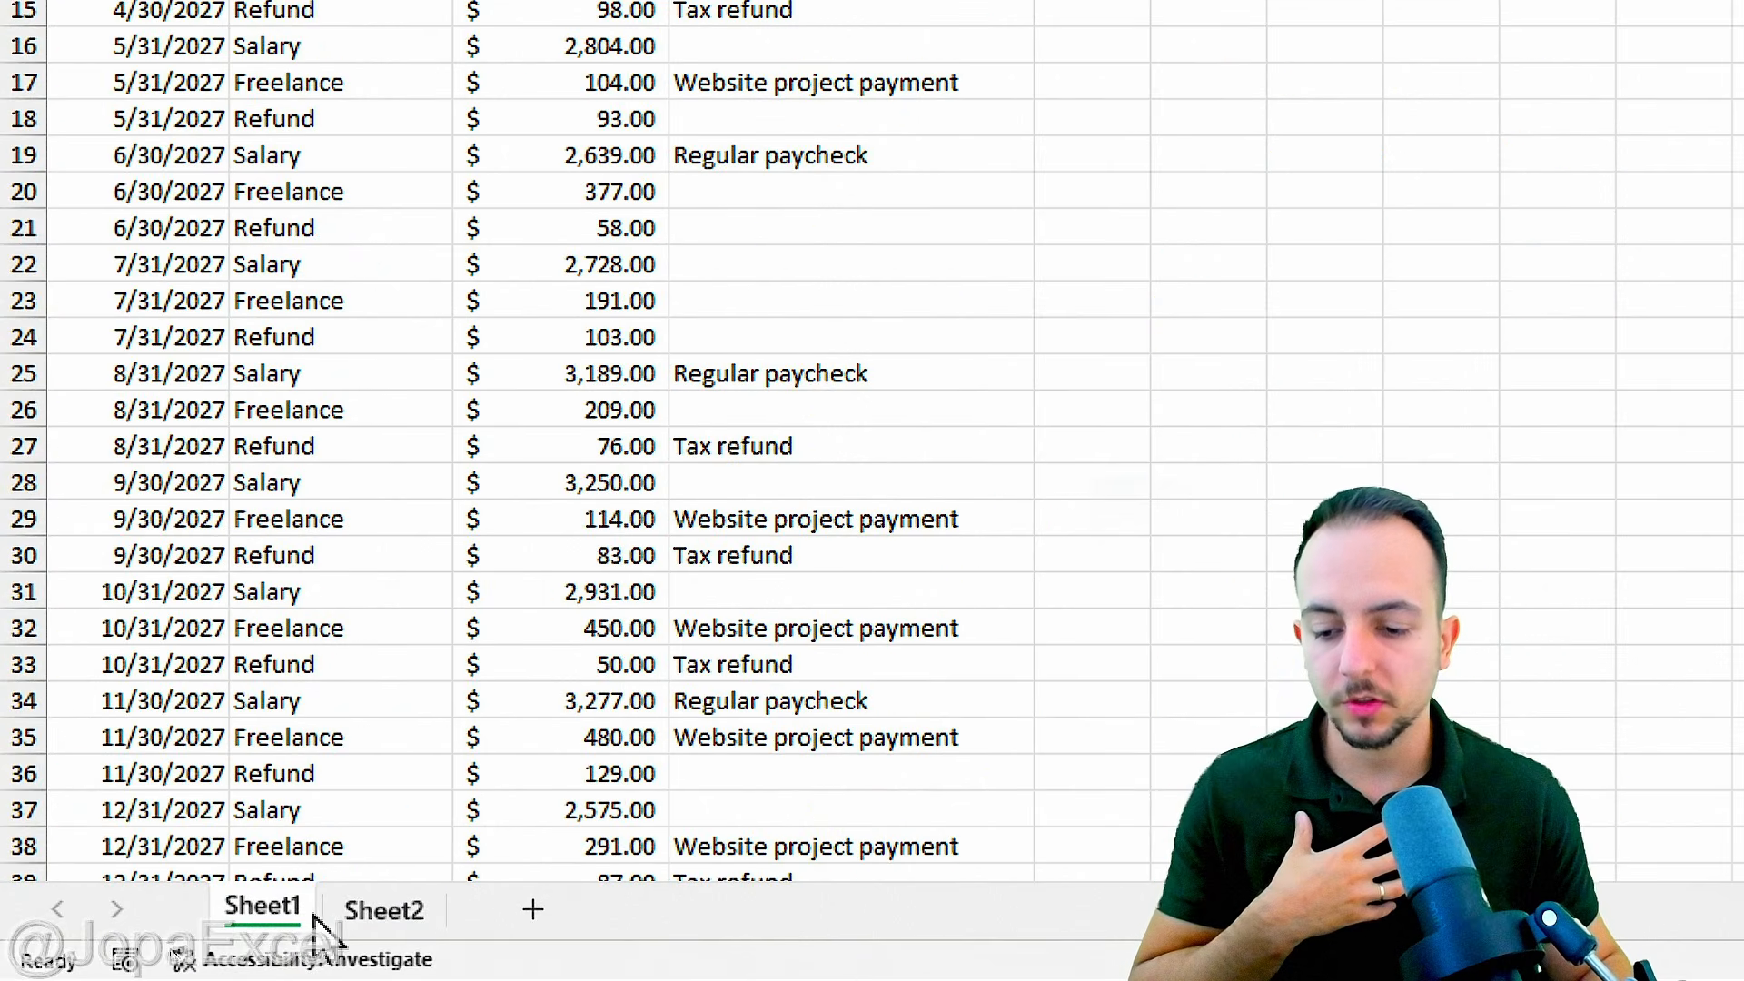
{"action": "left_click", "coordinate": [373, 917]}
{"action": "left_click", "coordinate": [290, 913]}
{"action": "left_click", "coordinate": [377, 916]}
{"action": "left_click", "coordinate": [290, 913]}
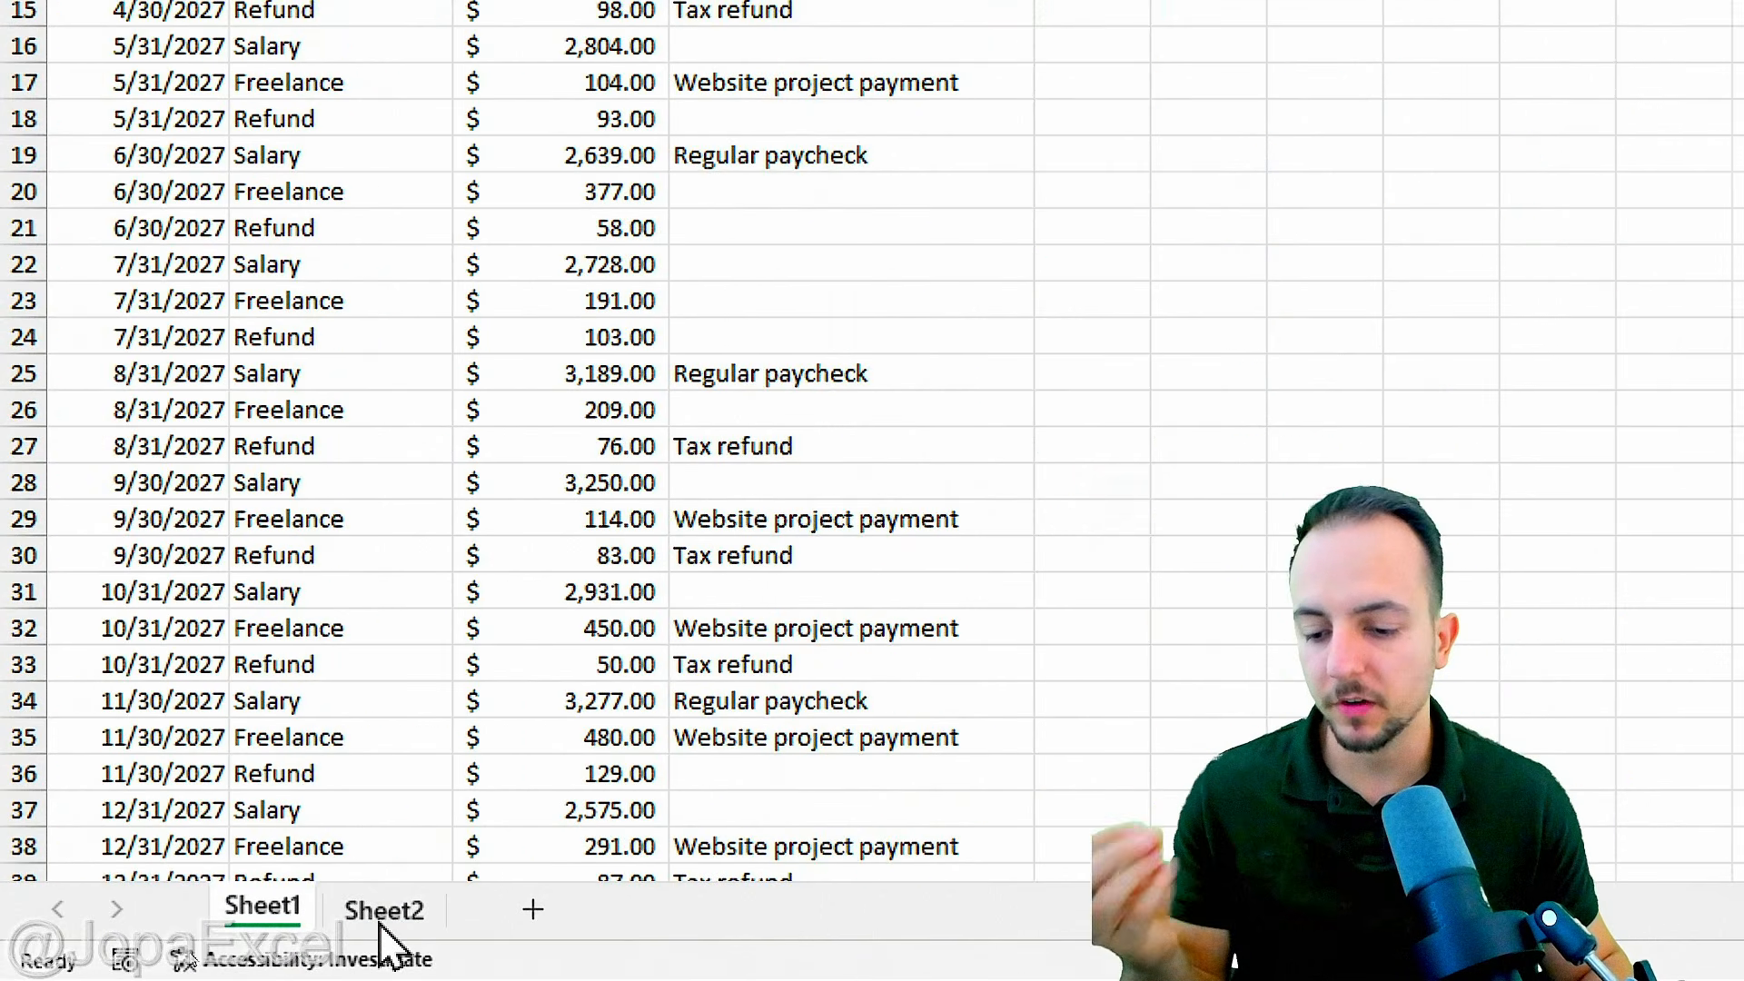
{"action": "left_click", "coordinate": [381, 912]}
{"action": "left_click", "coordinate": [265, 908]}
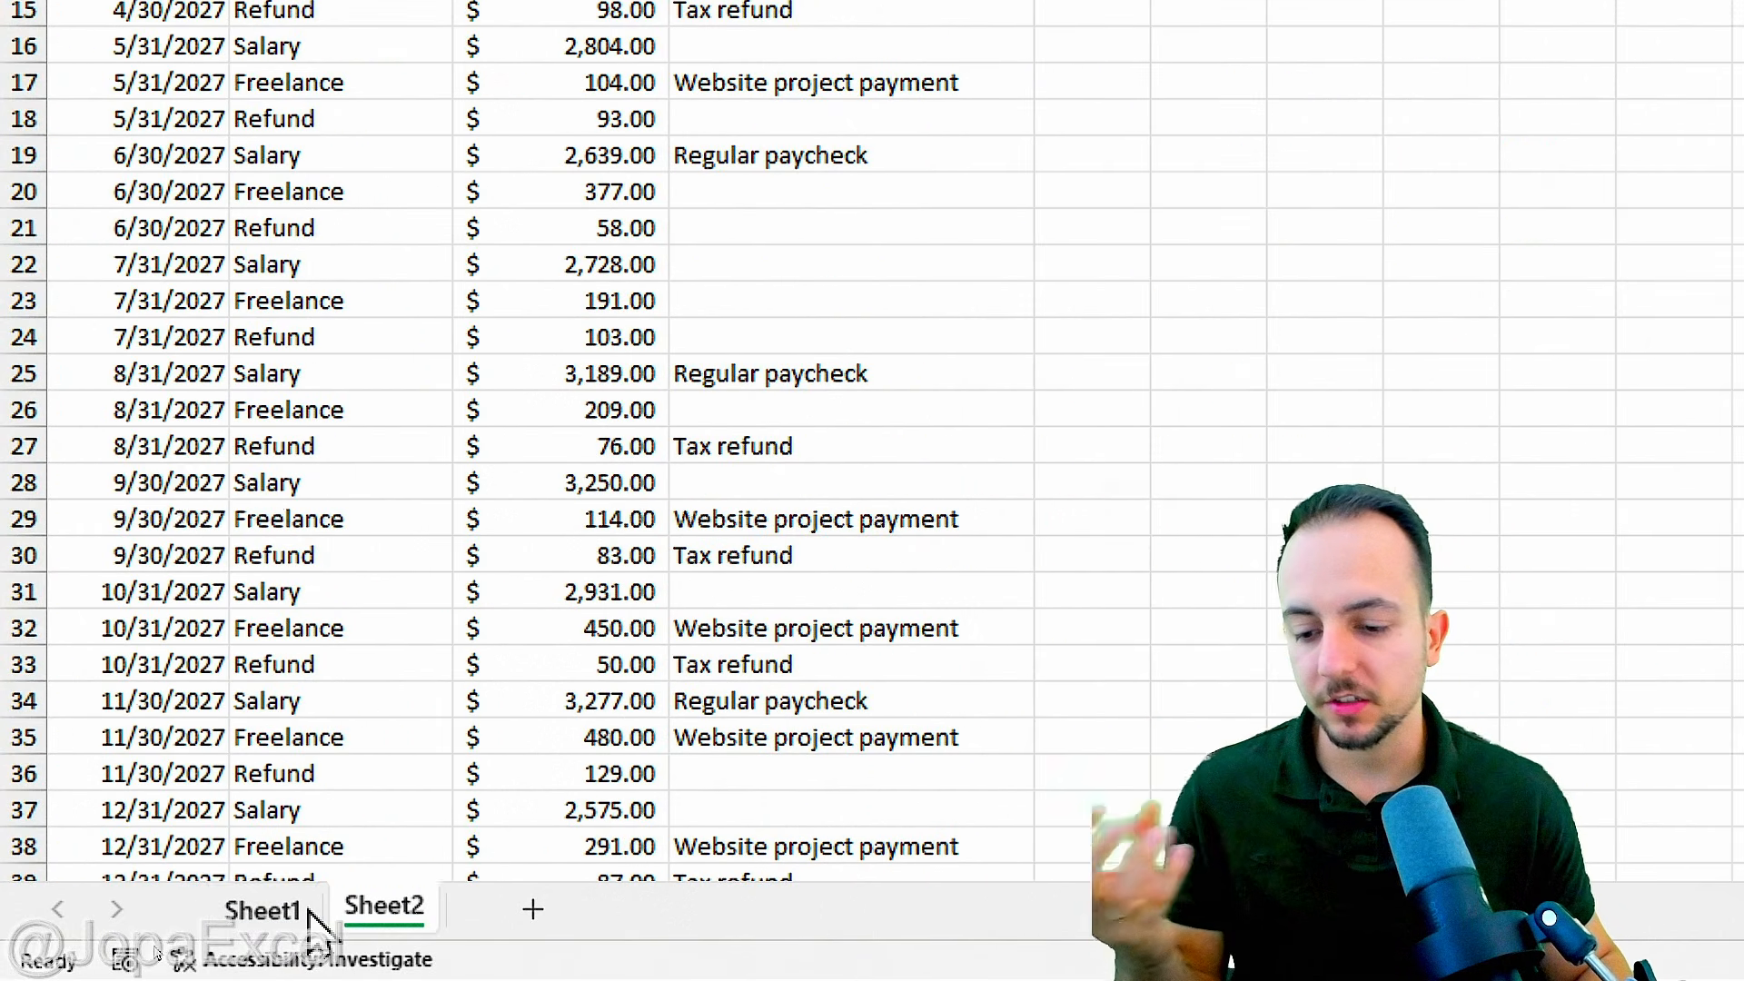
{"action": "left_click", "coordinate": [407, 914]}
{"action": "left_click", "coordinate": [291, 912]}
{"action": "left_click", "coordinate": [379, 913]}
{"action": "left_click", "coordinate": [289, 913]}
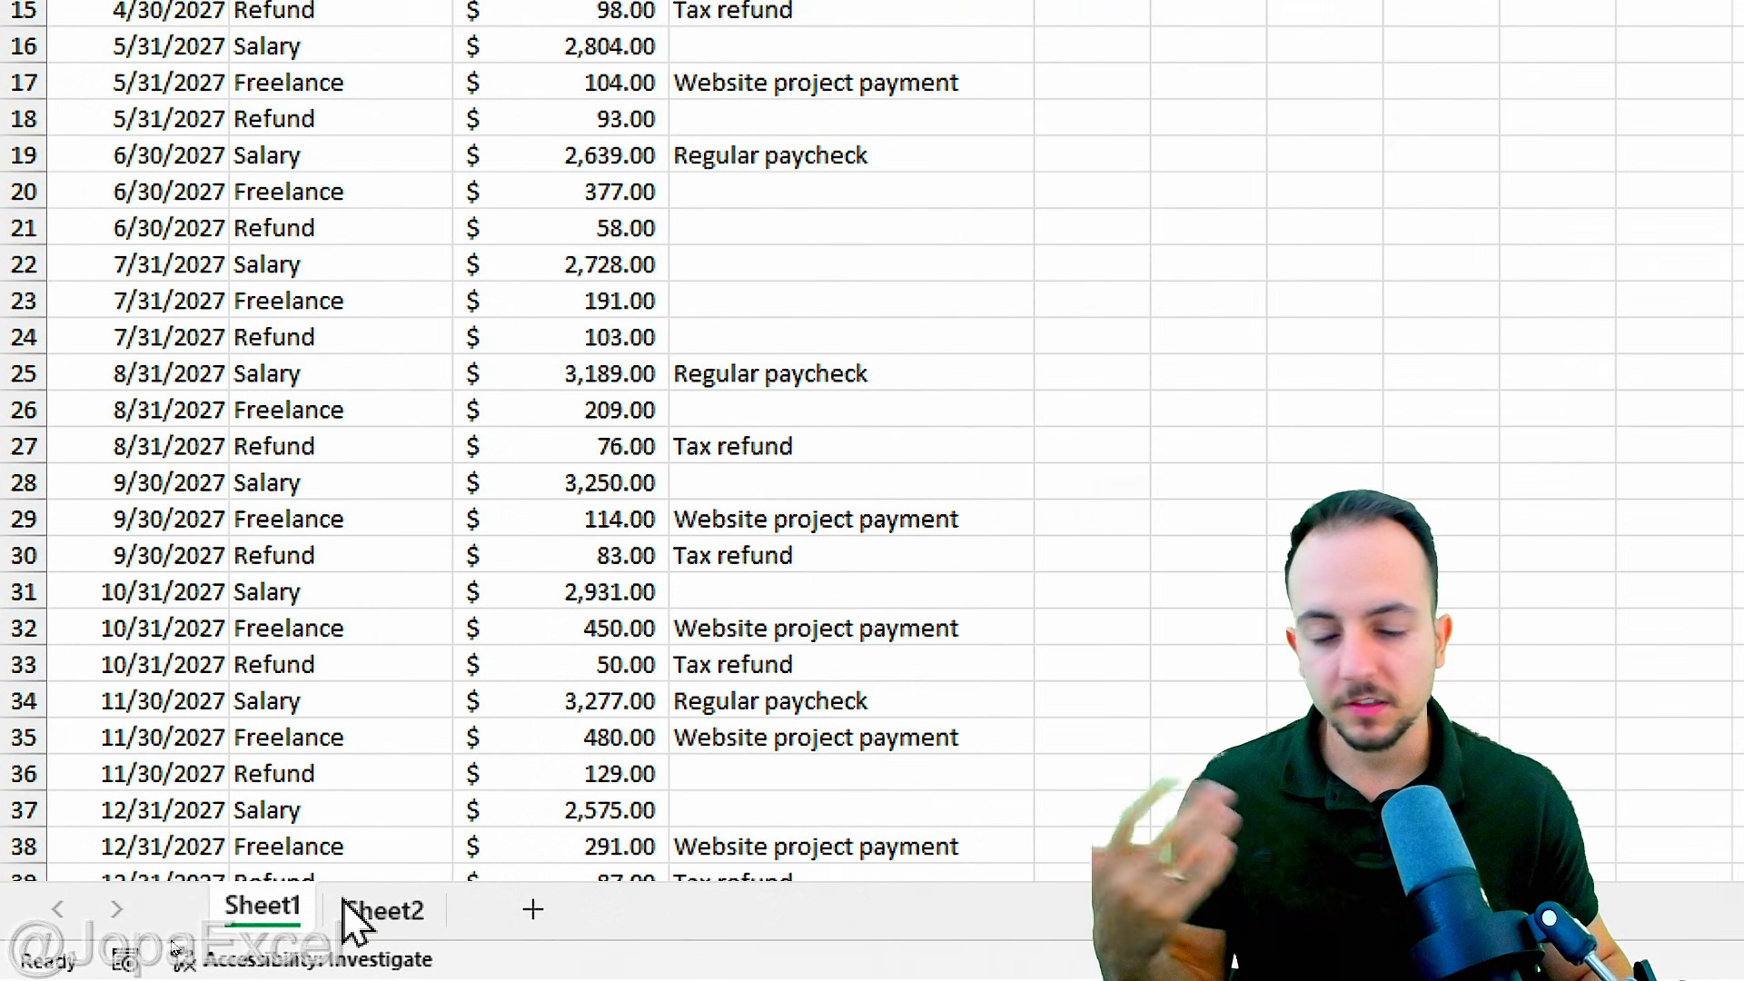
{"action": "left_click", "coordinate": [372, 911]}
{"action": "left_click", "coordinate": [272, 908]}
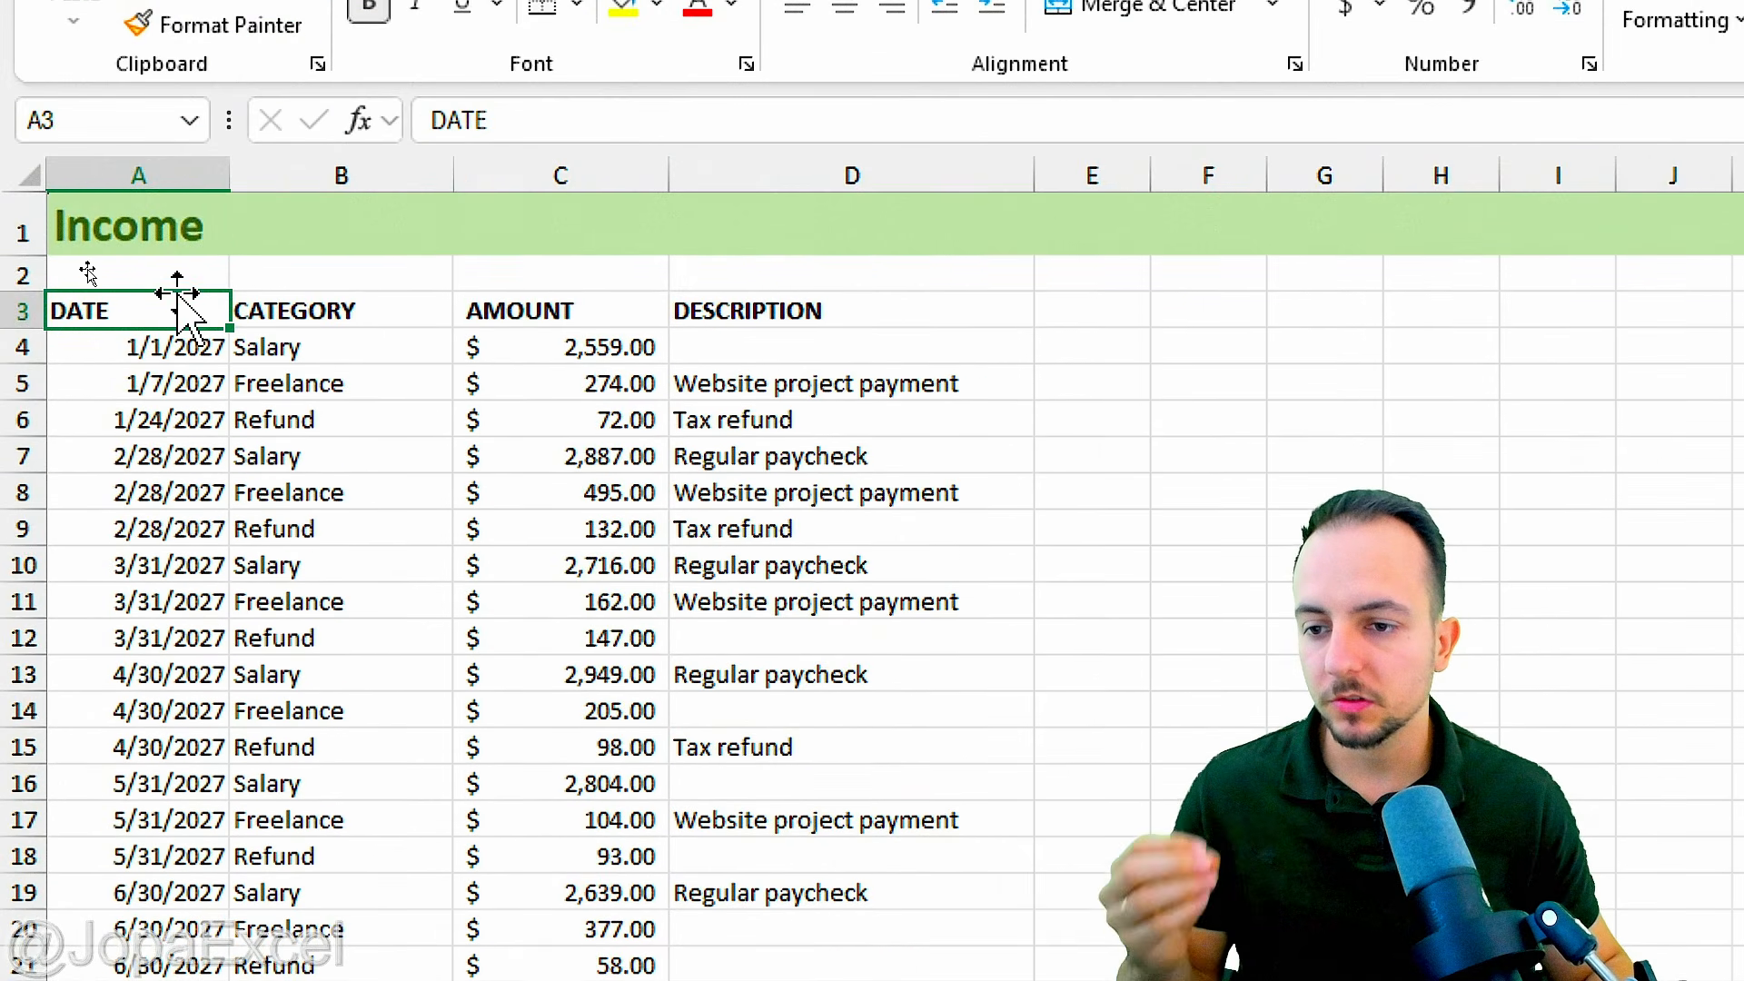
Step: Convert the income range A3:D39 on Sheet1 into a table with headers
{"action": "left_click_drag", "start_coordinate": [152, 301], "coordinate": [799, 980]}
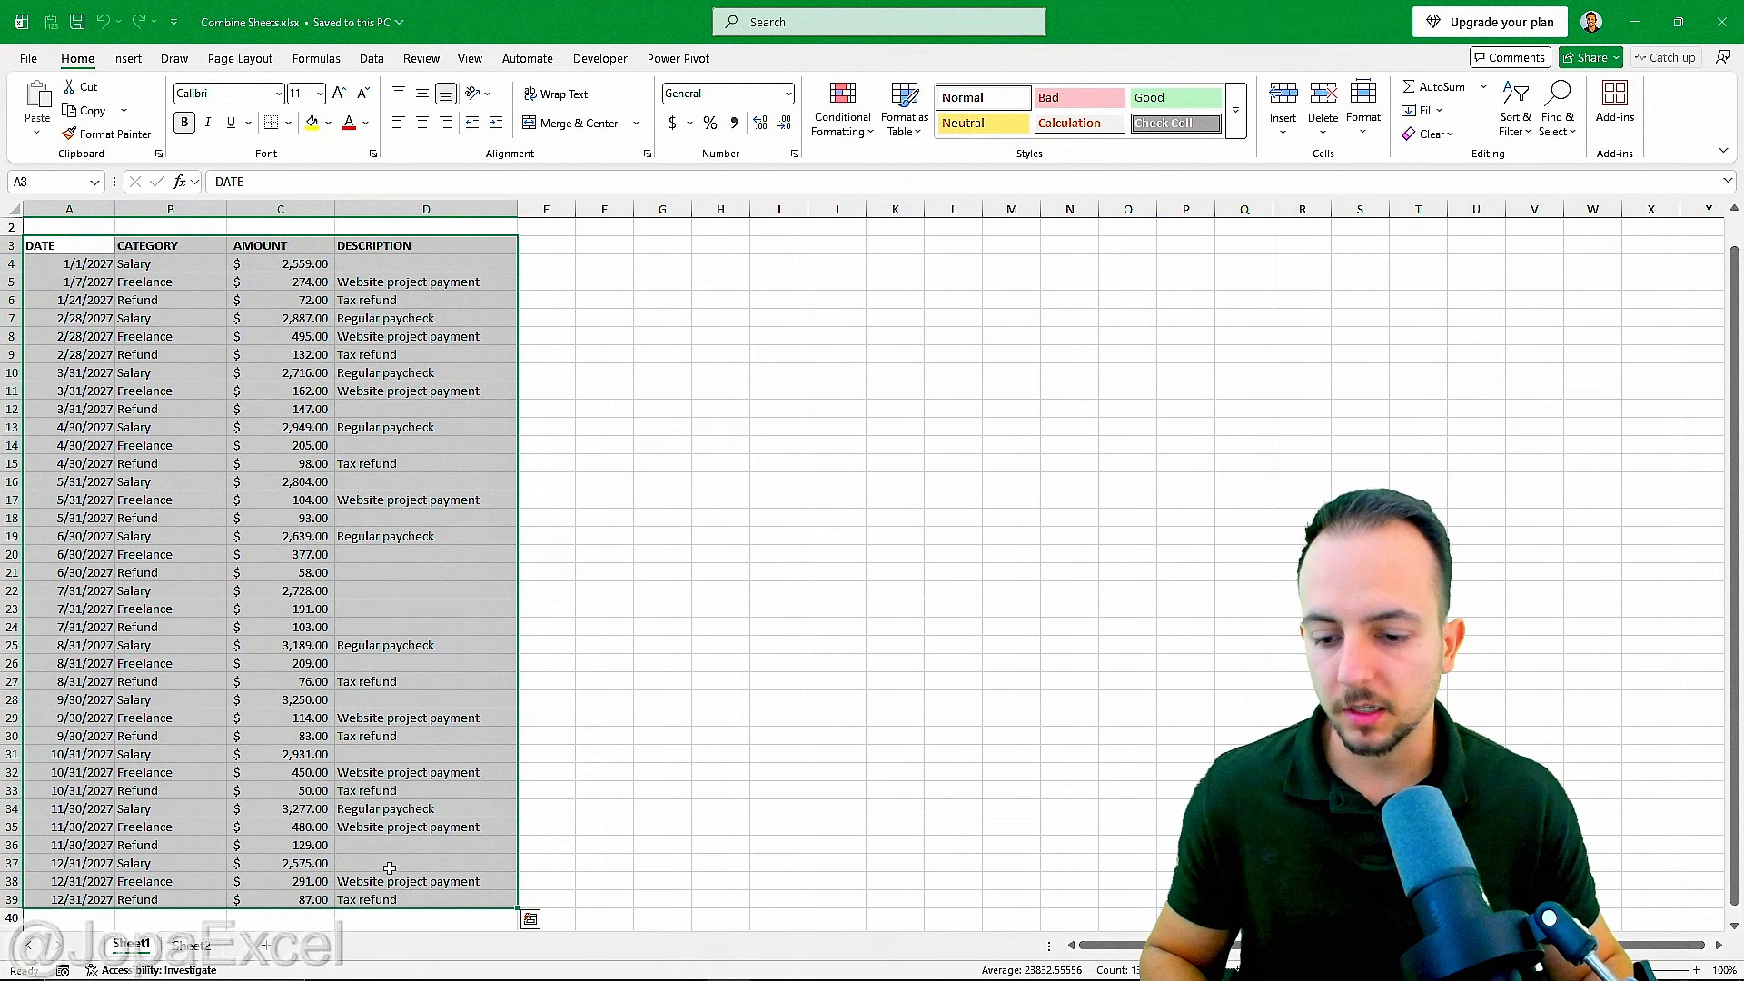
{"action": "scroll", "coordinate": [390, 817], "scroll_direction": "up", "scroll_amount": 1}
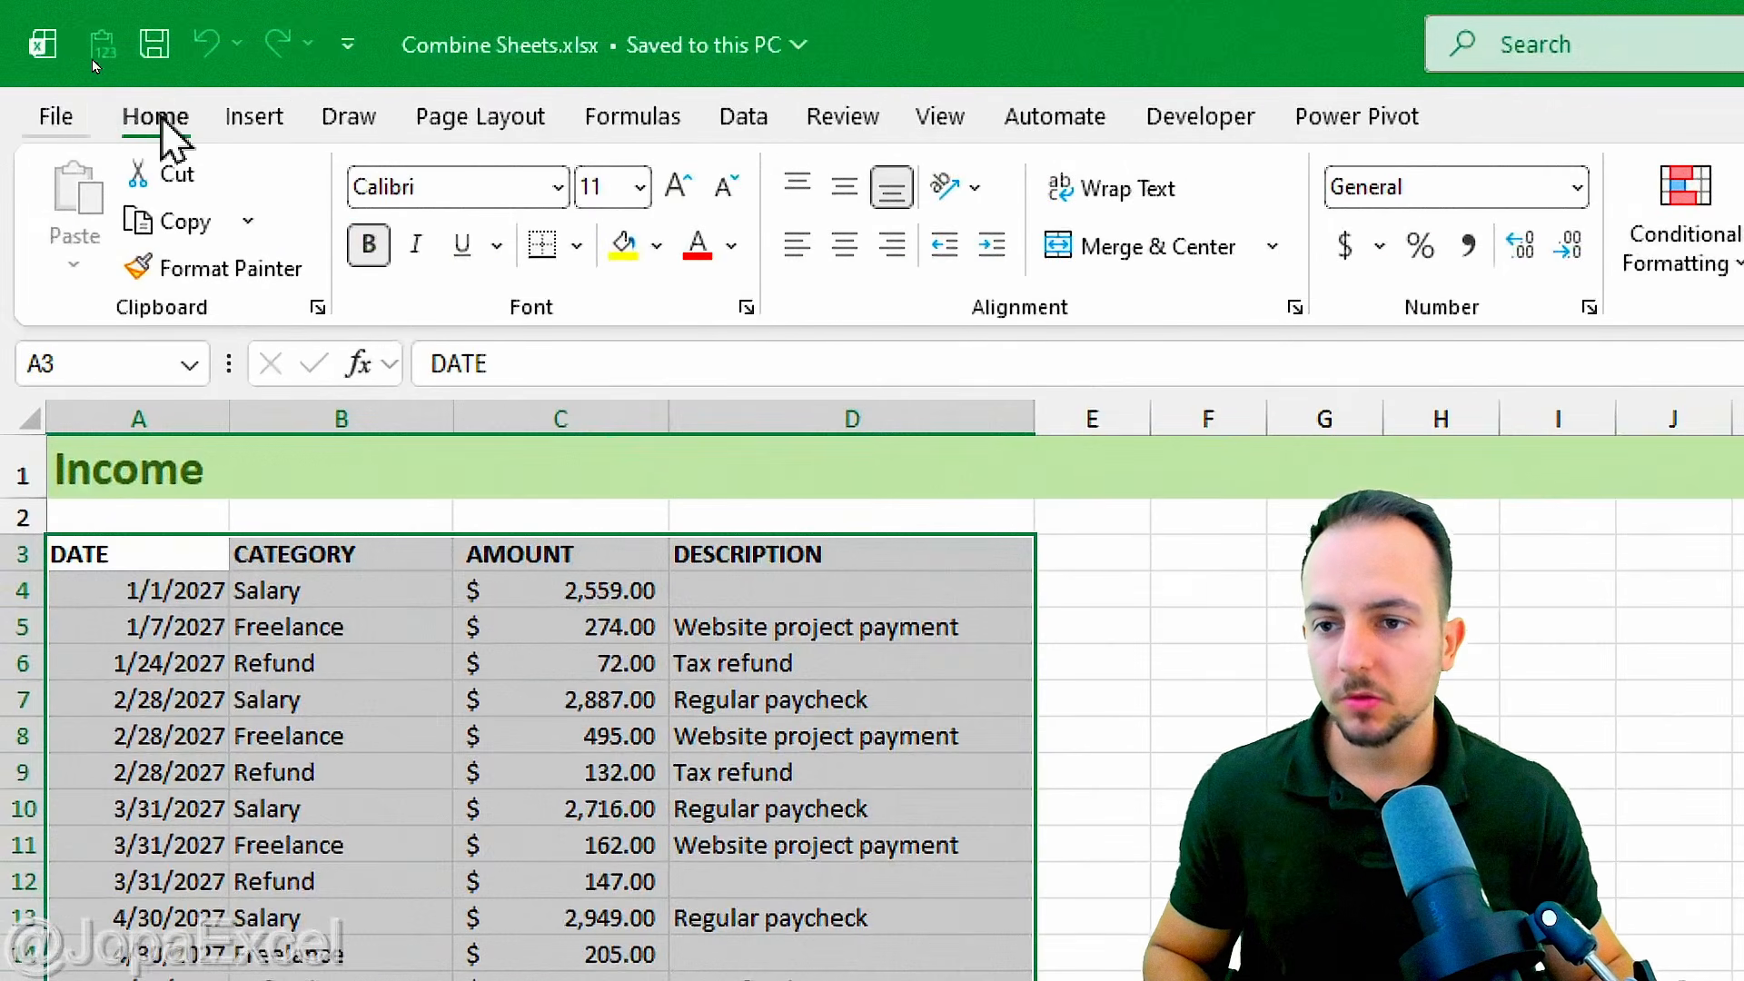
{"action": "left_click", "coordinate": [254, 118]}
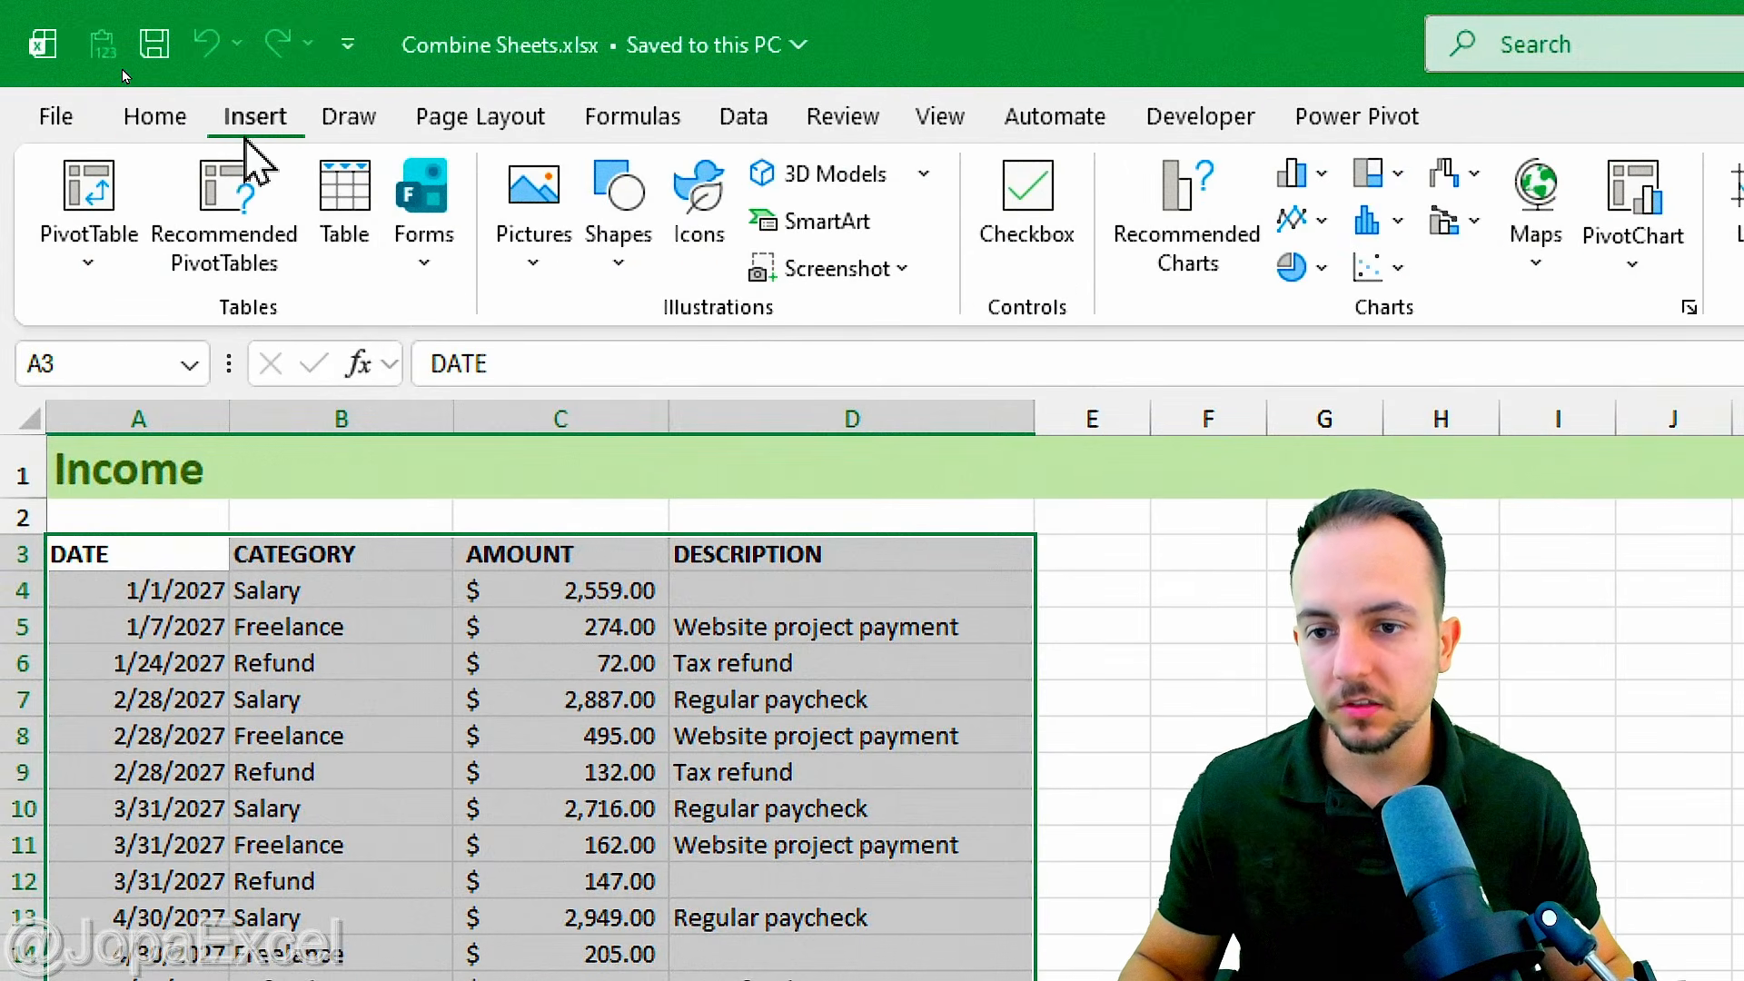
{"action": "left_click", "coordinate": [345, 170]}
{"action": "left_click_drag", "start_coordinate": [1020, 509], "coordinate": [584, 366]}
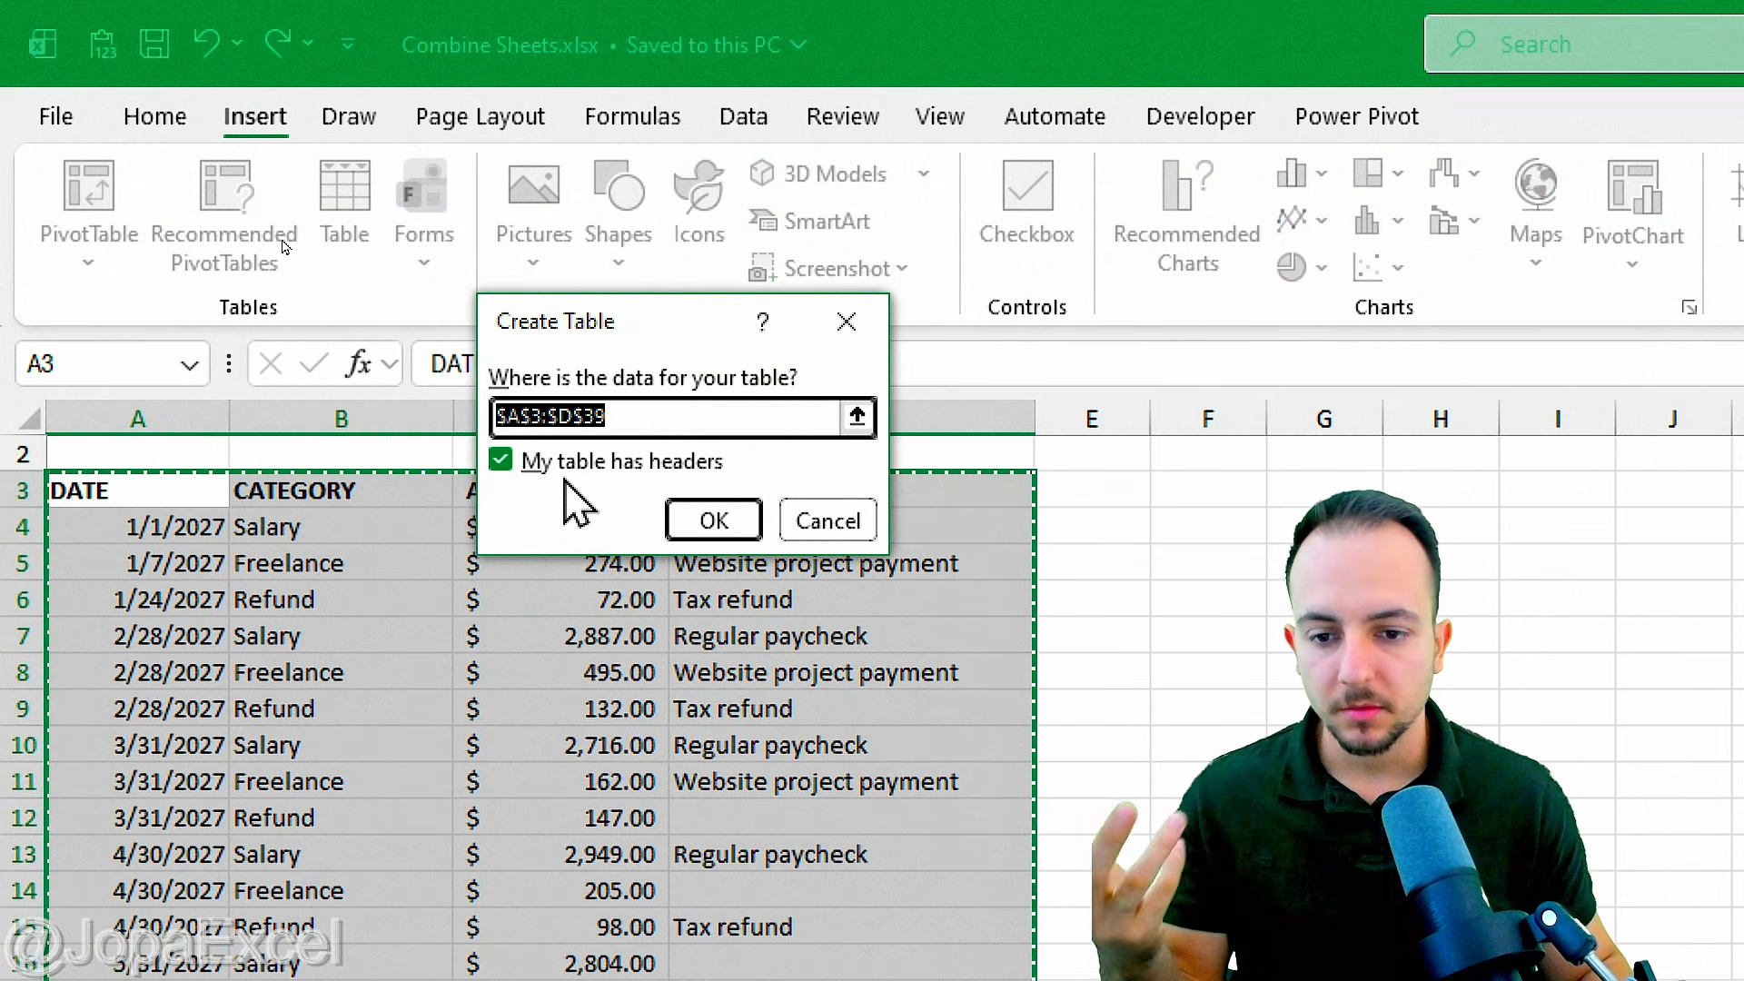
{"action": "left_click", "coordinate": [681, 520]}
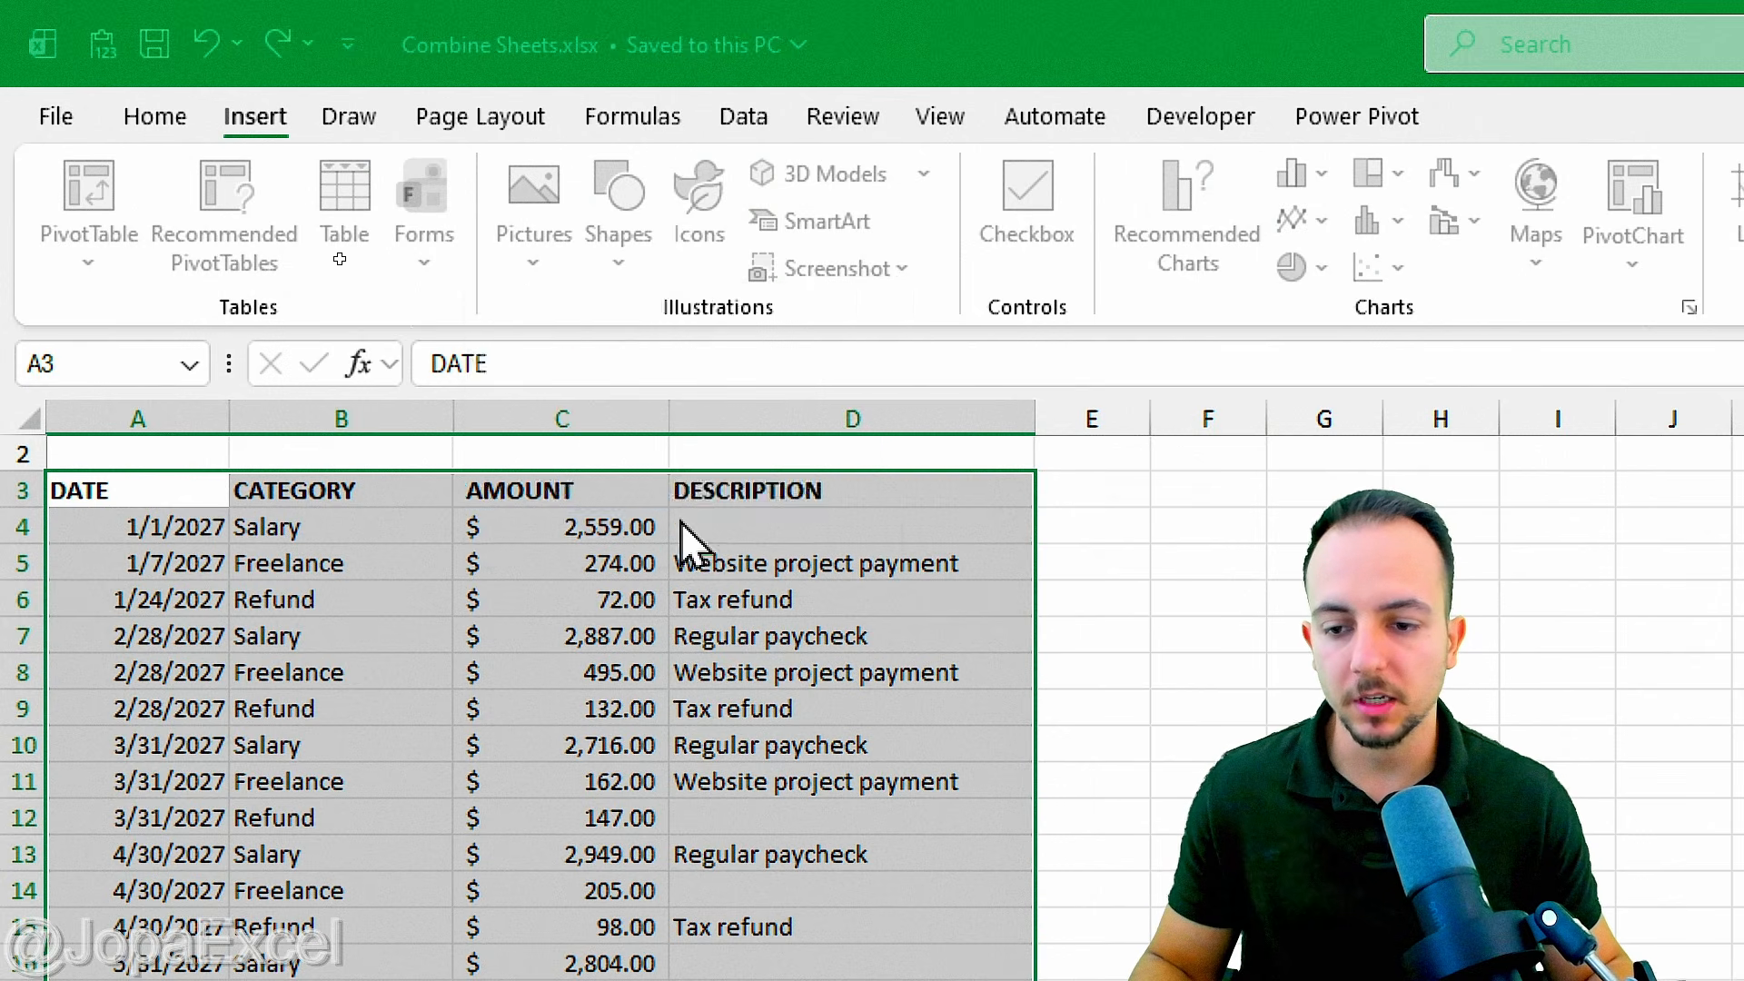
{"action": "scroll", "coordinate": [281, 616], "scroll_direction": "up", "scroll_amount": 1}
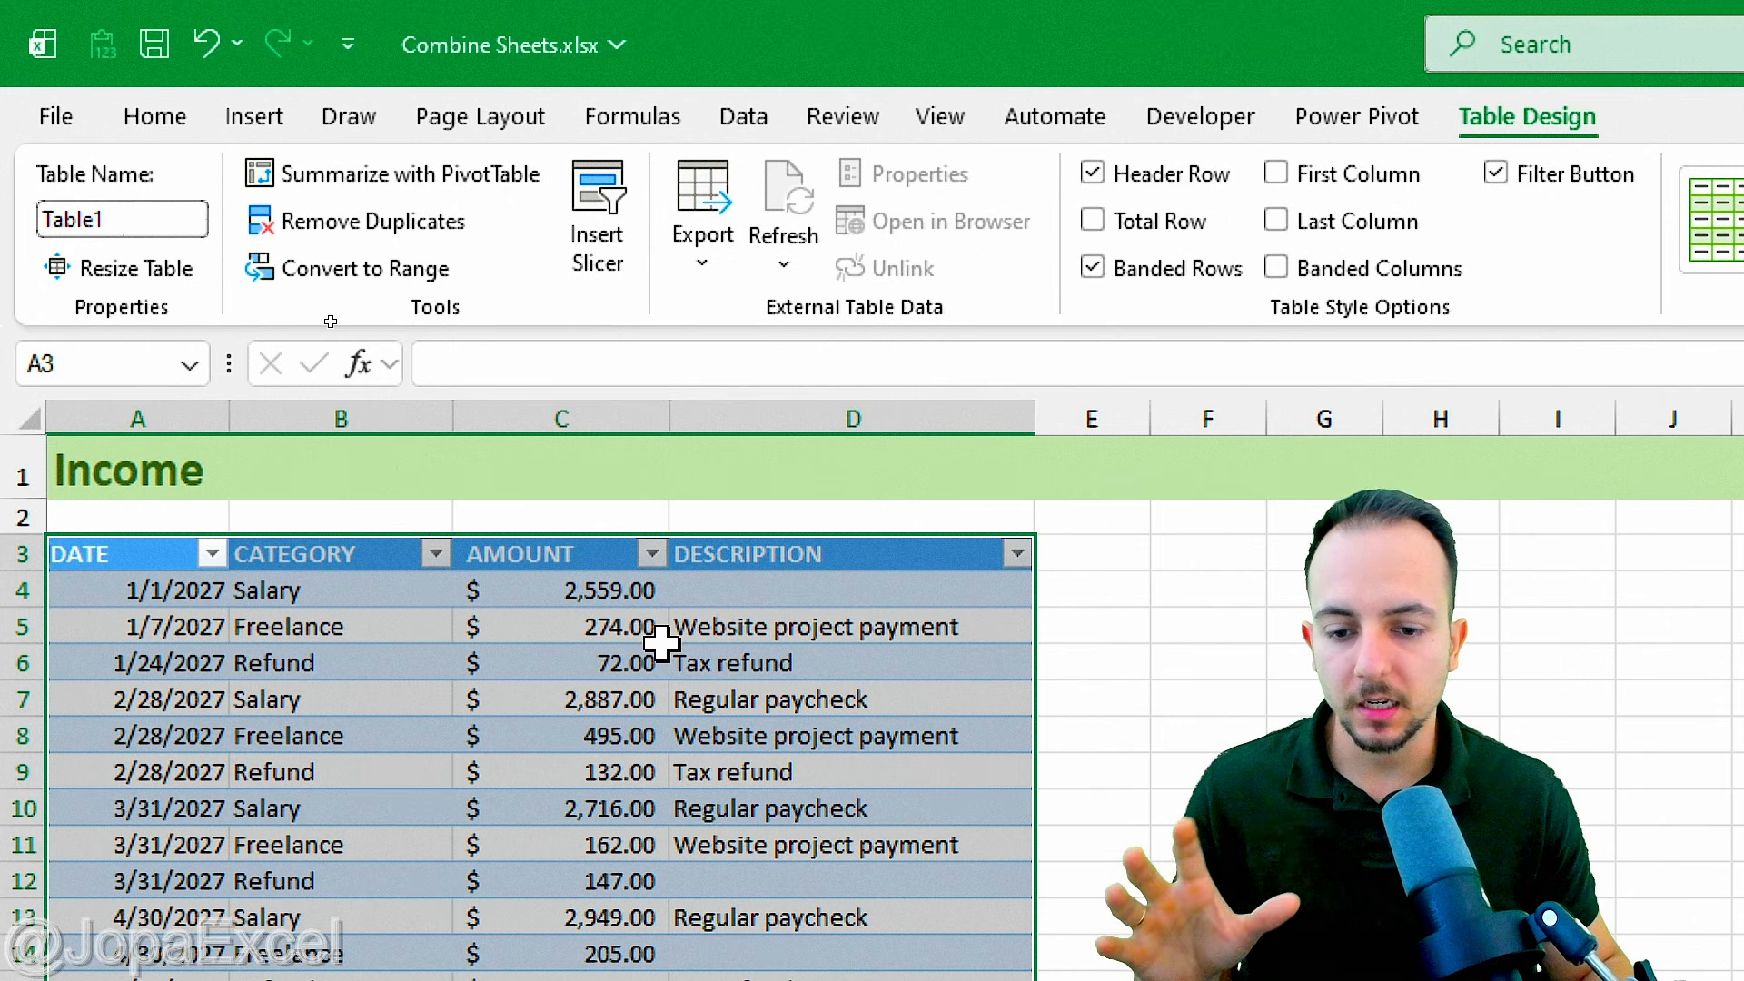
{"action": "left_click", "coordinate": [658, 629]}
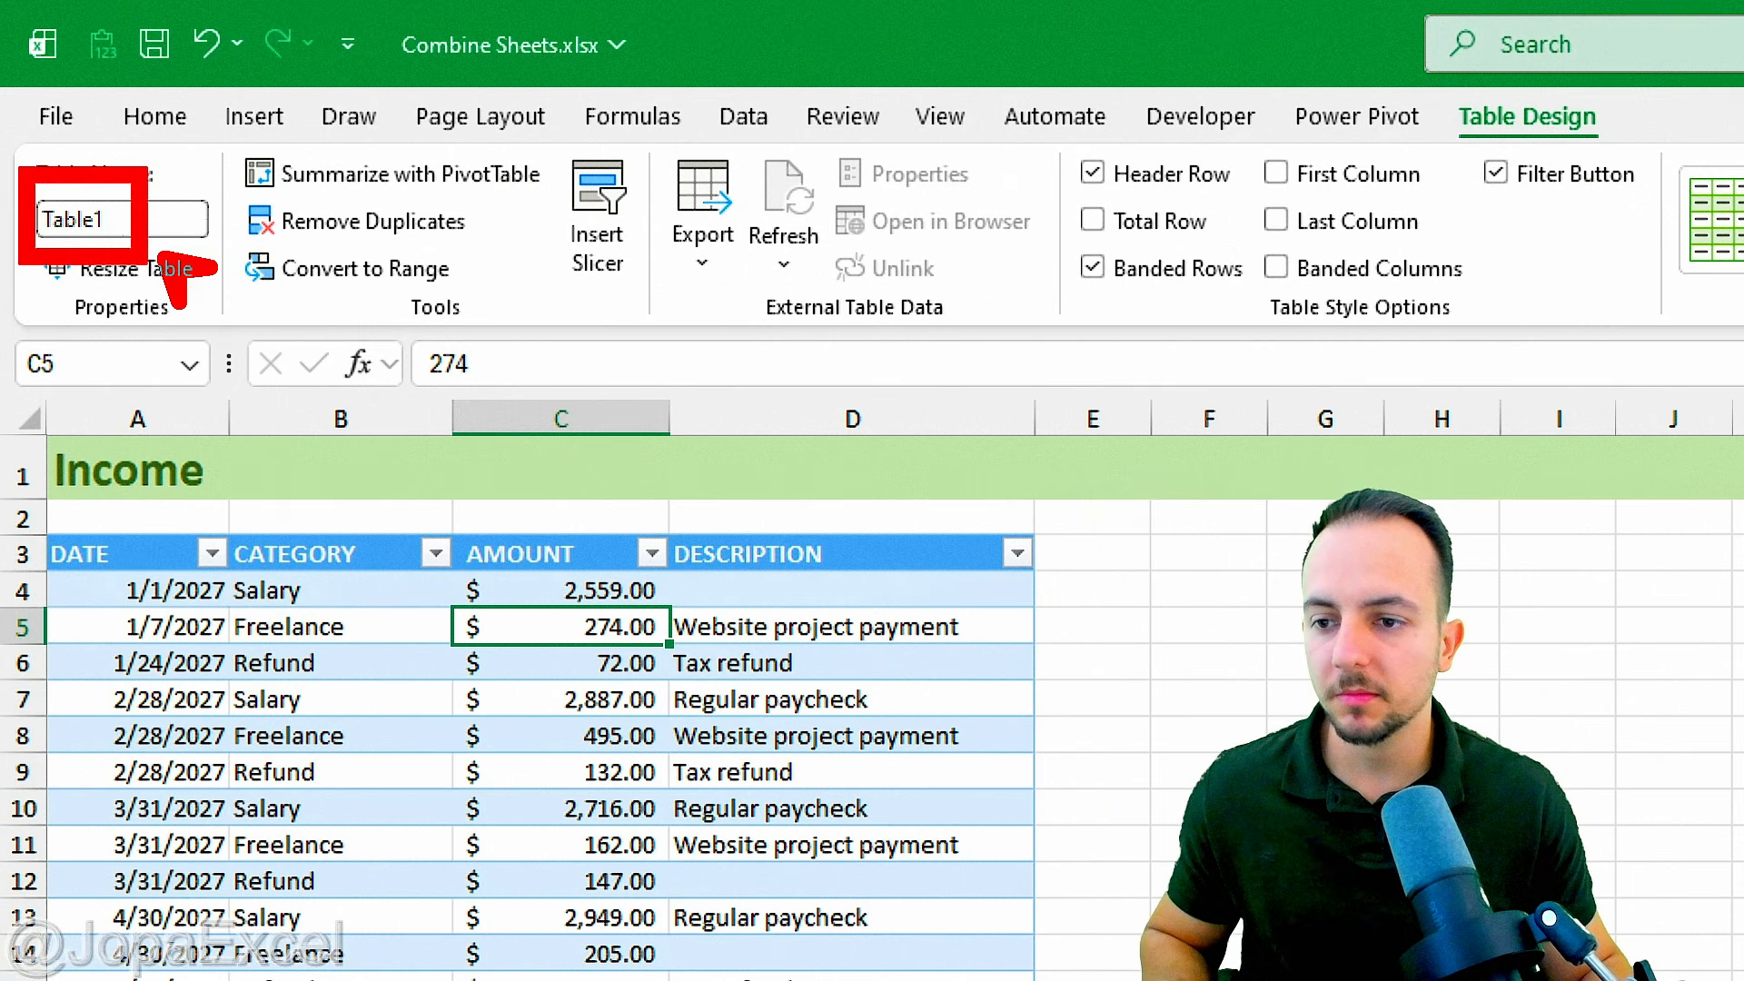
Step: Rename the income table as Income_Table
{"action": "left_click", "coordinate": [136, 221]}
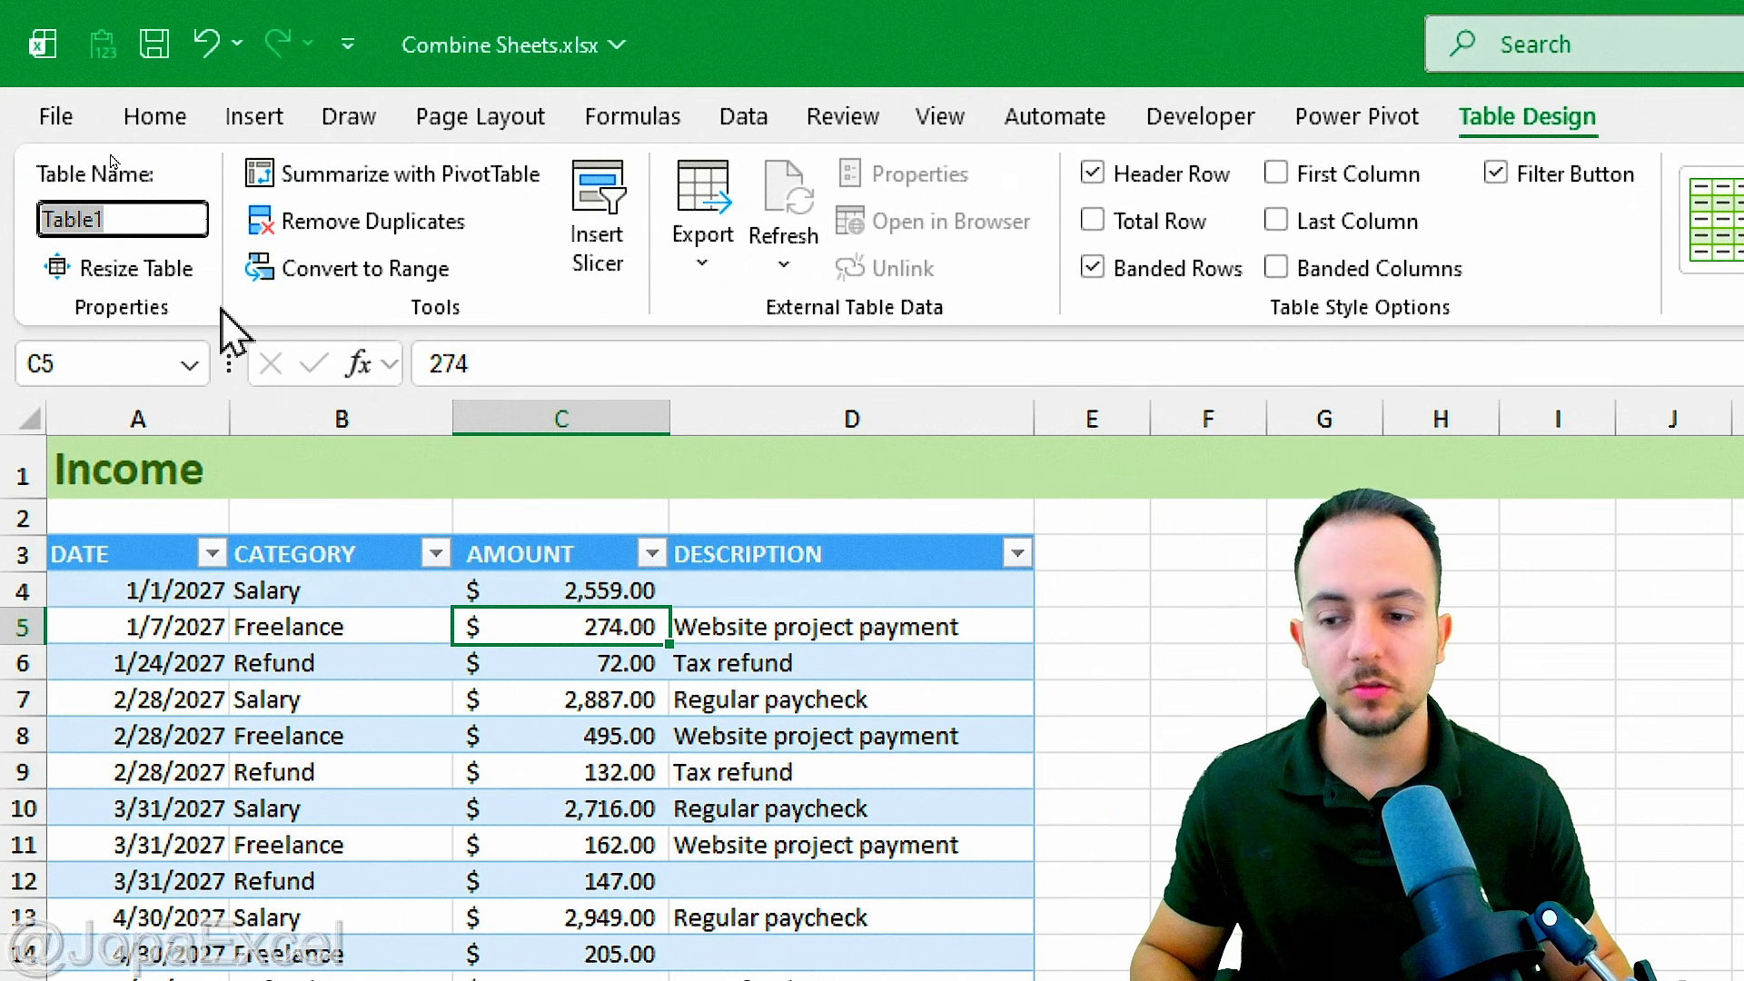
{"action": "type", "text": "Income"}
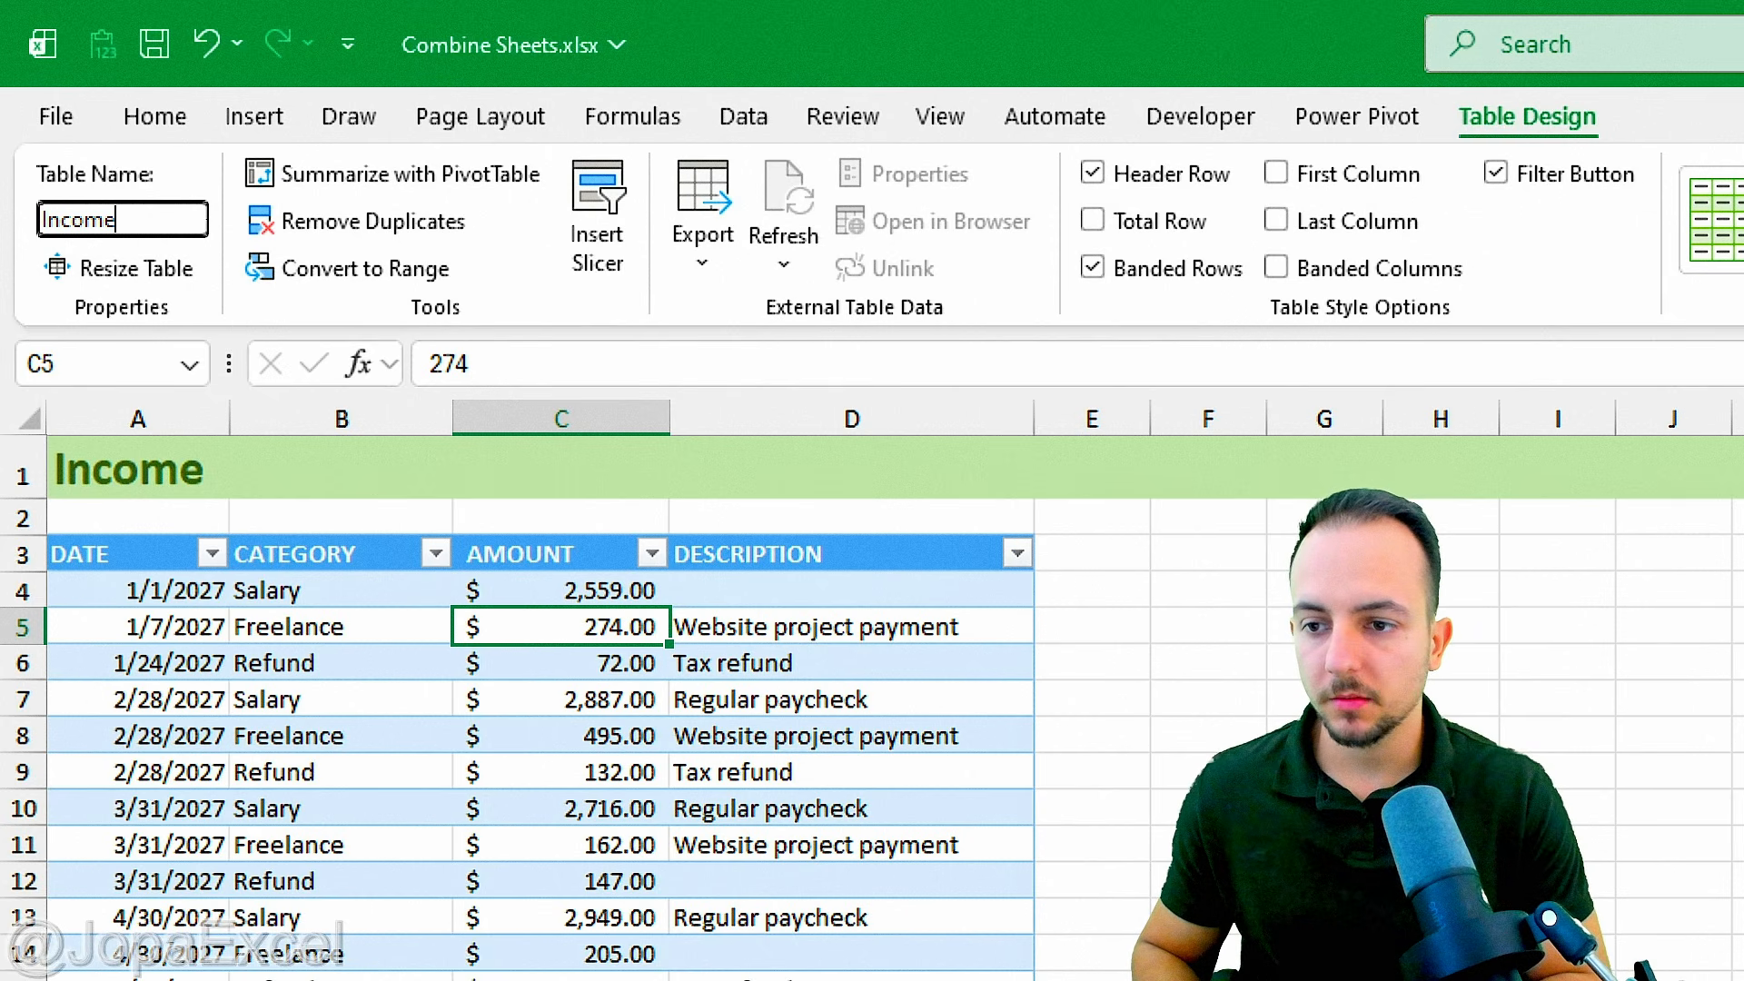
{"action": "type", "text": "_Table"}
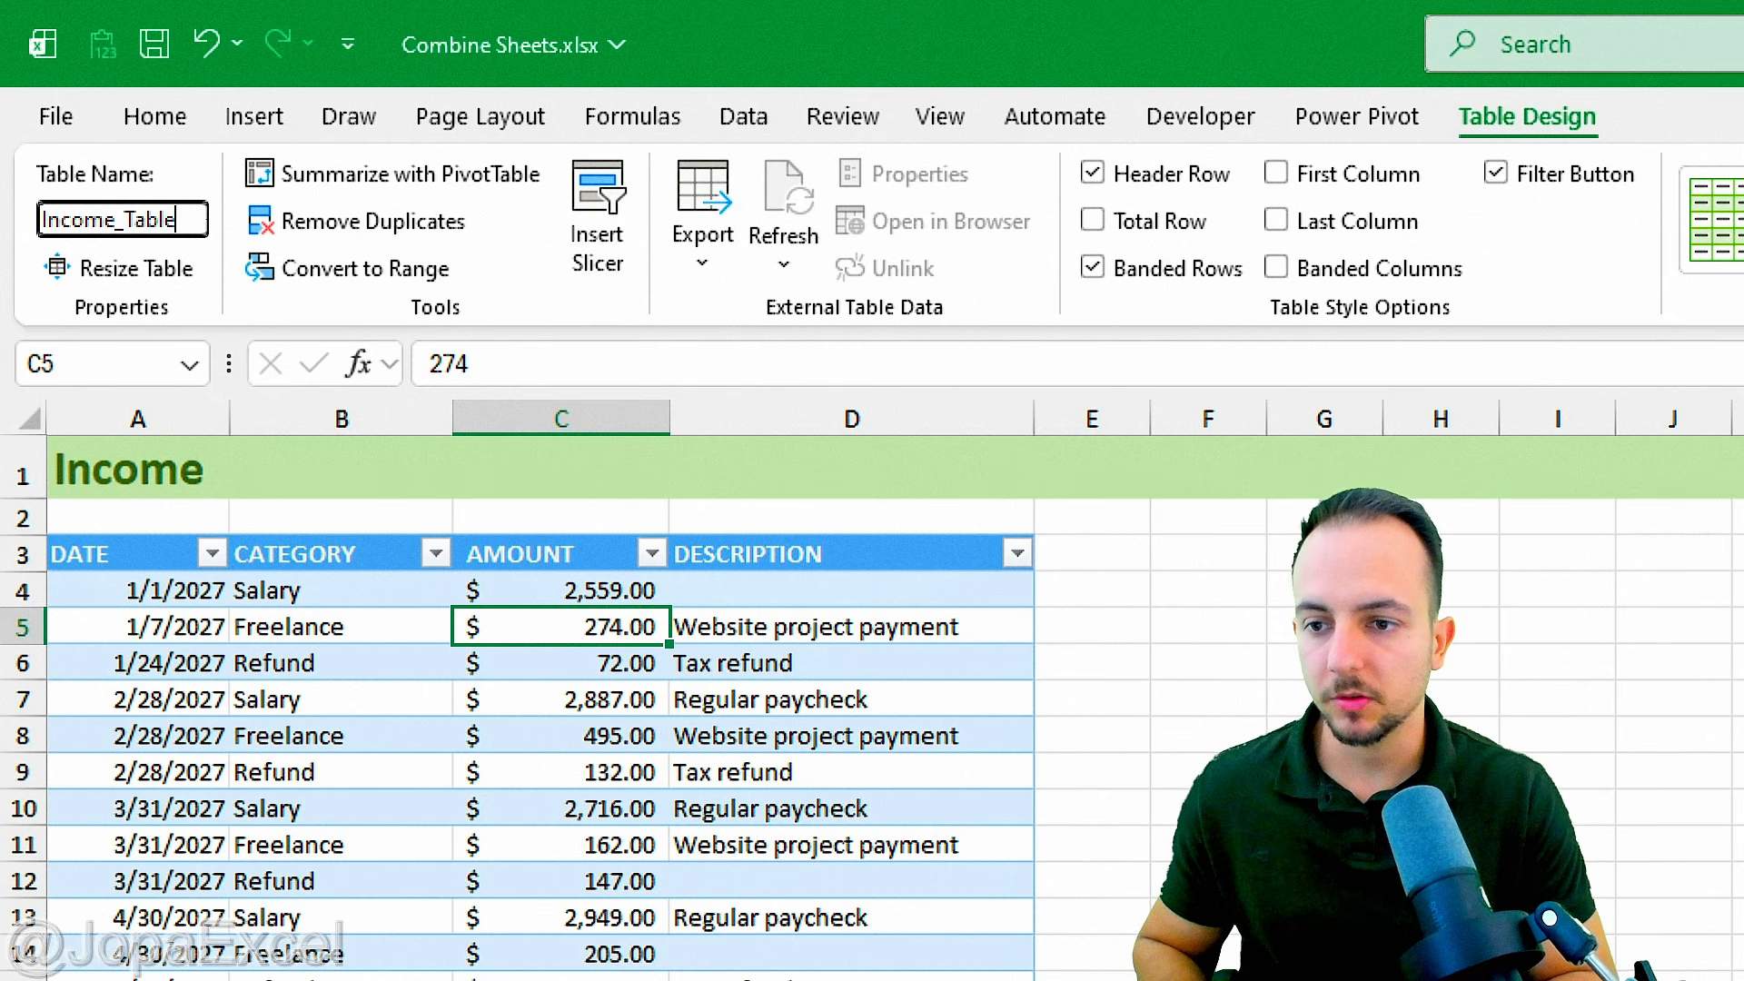
{"action": "key", "text": "Return"}
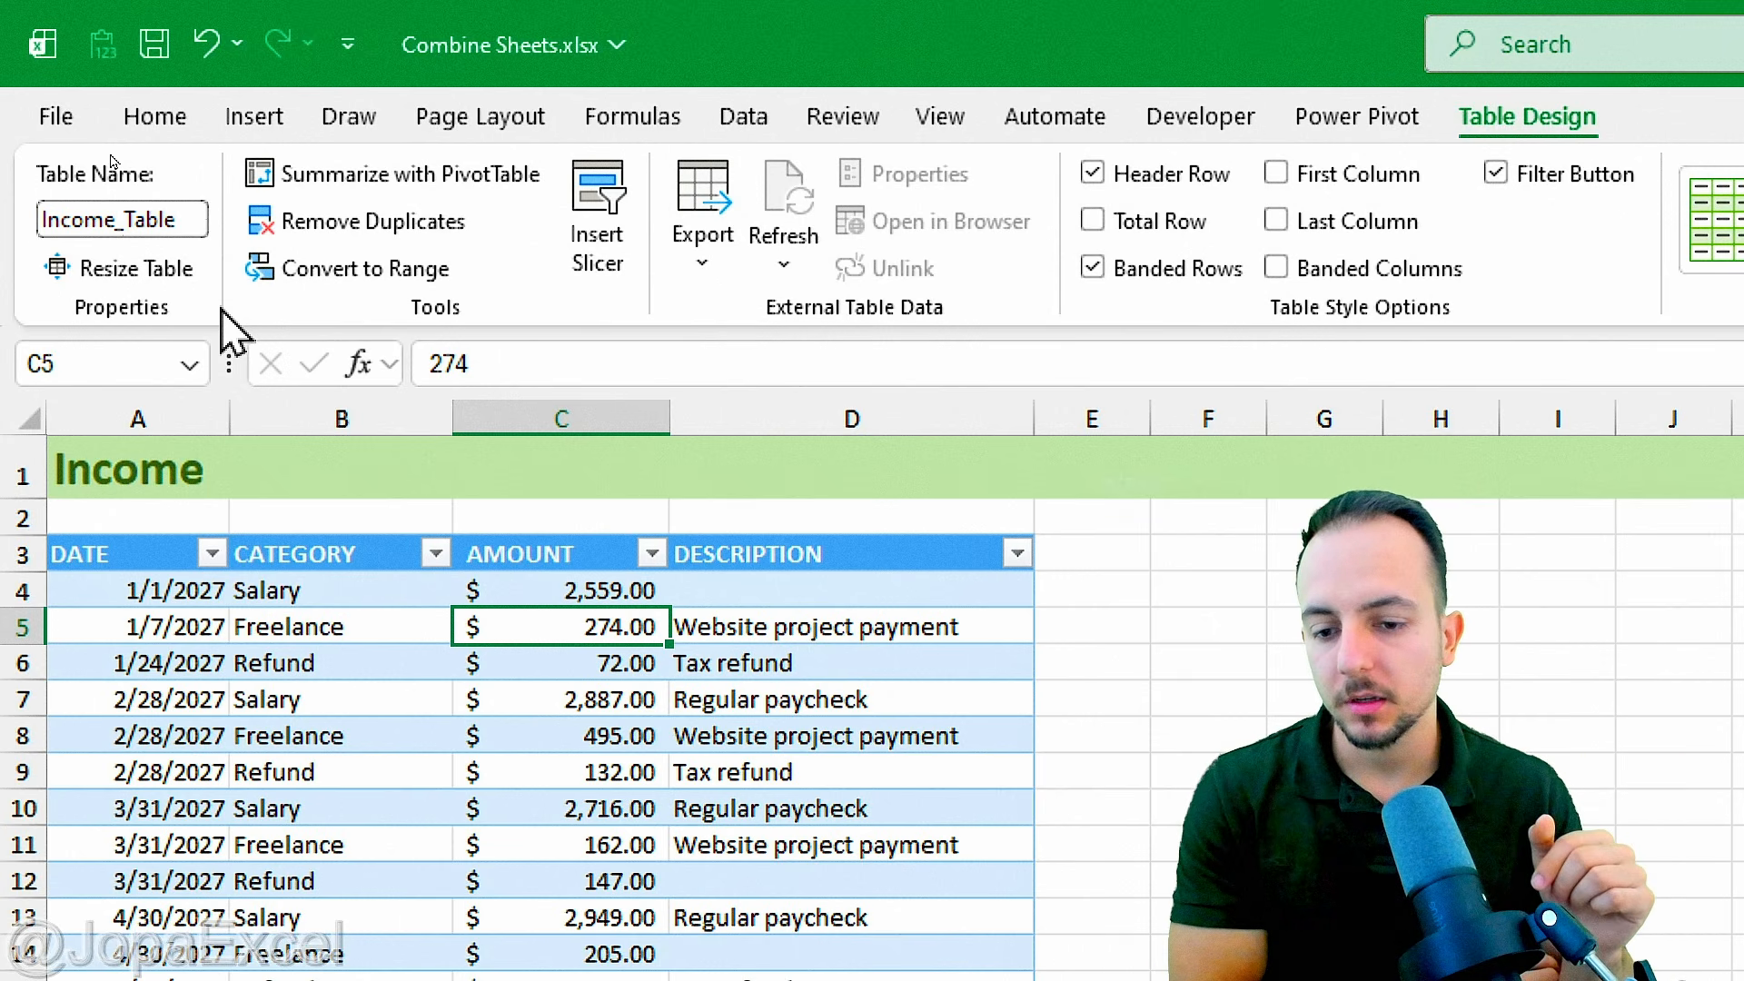
Step: Examine the end of the income table and the empty rows beneath it, then return to the DATE header
{"action": "scroll", "coordinate": [246, 634], "scroll_direction": "down", "scroll_amount": 12}
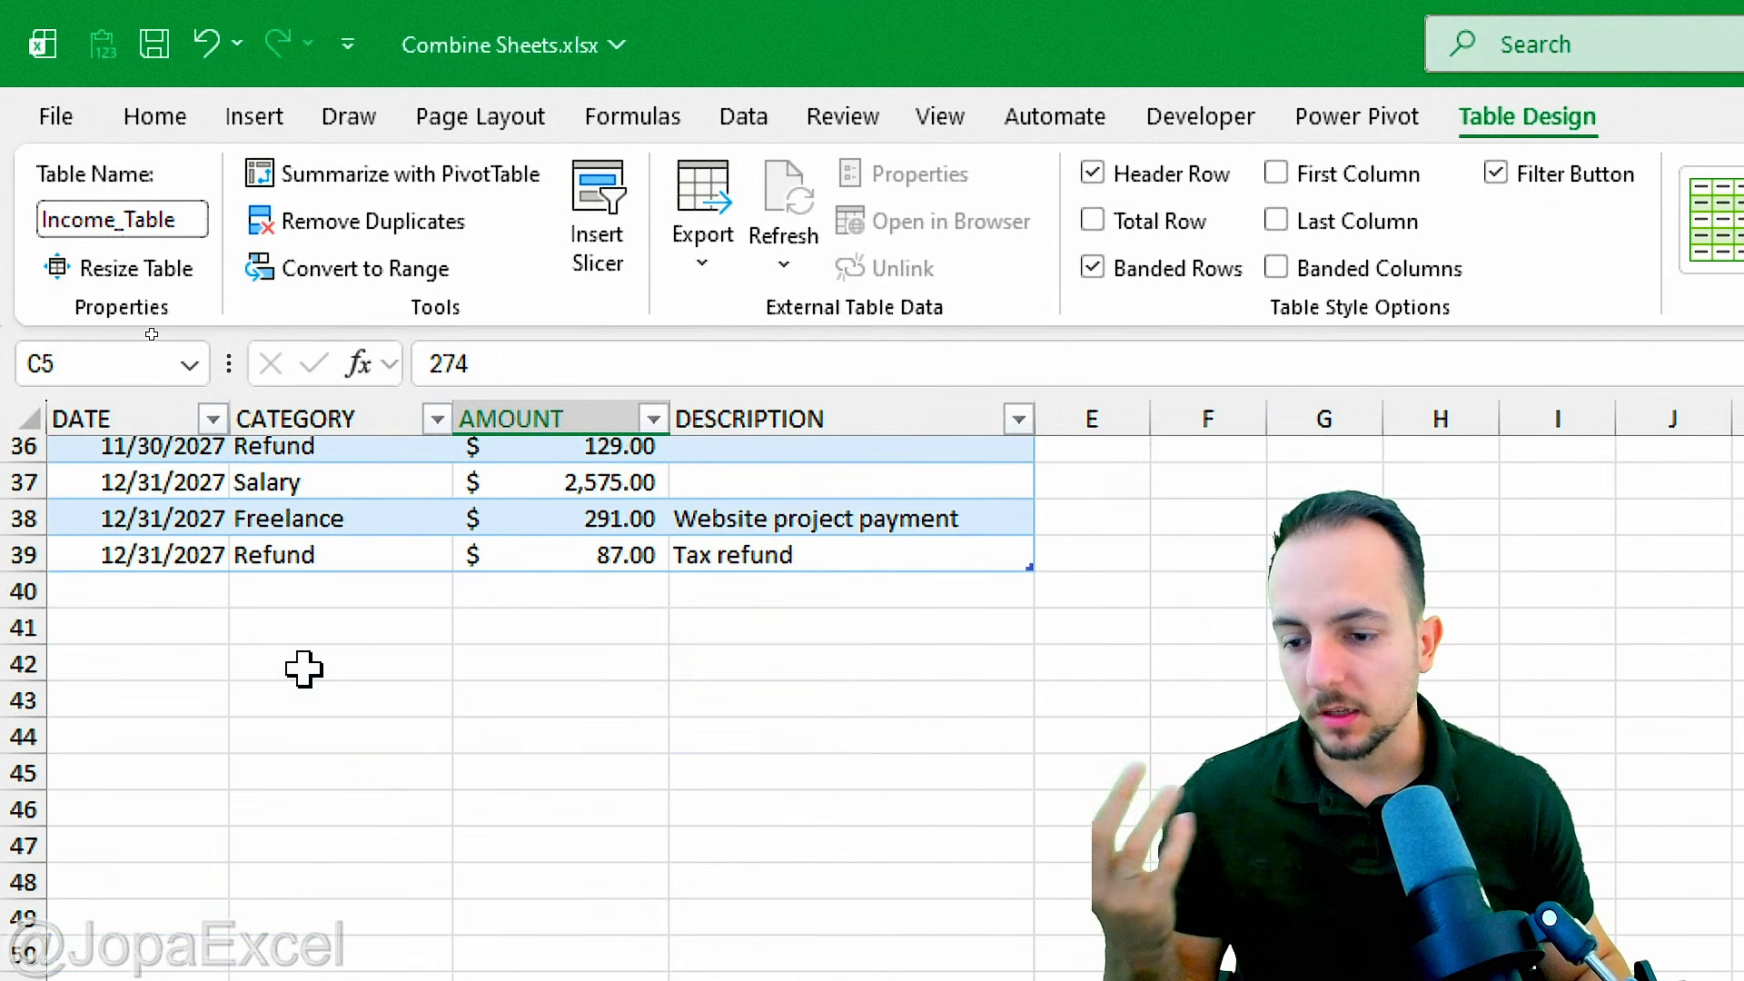
{"action": "left_click_drag", "start_coordinate": [22, 590], "coordinate": [36, 699]}
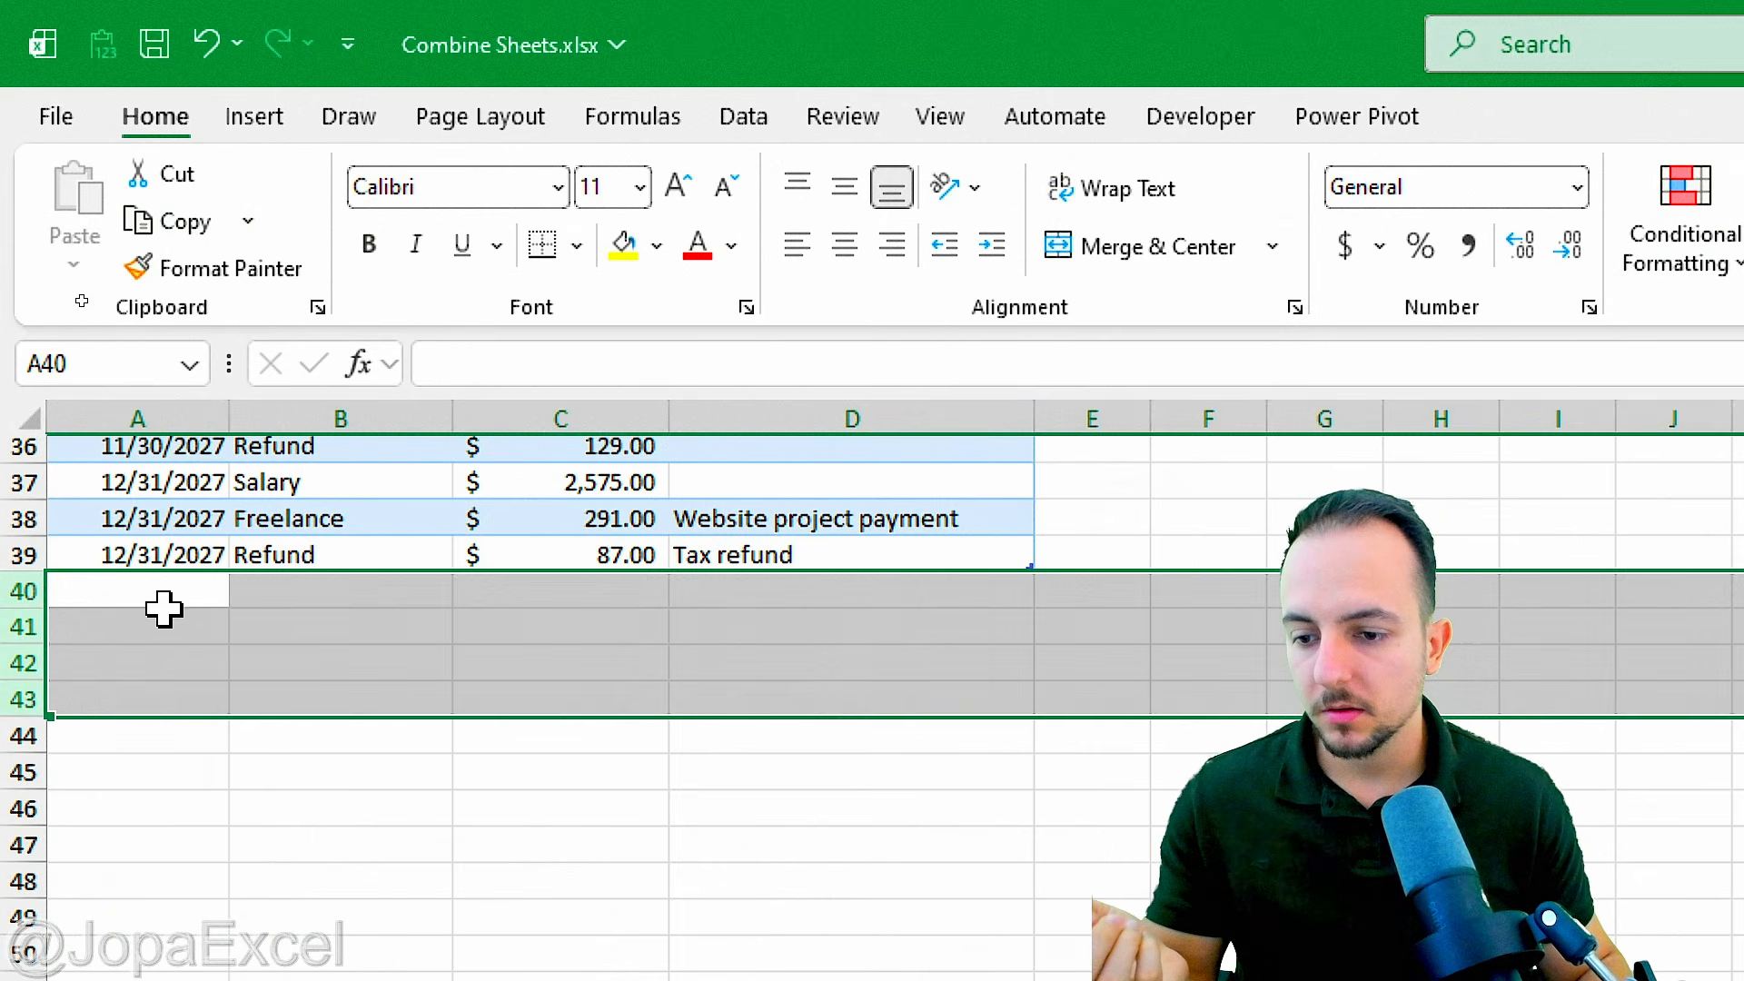
{"action": "left_click", "coordinate": [164, 594]}
{"action": "left_click", "coordinate": [363, 591]}
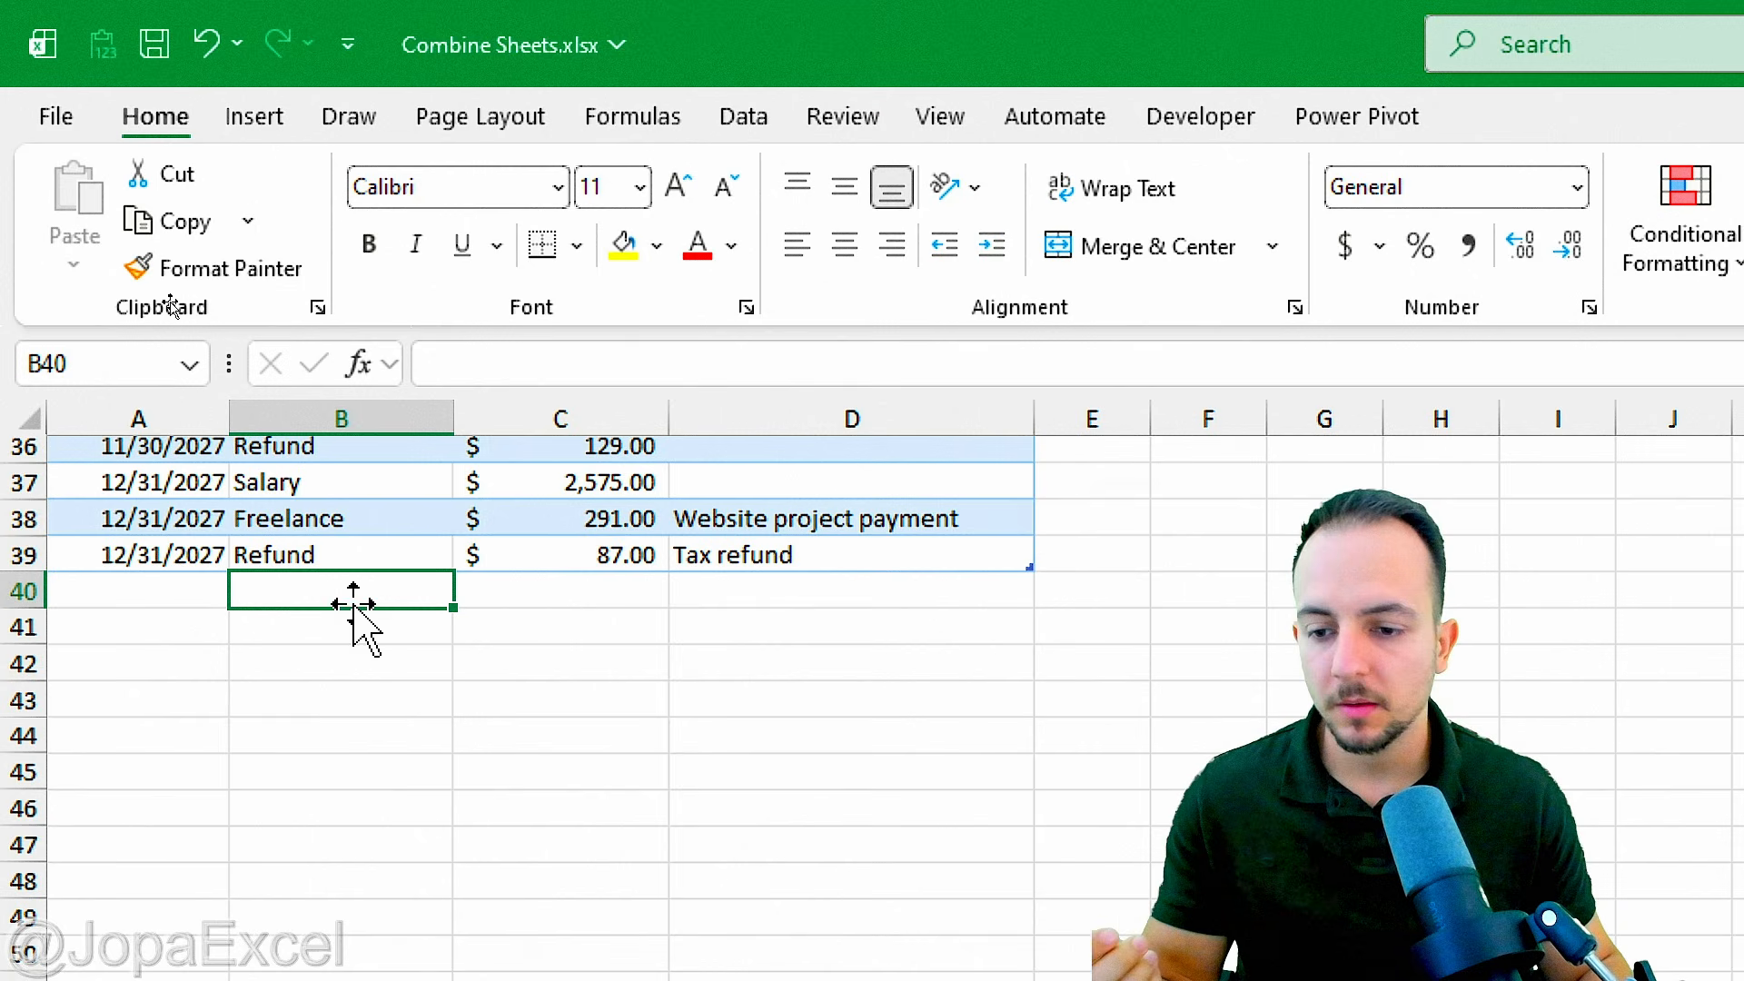
{"action": "left_click", "coordinate": [198, 600]}
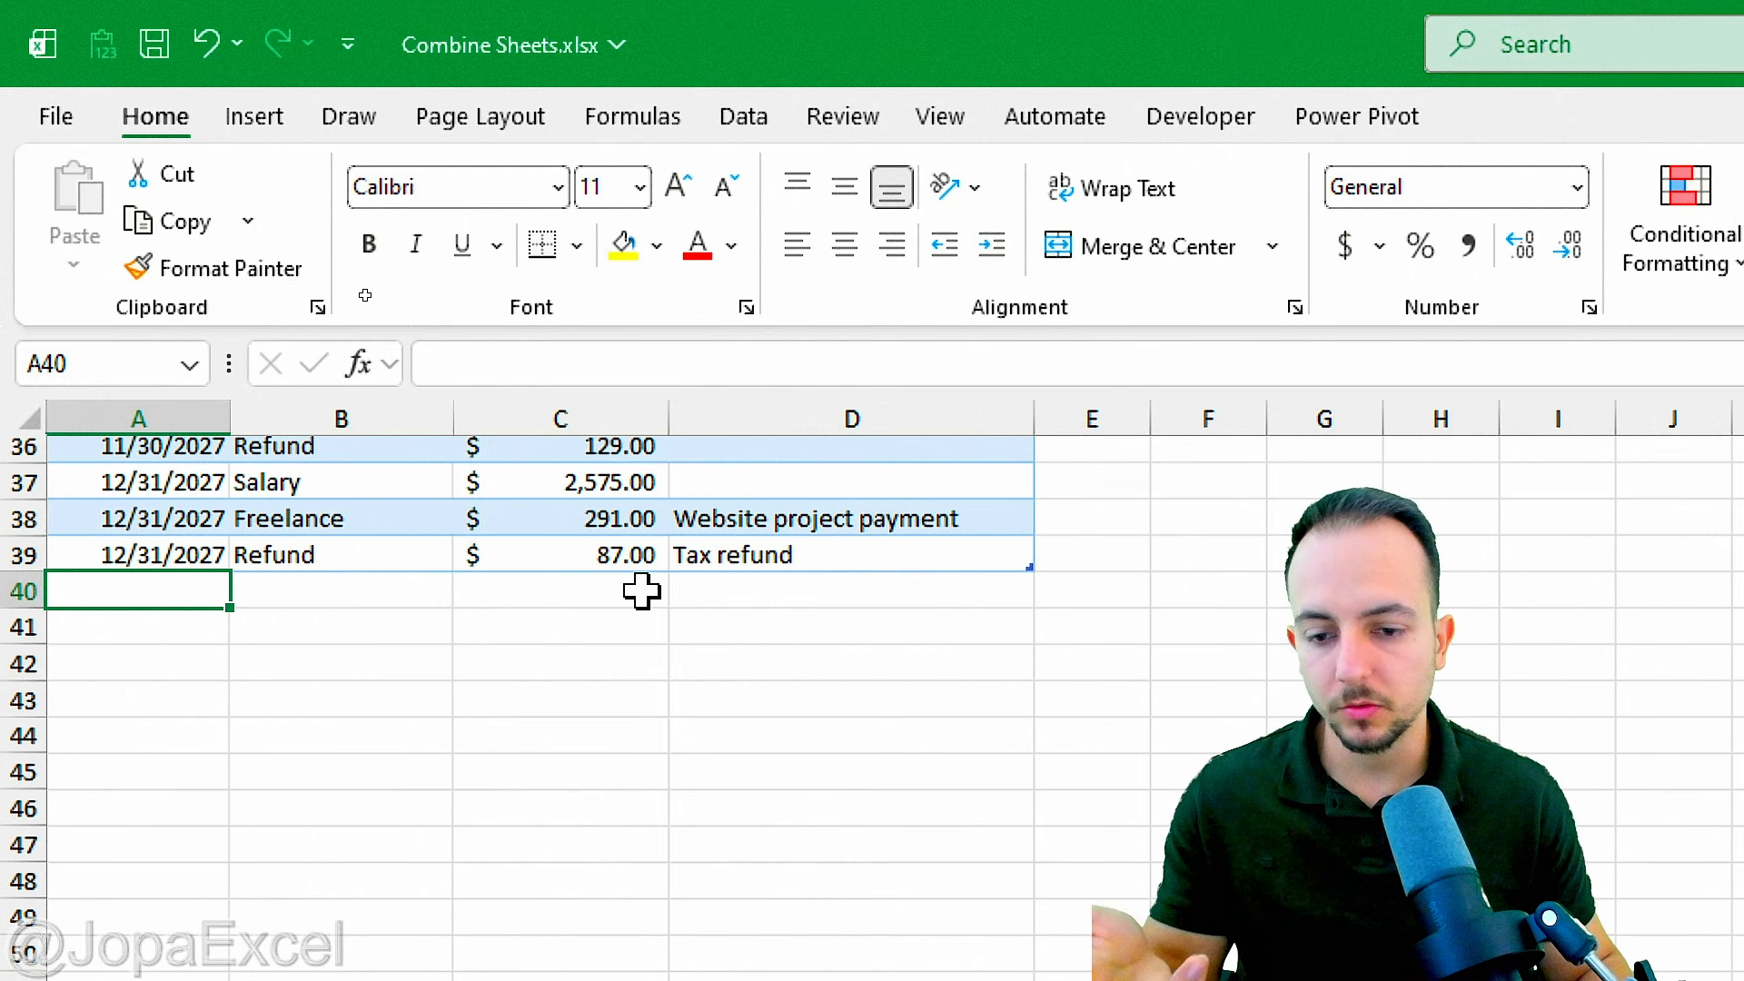
{"action": "left_click", "coordinate": [364, 524]}
{"action": "scroll", "coordinate": [365, 524], "scroll_direction": "up", "scroll_amount": 12}
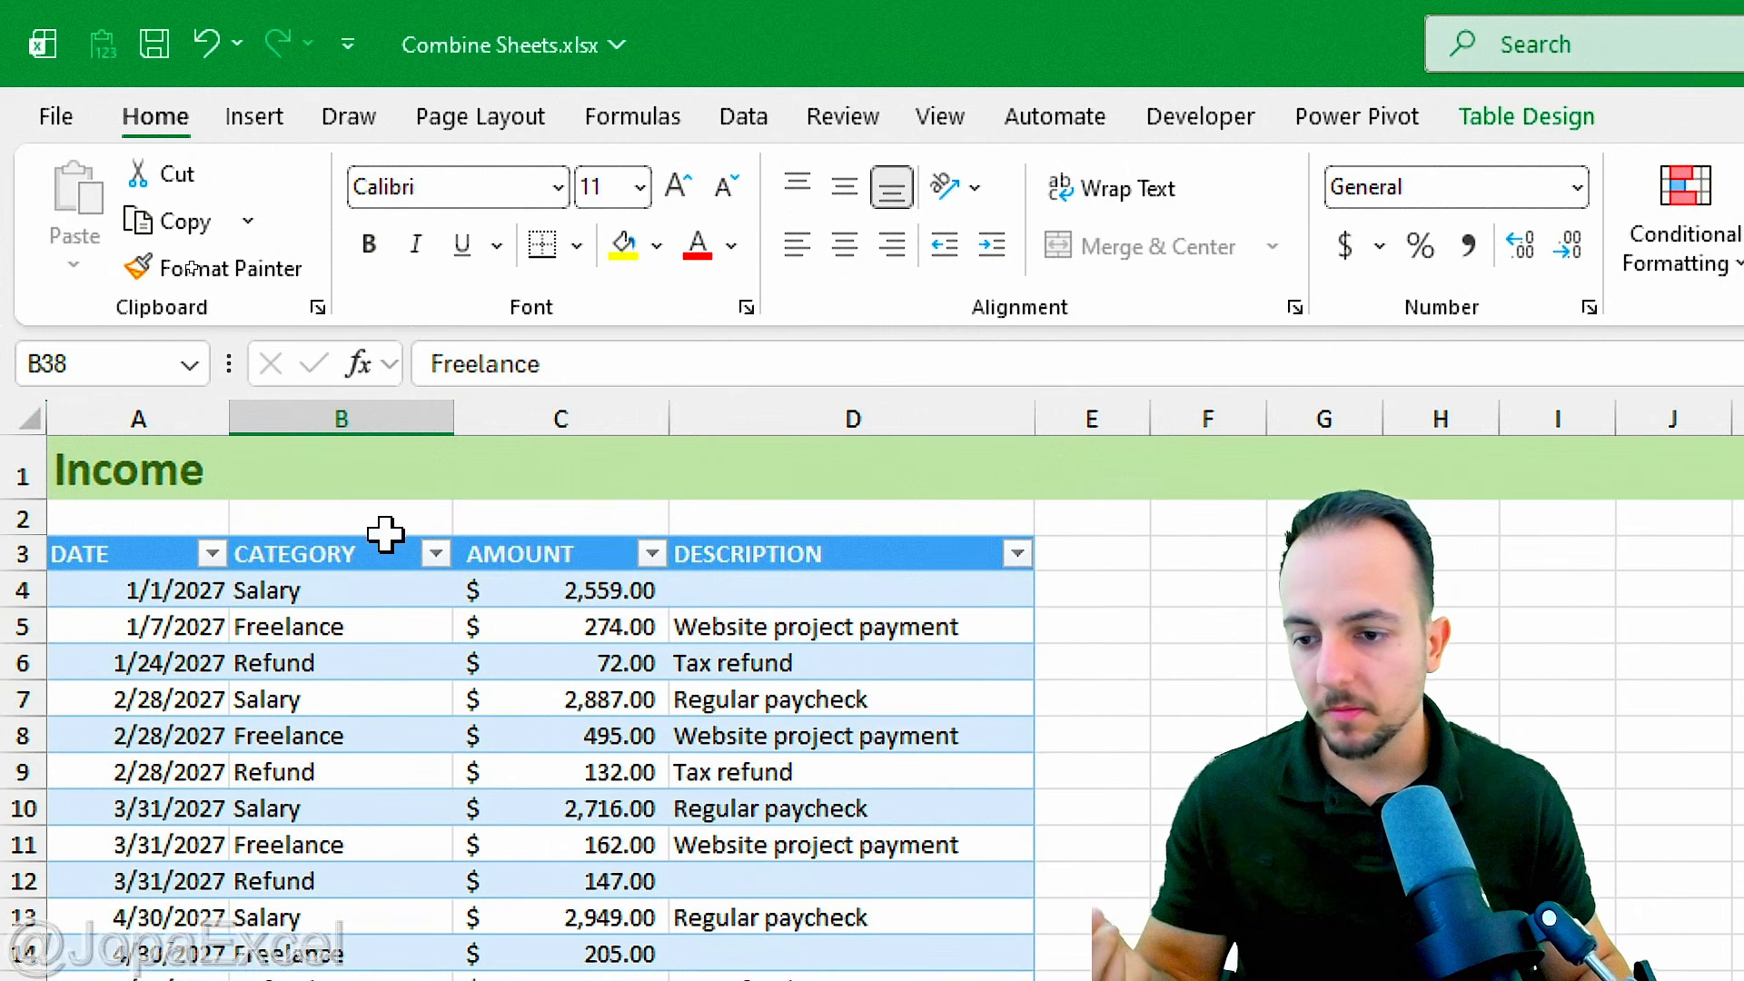
{"action": "left_click", "coordinate": [195, 556]}
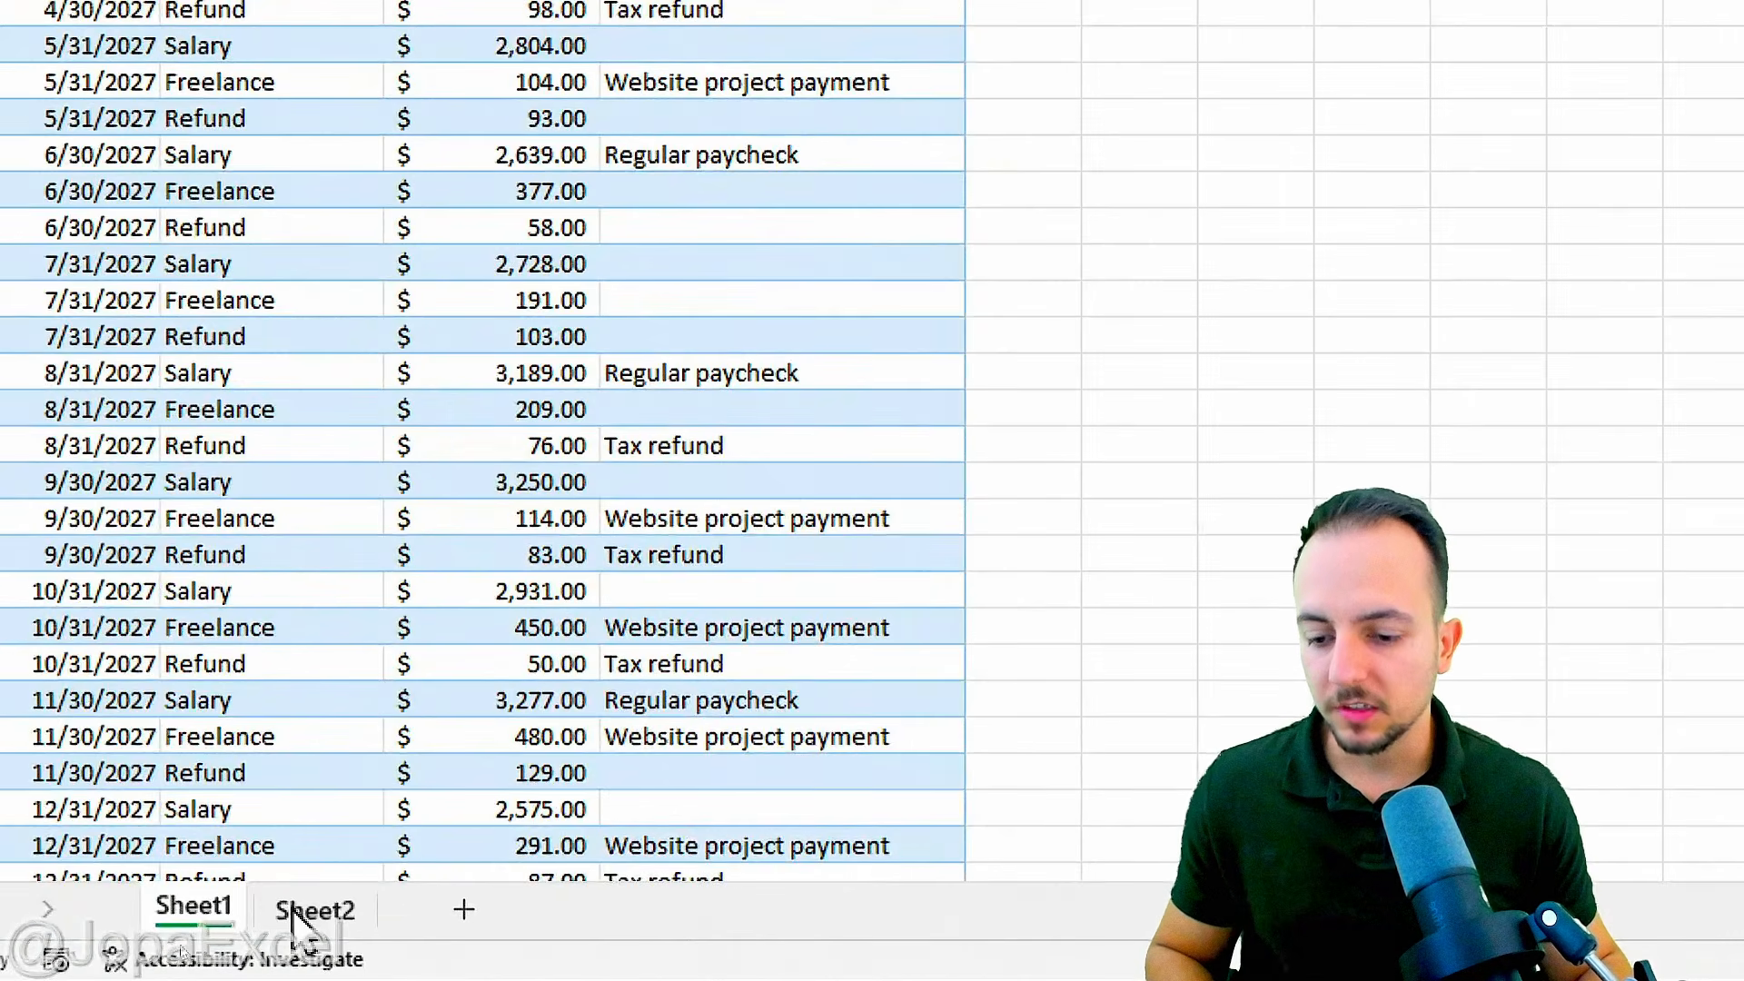
Step: Convert the expenses range A3:F171 on Sheet2 into a table with headers
{"action": "left_click", "coordinate": [191, 946]}
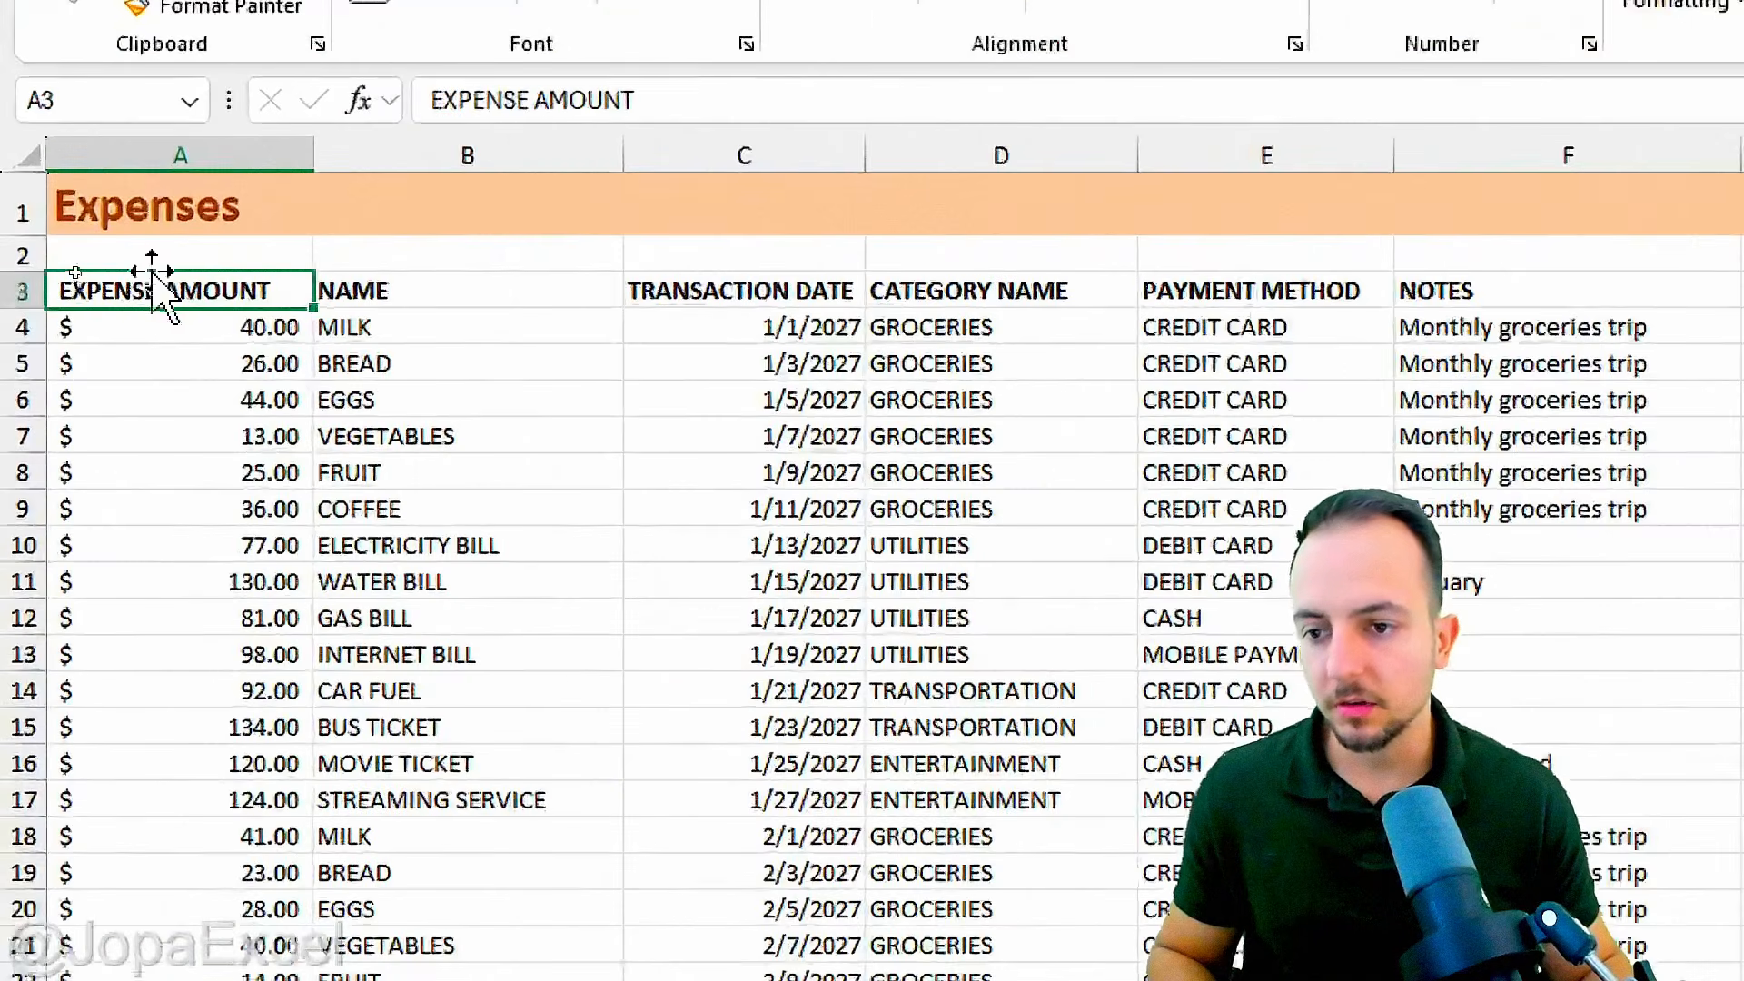
{"action": "left_click_drag", "start_coordinate": [97, 275], "coordinate": [750, 976]}
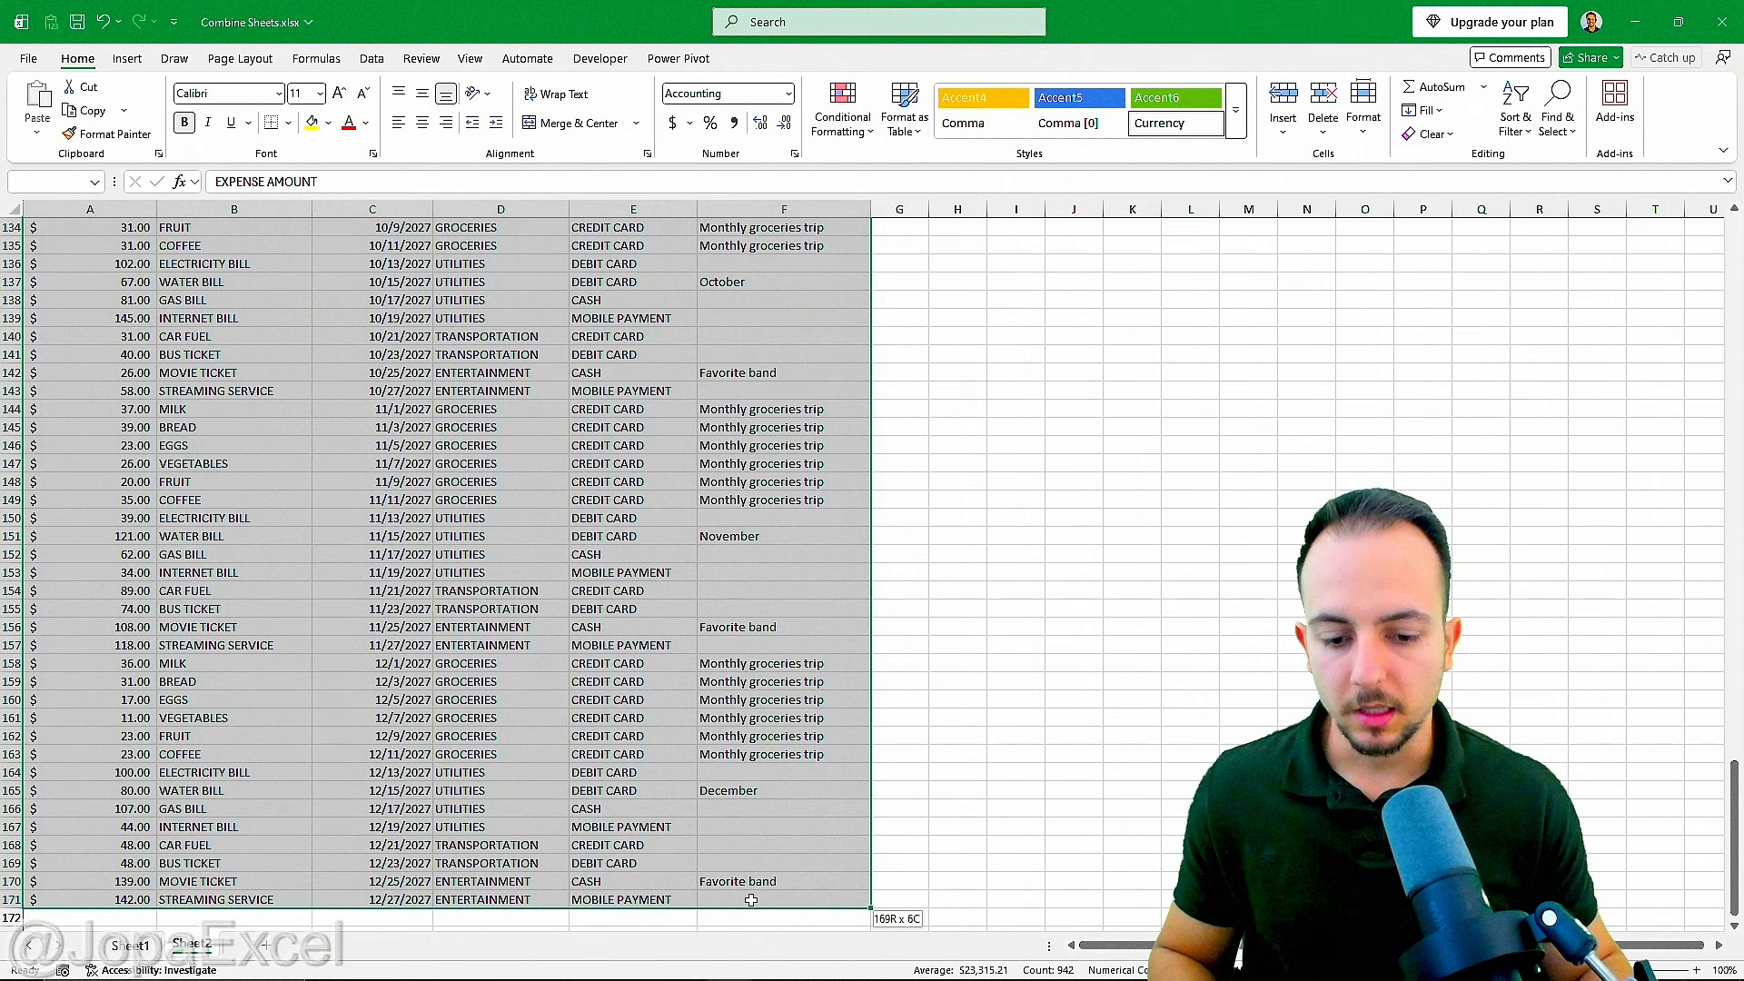
{"action": "left_click_drag", "start_coordinate": [751, 900], "coordinate": [751, 899]}
{"action": "scroll", "coordinate": [105, 236], "scroll_direction": "up", "scroll_amount": 20}
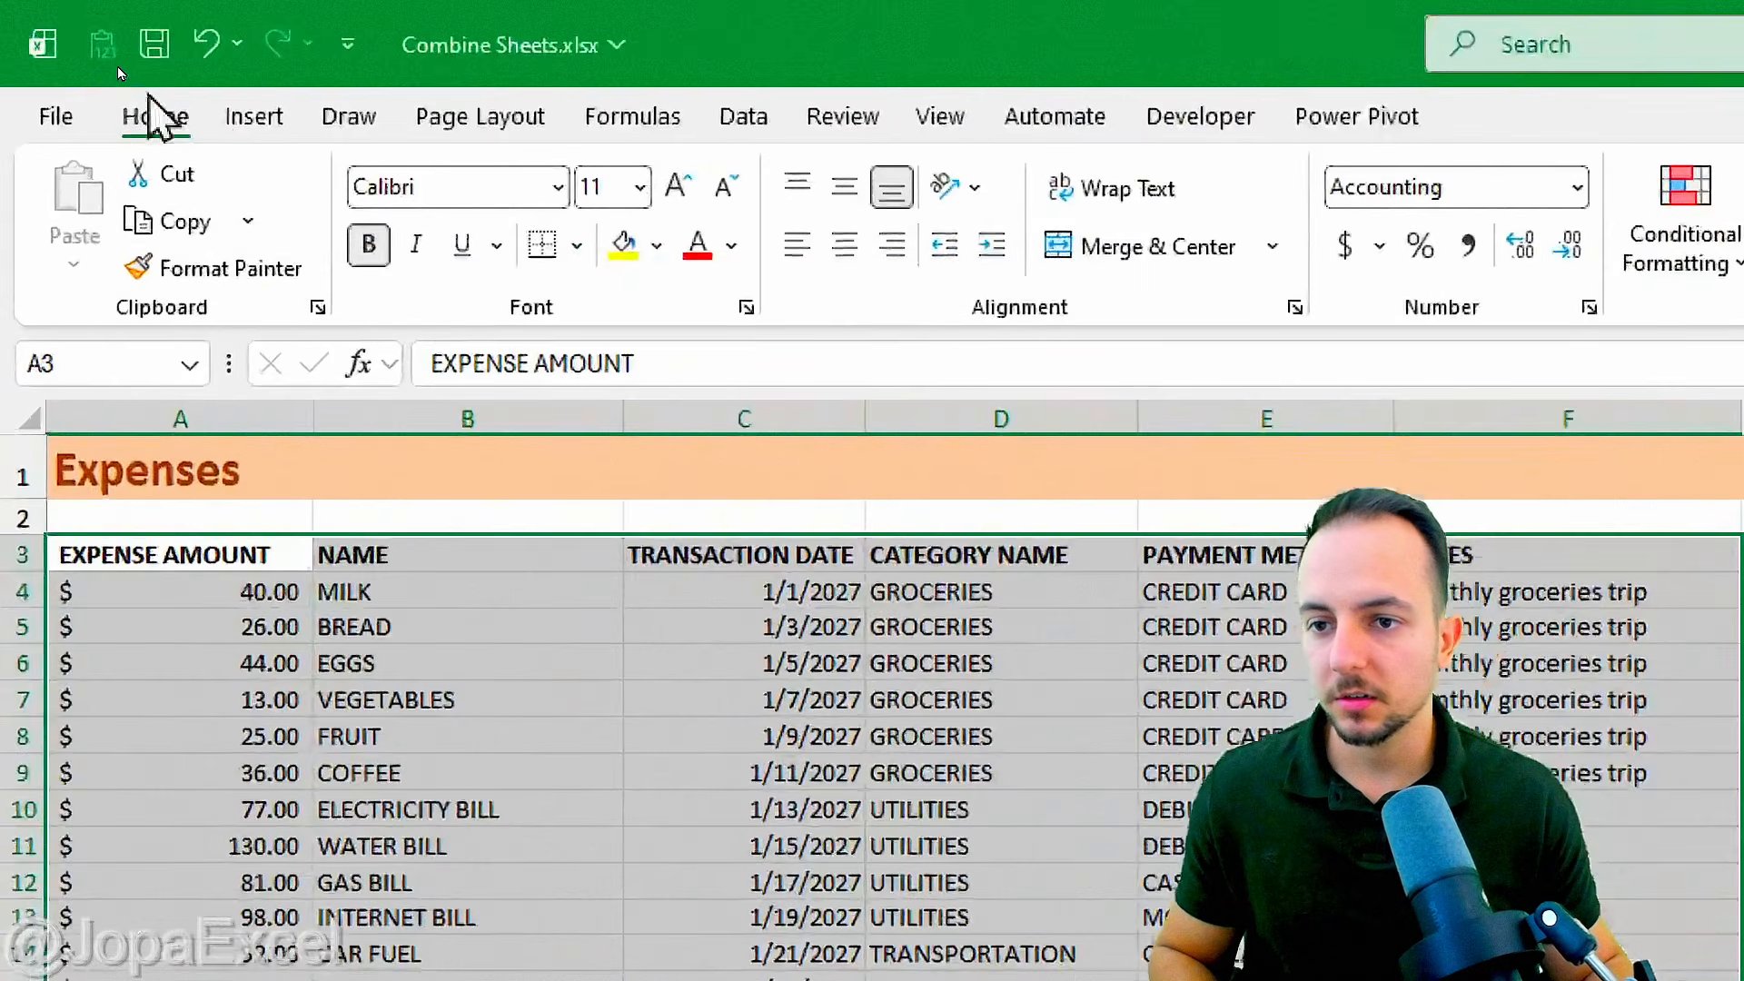
{"action": "left_click", "coordinate": [133, 62]}
{"action": "left_click", "coordinate": [171, 98]}
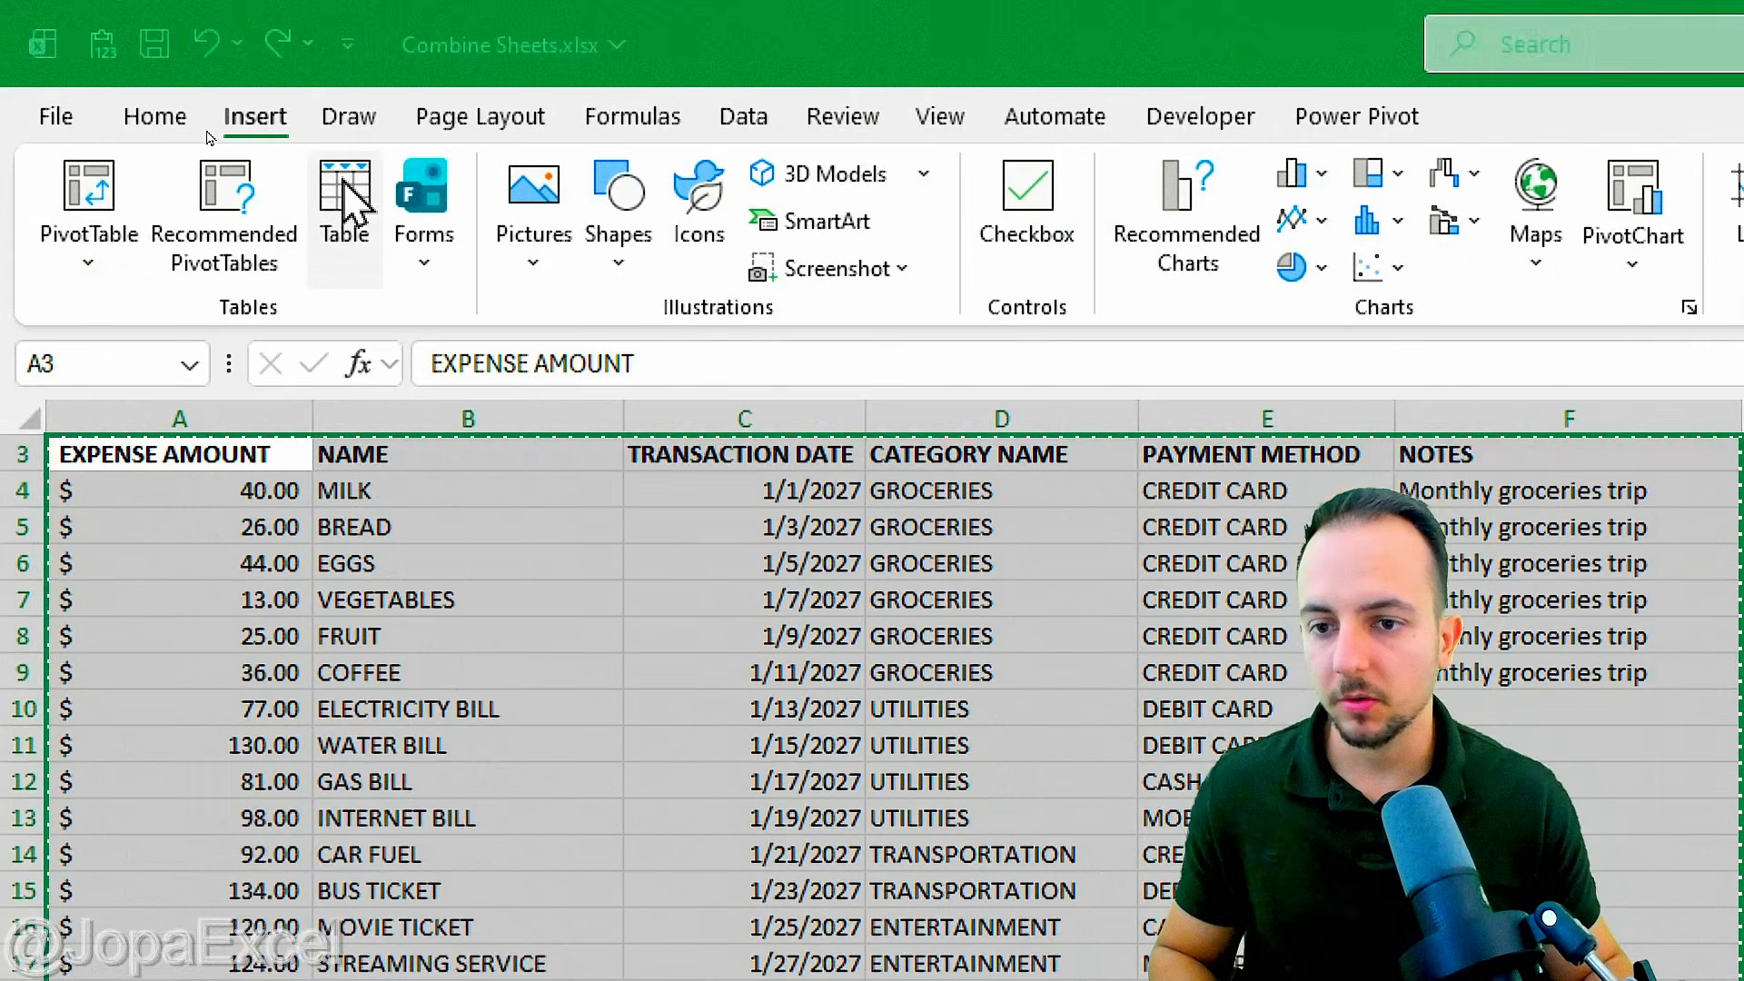
{"action": "scroll", "coordinate": [327, 646], "scroll_direction": "up", "scroll_amount": 1}
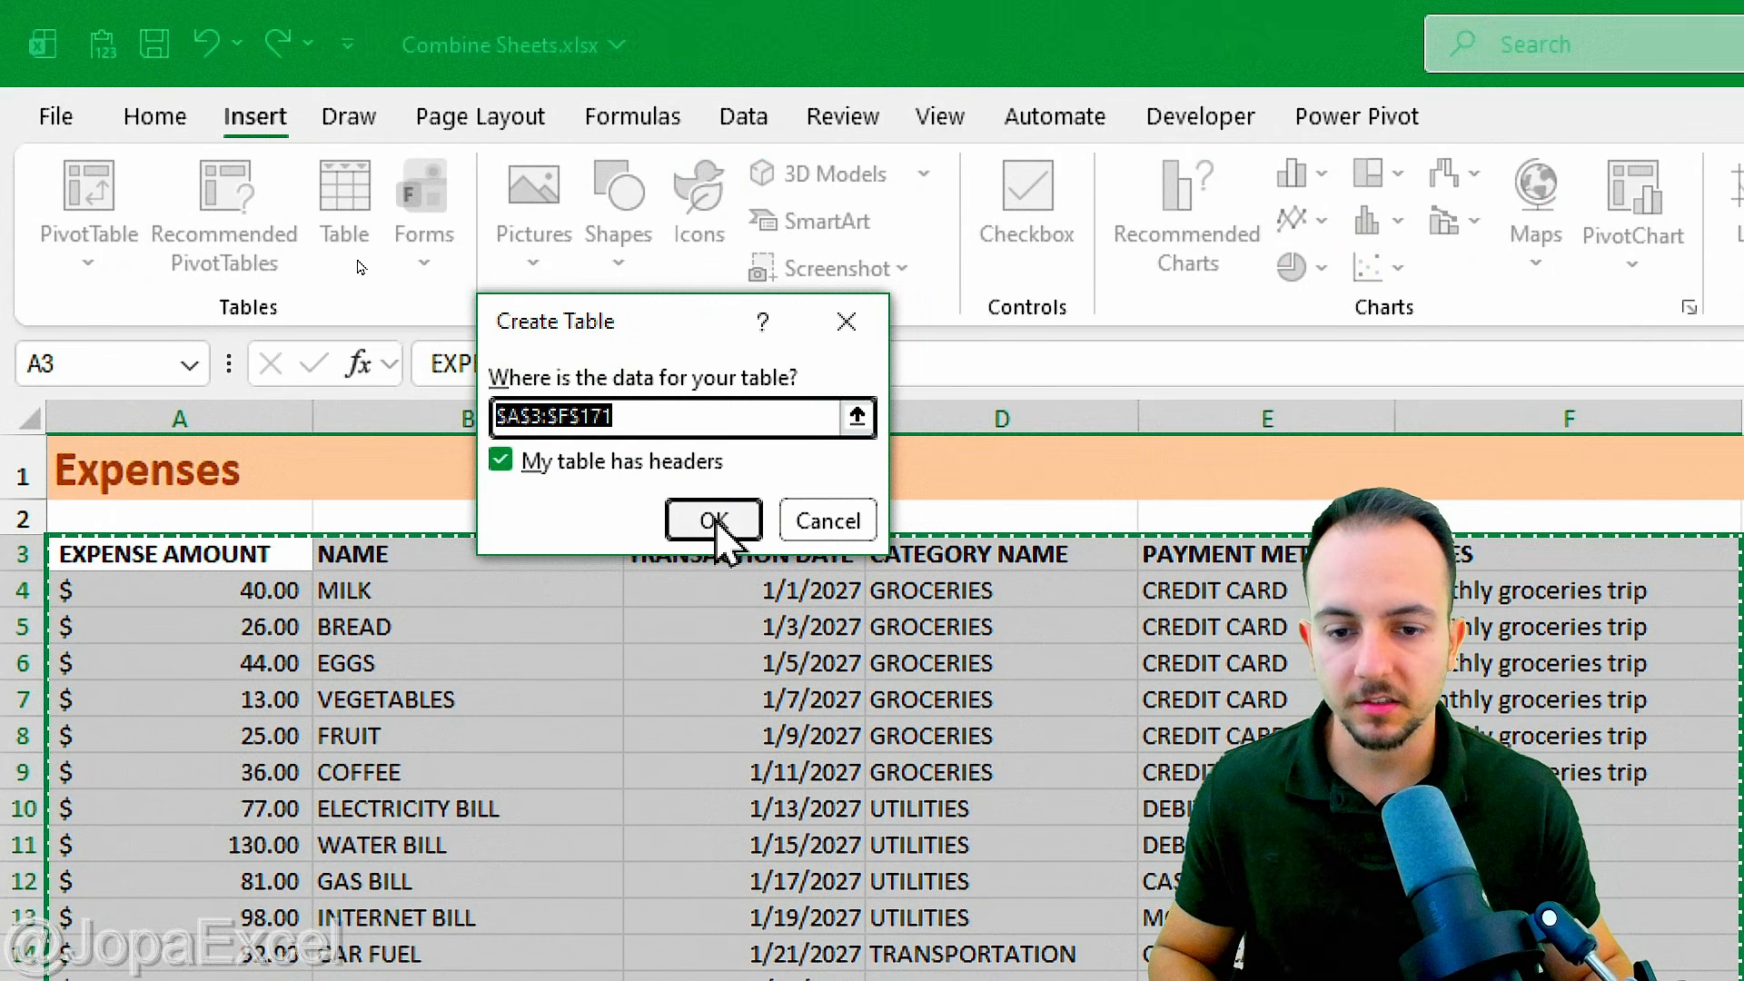
{"action": "left_click", "coordinate": [714, 523]}
Step: Rename the expenses table as Expeses_Table and select its EXPENSE AMOUNT header cell
{"action": "left_click", "coordinate": [150, 218]}
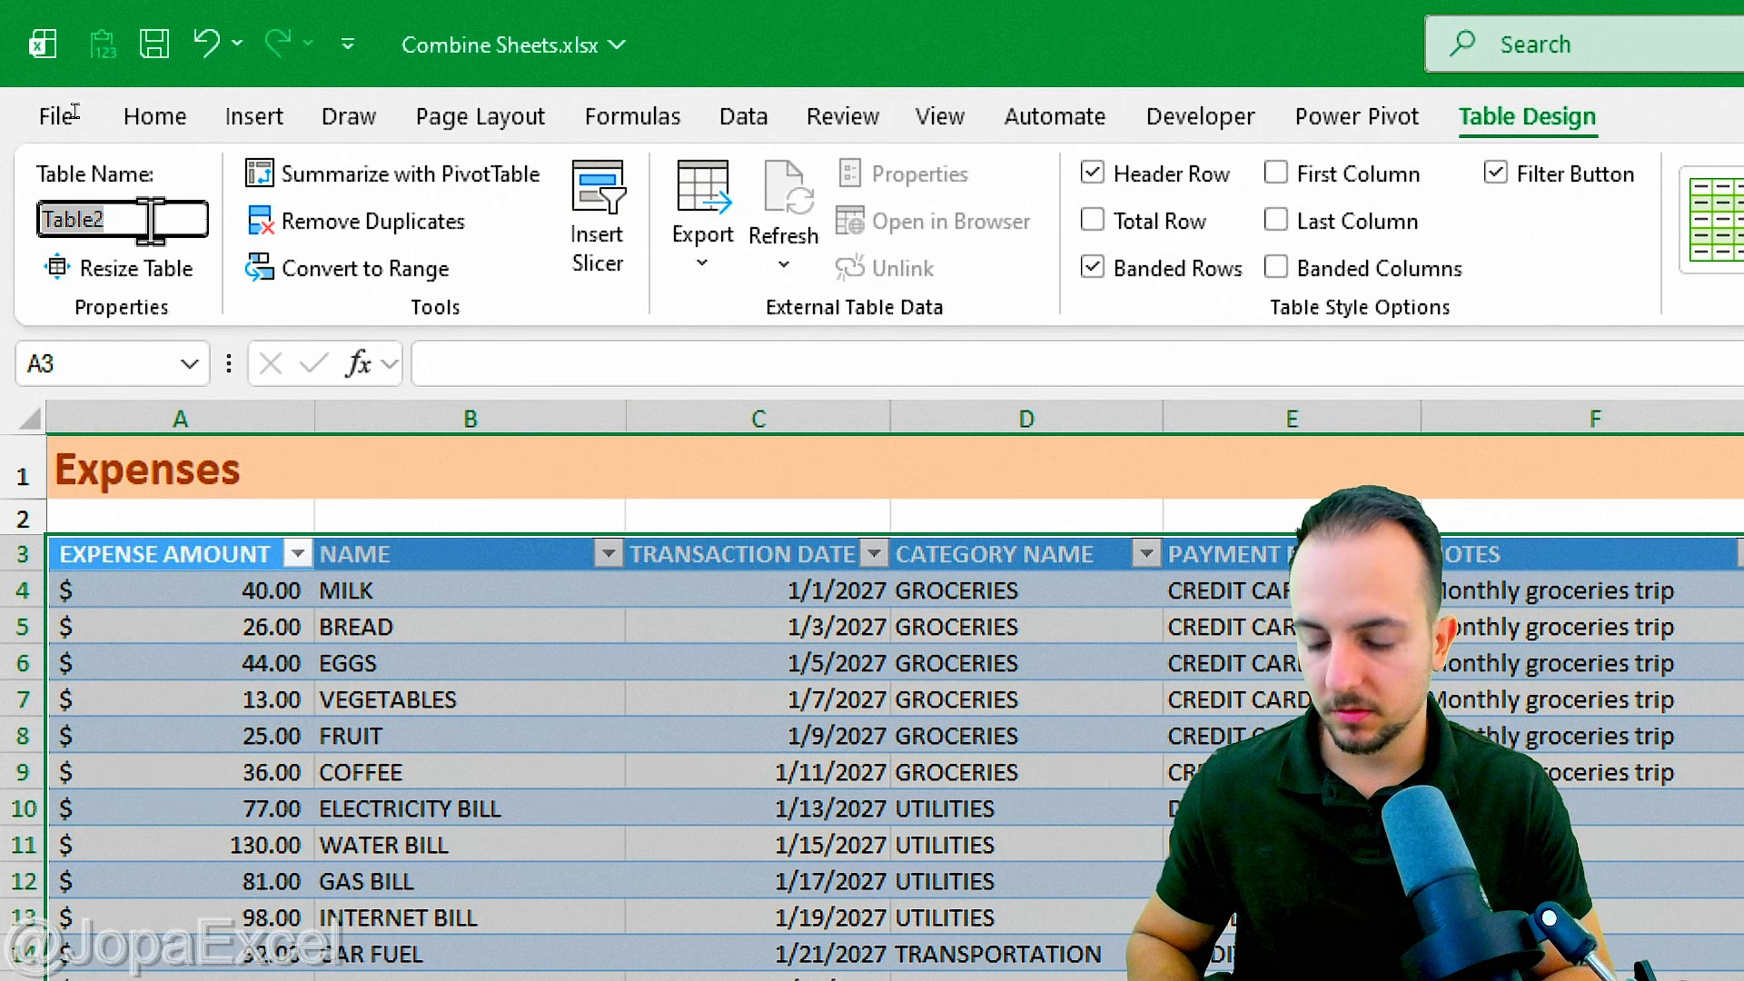
{"action": "type", "text": "Expeses_"}
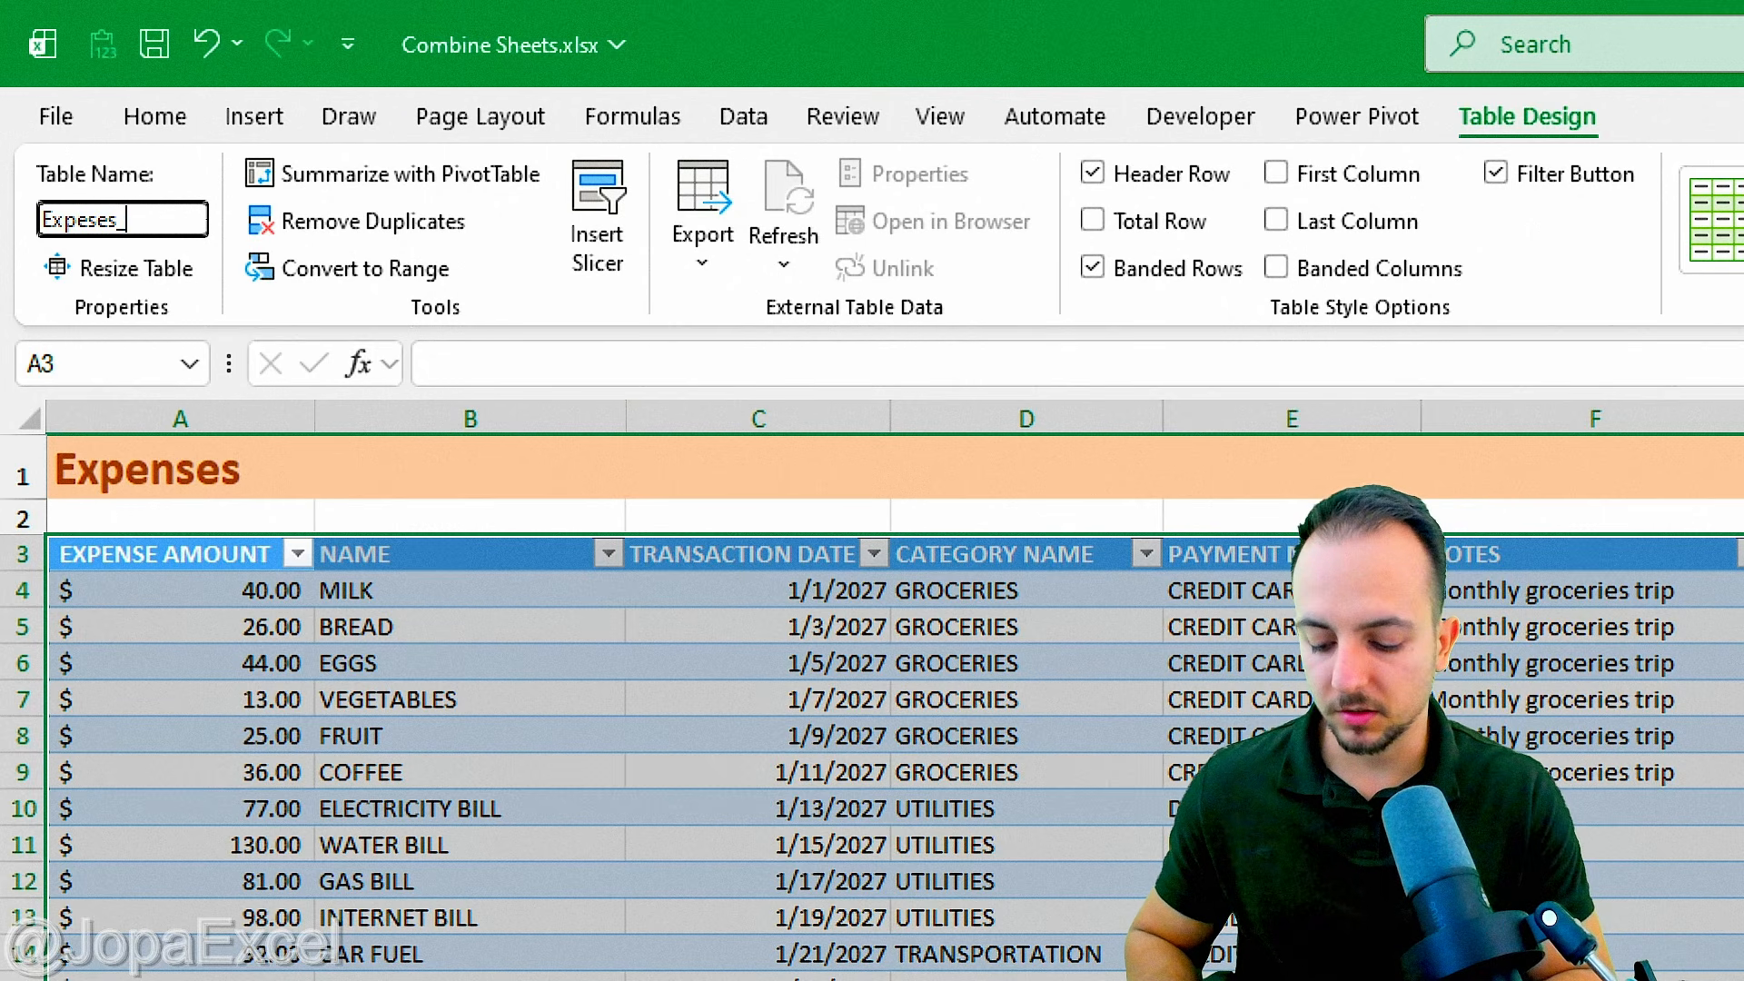
{"action": "type", "text": "Table"}
{"action": "key", "text": "Return"}
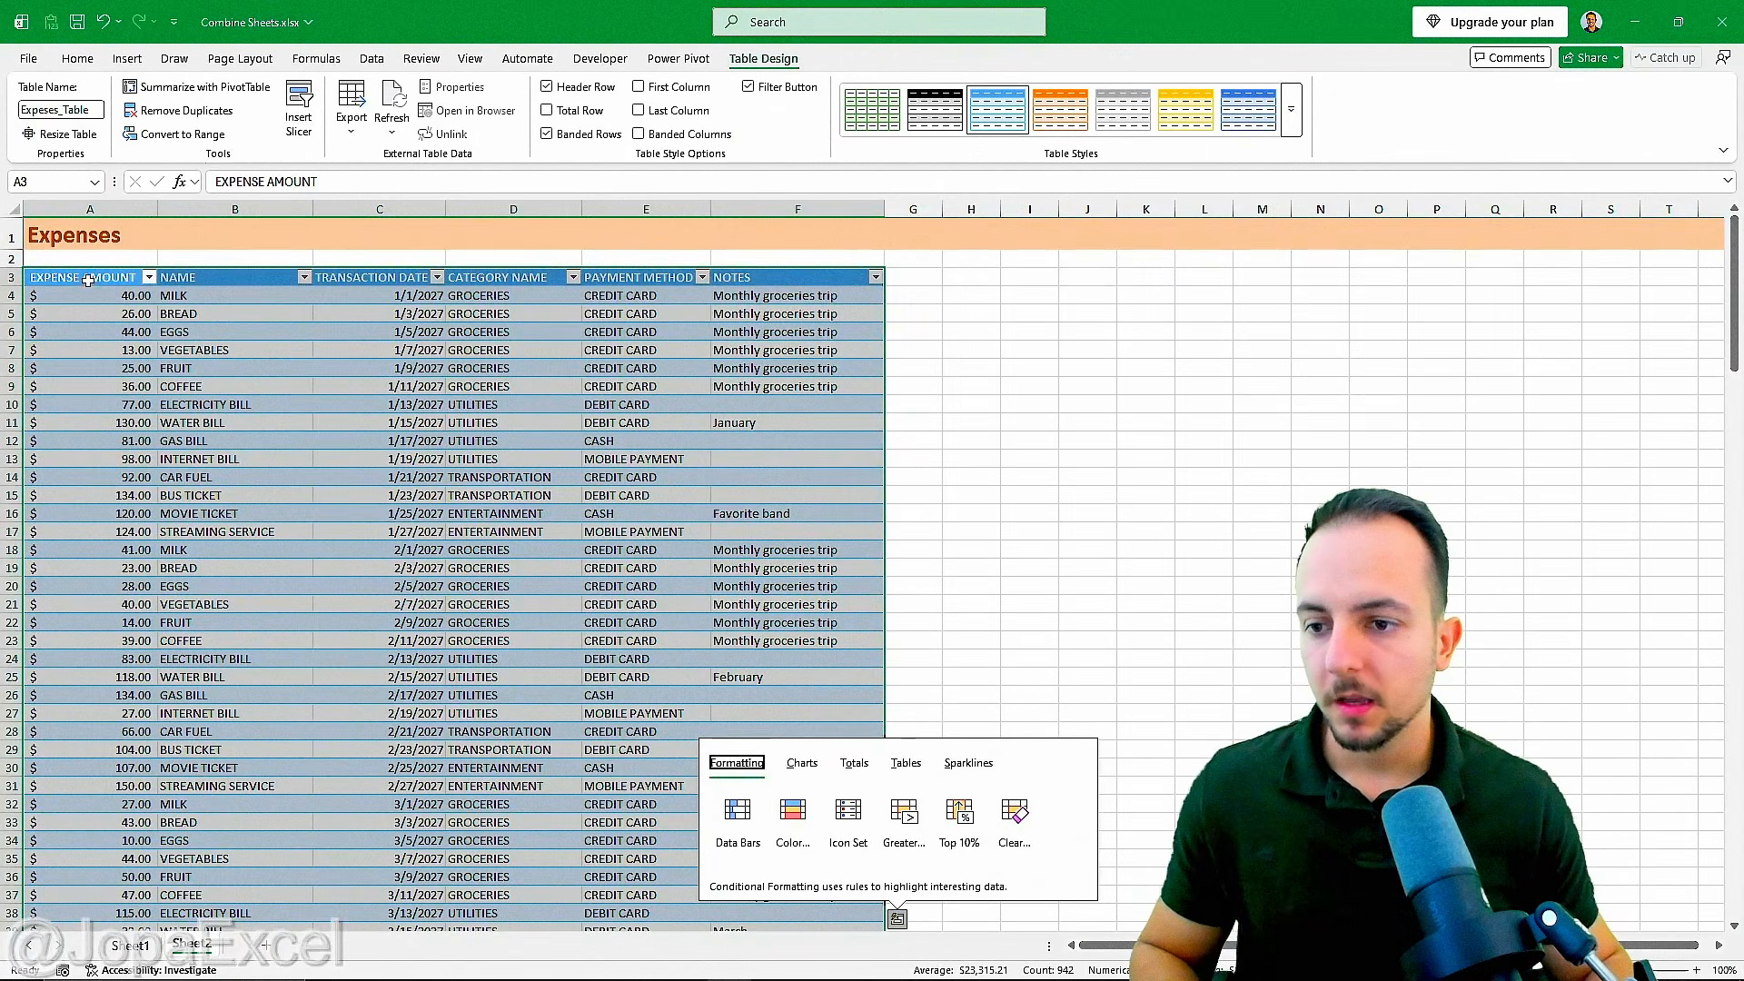
{"action": "left_click", "coordinate": [88, 280]}
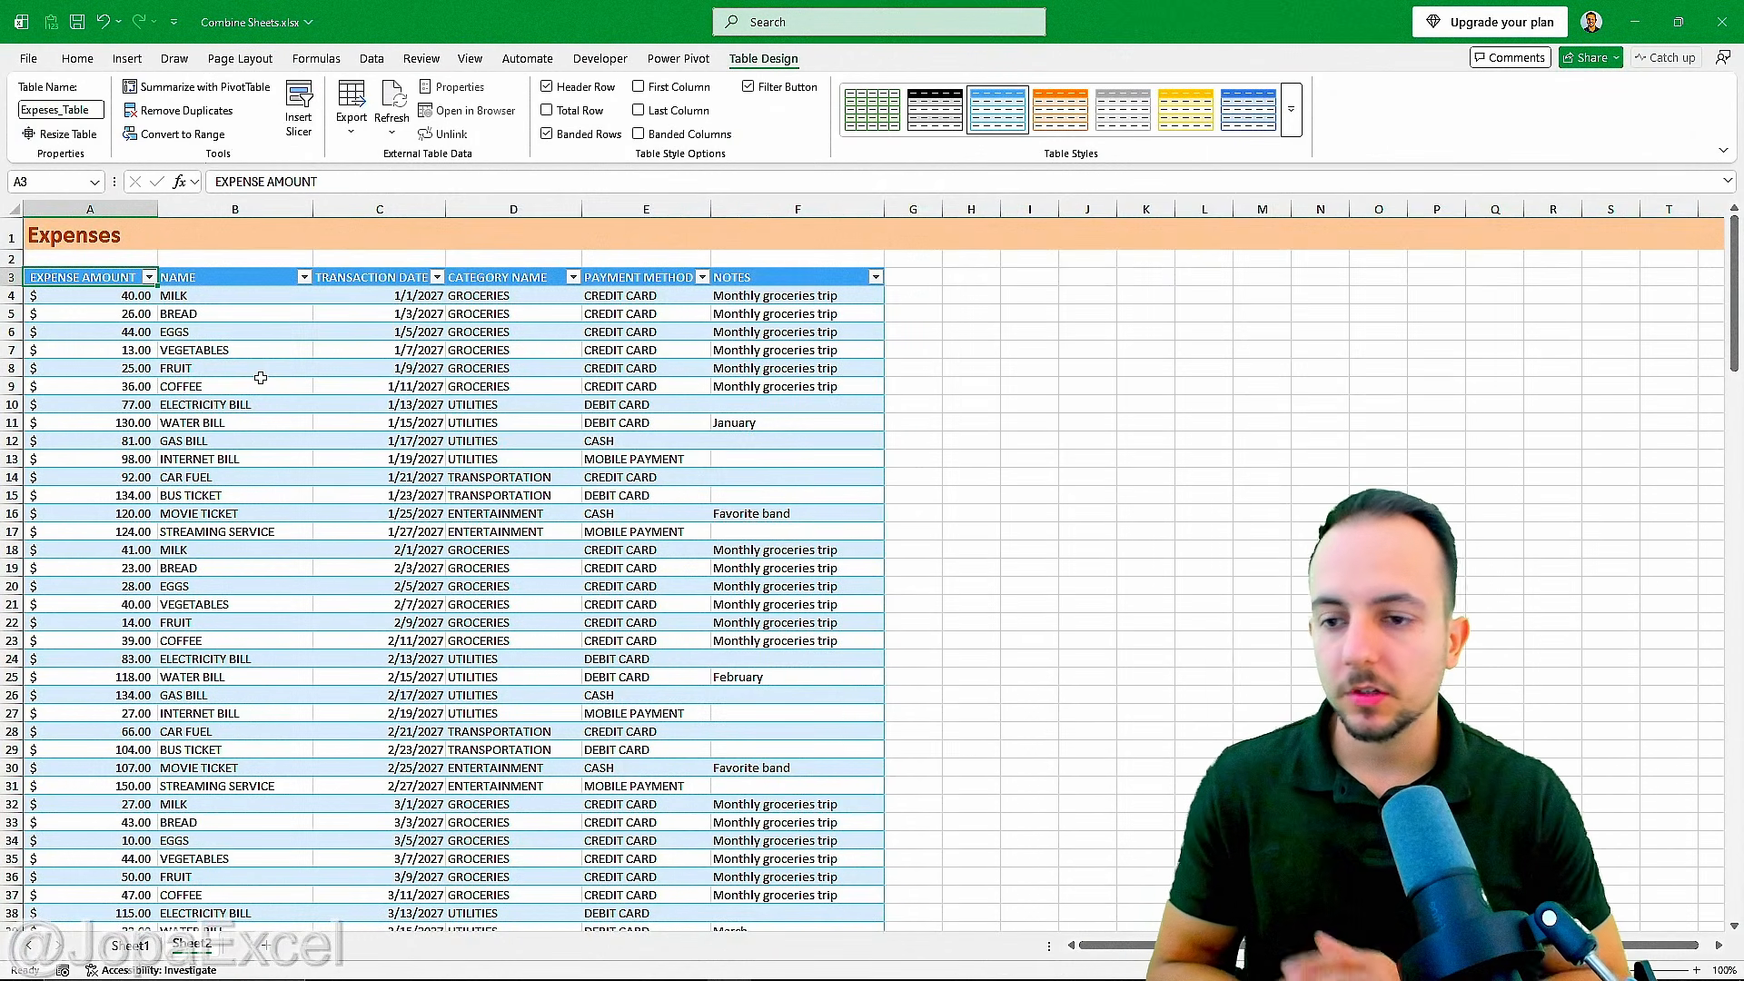
Step: Load the income table from Sheet1 into the Power Query Editor
{"action": "key", "text": "ctrl+Page_Up"}
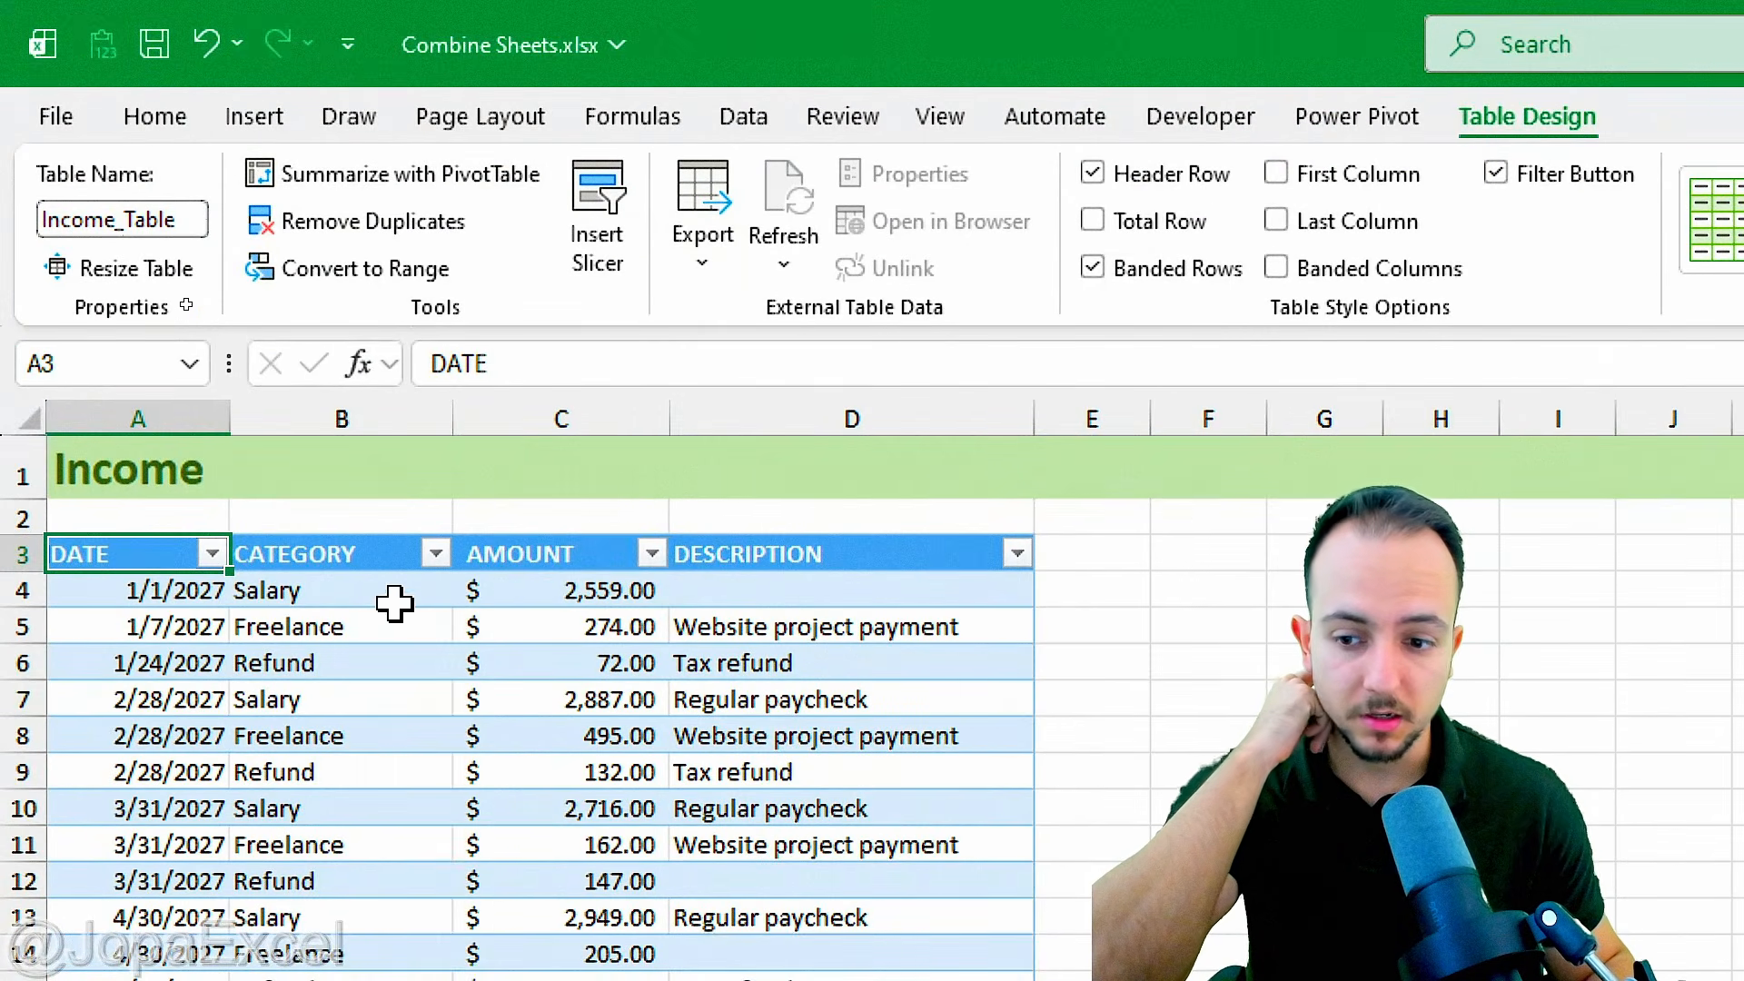
{"action": "left_click", "coordinate": [397, 614]}
{"action": "left_click", "coordinate": [743, 118]}
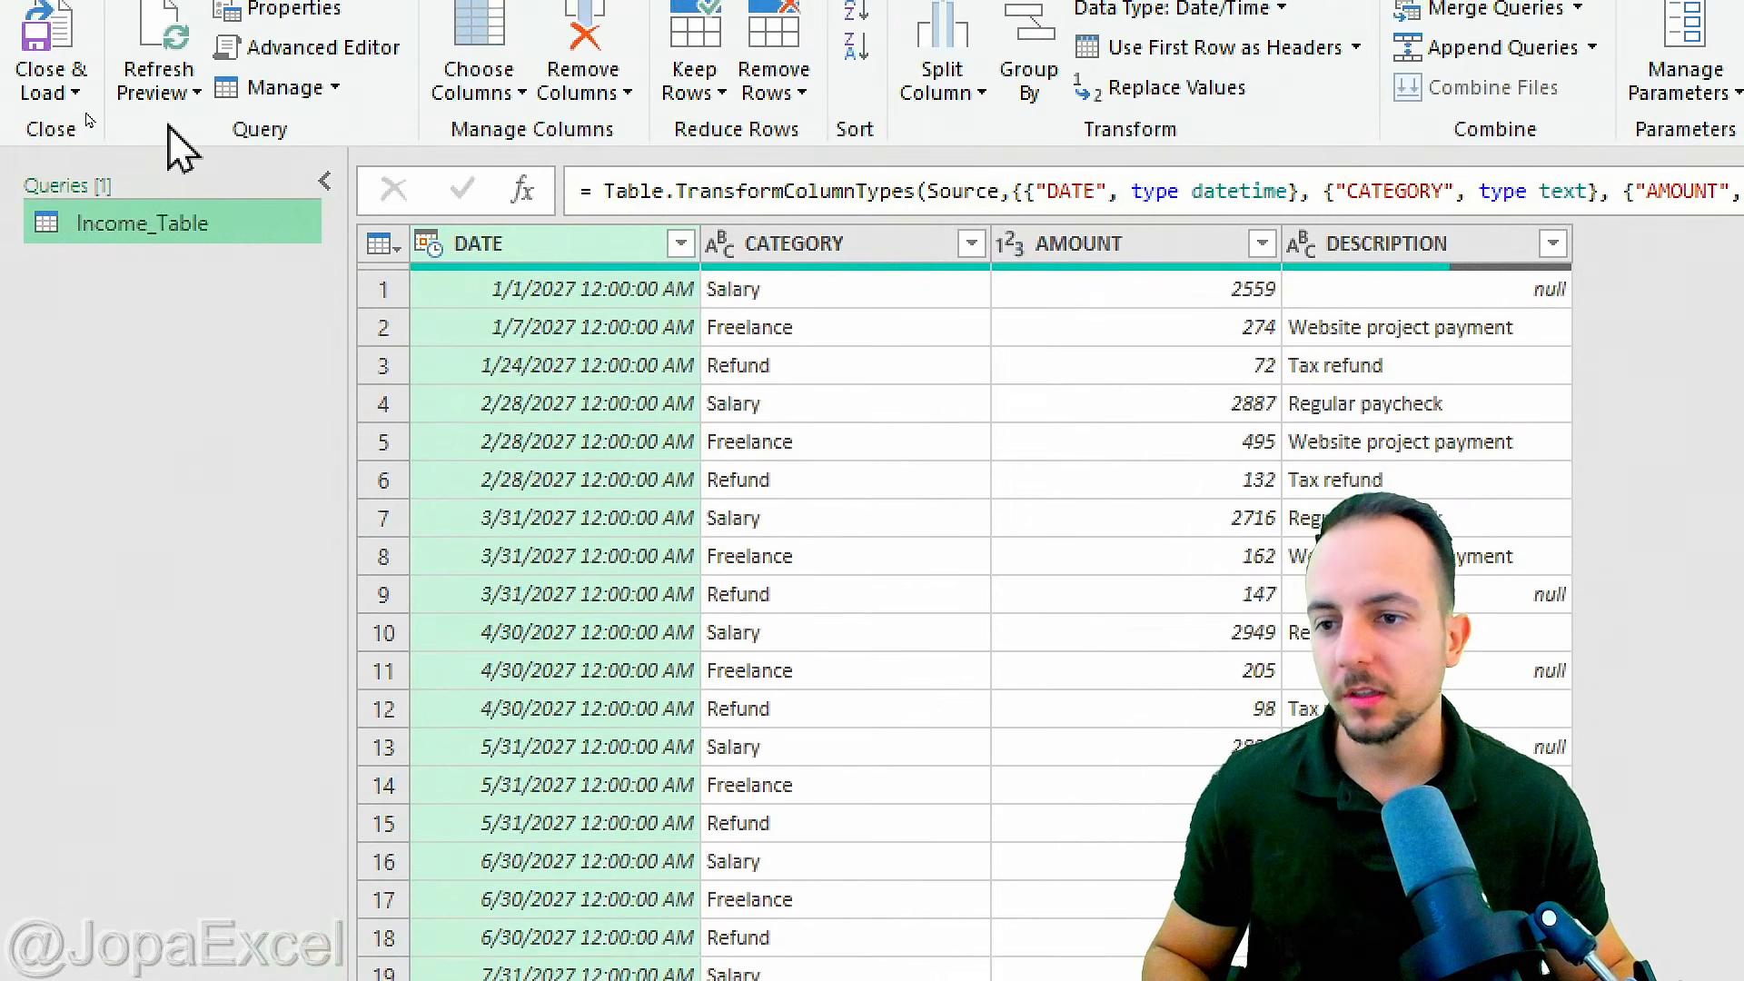
Step: Examine the Income_Table query: its entry in the query list, the four columns of the data preview, and the query name and applied steps
{"action": "left_click_drag", "start_coordinate": [15, 198], "coordinate": [236, 315]}
{"action": "key", "text": "e"}
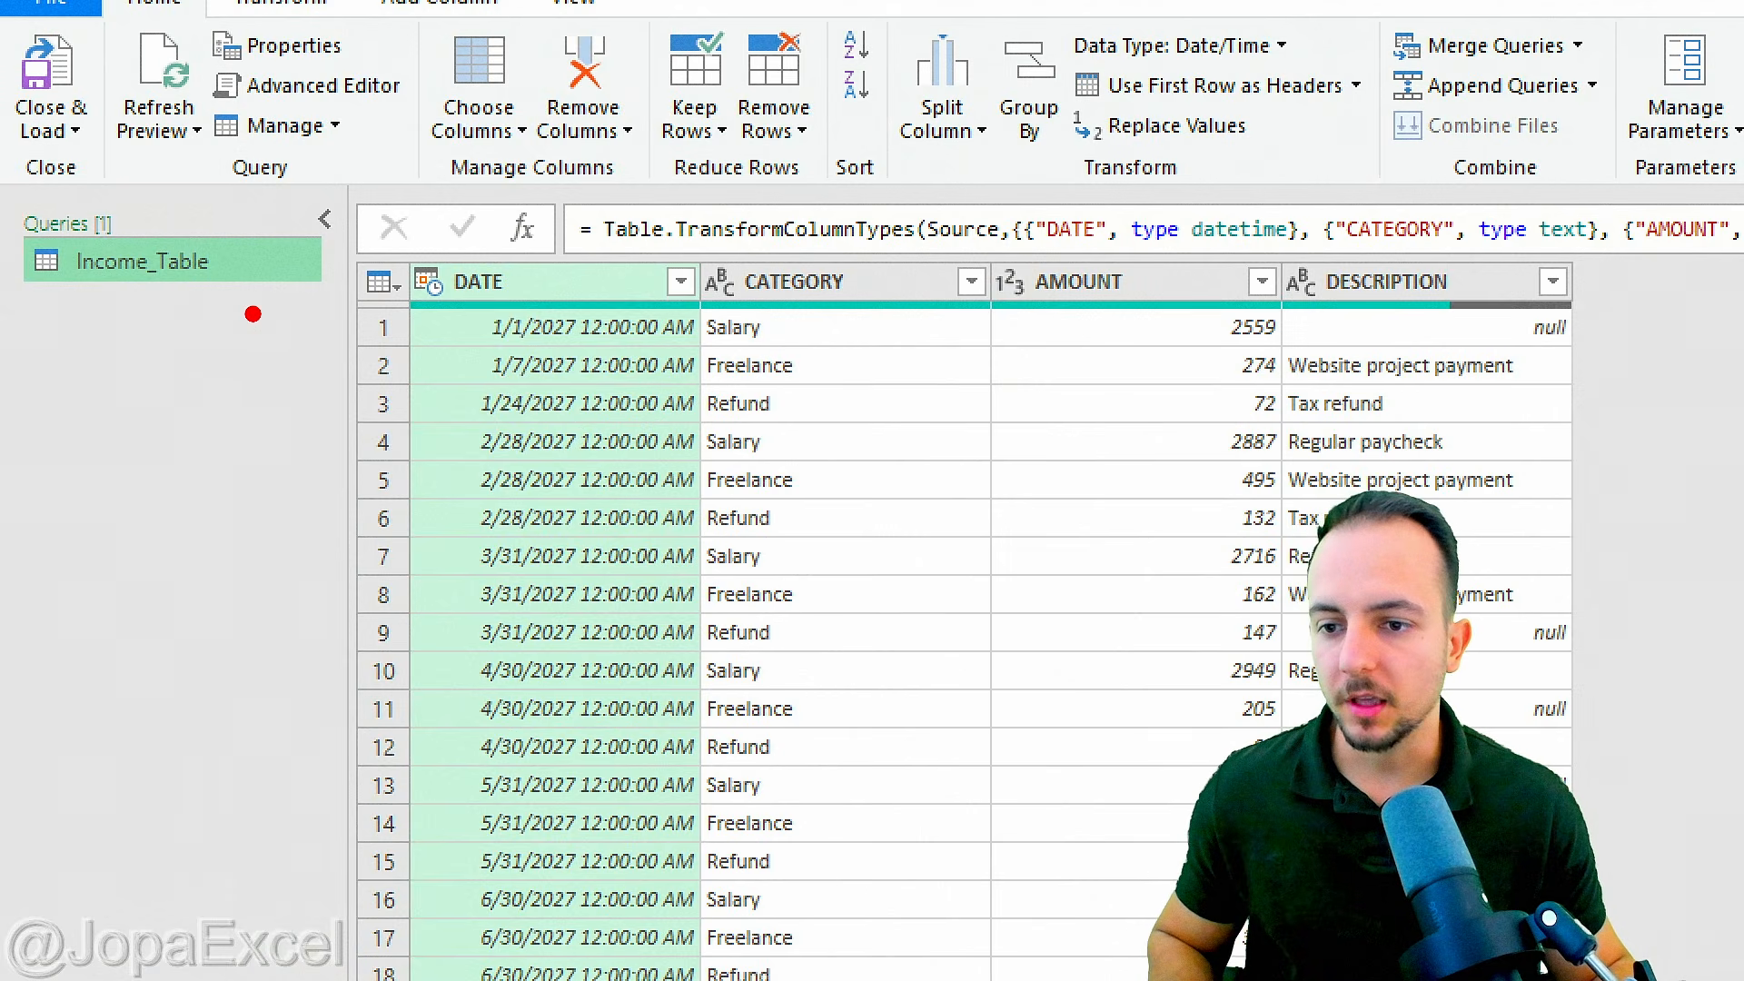
{"action": "left_click_drag", "start_coordinate": [103, 296], "coordinate": [180, 295]}
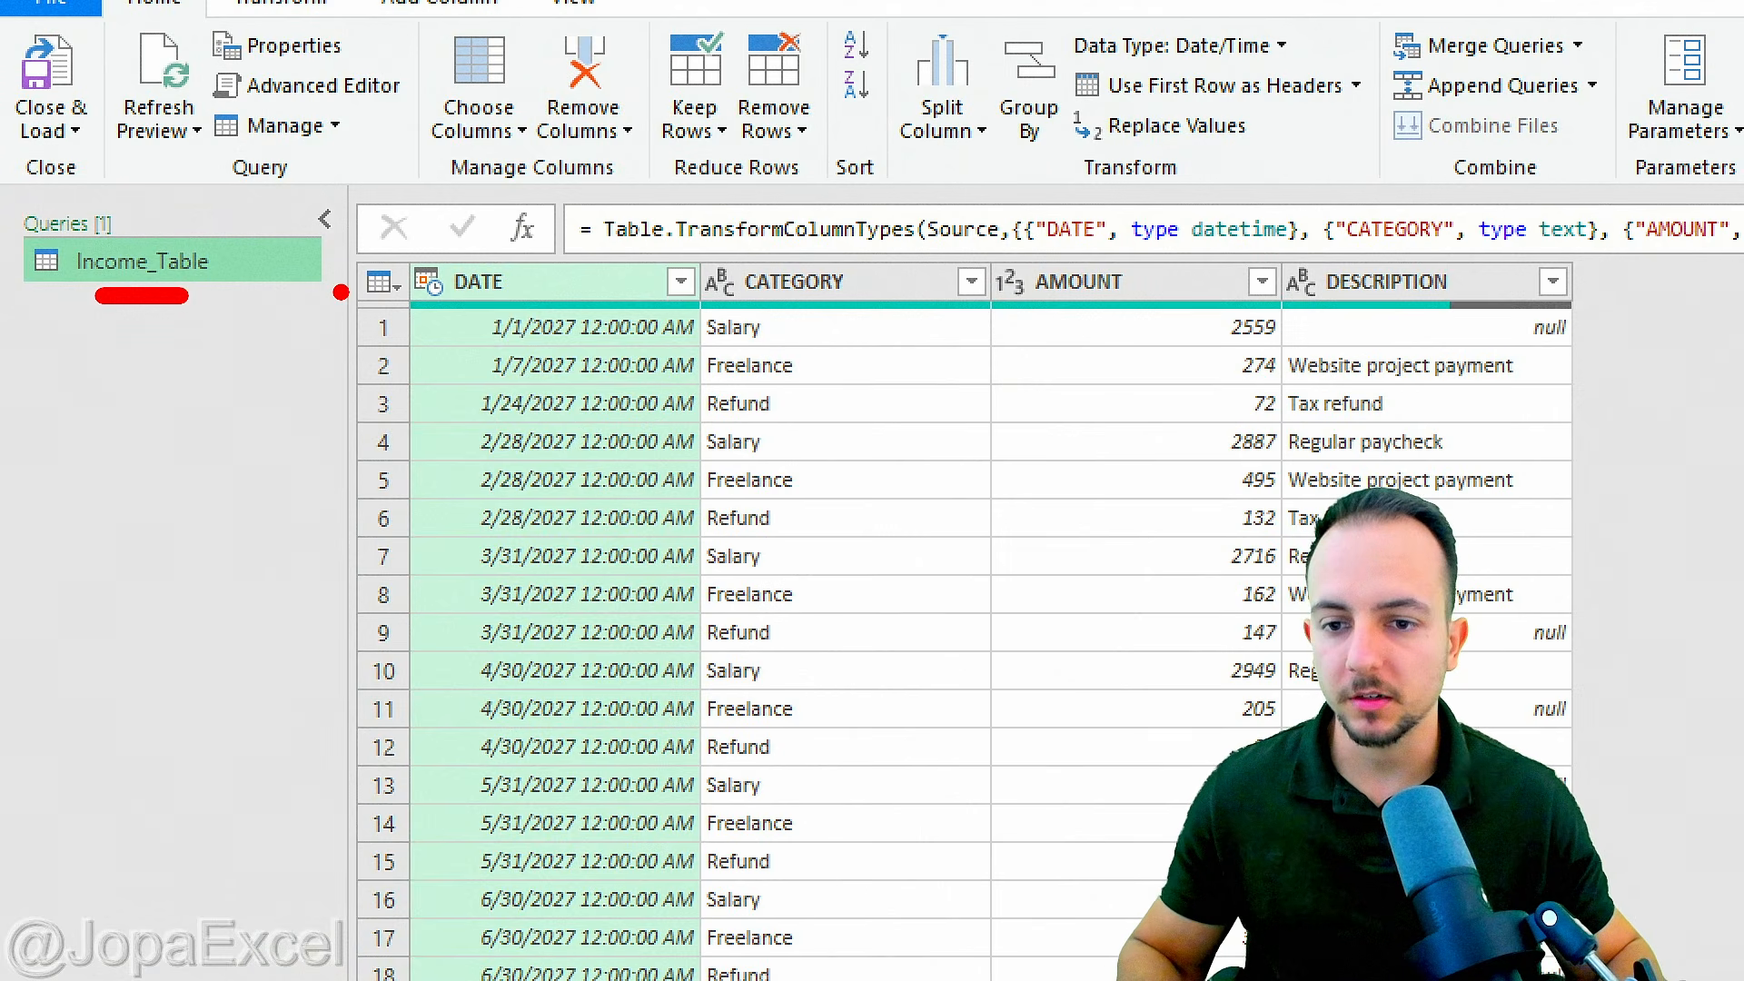
{"action": "key", "text": "Escape"}
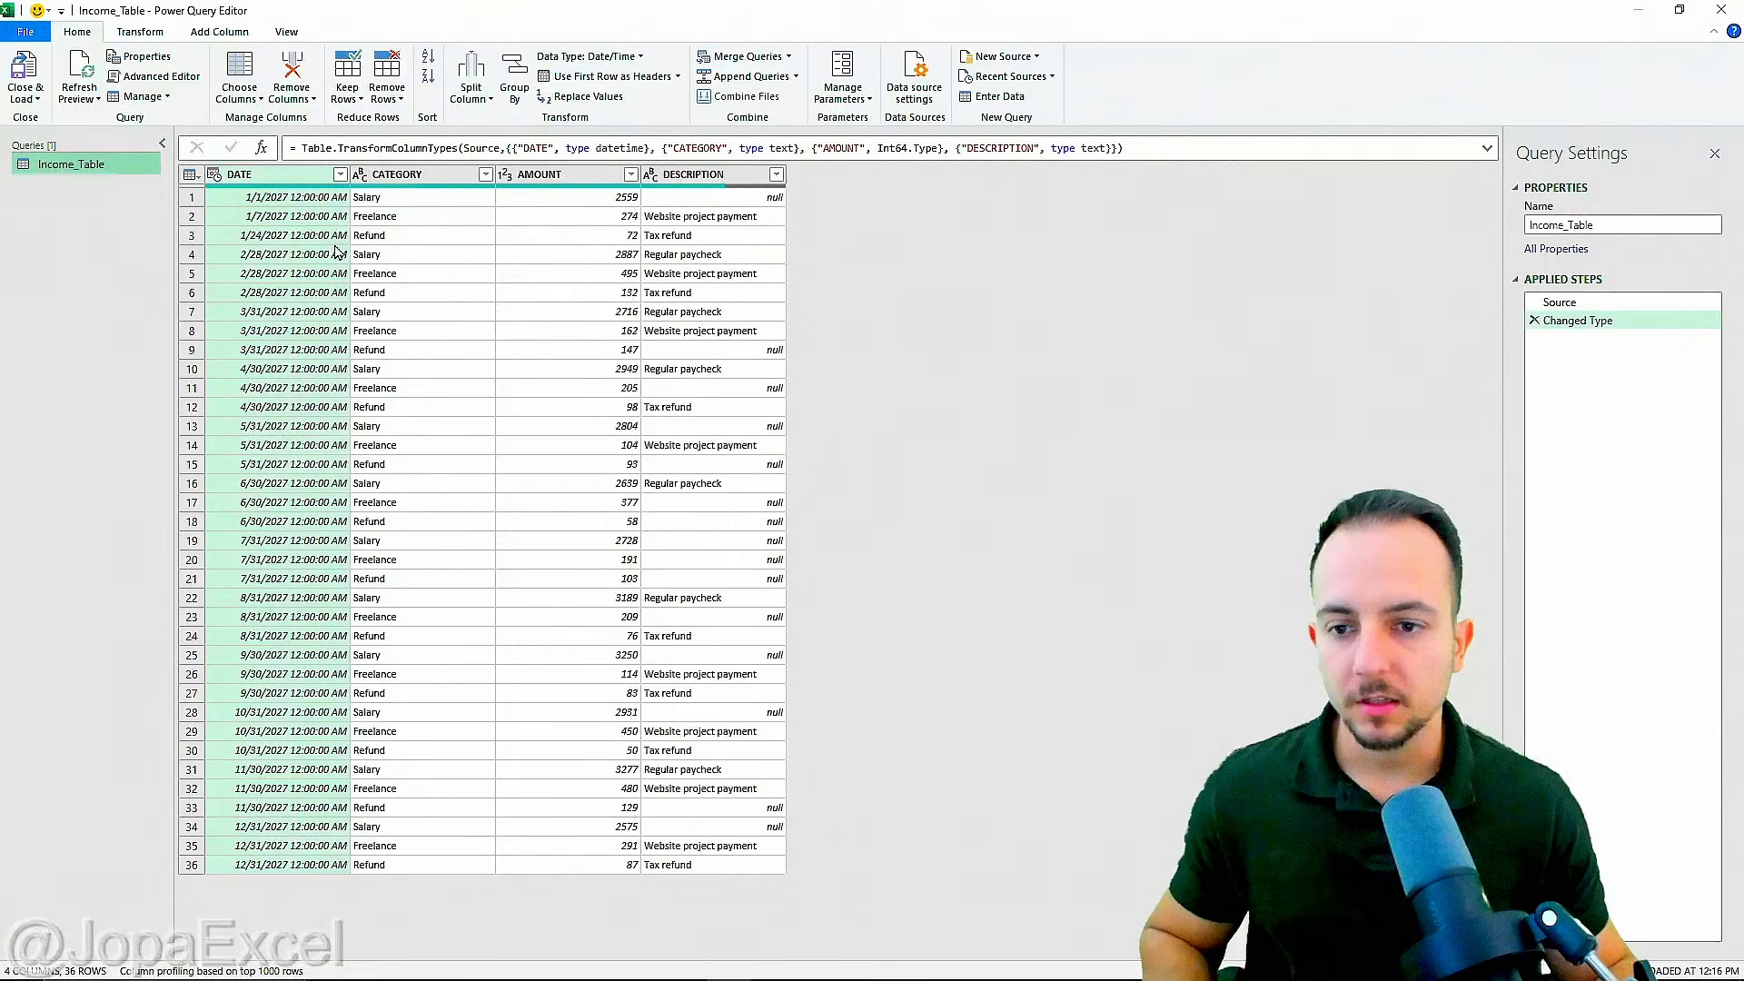
{"action": "mouse_move", "coordinate": [165, 145]}
{"action": "left_mouse_down"}
{"action": "mouse_move", "coordinate": [1190, 949]}
{"action": "mouse_move", "coordinate": [1435, 953]}
{"action": "left_mouse_up"}
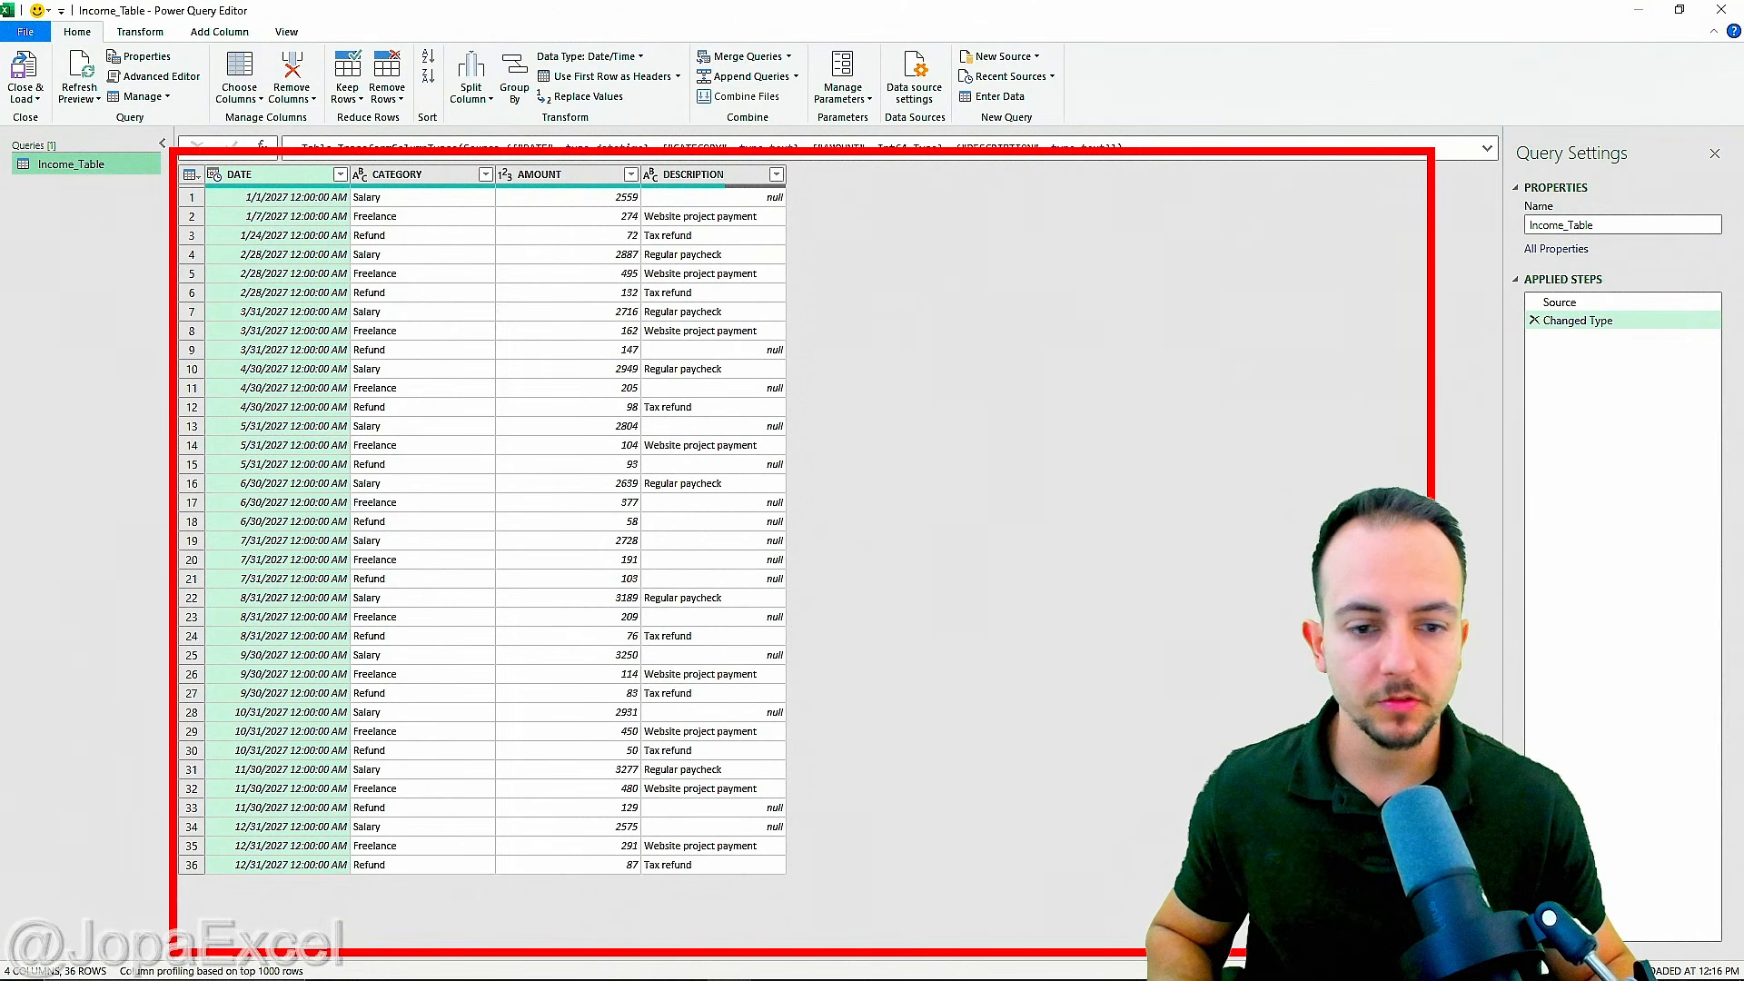
{"action": "key", "text": "Escape"}
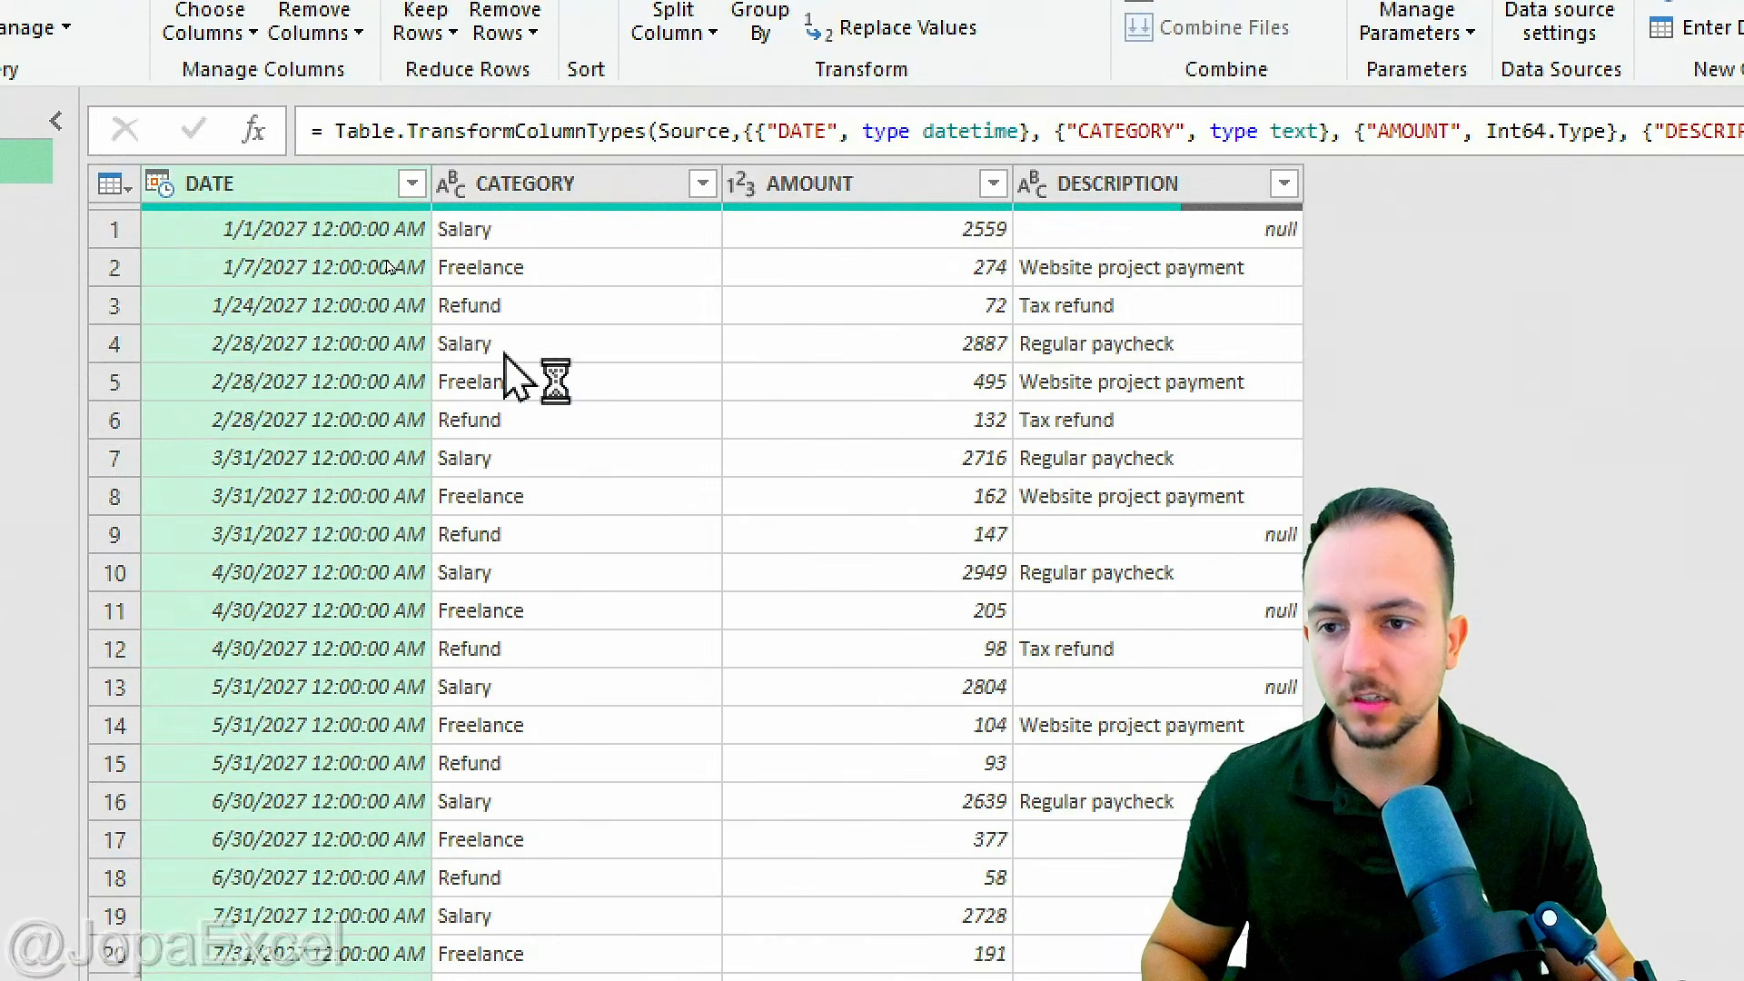
{"action": "left_click_drag", "start_coordinate": [254, 192], "coordinate": [296, 161]}
{"action": "left_click_drag", "start_coordinate": [557, 227], "coordinate": [641, 173]}
{"action": "left_click_drag", "start_coordinate": [856, 241], "coordinate": [944, 175]}
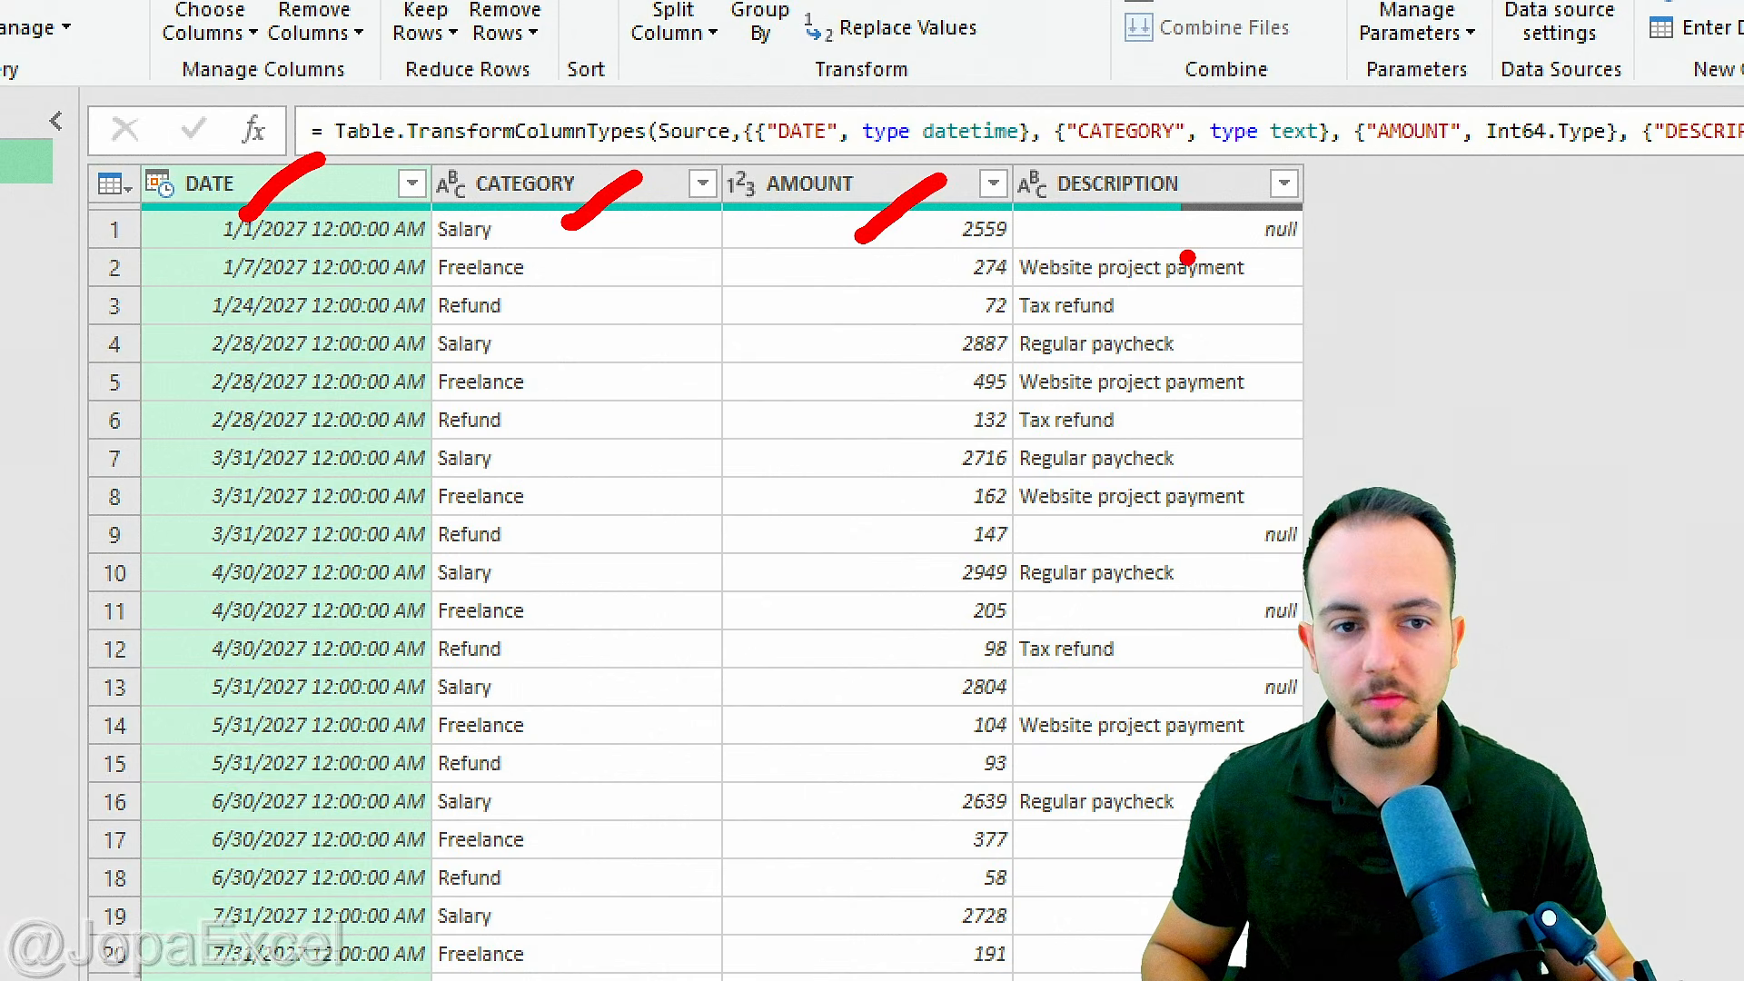
{"action": "left_click_drag", "start_coordinate": [1181, 263], "coordinate": [1271, 187]}
{"action": "key", "text": "Escape"}
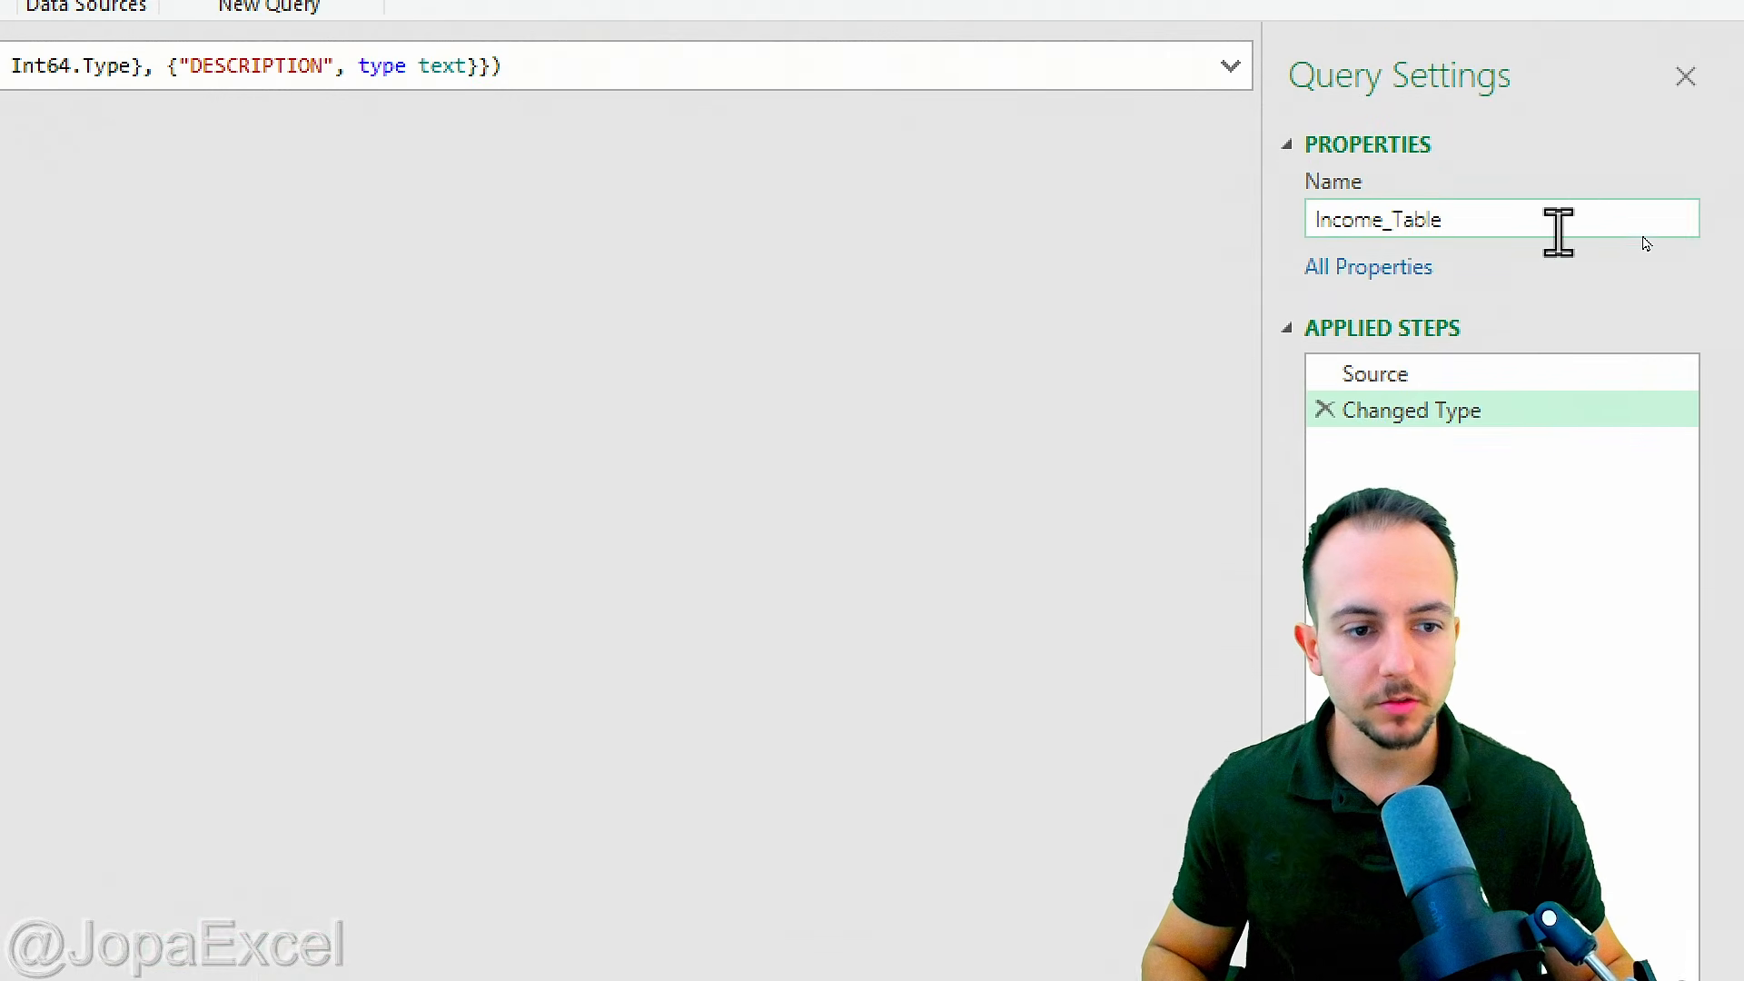
{"action": "key", "text": "ctrl+2"}
{"action": "mouse_move", "coordinate": [1444, 271]}
{"action": "left_mouse_down"}
{"action": "mouse_move", "coordinate": [1284, 490]}
{"action": "mouse_move", "coordinate": [1412, 288]}
{"action": "left_mouse_up"}
{"action": "key", "text": "Escape"}
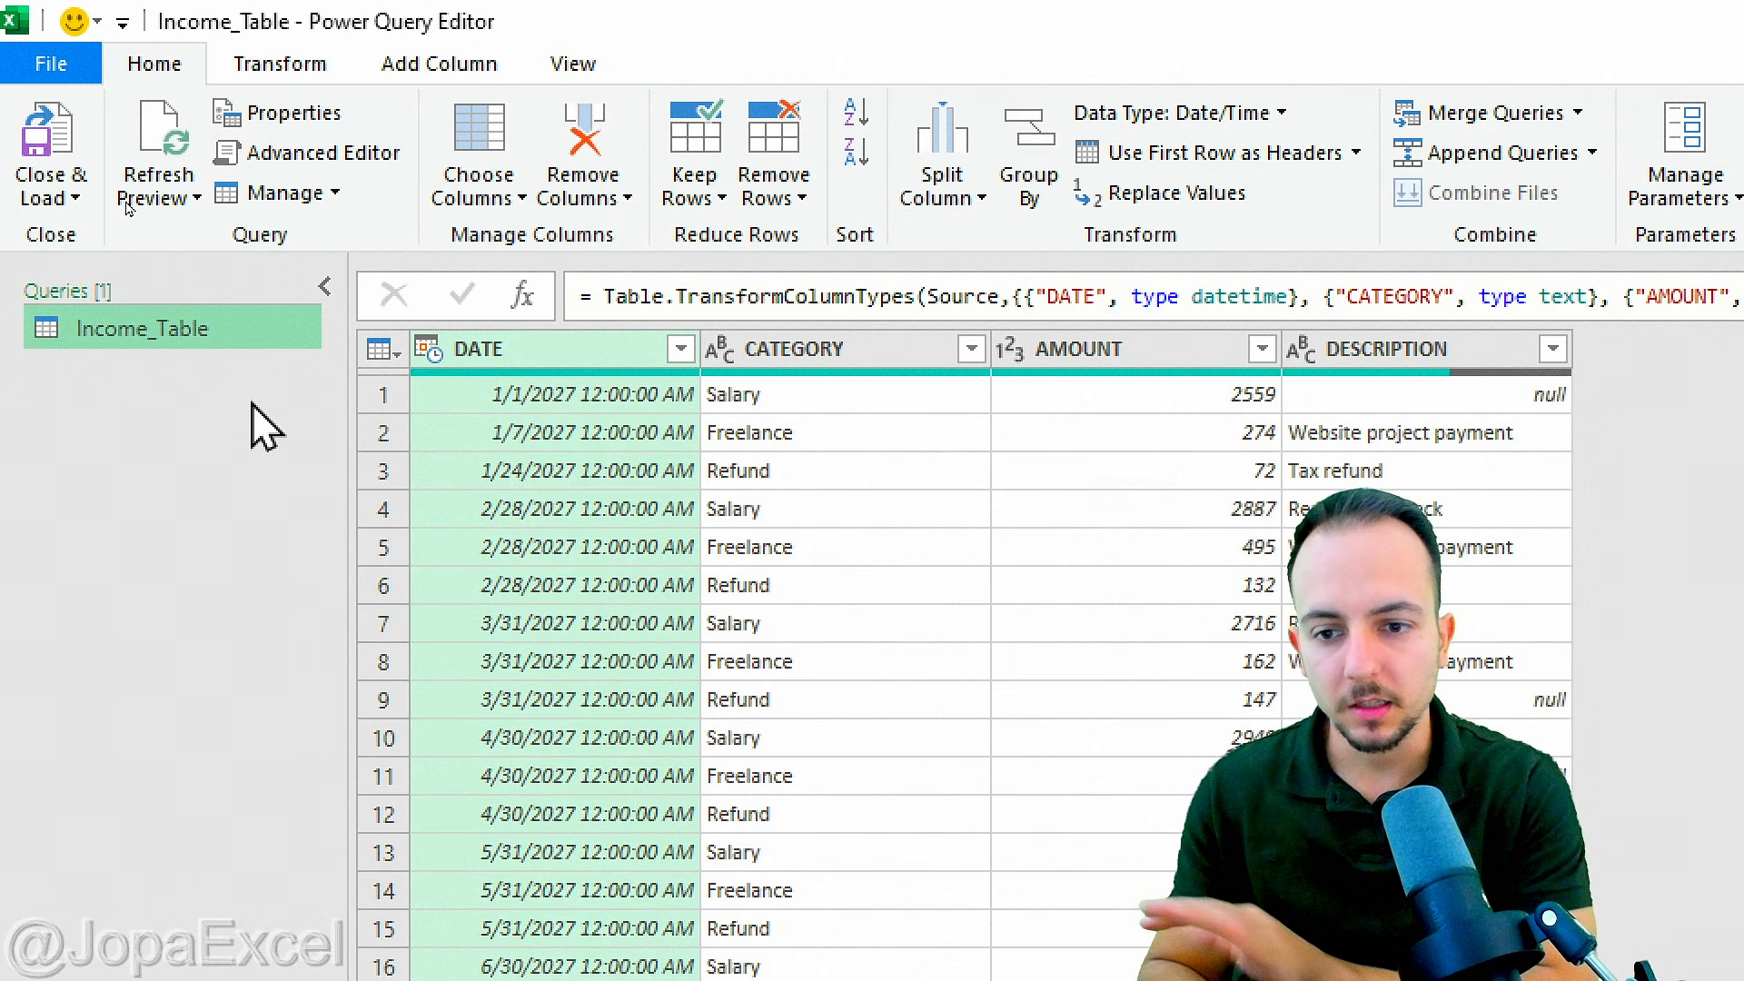
Step: Close the query editor, load Income_Table as a connection only, and dismiss the list of workbook queries
{"action": "left_click", "coordinate": [77, 200]}
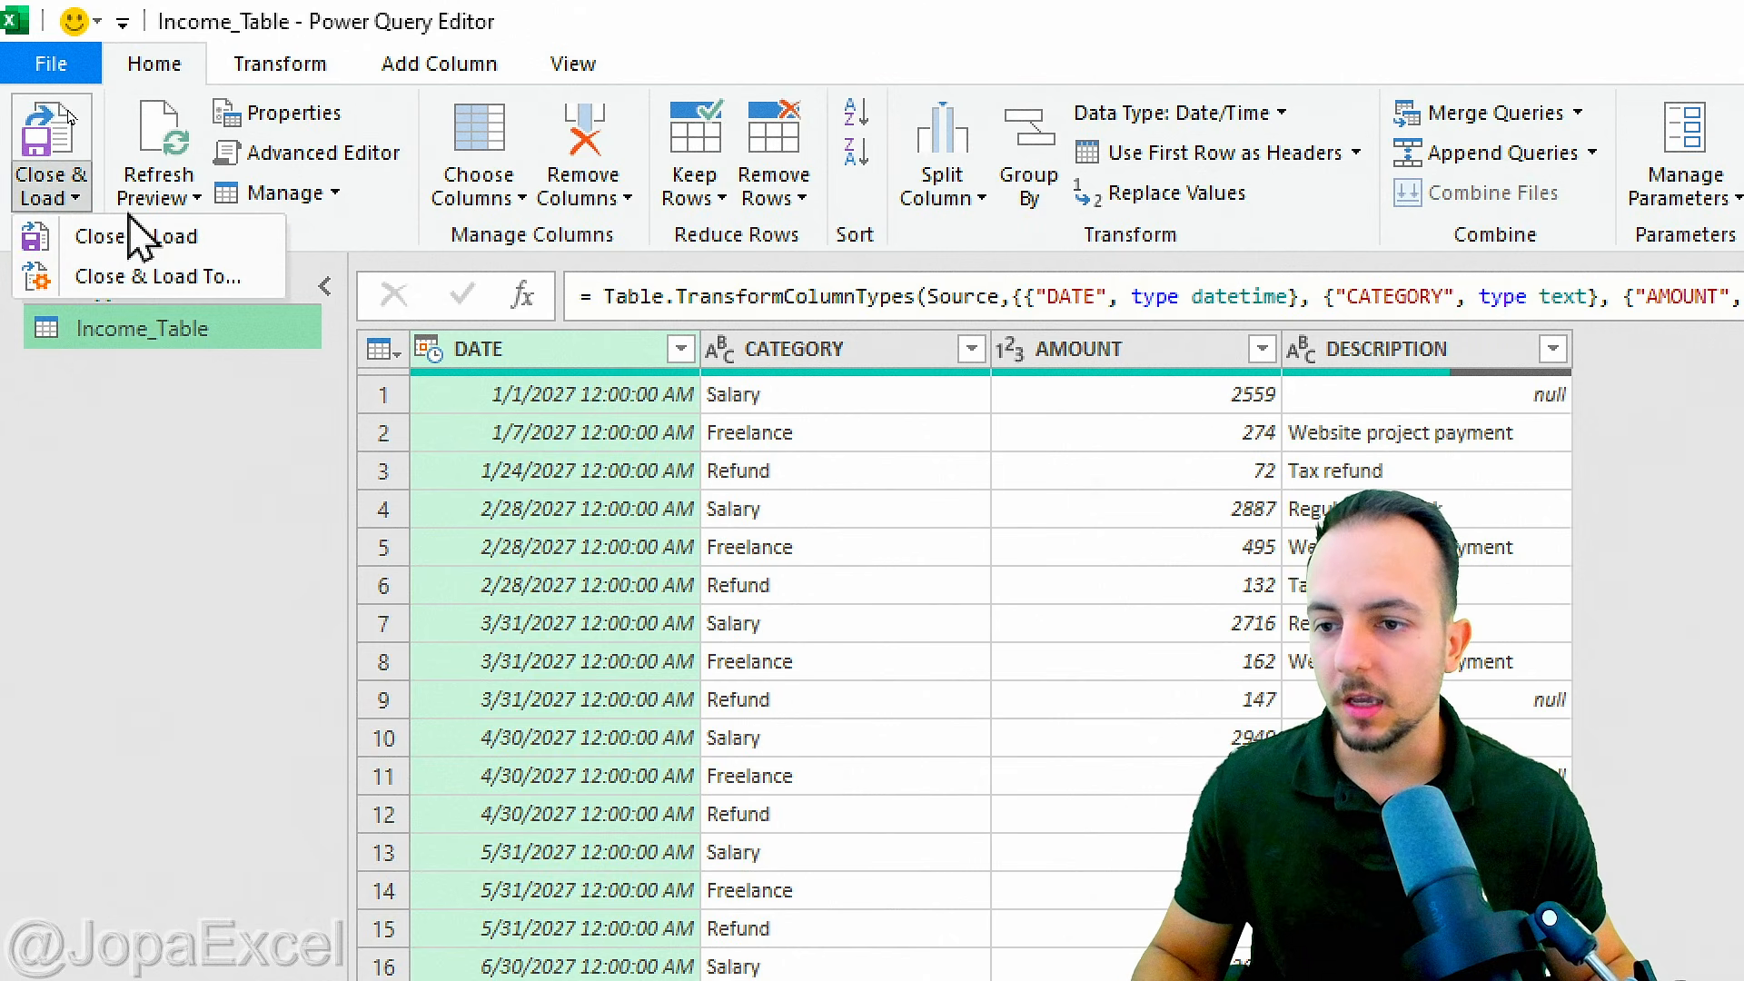
{"action": "left_click", "coordinate": [252, 280]}
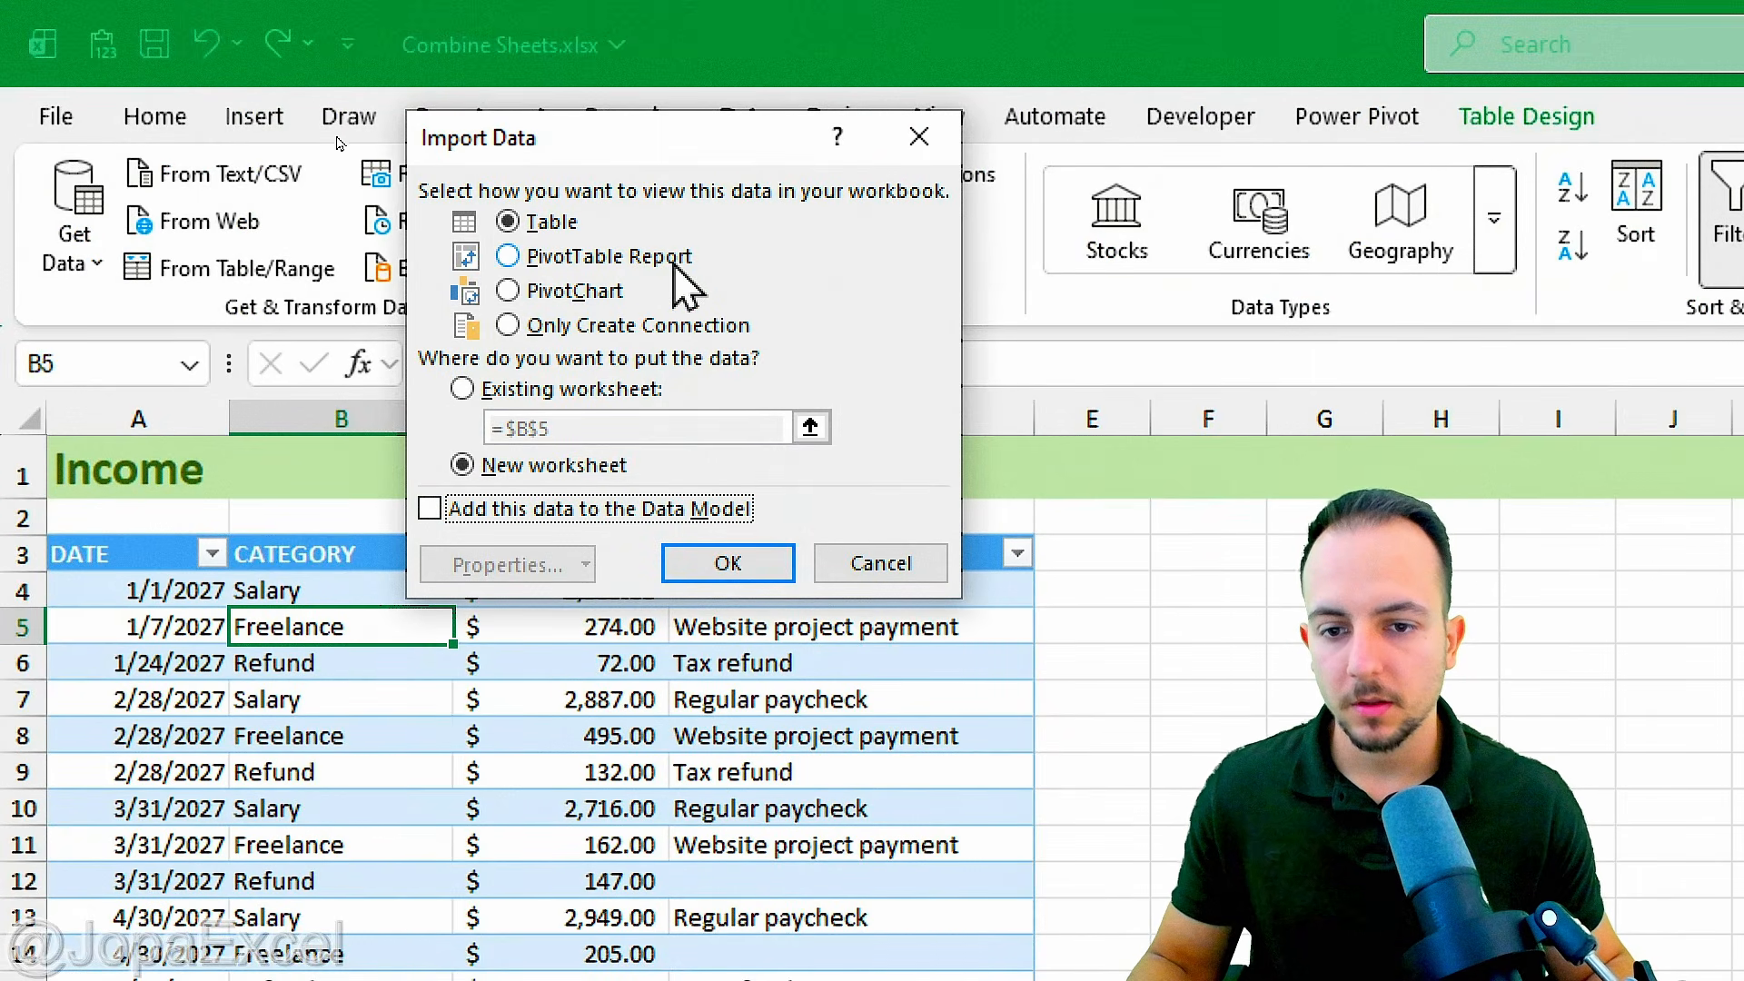
{"action": "left_click", "coordinate": [623, 325]}
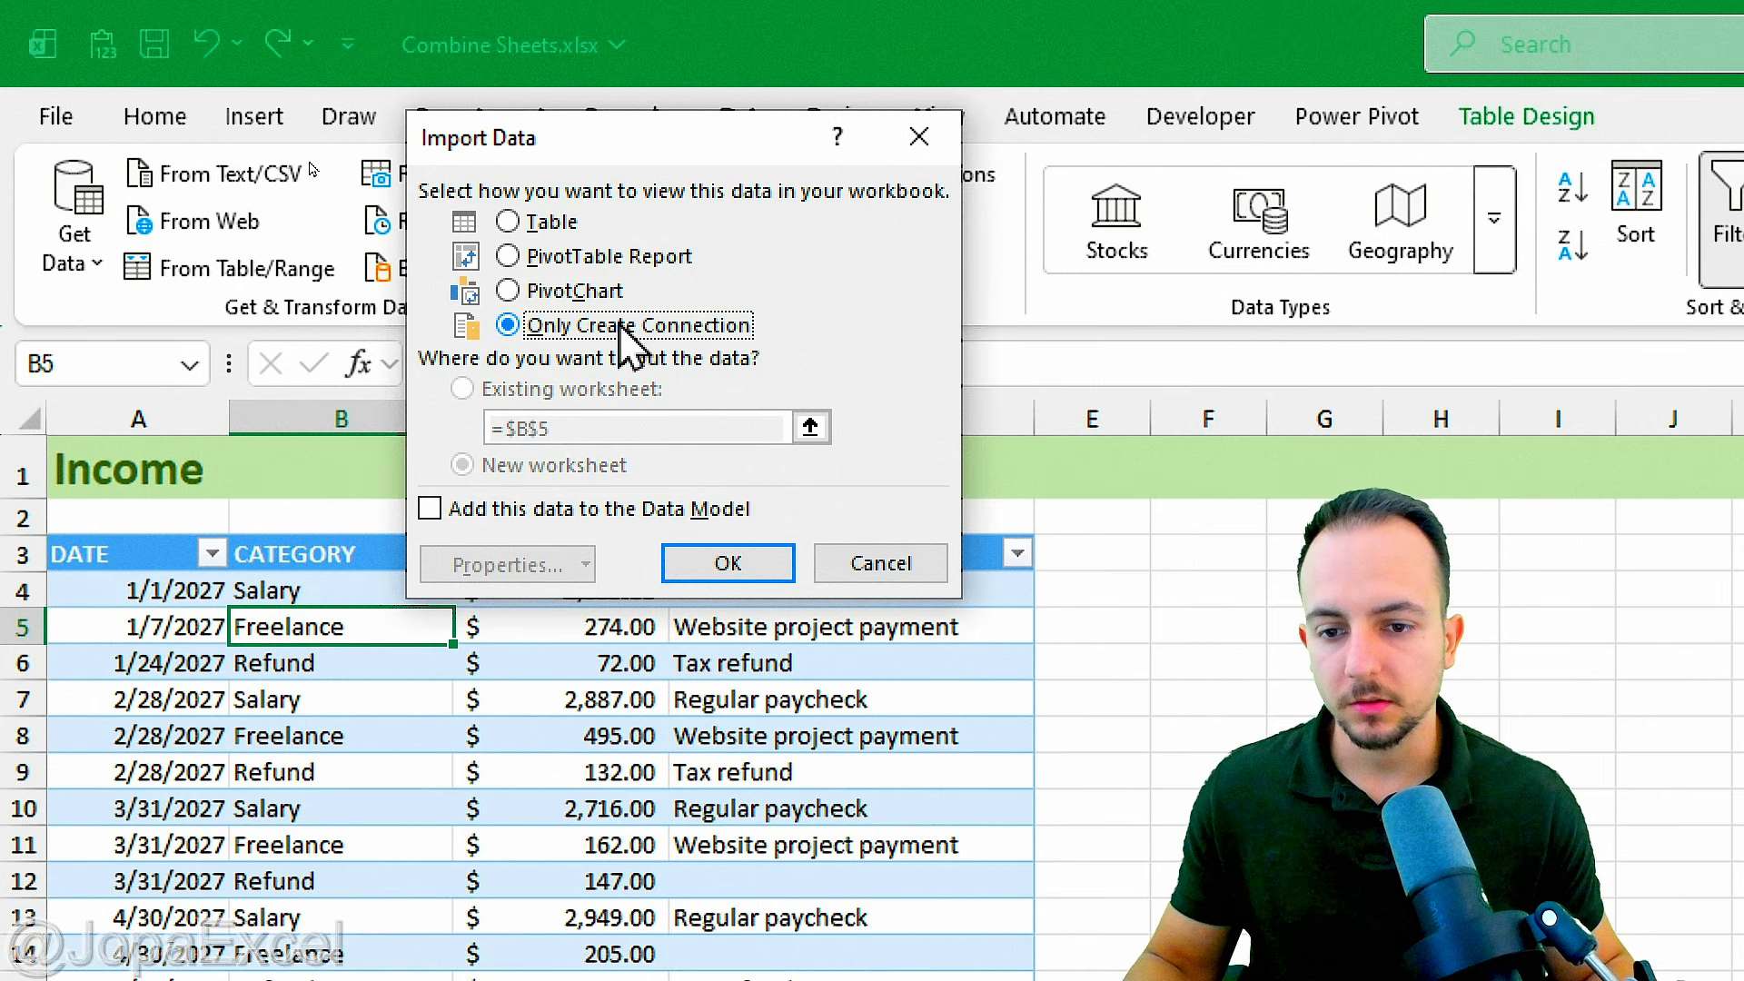
{"action": "left_click", "coordinate": [718, 561]}
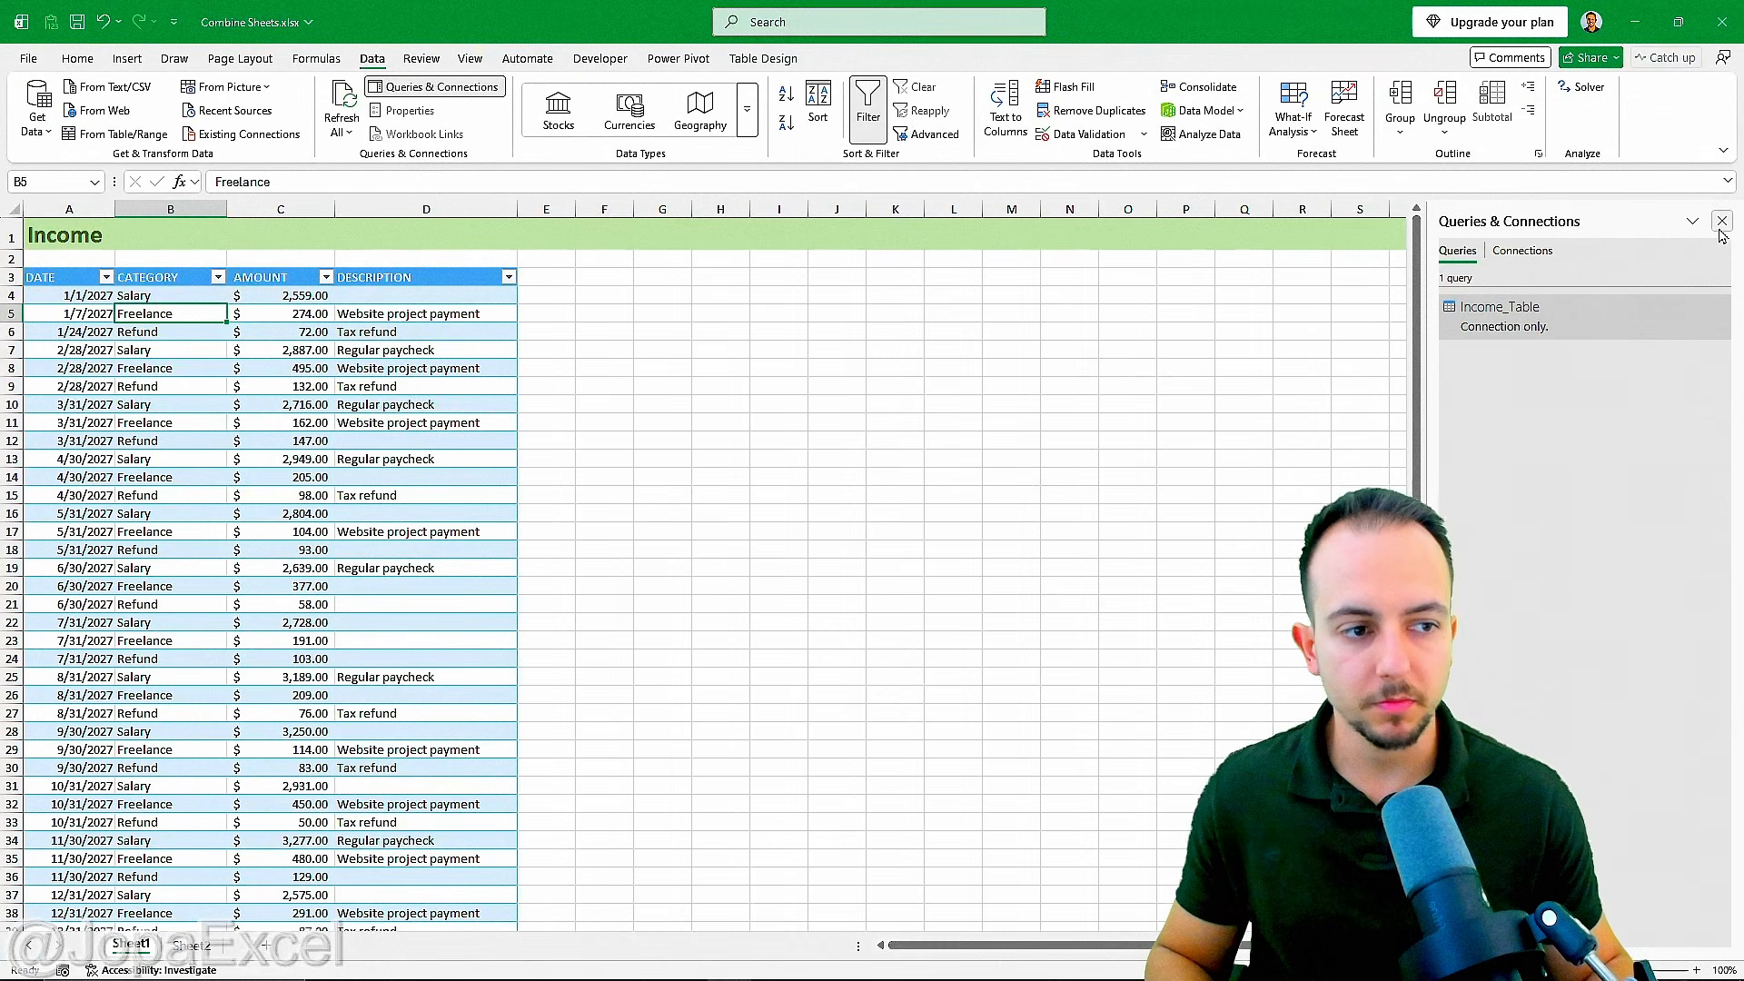
{"action": "left_click", "coordinate": [1721, 222]}
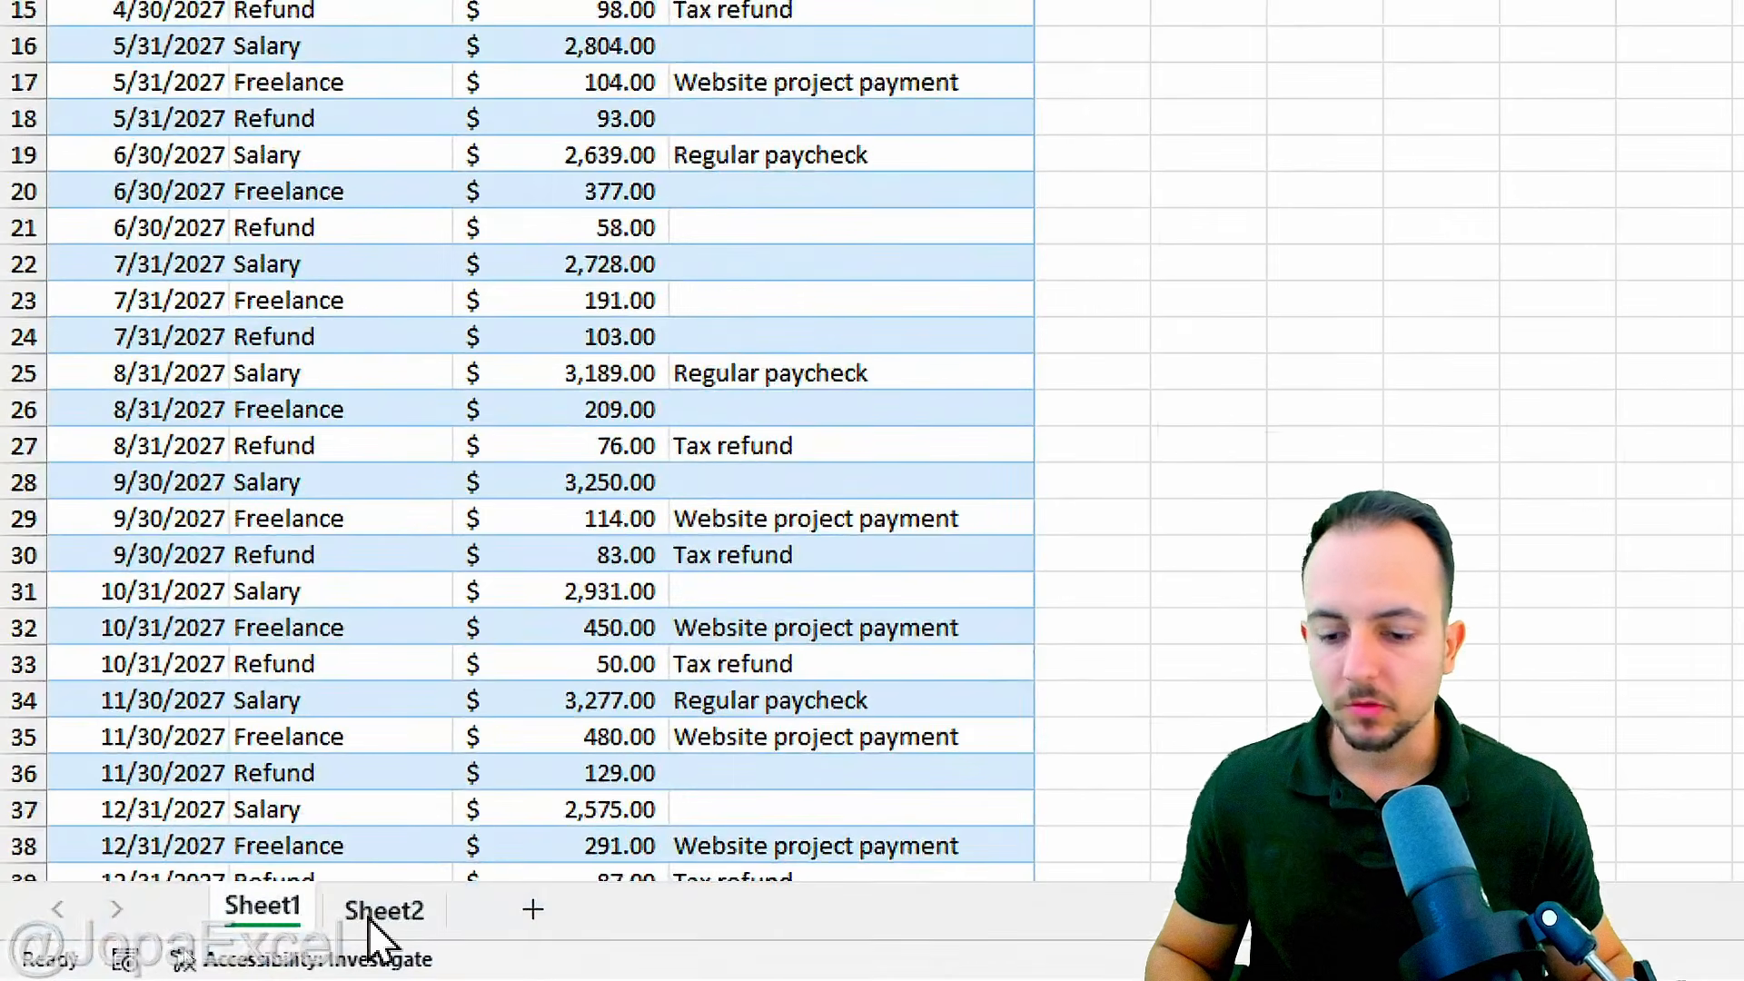
Step: Load the expenses table from Sheet2 into the Power Query Editor
{"action": "left_click", "coordinate": [192, 945]}
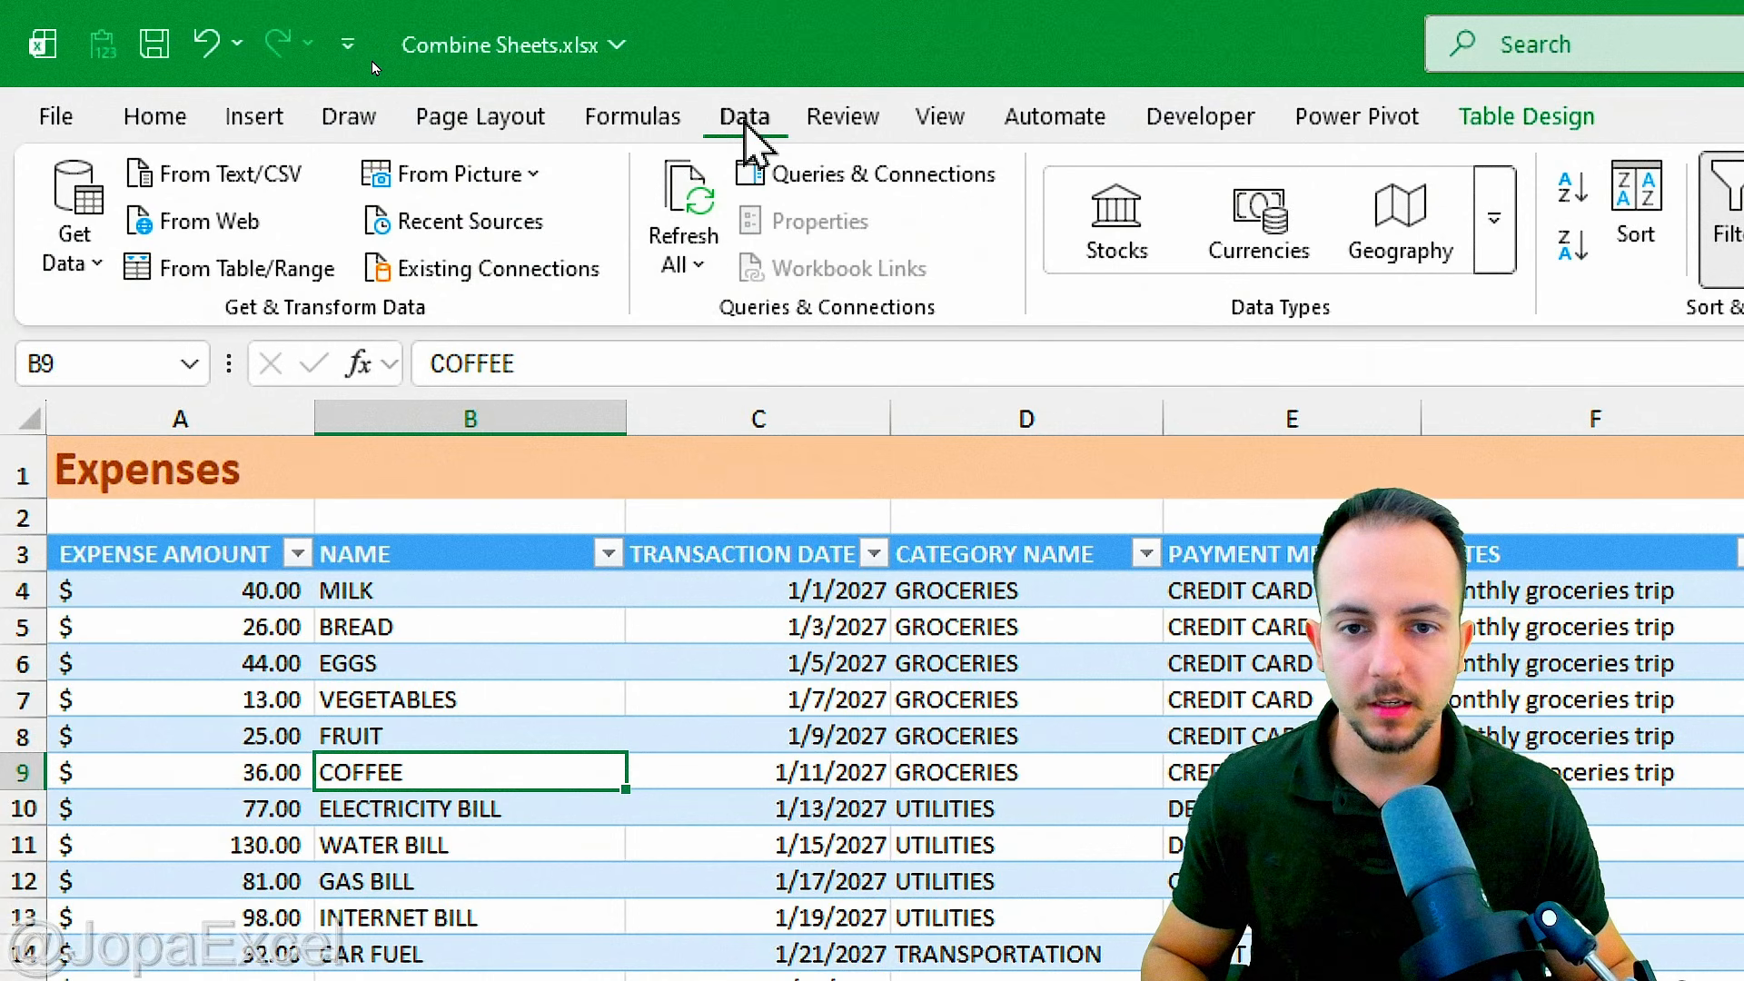
{"action": "left_click", "coordinate": [318, 286]}
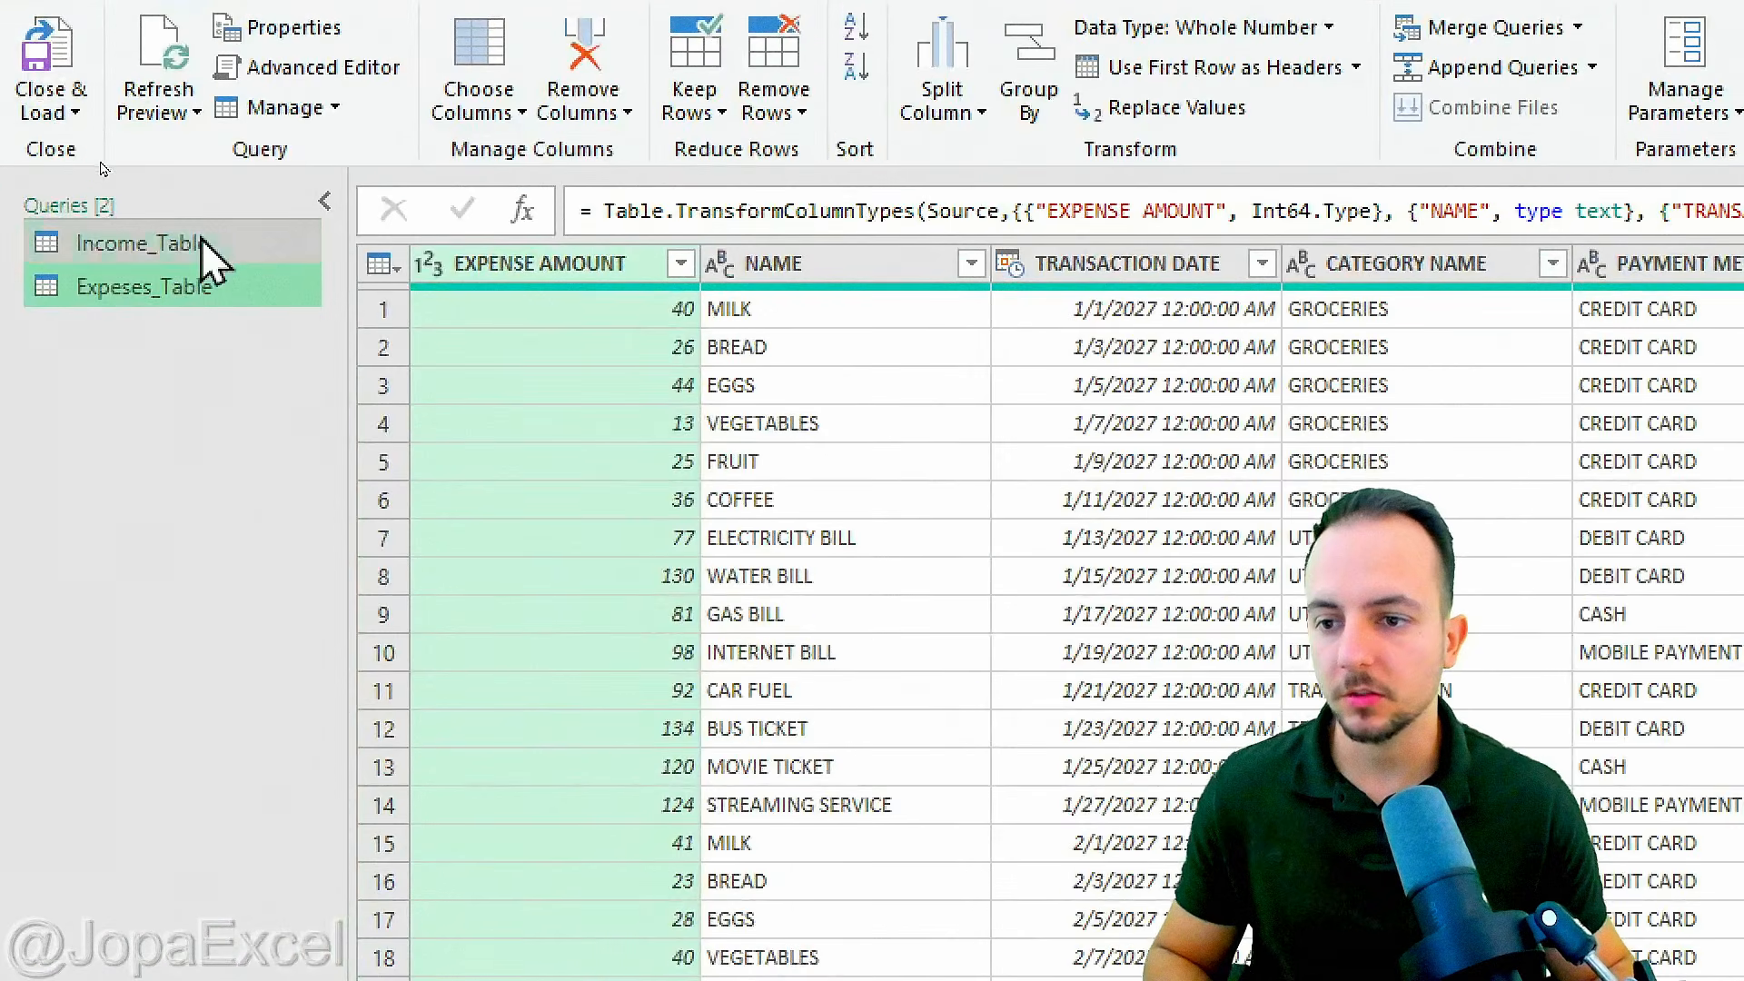
{"action": "left_click", "coordinate": [101, 164]}
{"action": "left_click", "coordinate": [112, 182]}
Step: Compare the column structure of the Income_Table and Expeses_Table queries by alternating between their data previews
{"action": "left_click", "coordinate": [227, 247]}
{"action": "left_click", "coordinate": [232, 287]}
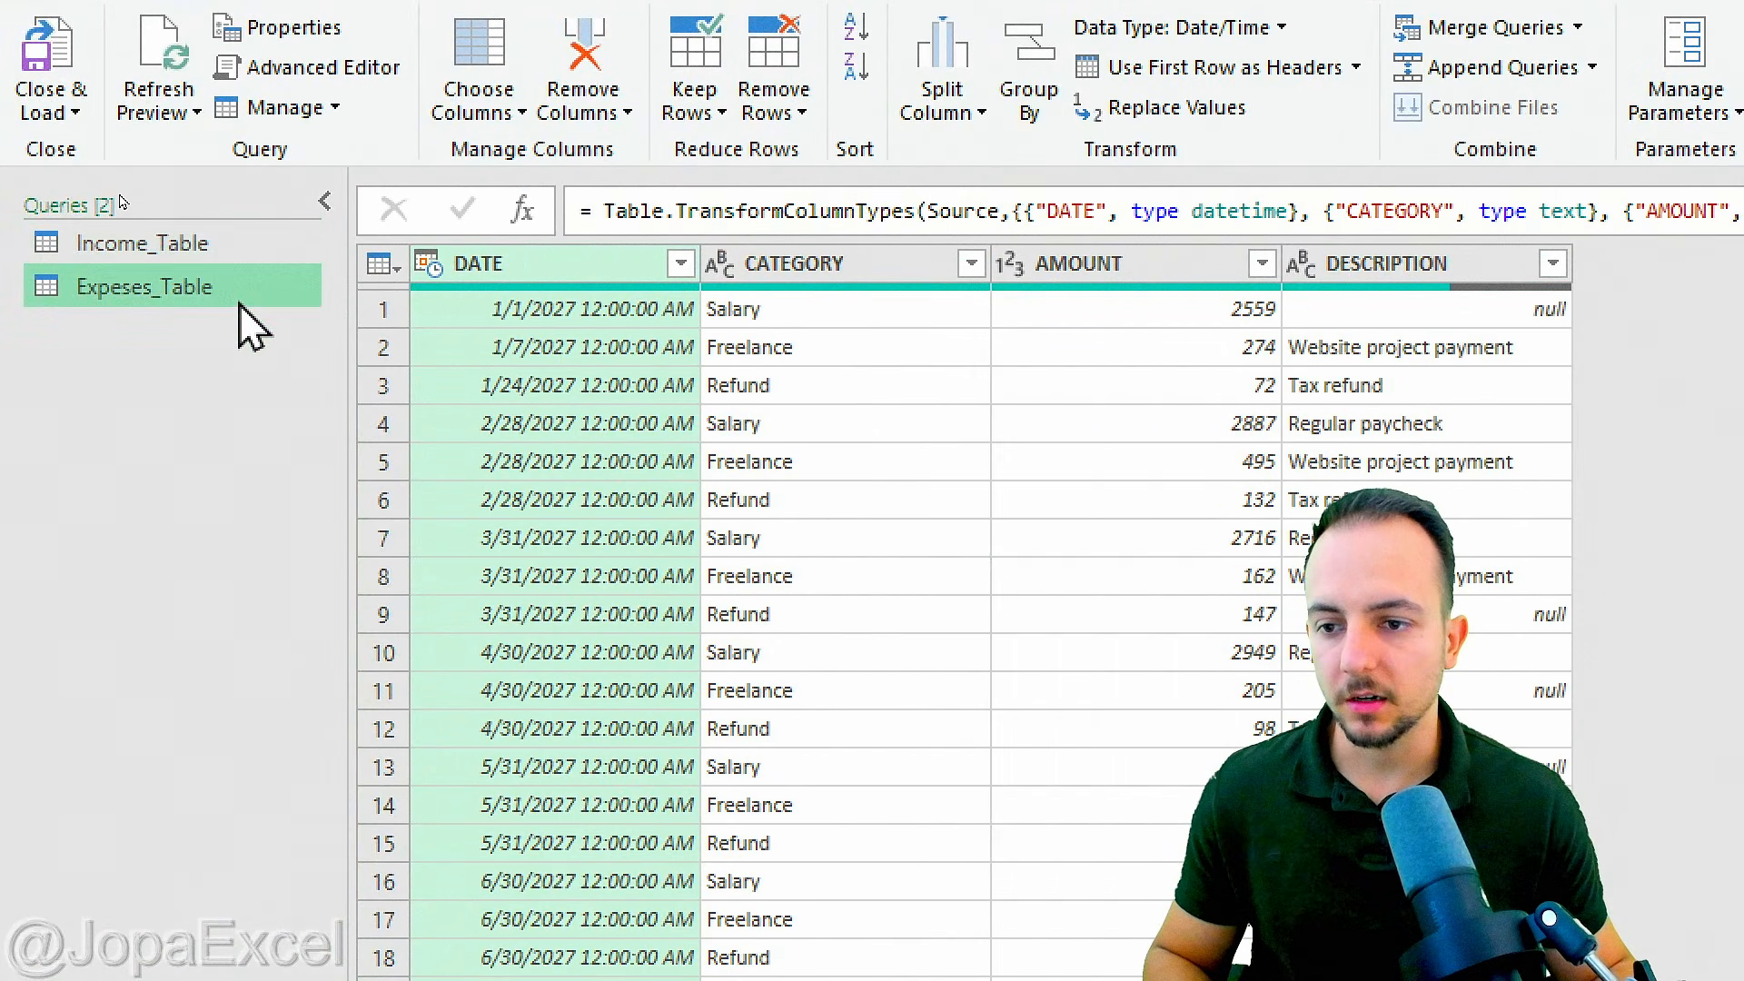
{"action": "left_click", "coordinate": [212, 247]}
{"action": "left_click", "coordinate": [233, 290]}
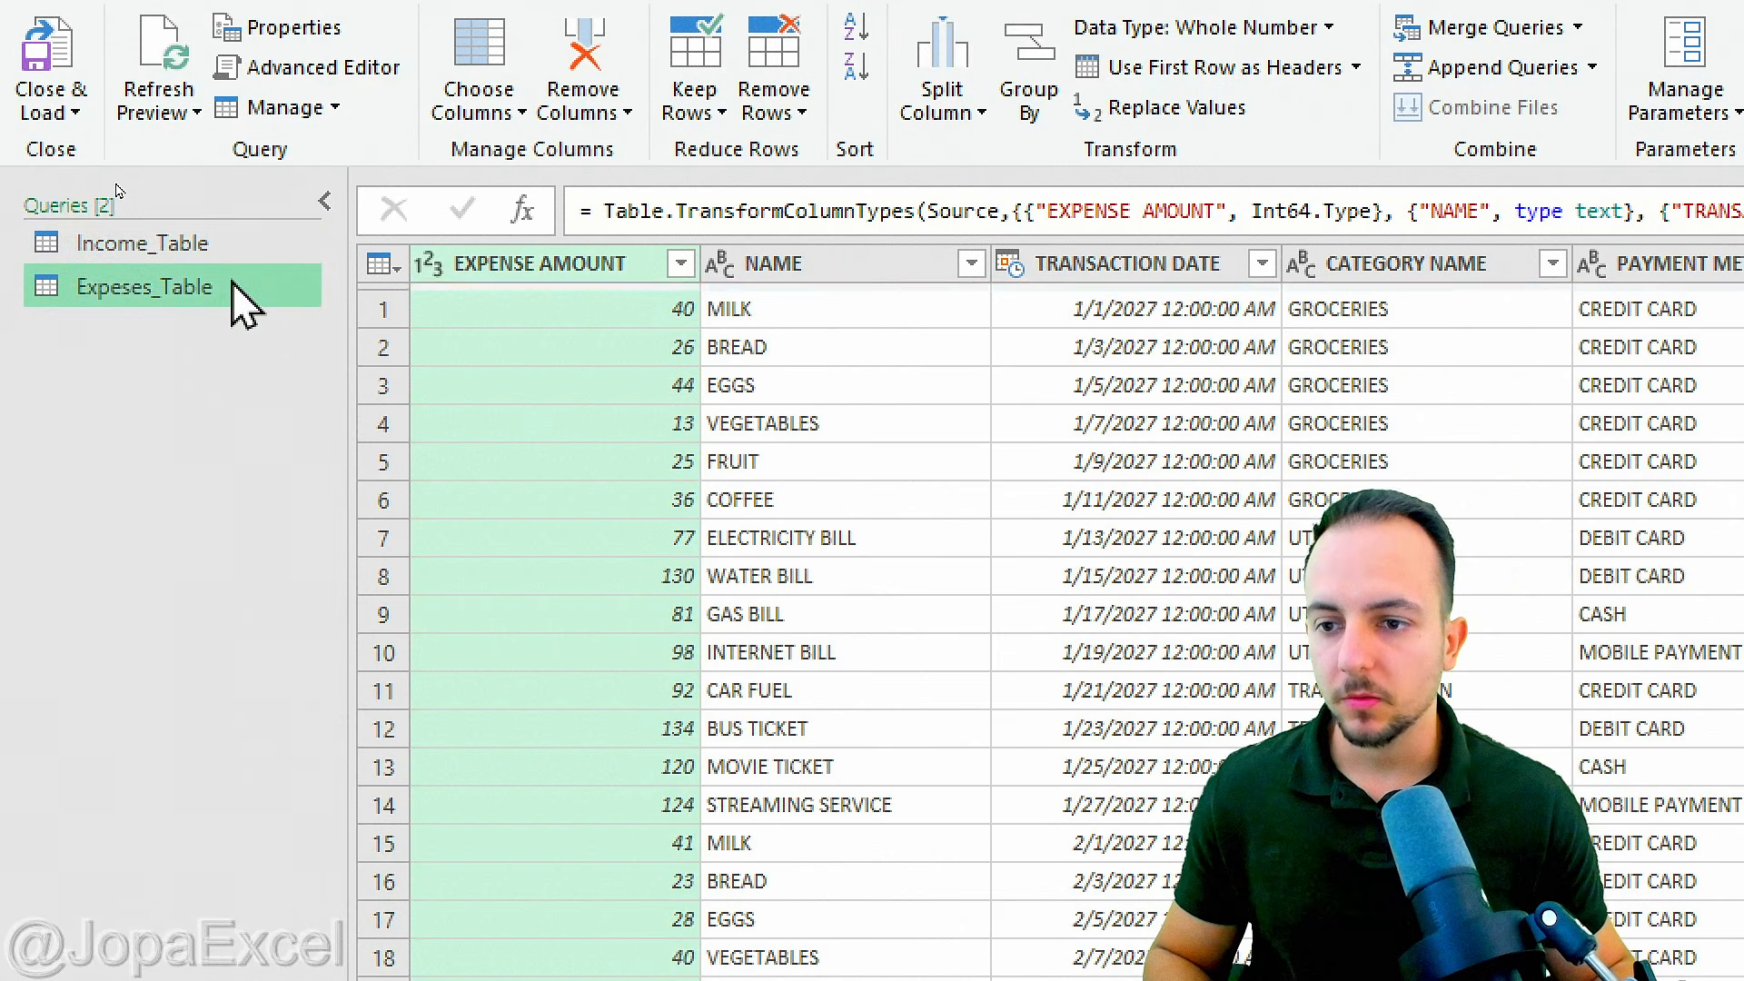
{"action": "left_click", "coordinate": [227, 259]}
{"action": "left_click", "coordinate": [234, 282]}
{"action": "left_click", "coordinate": [221, 257]}
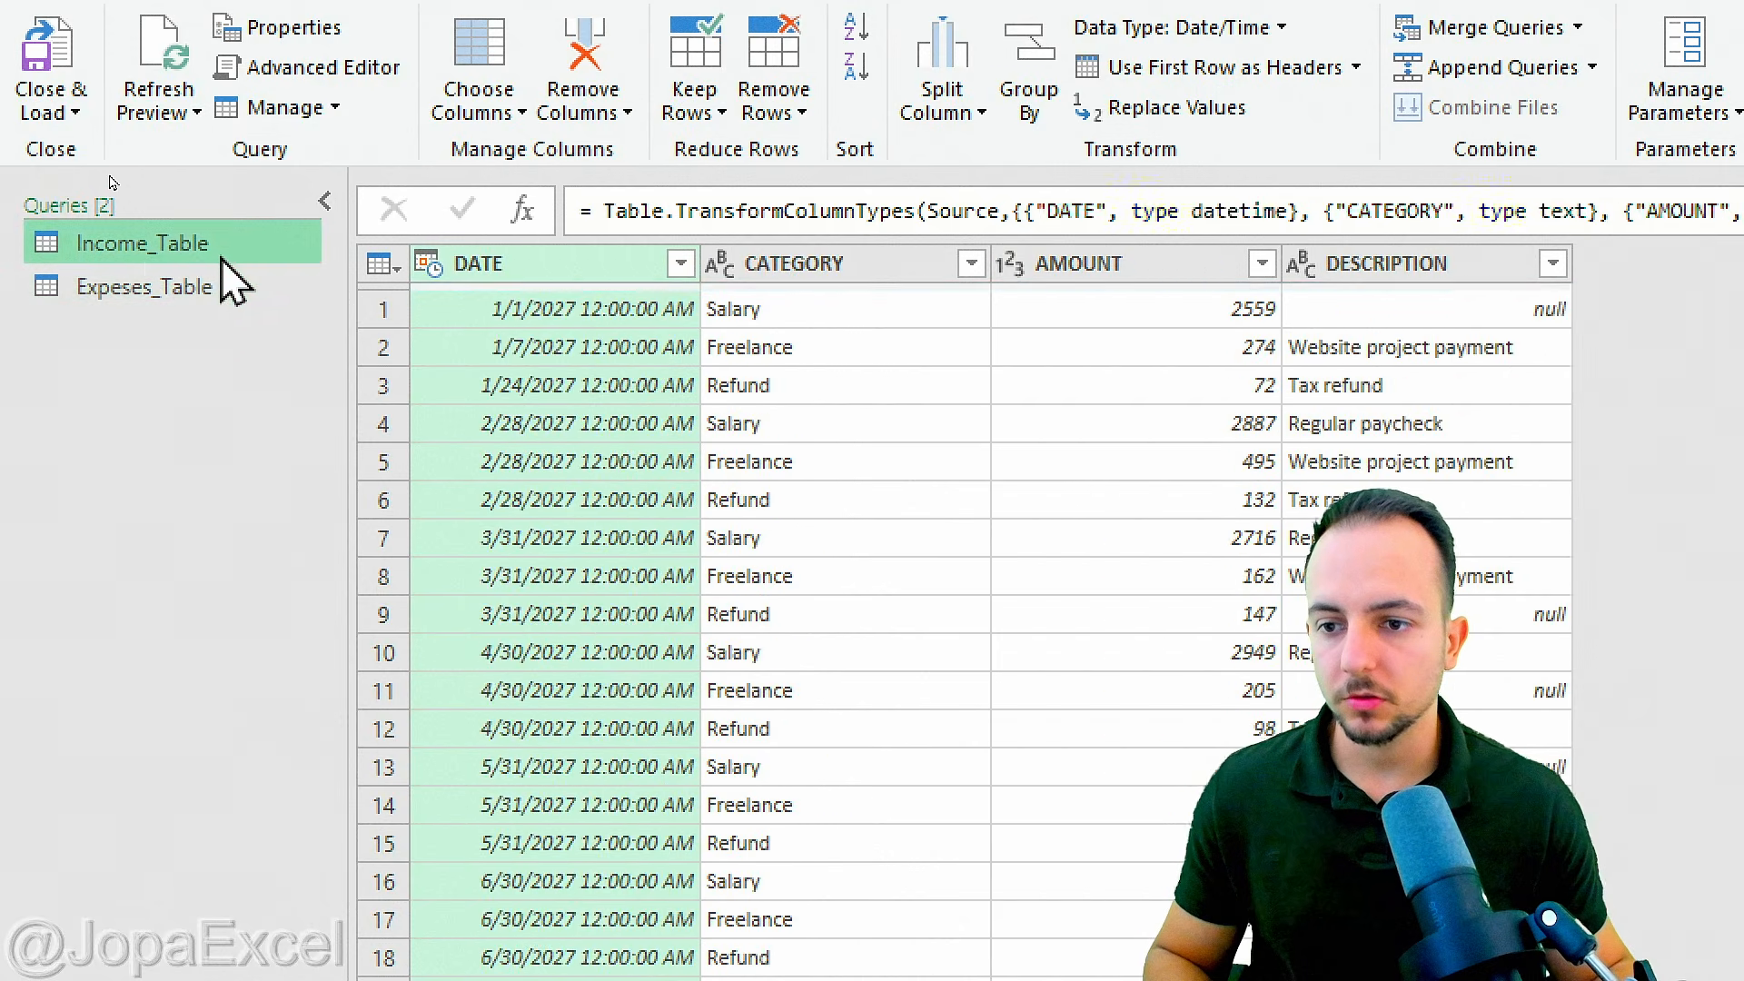
{"action": "left_click", "coordinate": [236, 283]}
{"action": "left_click", "coordinate": [249, 257]}
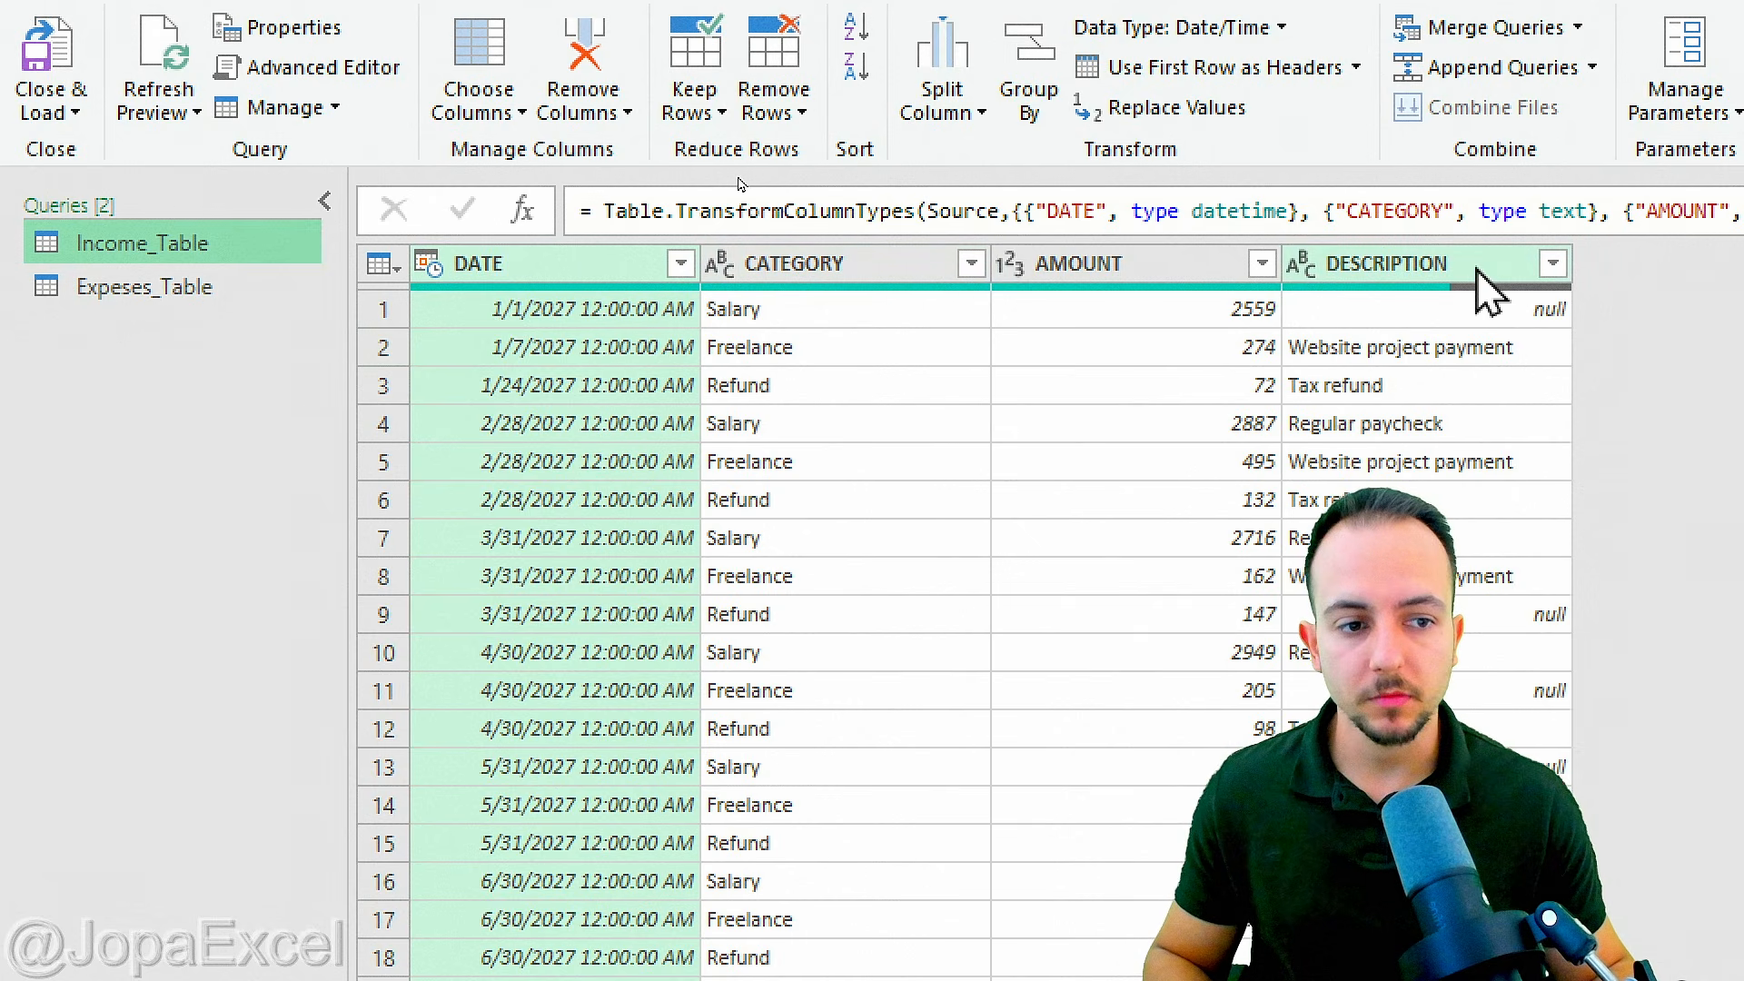
{"action": "left_click", "coordinate": [240, 284]}
{"action": "left_click", "coordinate": [238, 249]}
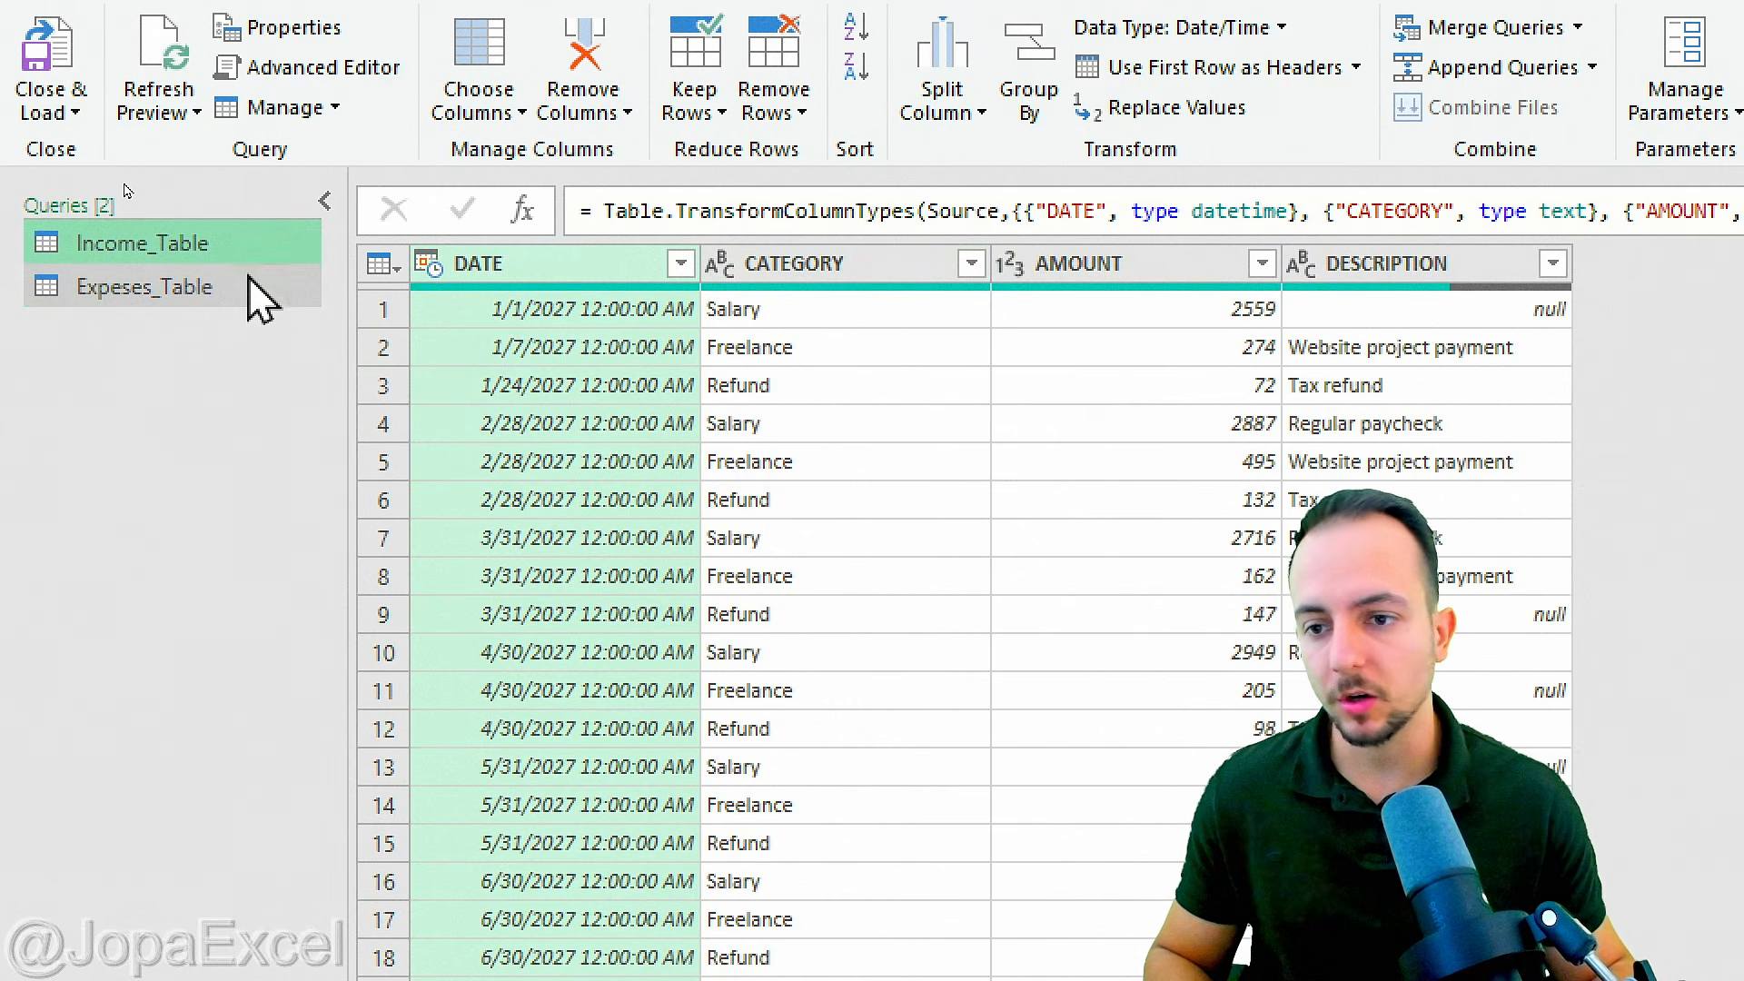
{"action": "left_click", "coordinate": [249, 286]}
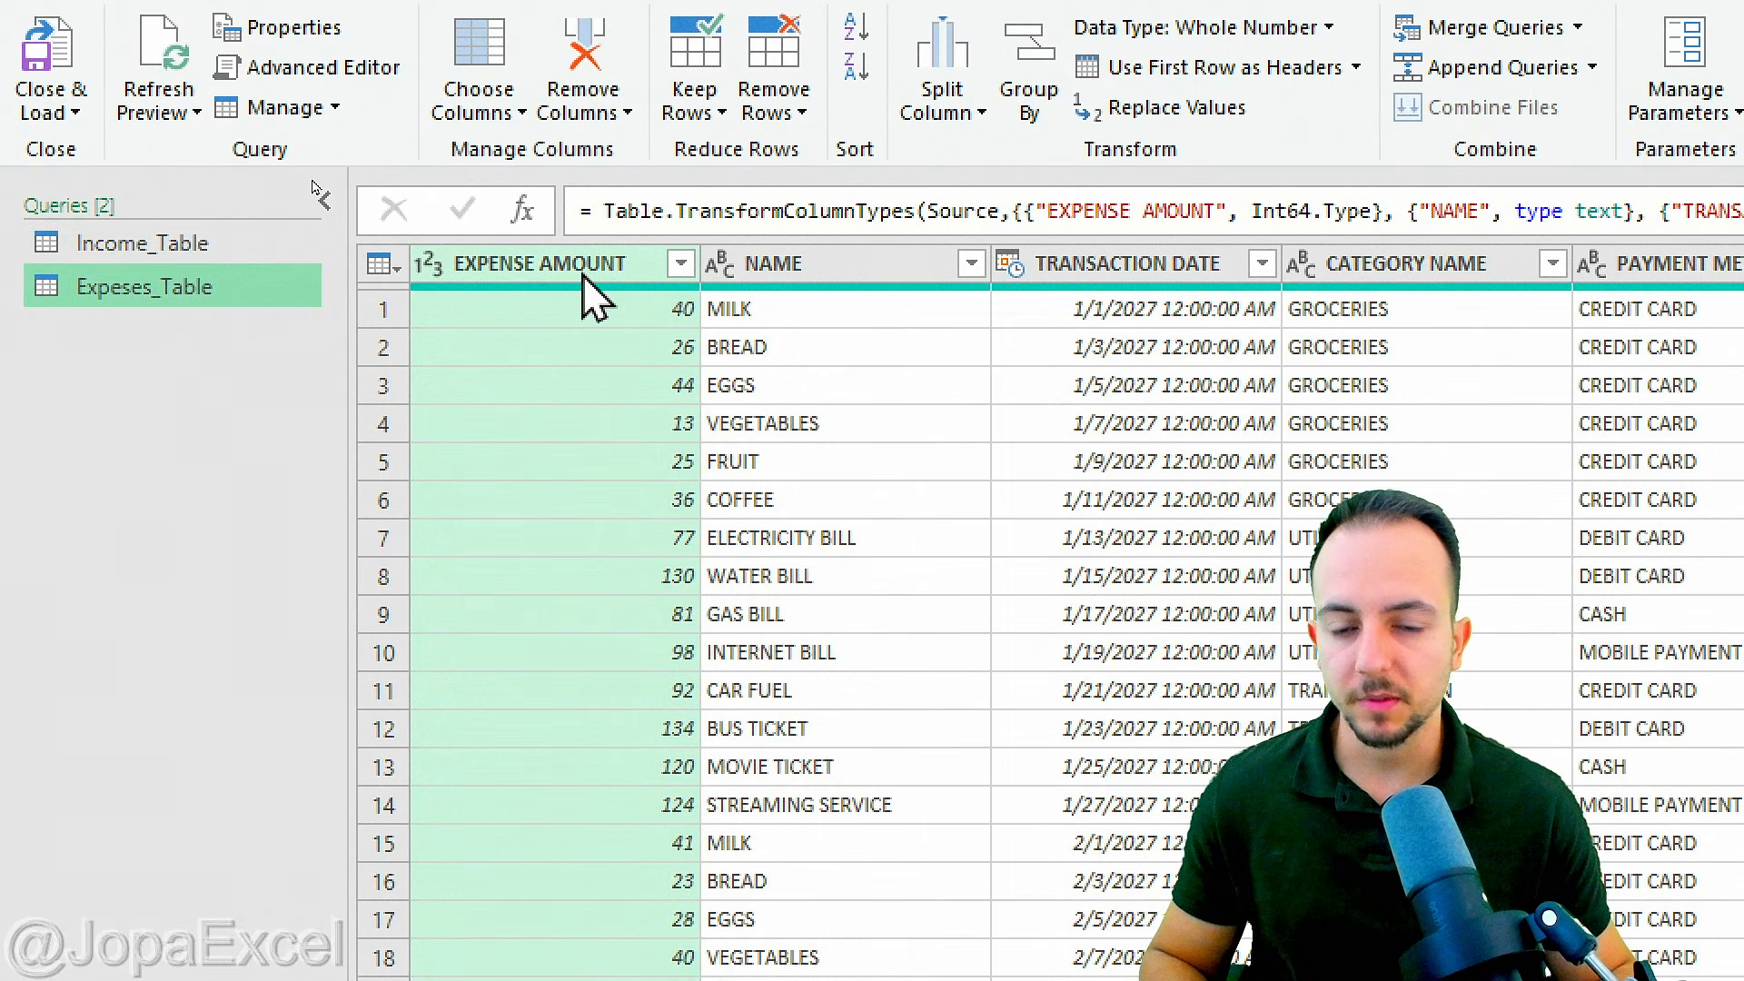
Step: Compare the name of the amount column in Expeses_Table with its counterpart in Income_Table
{"action": "key", "text": "ctrl+2"}
{"action": "mouse_move", "coordinate": [548, 220]}
{"action": "left_mouse_down"}
{"action": "mouse_move", "coordinate": [653, 254]}
{"action": "mouse_move", "coordinate": [500, 218]}
{"action": "left_mouse_up"}
{"action": "key", "text": "Escape"}
{"action": "left_click", "coordinate": [204, 247]}
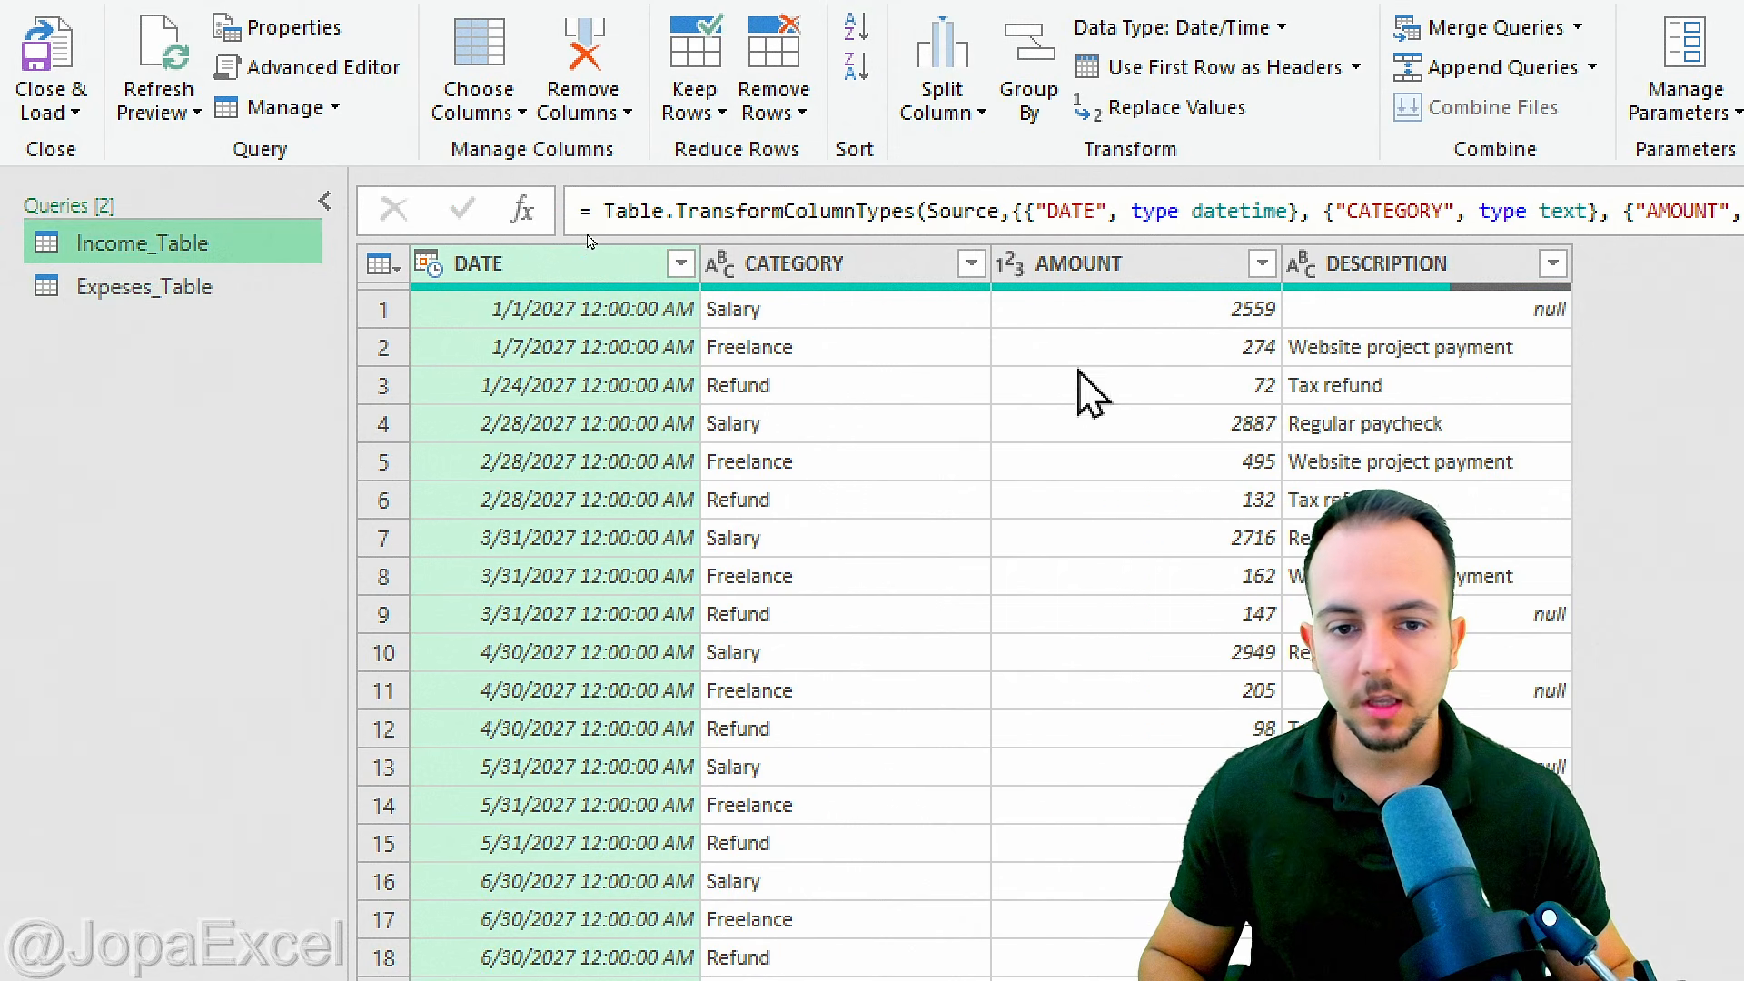
{"action": "left_click_drag", "start_coordinate": [934, 239], "coordinate": [867, 216]}
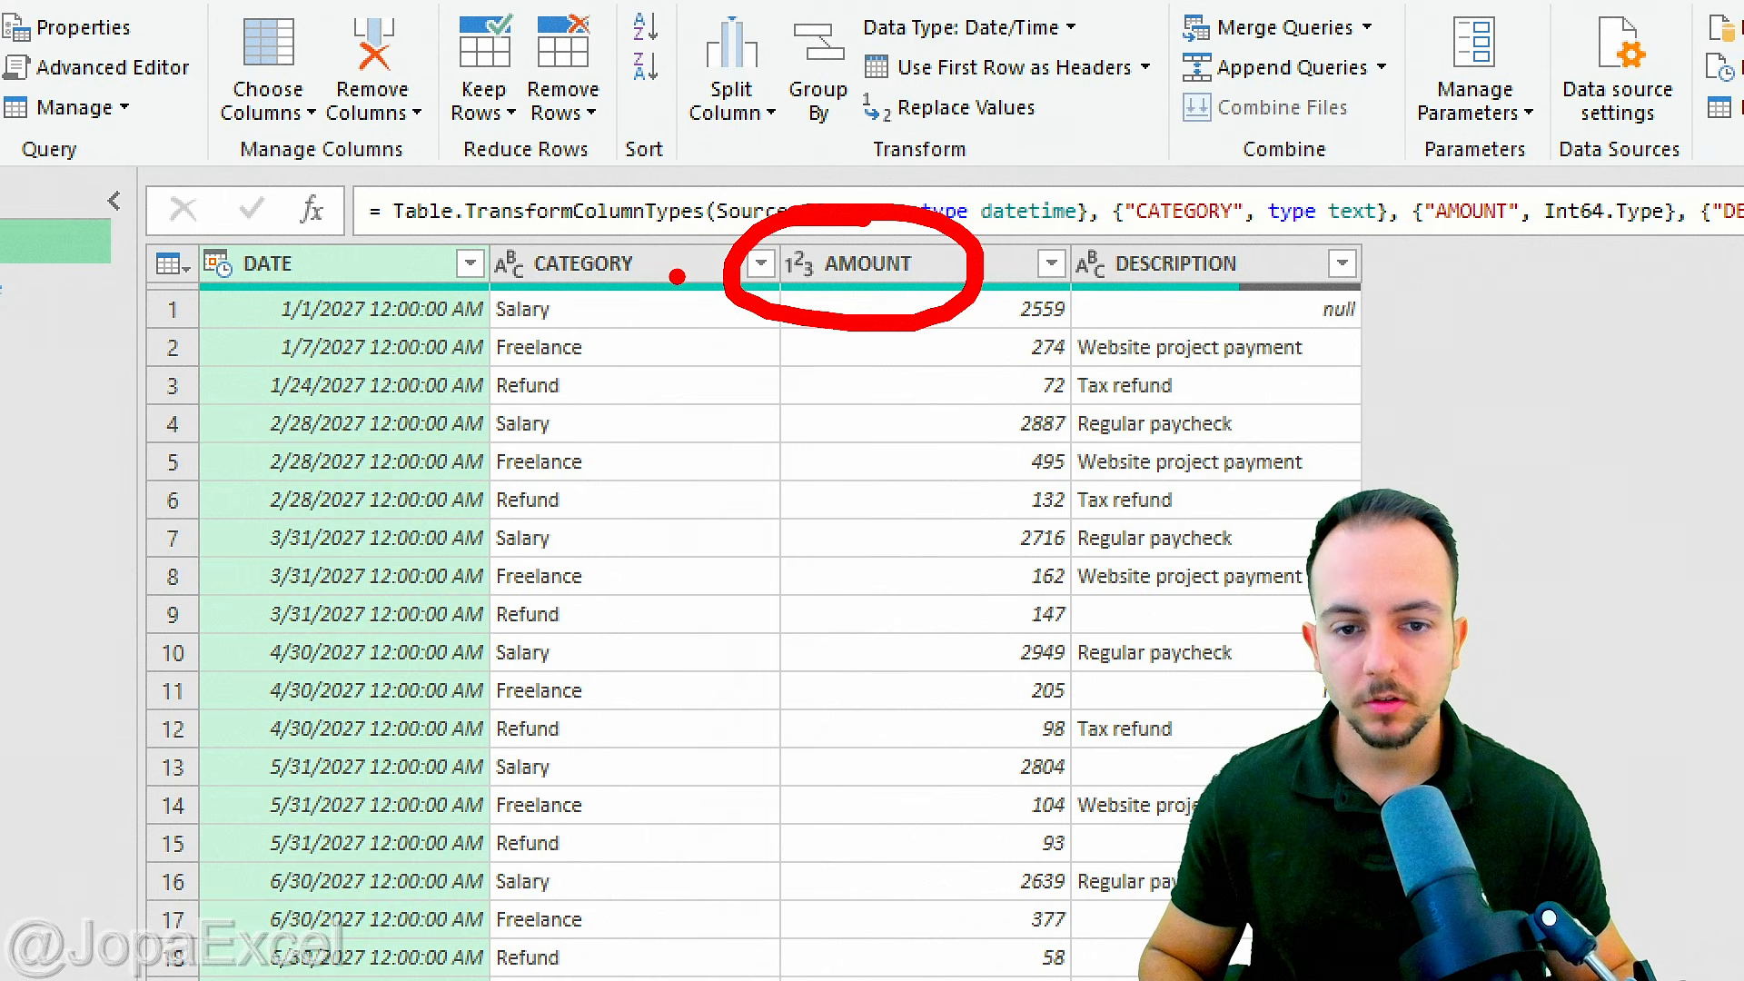
{"action": "key", "text": "Escape"}
Step: Rename the EXPENSE AMOUNT column of Expeses_Table as AMOUNT and check the applied steps
{"action": "left_click", "coordinate": [148, 285]}
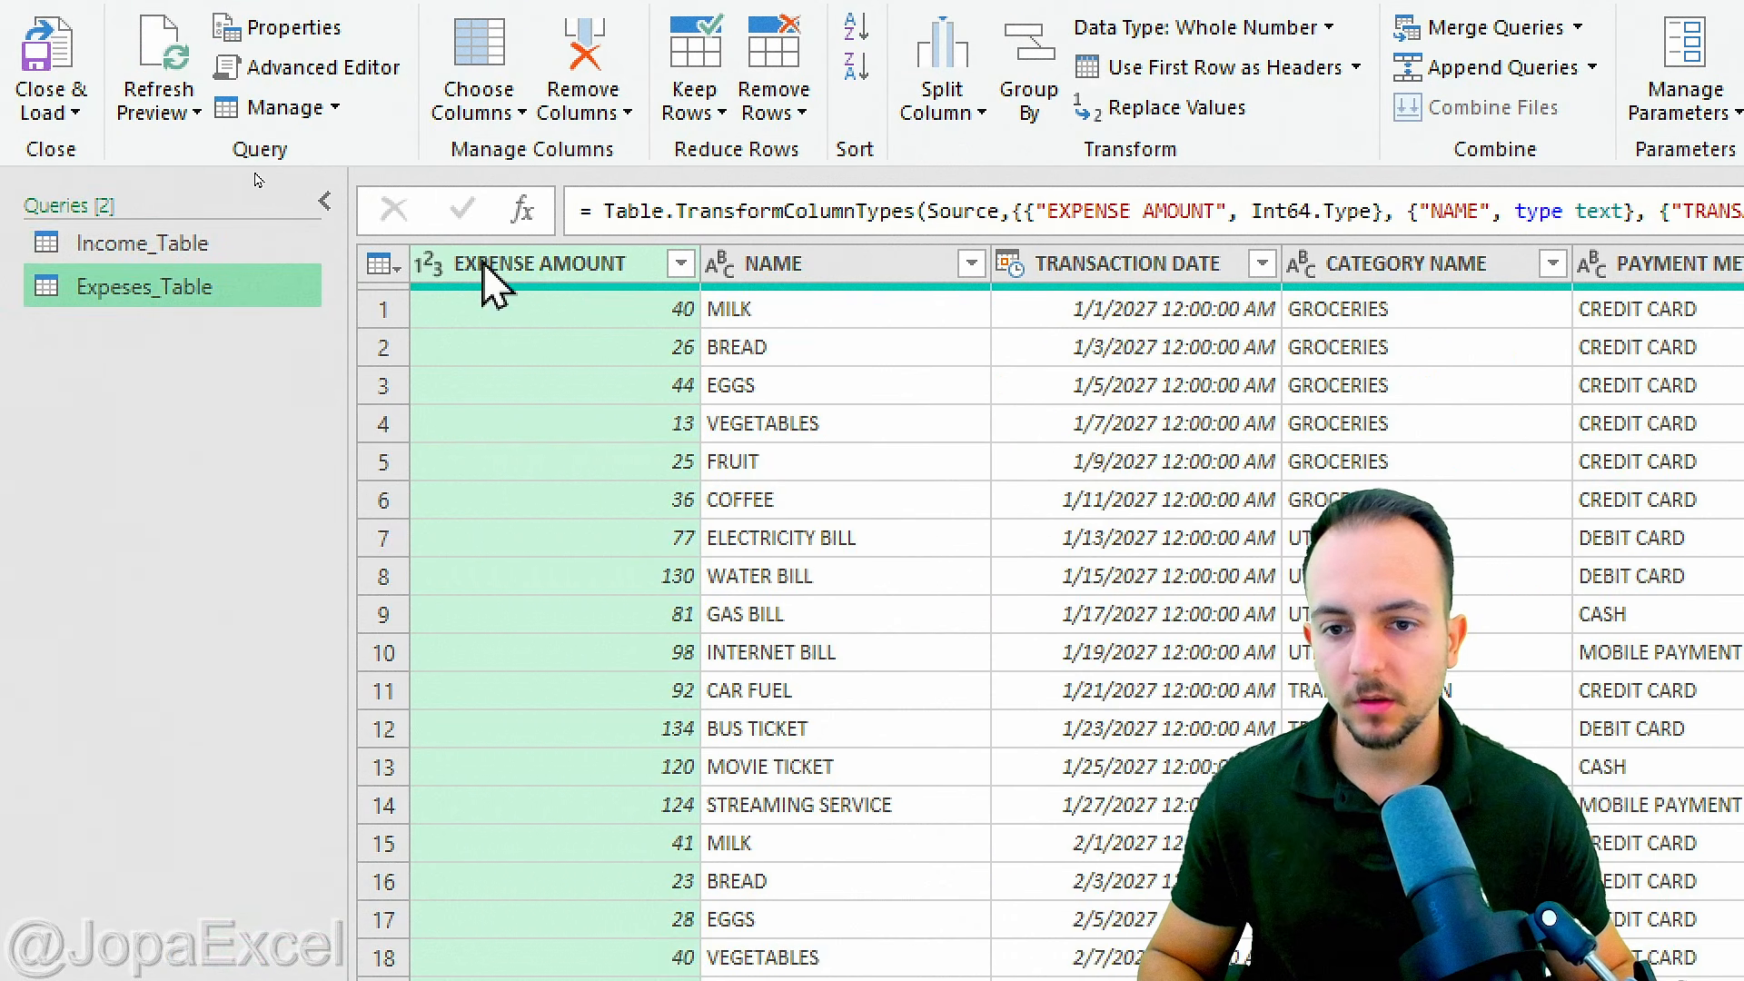
{"action": "double_click", "coordinate": [568, 263]}
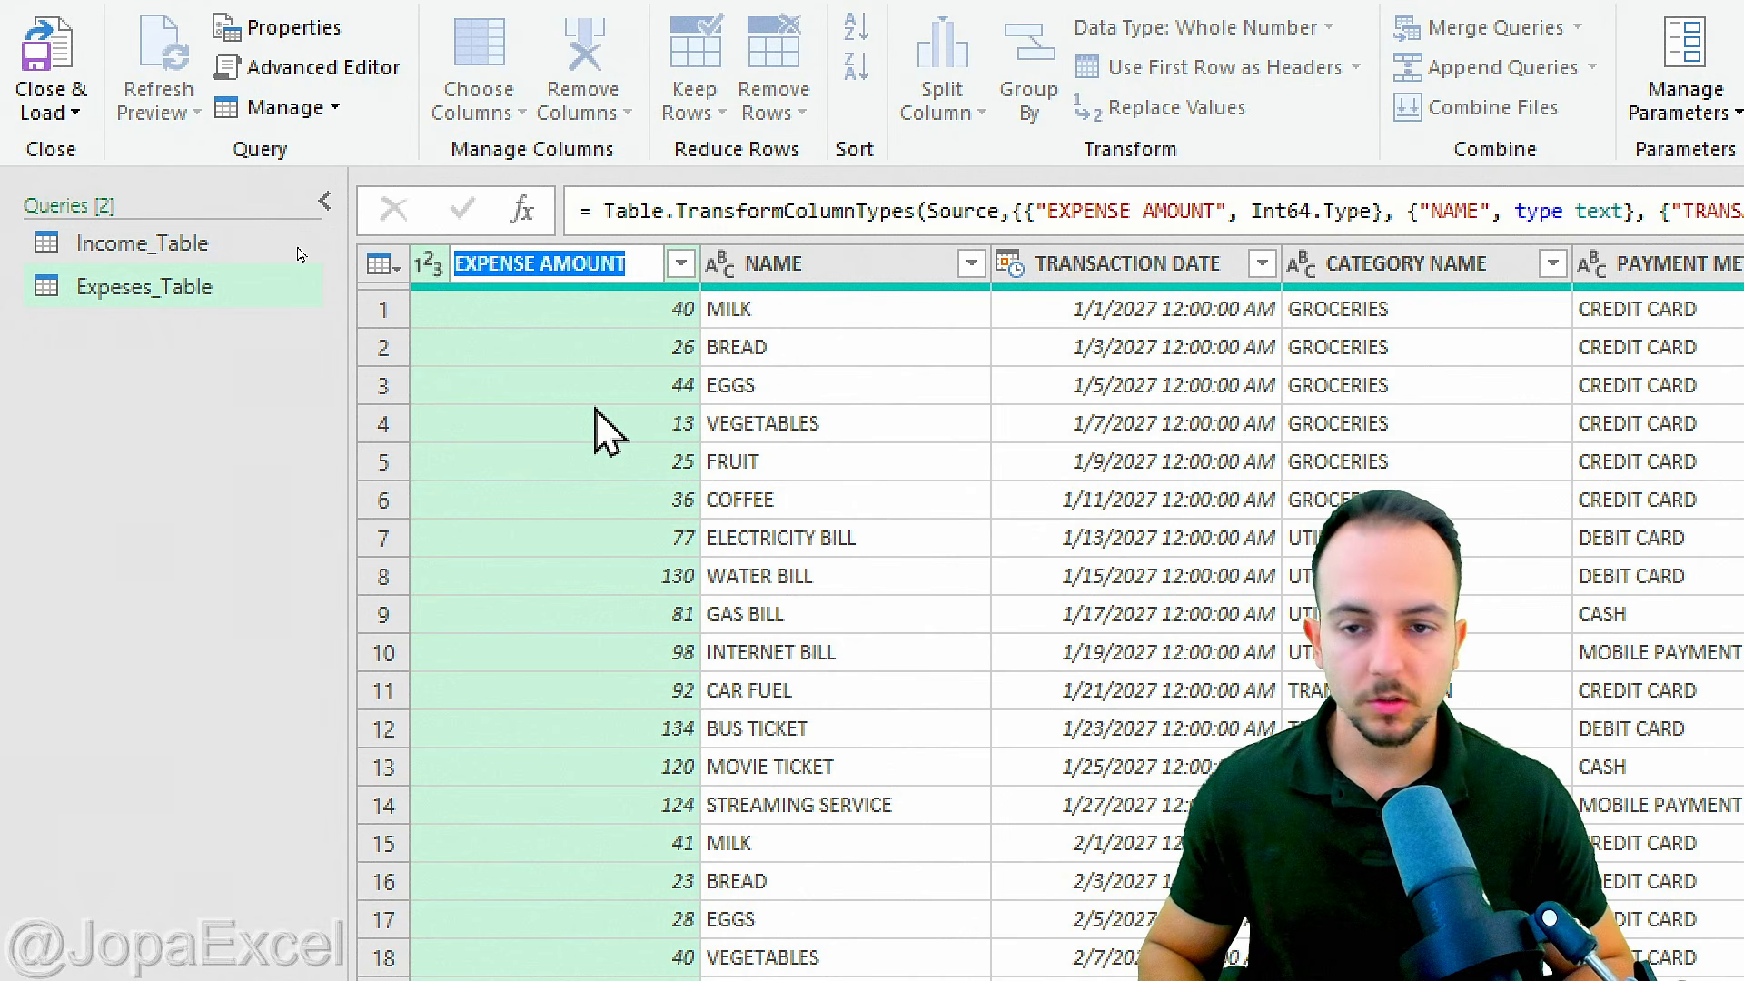
{"action": "key", "text": "Home"}
{"action": "key", "text": "Delete"}
{"action": "key", "text": "Delete"}
{"action": "key", "text": "Delete"}
{"action": "key", "text": "Delete"}
{"action": "key", "text": "Delete"}
{"action": "key", "text": "Delete"}
{"action": "key", "text": "Delete"}
{"action": "key", "text": "Delete"}
{"action": "key", "text": "Return"}
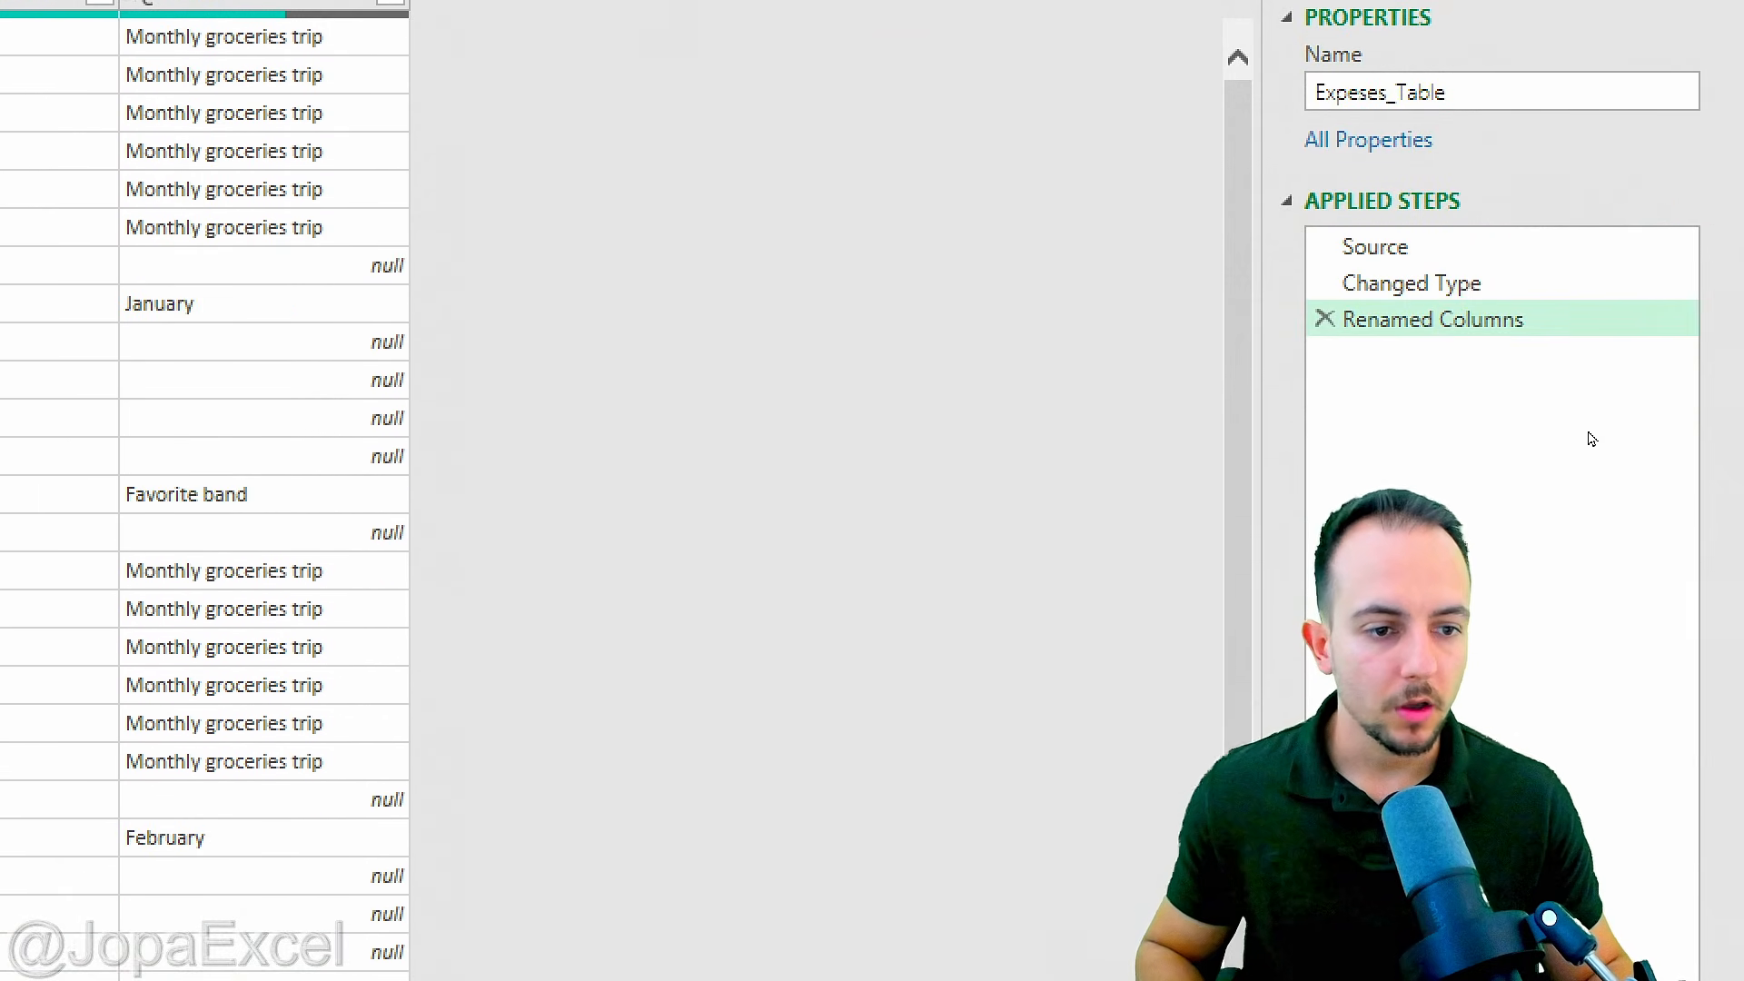
{"action": "left_click_drag", "start_coordinate": [1329, 368], "coordinate": [1571, 368]}
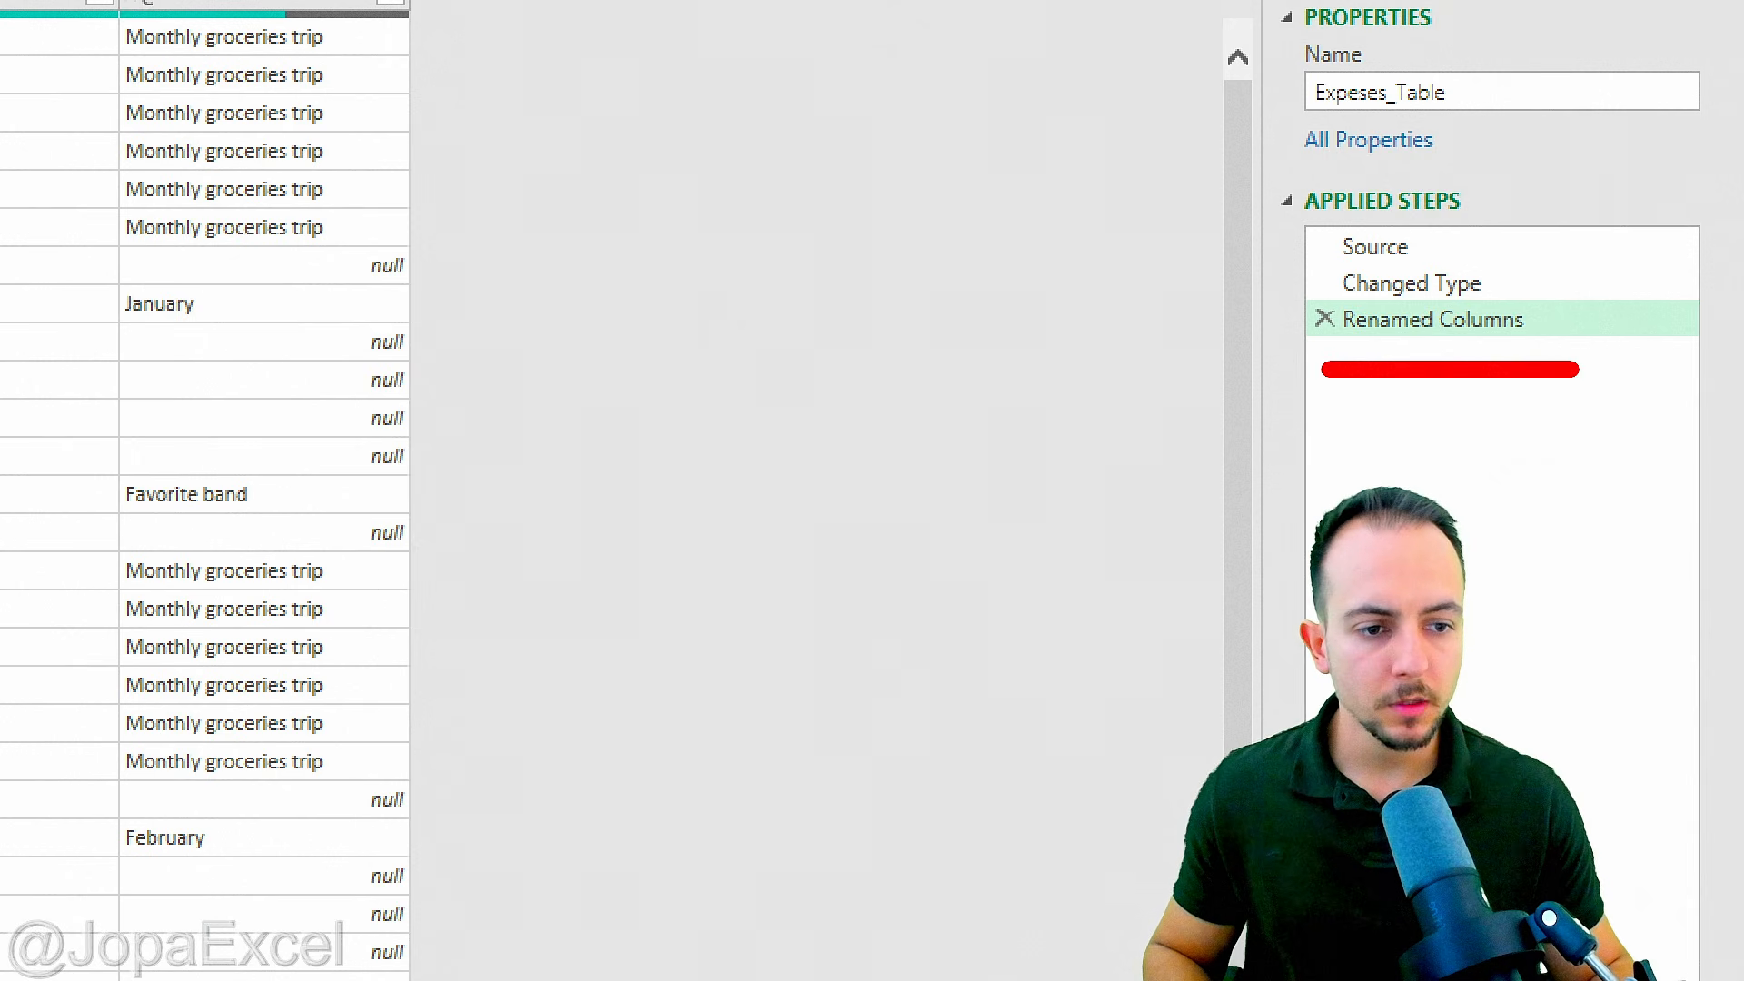
{"action": "left_click_drag", "start_coordinate": [1547, 294], "coordinate": [1602, 225]}
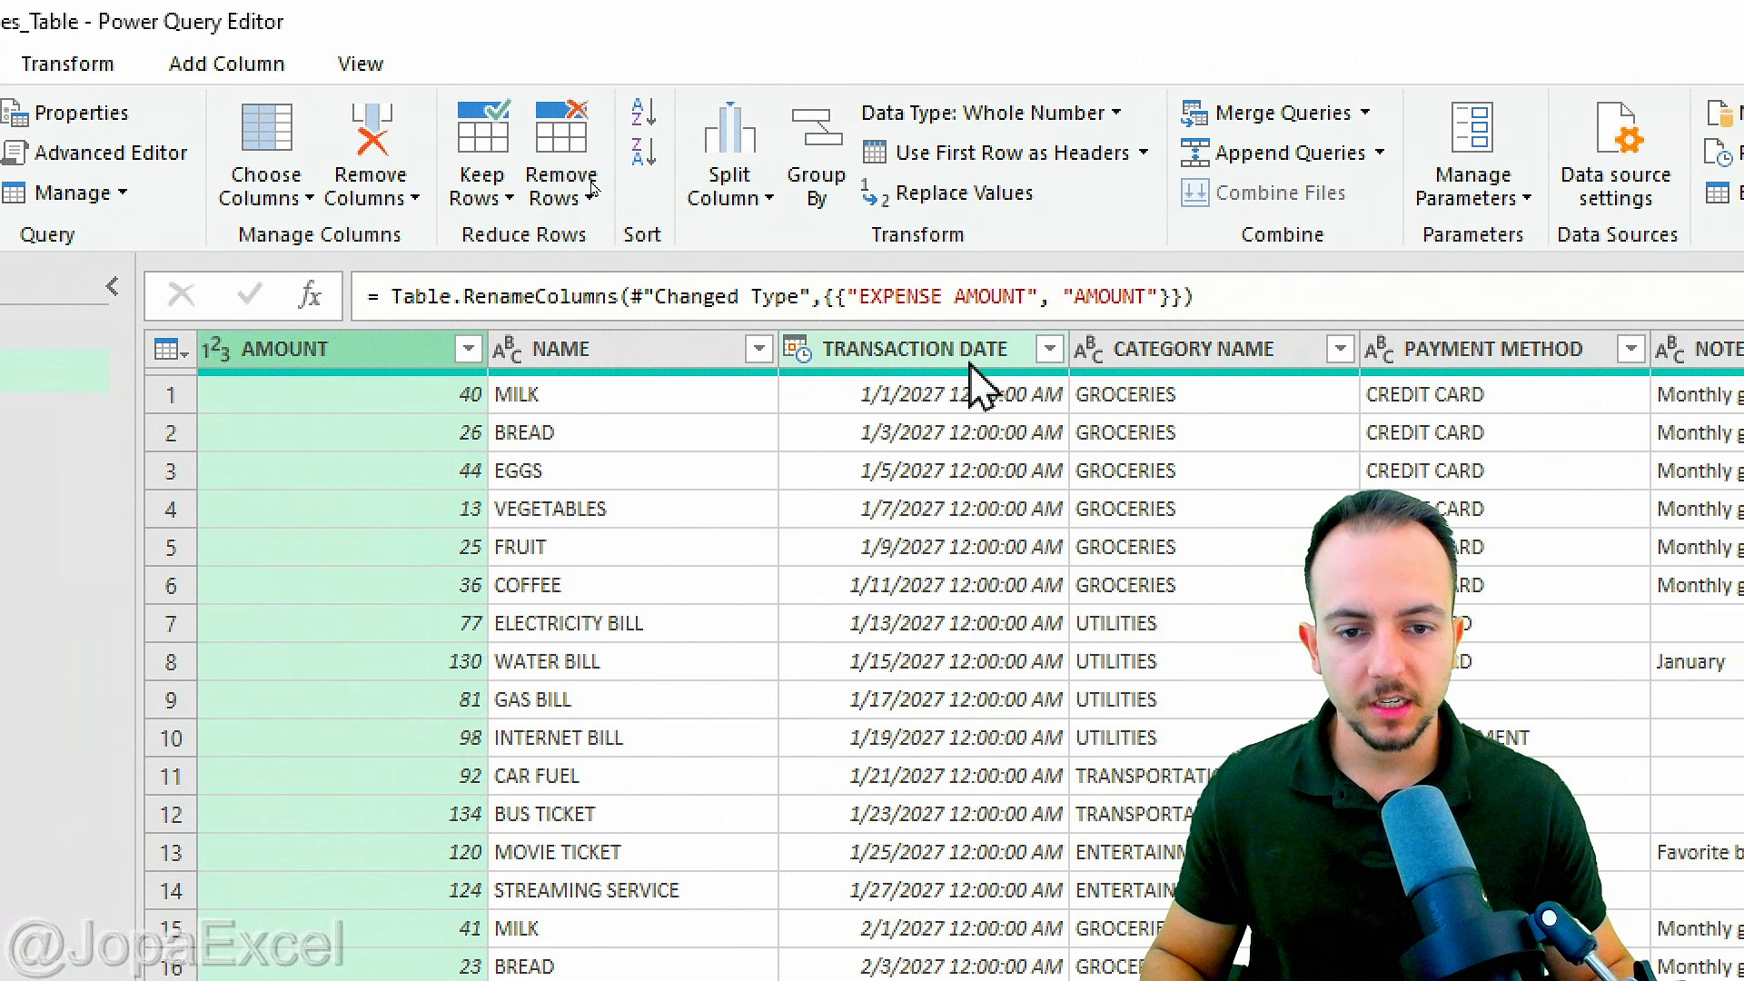
Step: Rename the TRANSACTION DATE column of Expeses_Table as DATE
{"action": "left_click", "coordinate": [919, 359]}
{"action": "double_click", "coordinate": [872, 350]}
{"action": "double_click", "coordinate": [863, 350]}
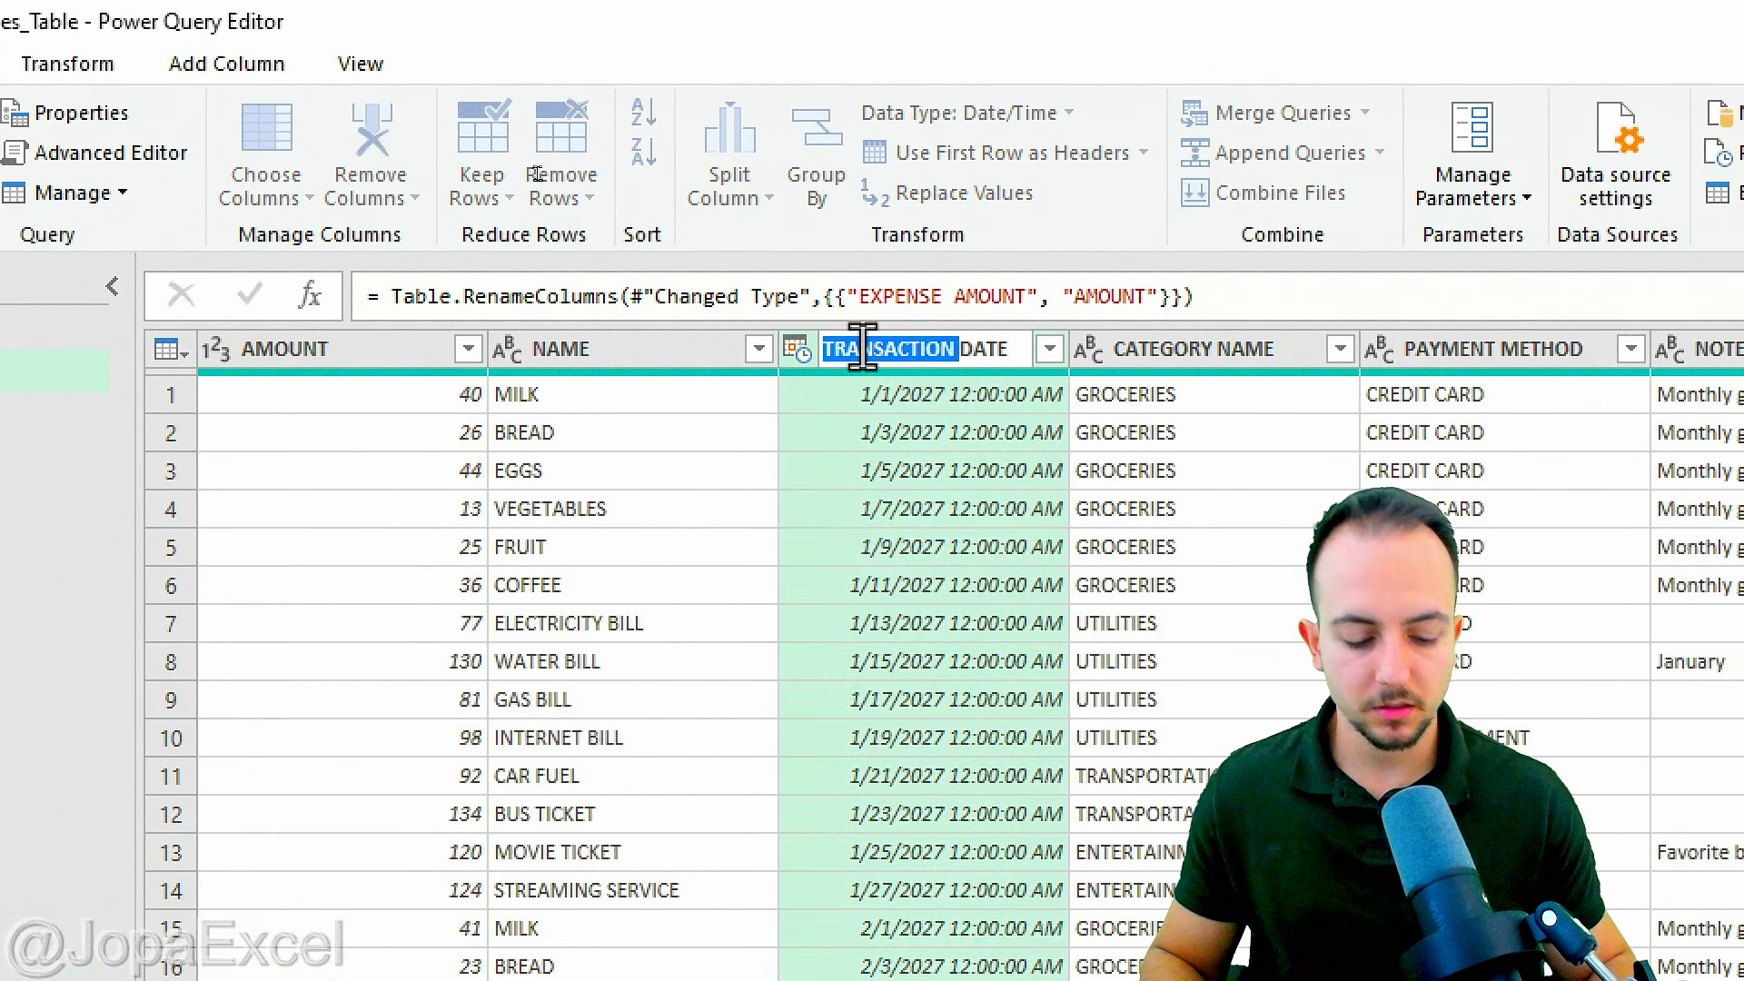
{"action": "key", "text": "End"}
{"action": "key", "text": "shift+Home"}
{"action": "key", "text": "BackSpace"}
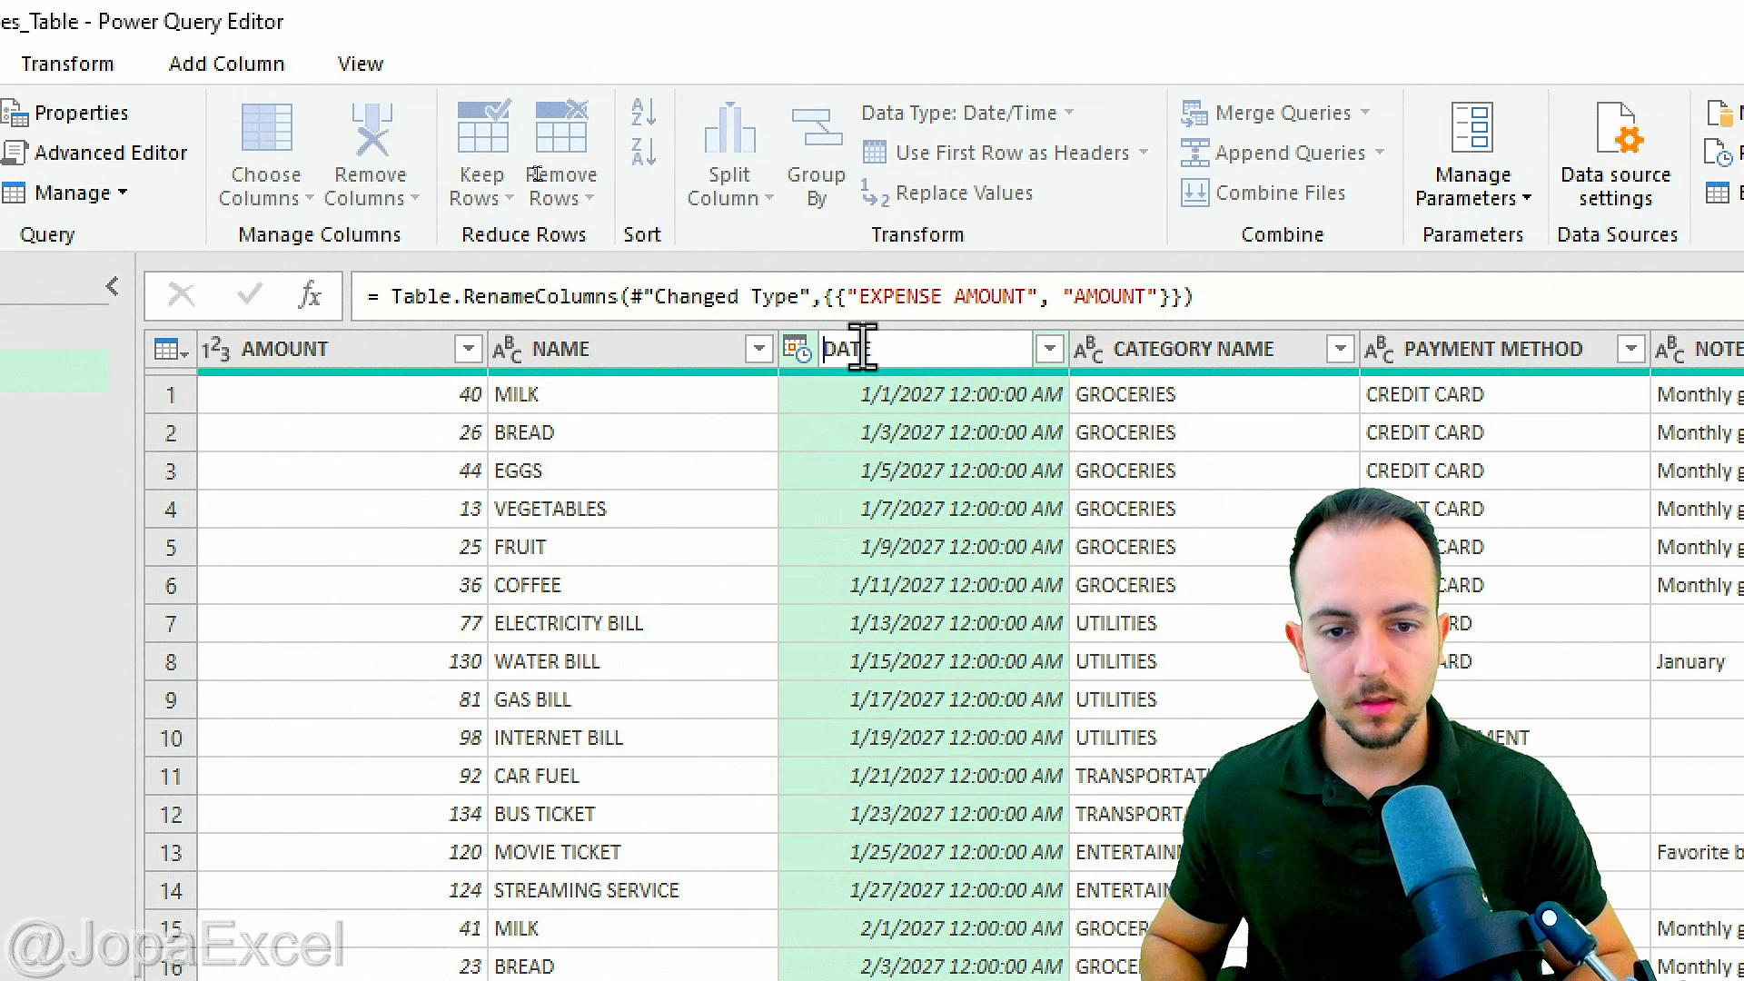
{"action": "key", "text": "Return"}
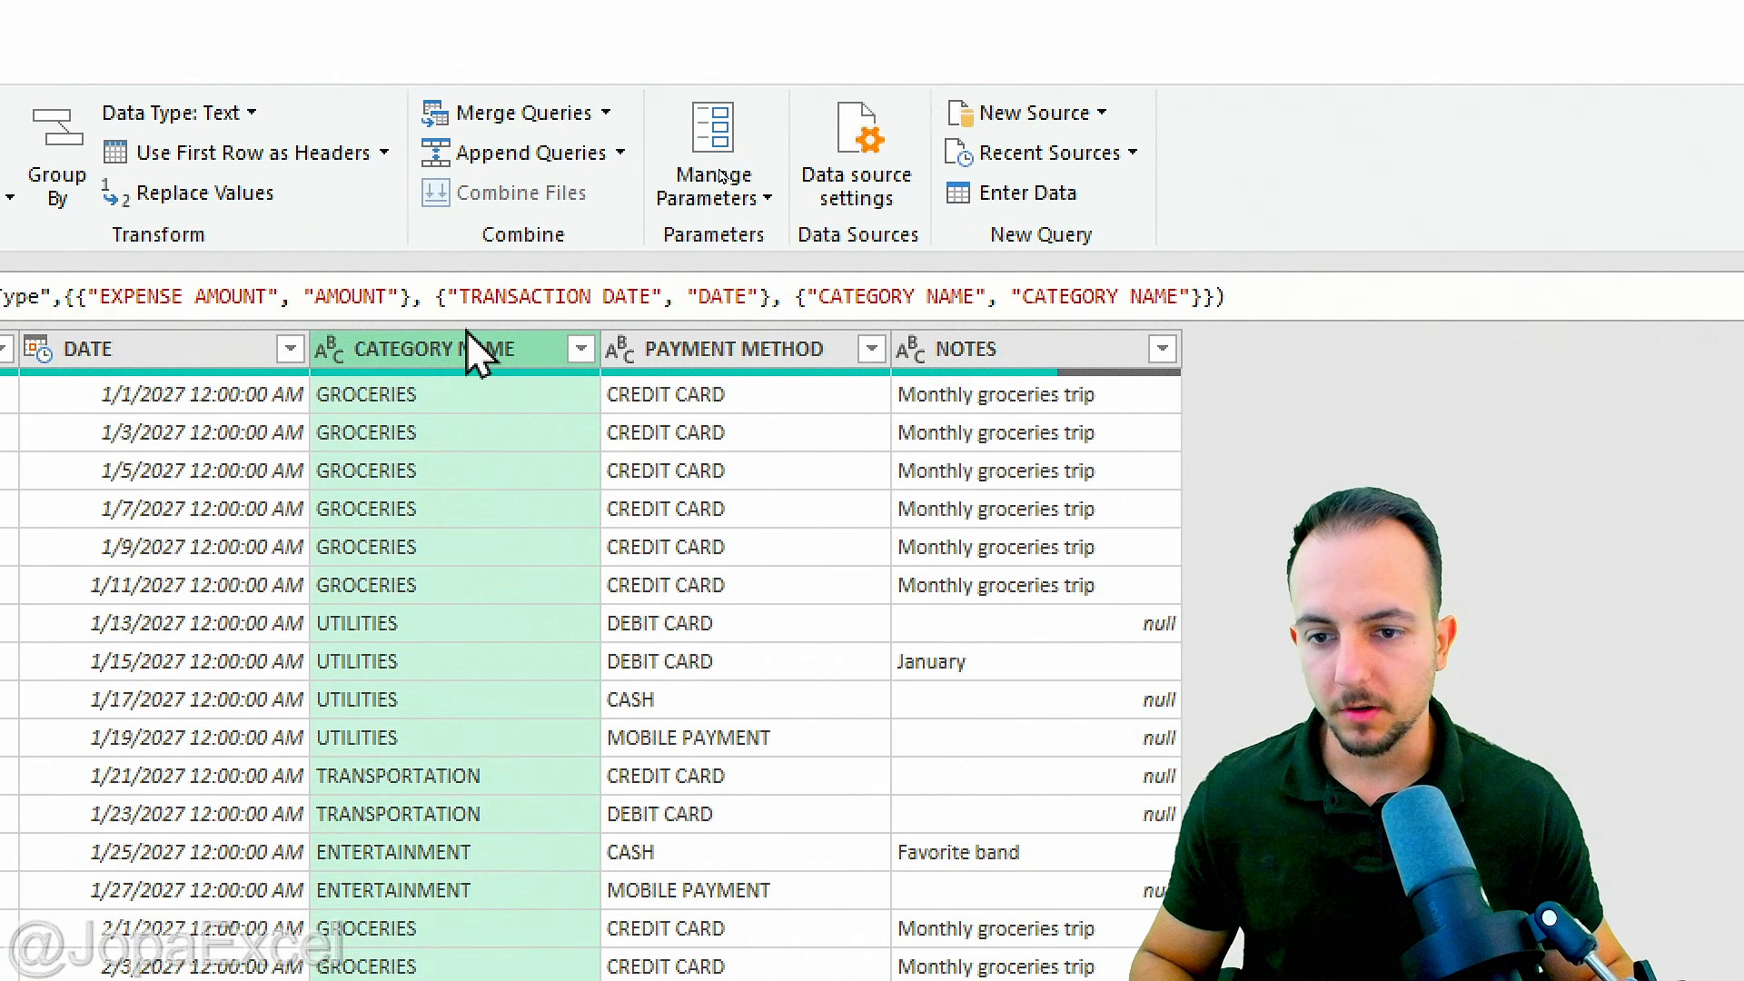
Step: Rename the CATEGORY NAME column of Expeses_Table as CATEGORY
{"action": "double_click", "coordinate": [469, 349]}
{"action": "double_click", "coordinate": [469, 349]}
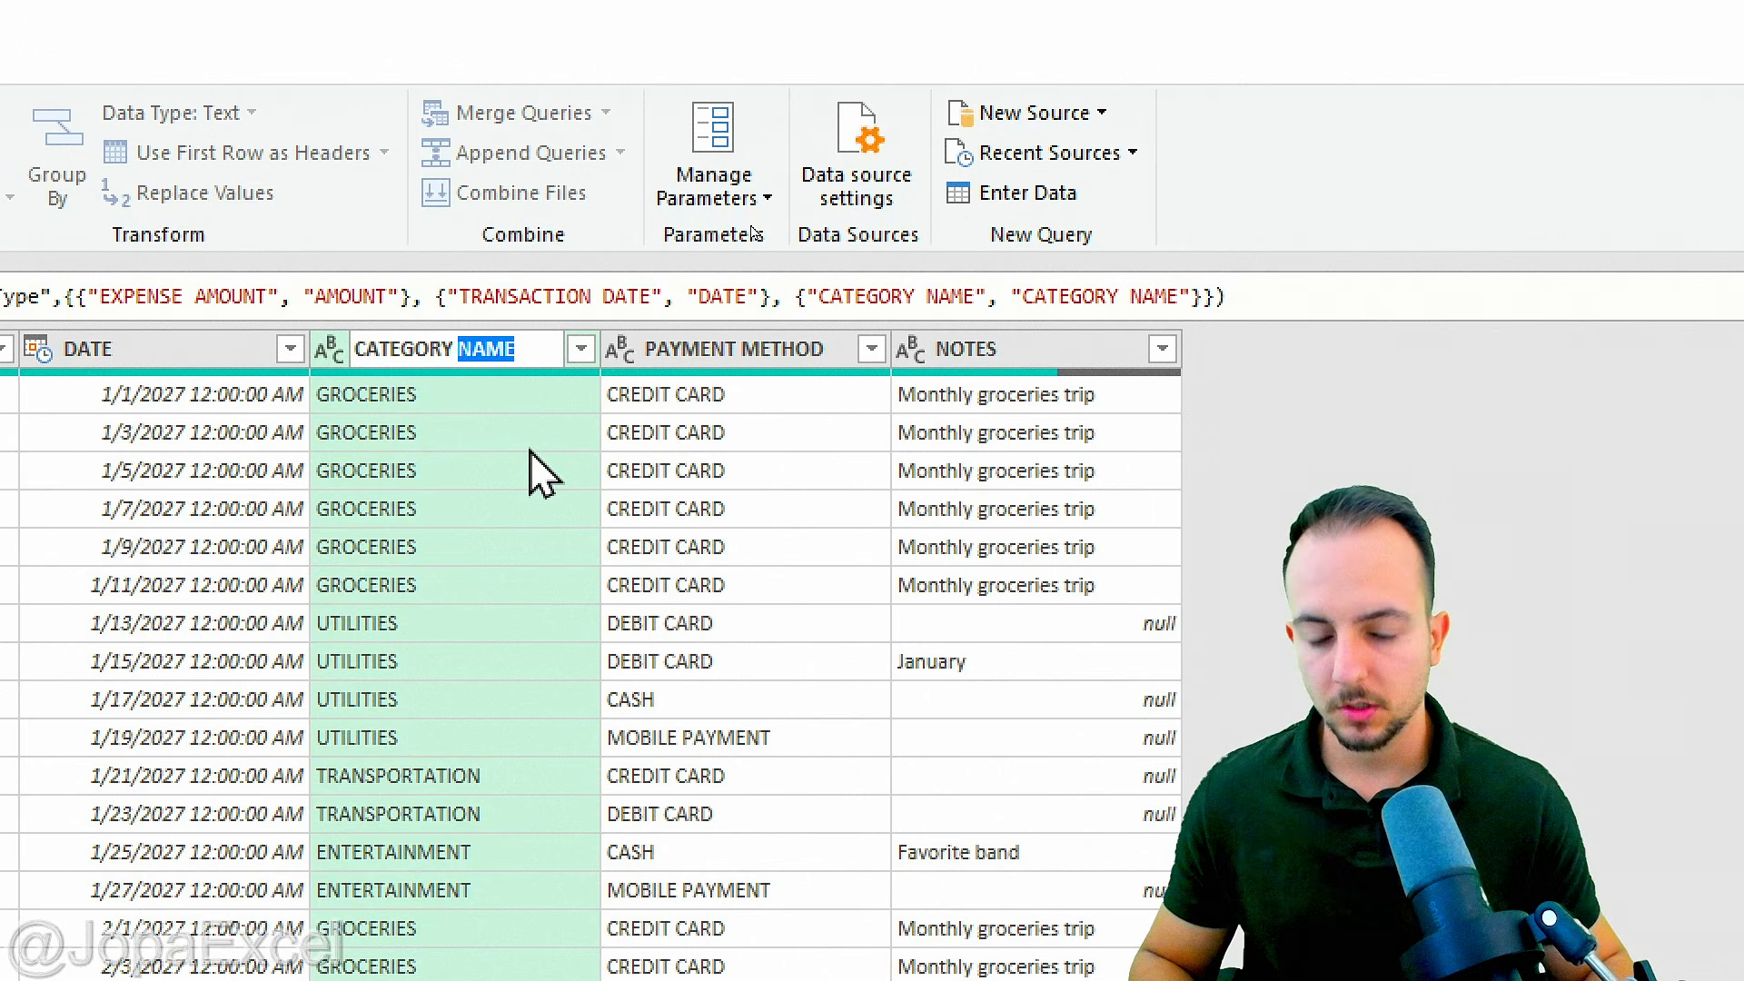
{"action": "key", "text": "BackSpace"}
{"action": "key", "text": "BackSpace"}
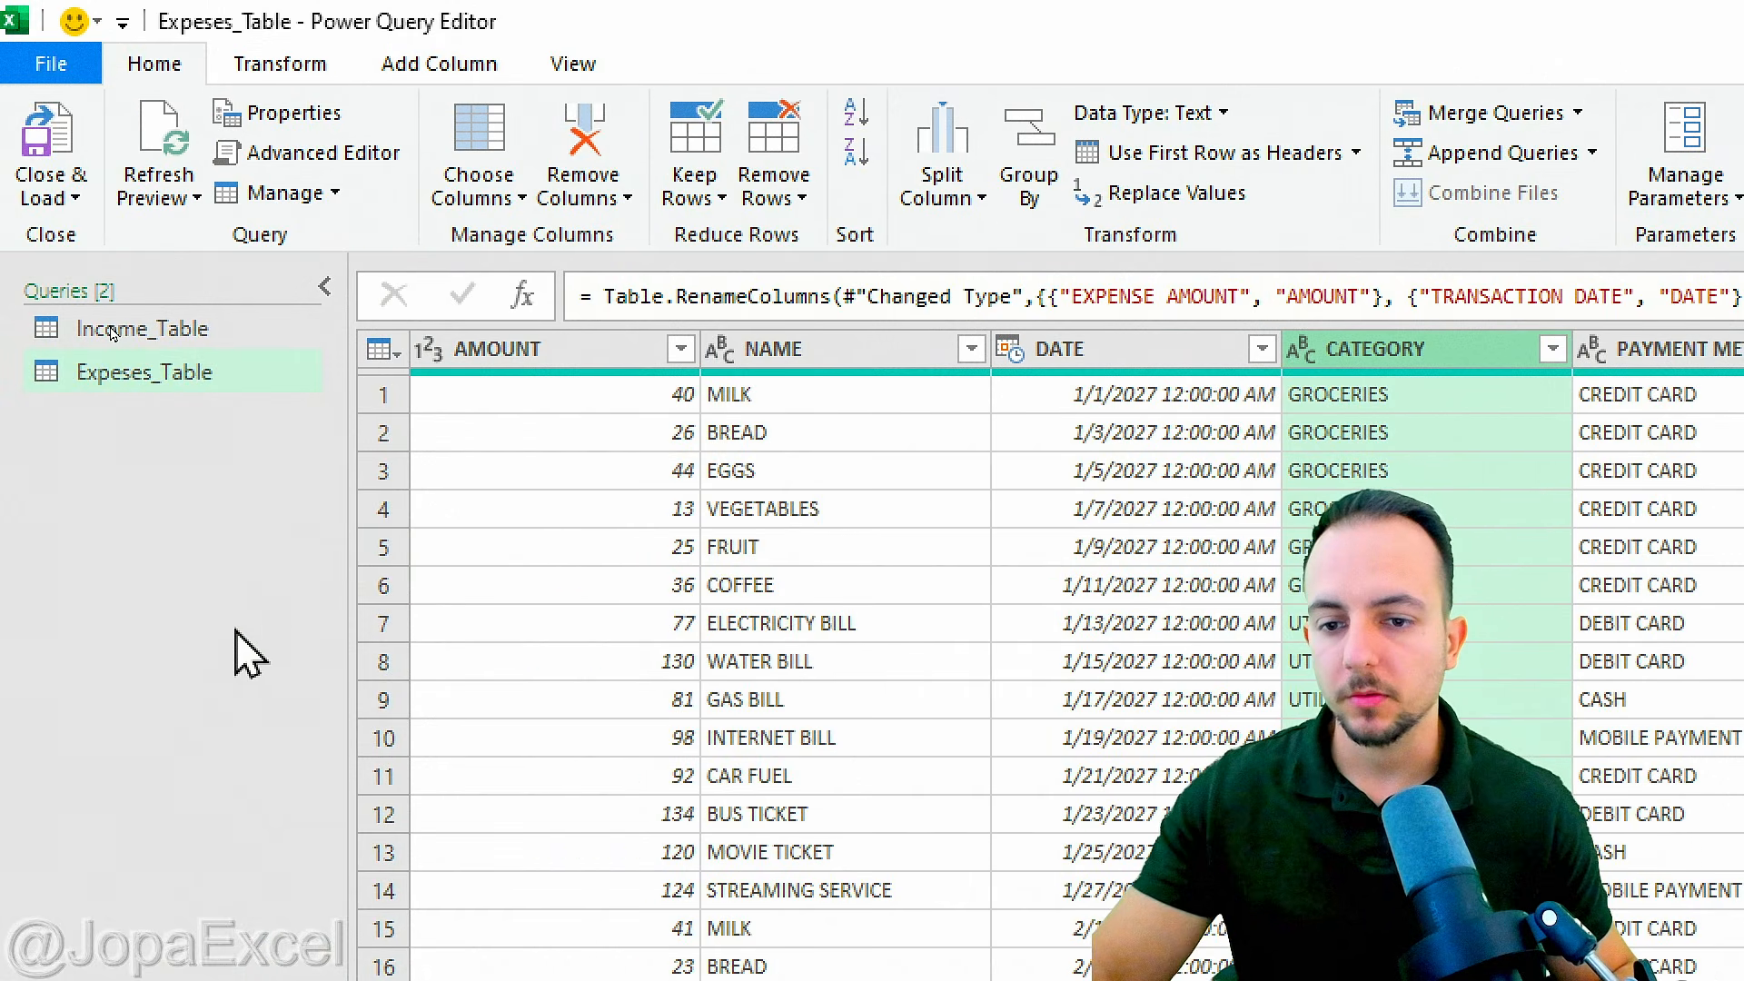
Step: Multiply every value in the AMOUNT column of Expeses_Table by -1
{"action": "left_click", "coordinate": [533, 359]}
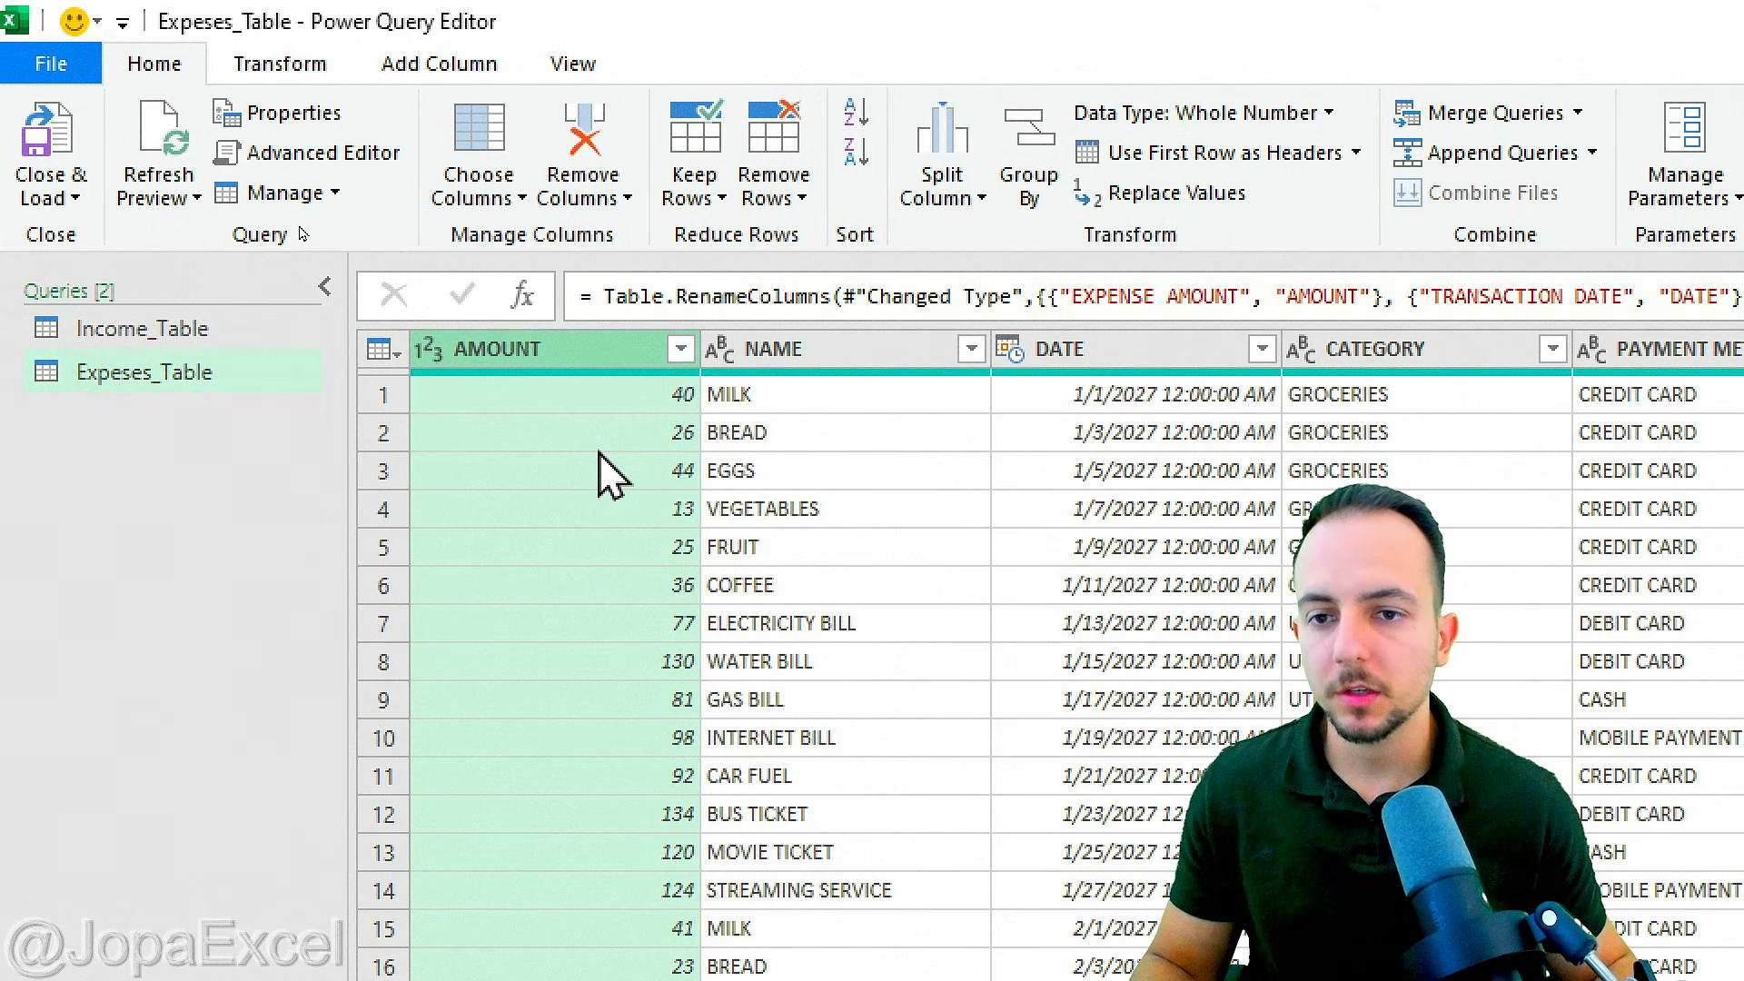
{"action": "left_click", "coordinate": [416, 83]}
{"action": "left_click", "coordinate": [327, 71]}
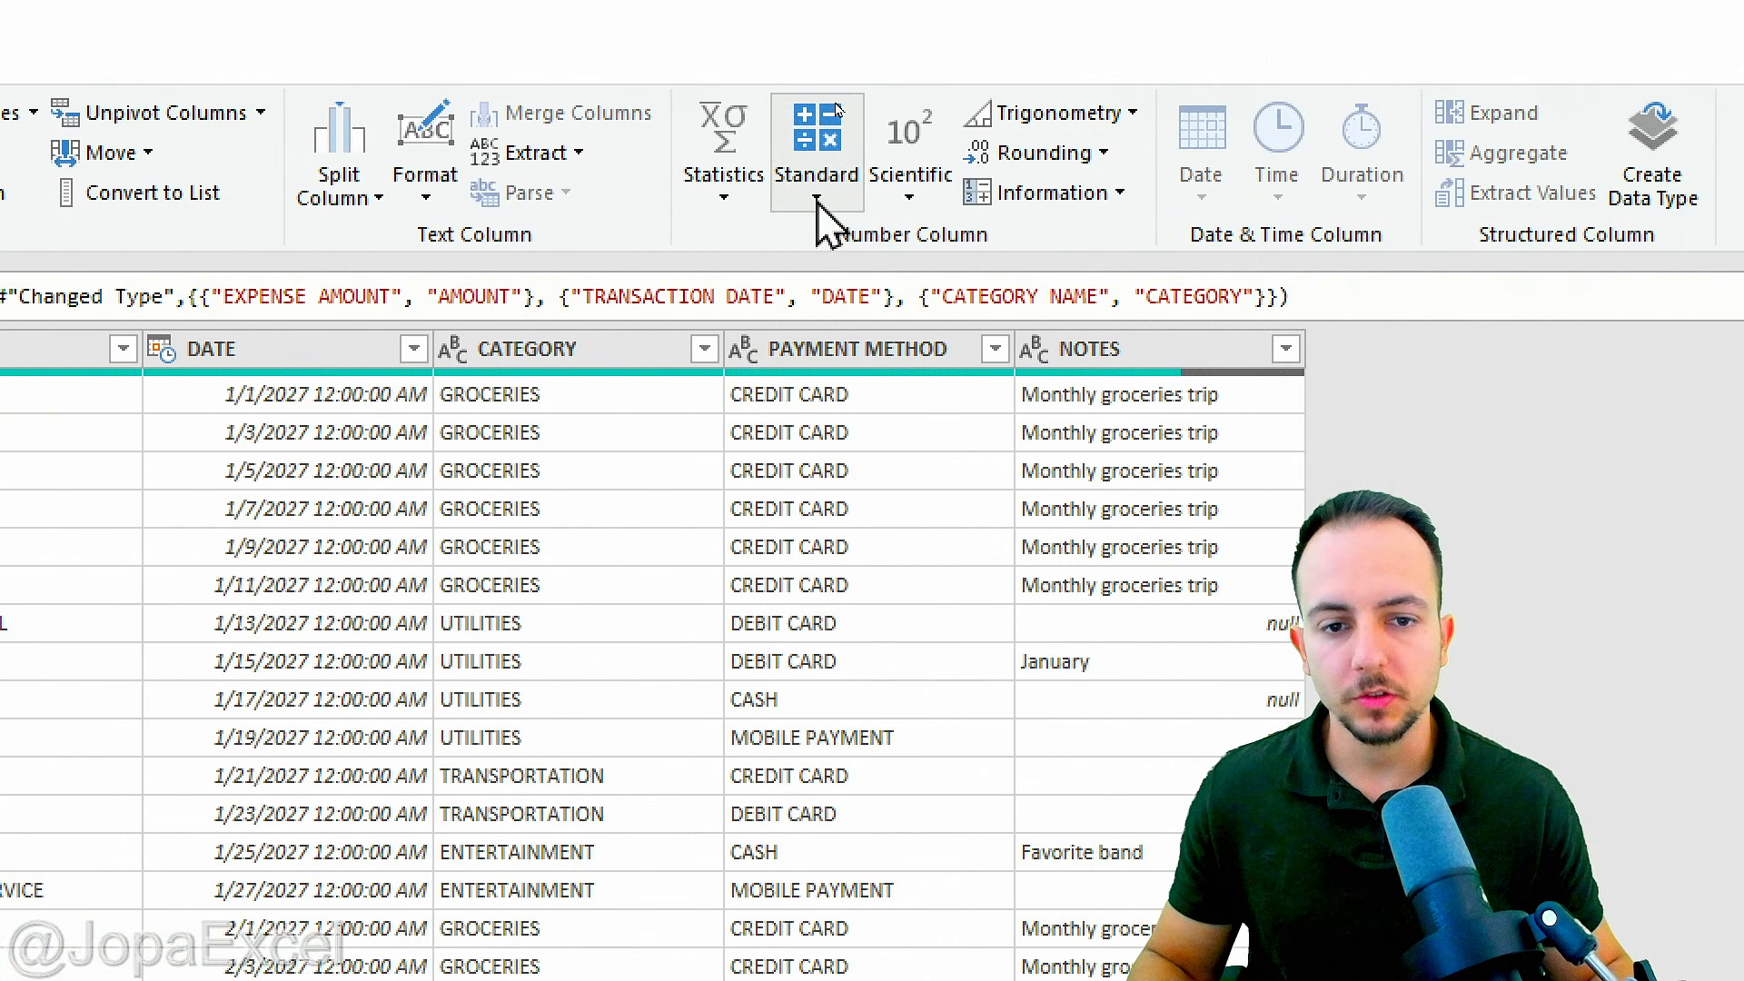
{"action": "left_click", "coordinate": [840, 218]}
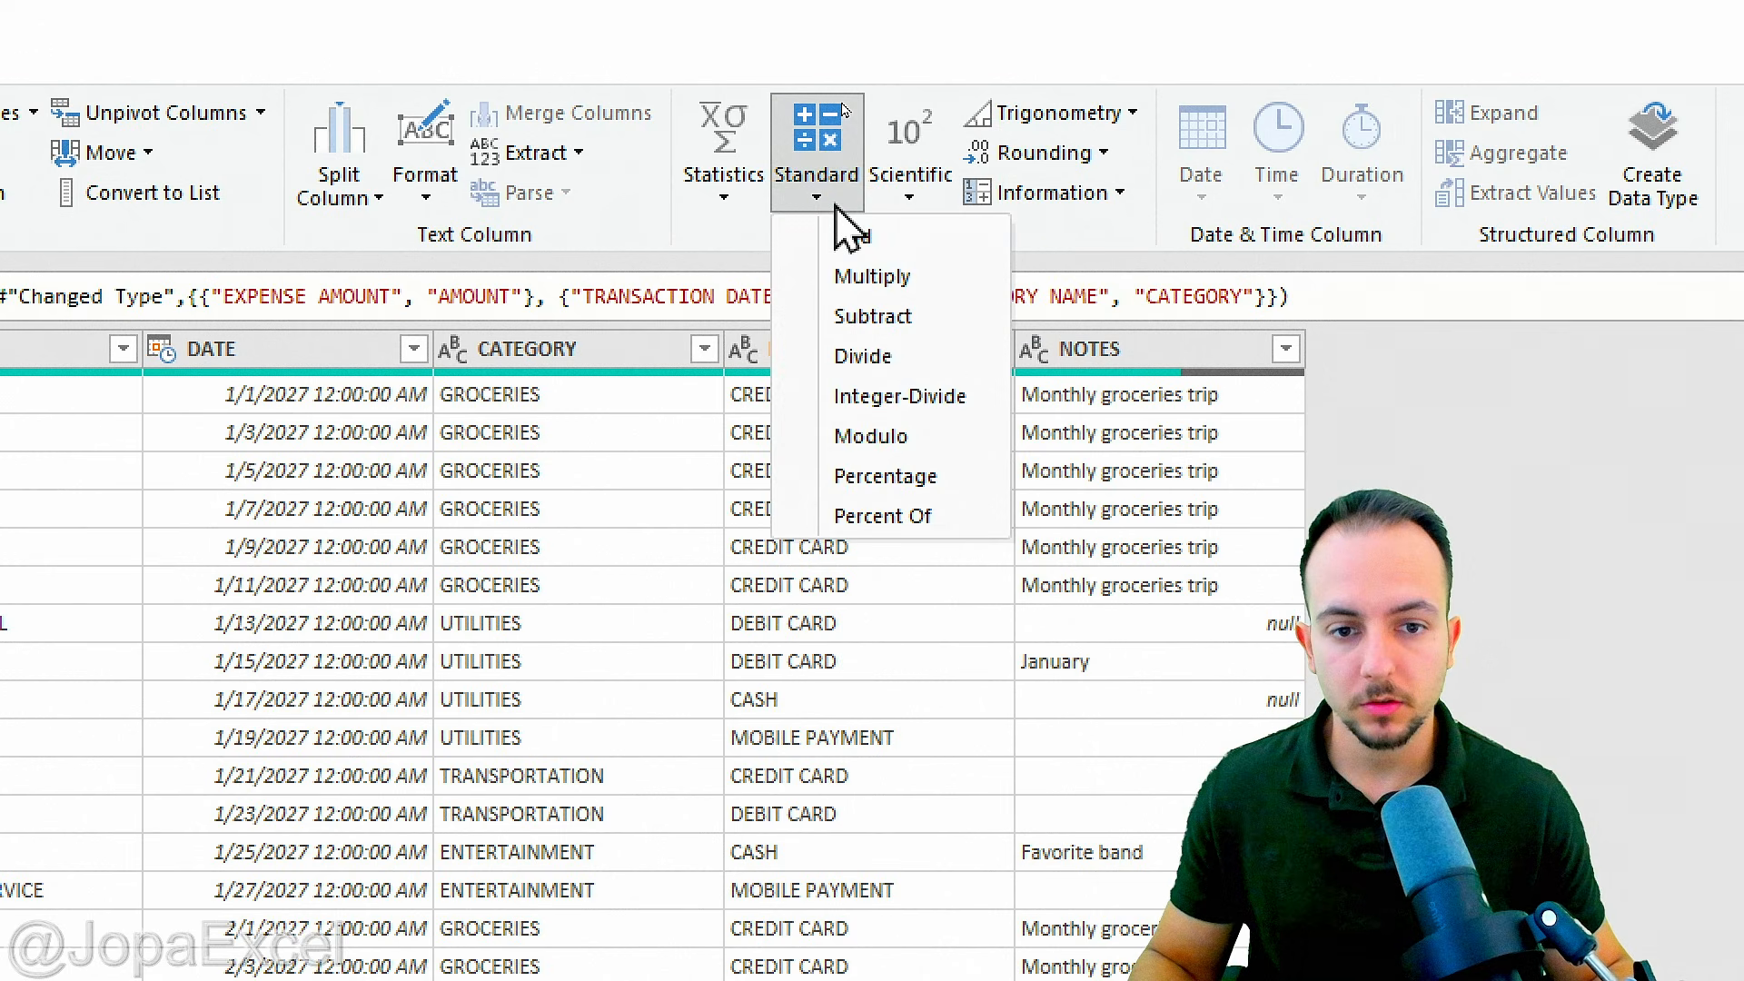
{"action": "left_click", "coordinate": [887, 278]}
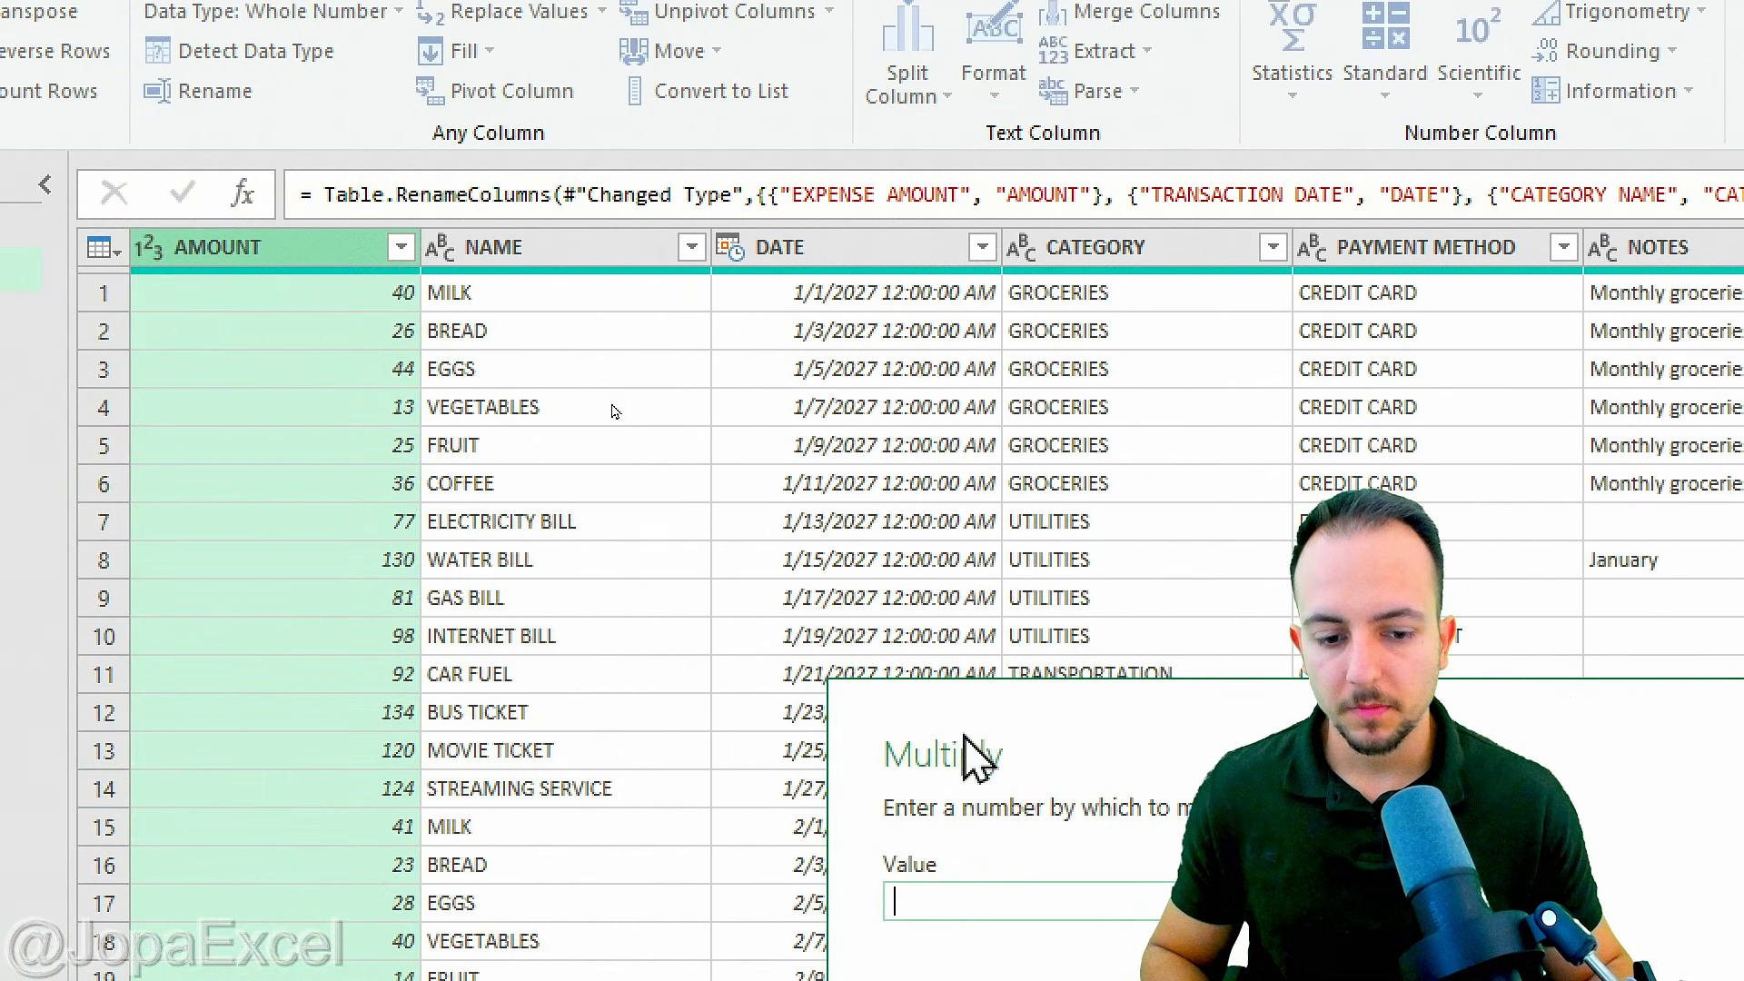
{"action": "left_click_drag", "start_coordinate": [964, 737], "coordinate": [591, 201]}
{"action": "left_click", "coordinate": [645, 353]}
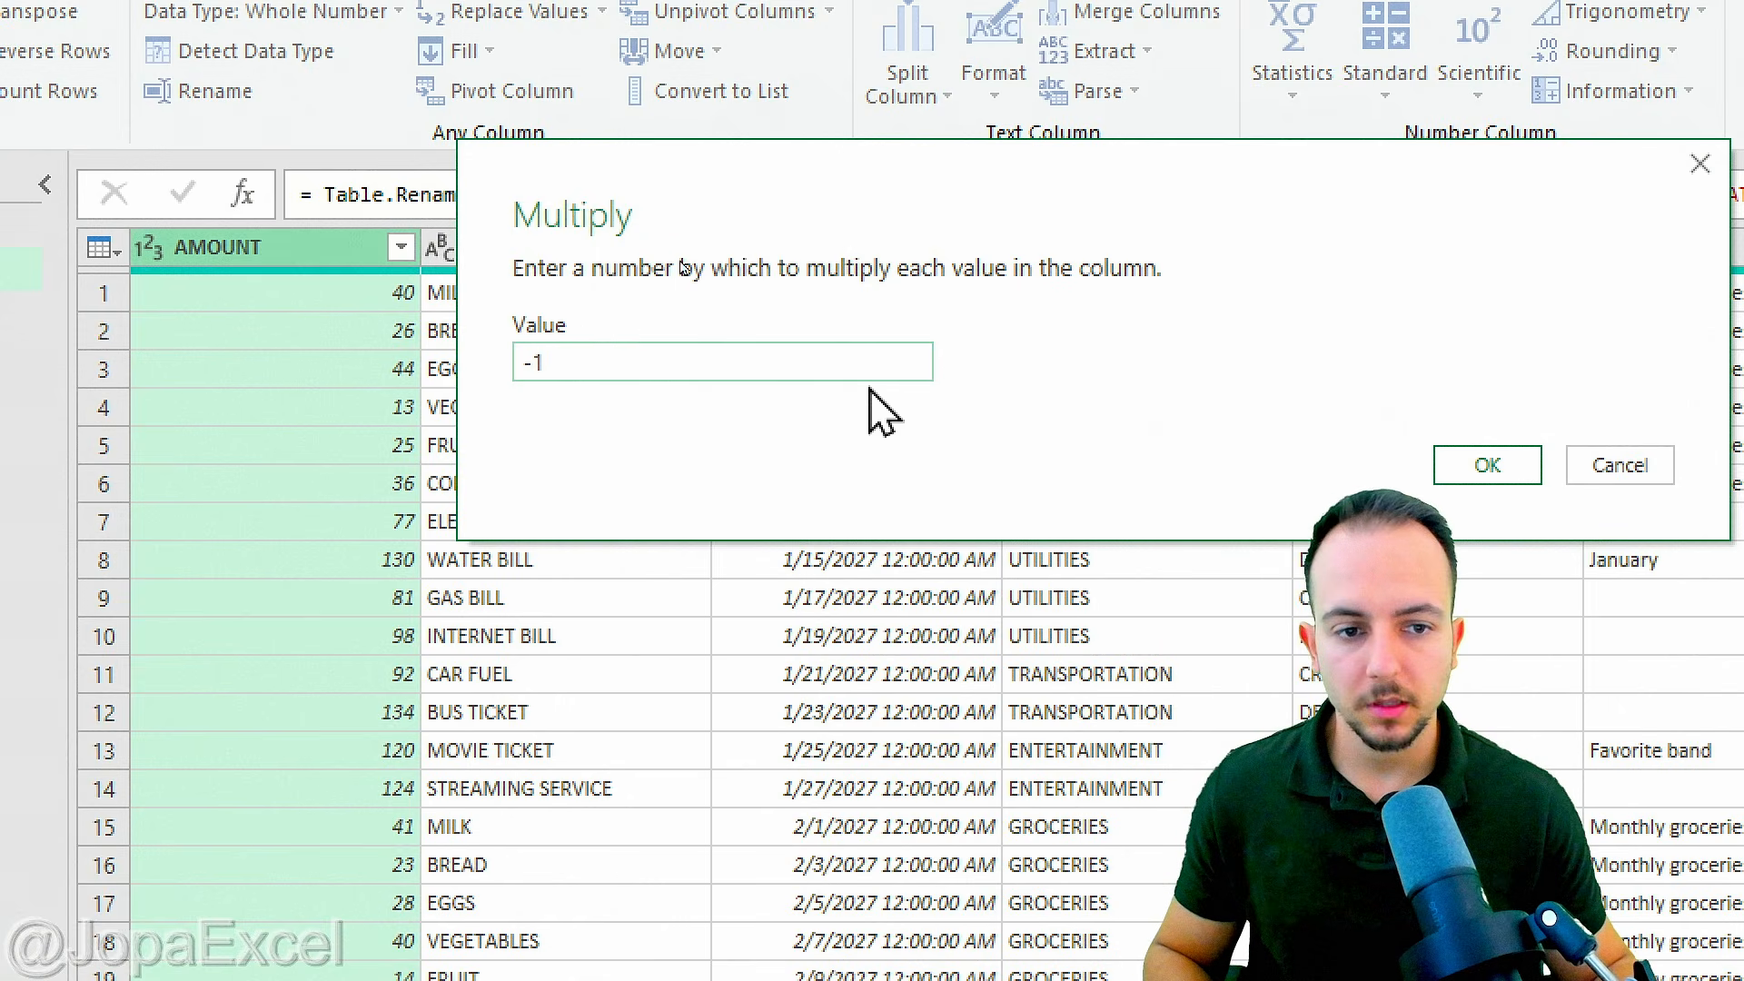
{"action": "left_click", "coordinate": [1487, 464]}
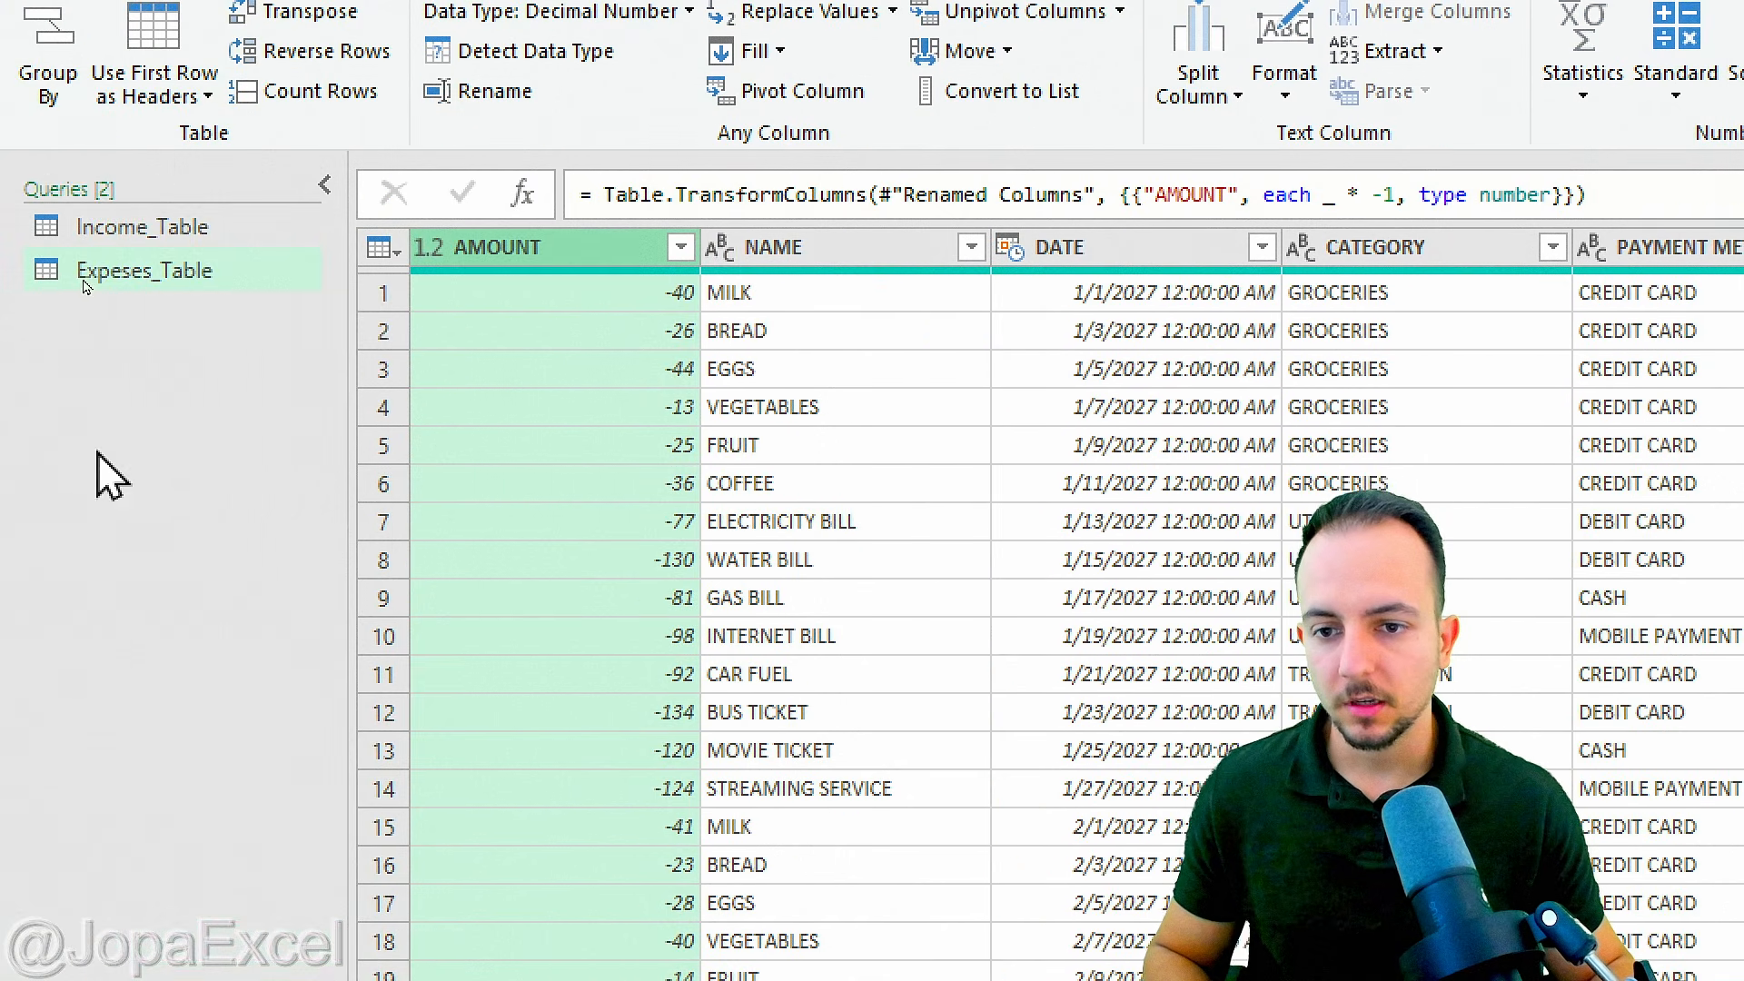
Step: Examine the AMOUNT values of Expeses_Table and the two entries in the query list
{"action": "key", "text": "ctrl+2"}
{"action": "mouse_move", "coordinate": [396, 266]}
{"action": "left_mouse_down"}
{"action": "mouse_move", "coordinate": [337, 289]}
{"action": "mouse_move", "coordinate": [503, 542]}
{"action": "left_mouse_up"}
{"action": "left_click_drag", "start_coordinate": [781, 540], "coordinate": [595, 257]}
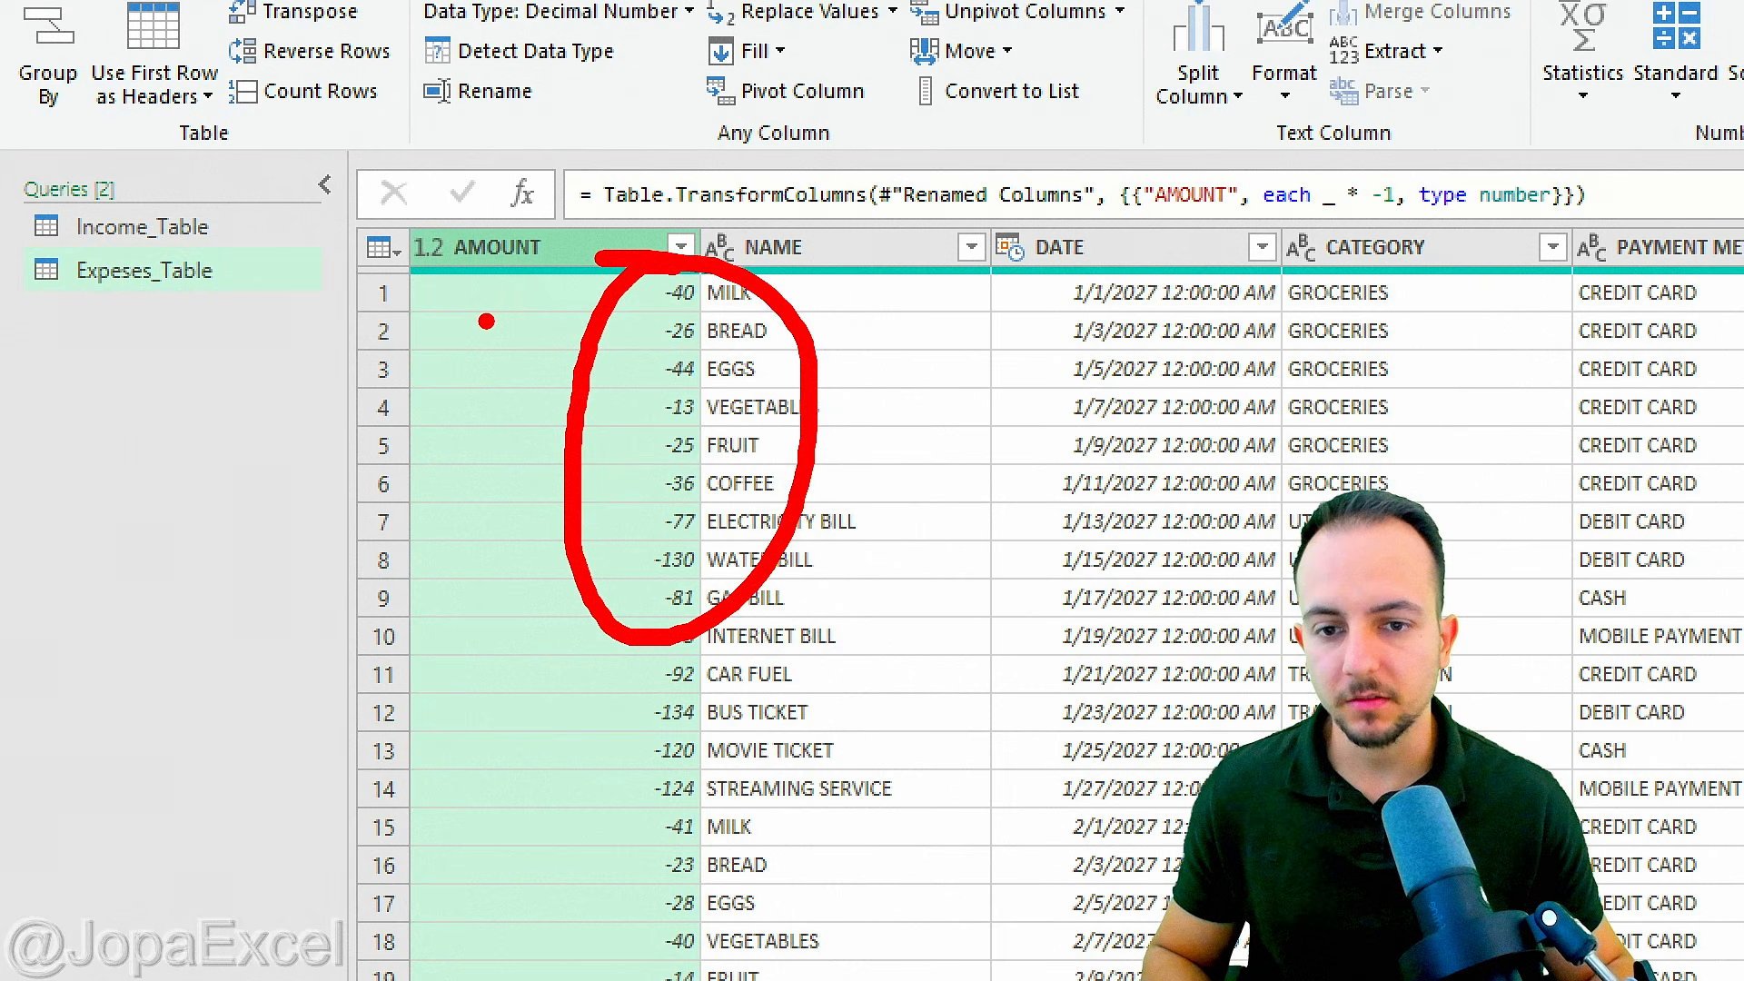
{"action": "key", "text": "Escape"}
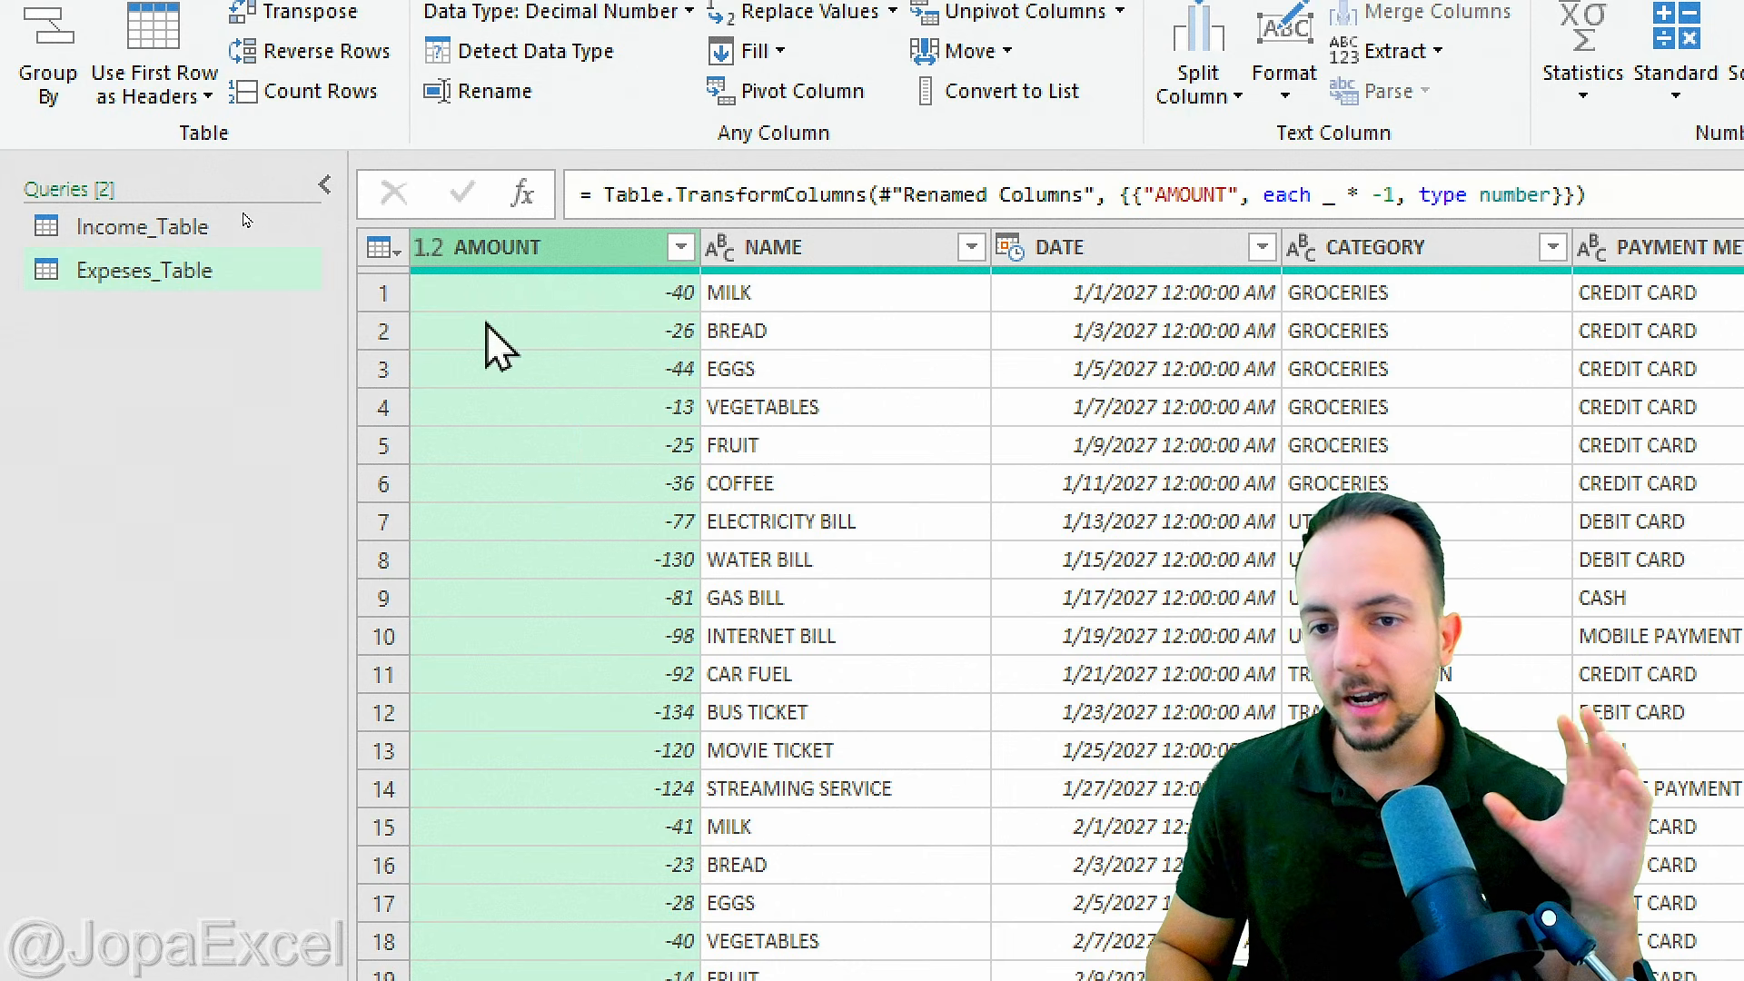
{"action": "key", "text": "Escape"}
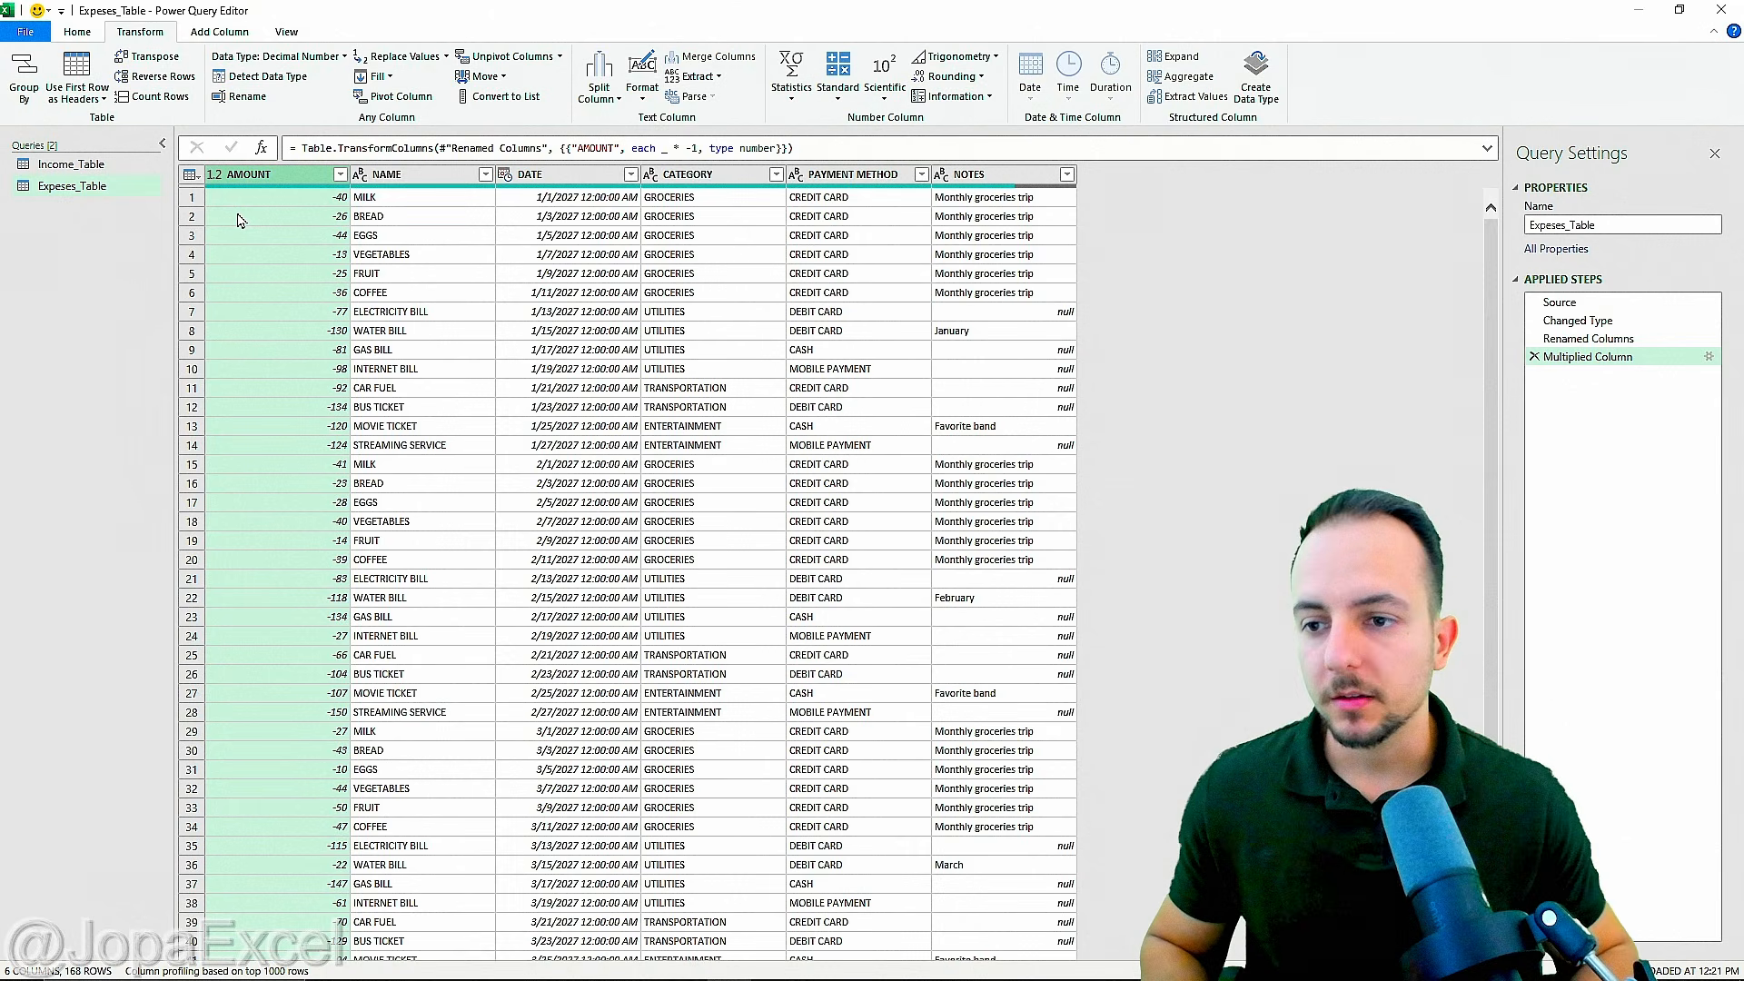
{"action": "key", "text": "ctrl+1"}
{"action": "left_click", "coordinate": [71, 189]}
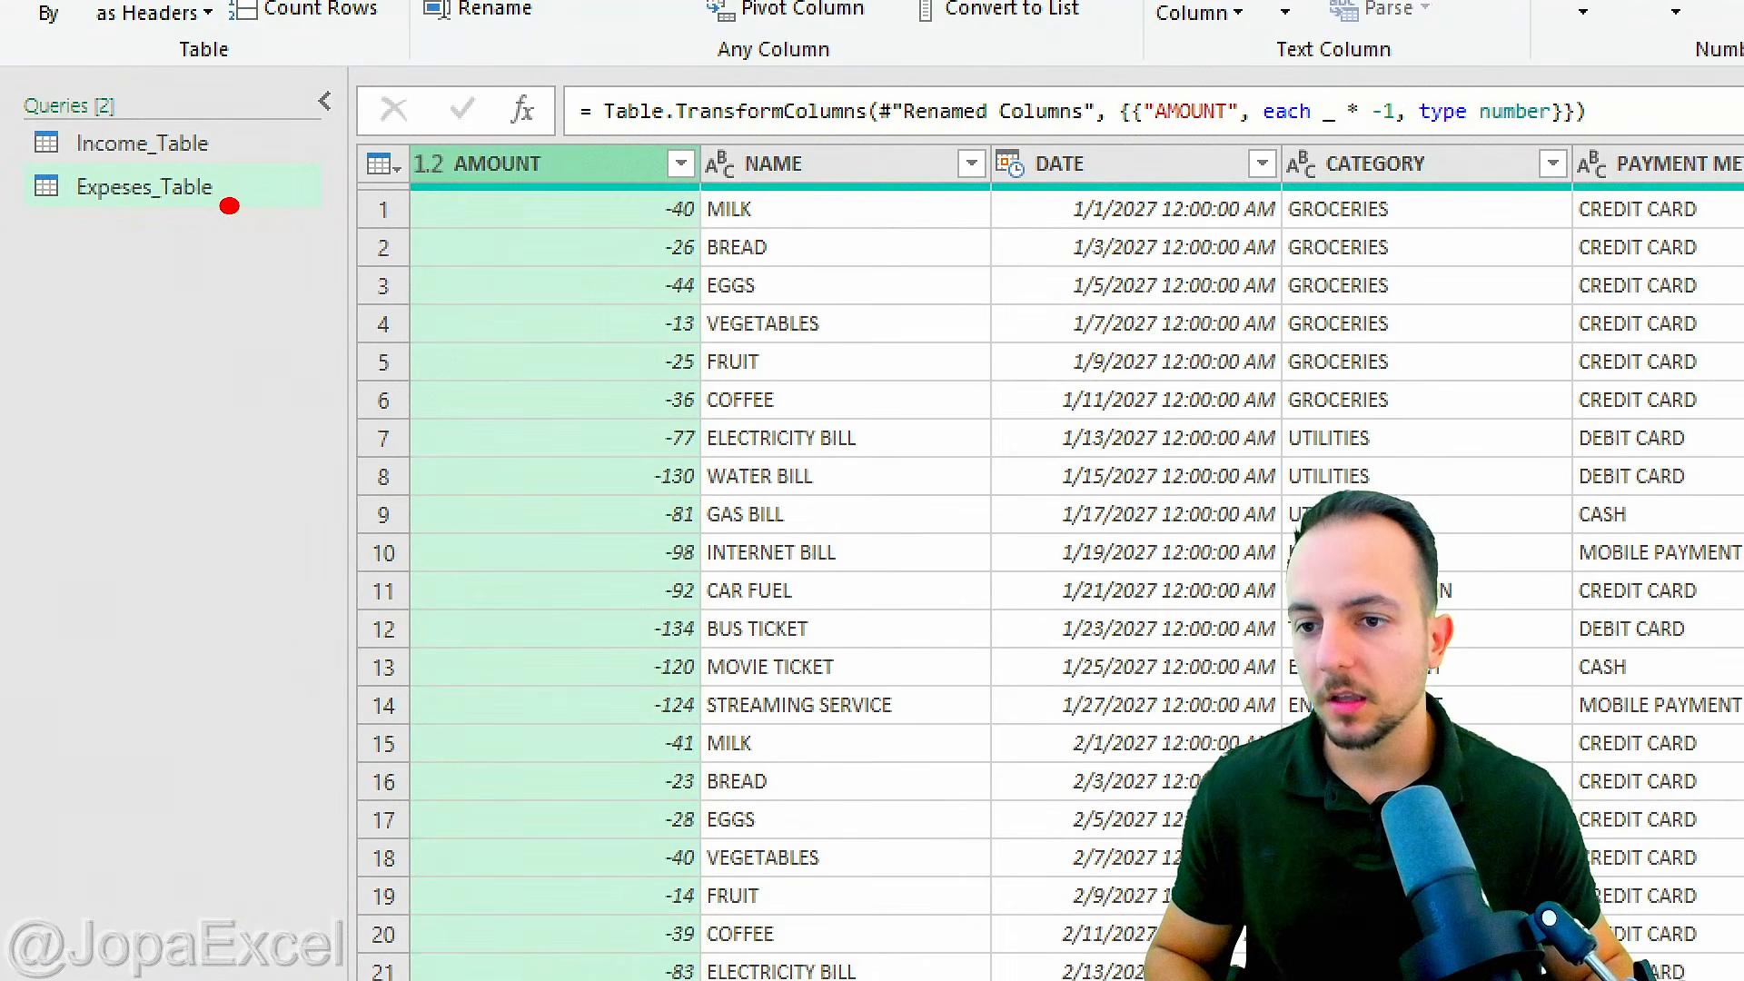
{"action": "left_click_drag", "start_coordinate": [229, 207], "coordinate": [293, 112]}
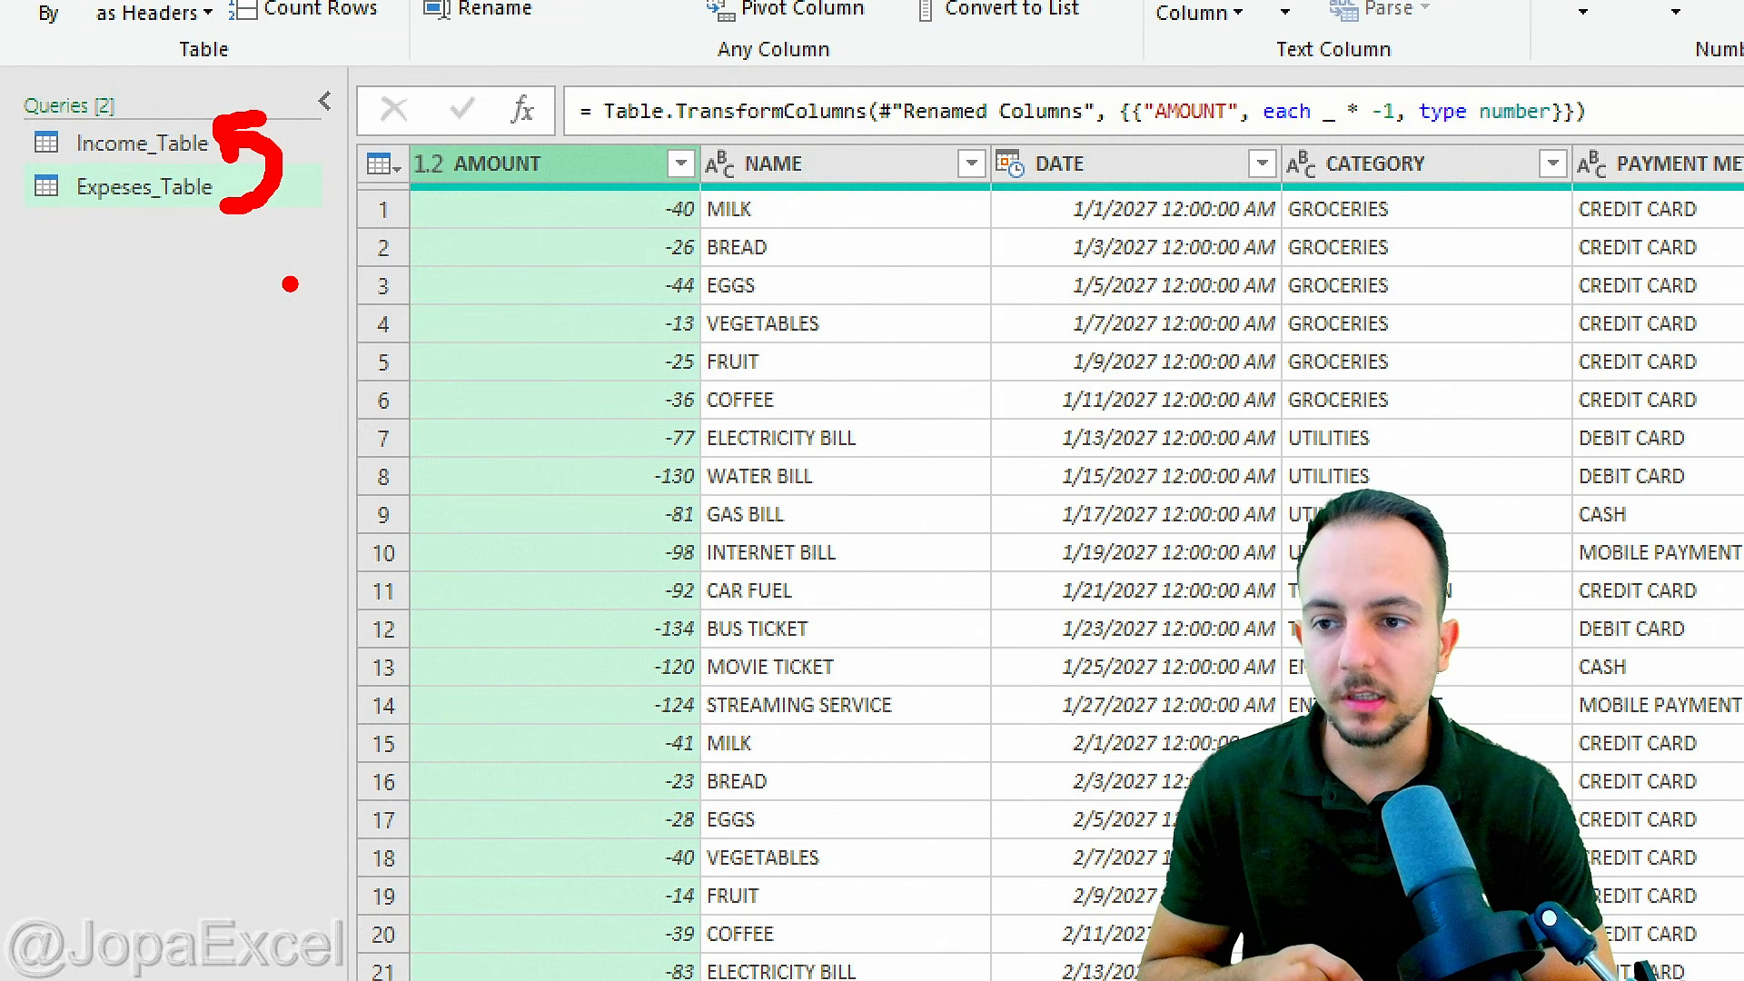
{"action": "key", "text": "e"}
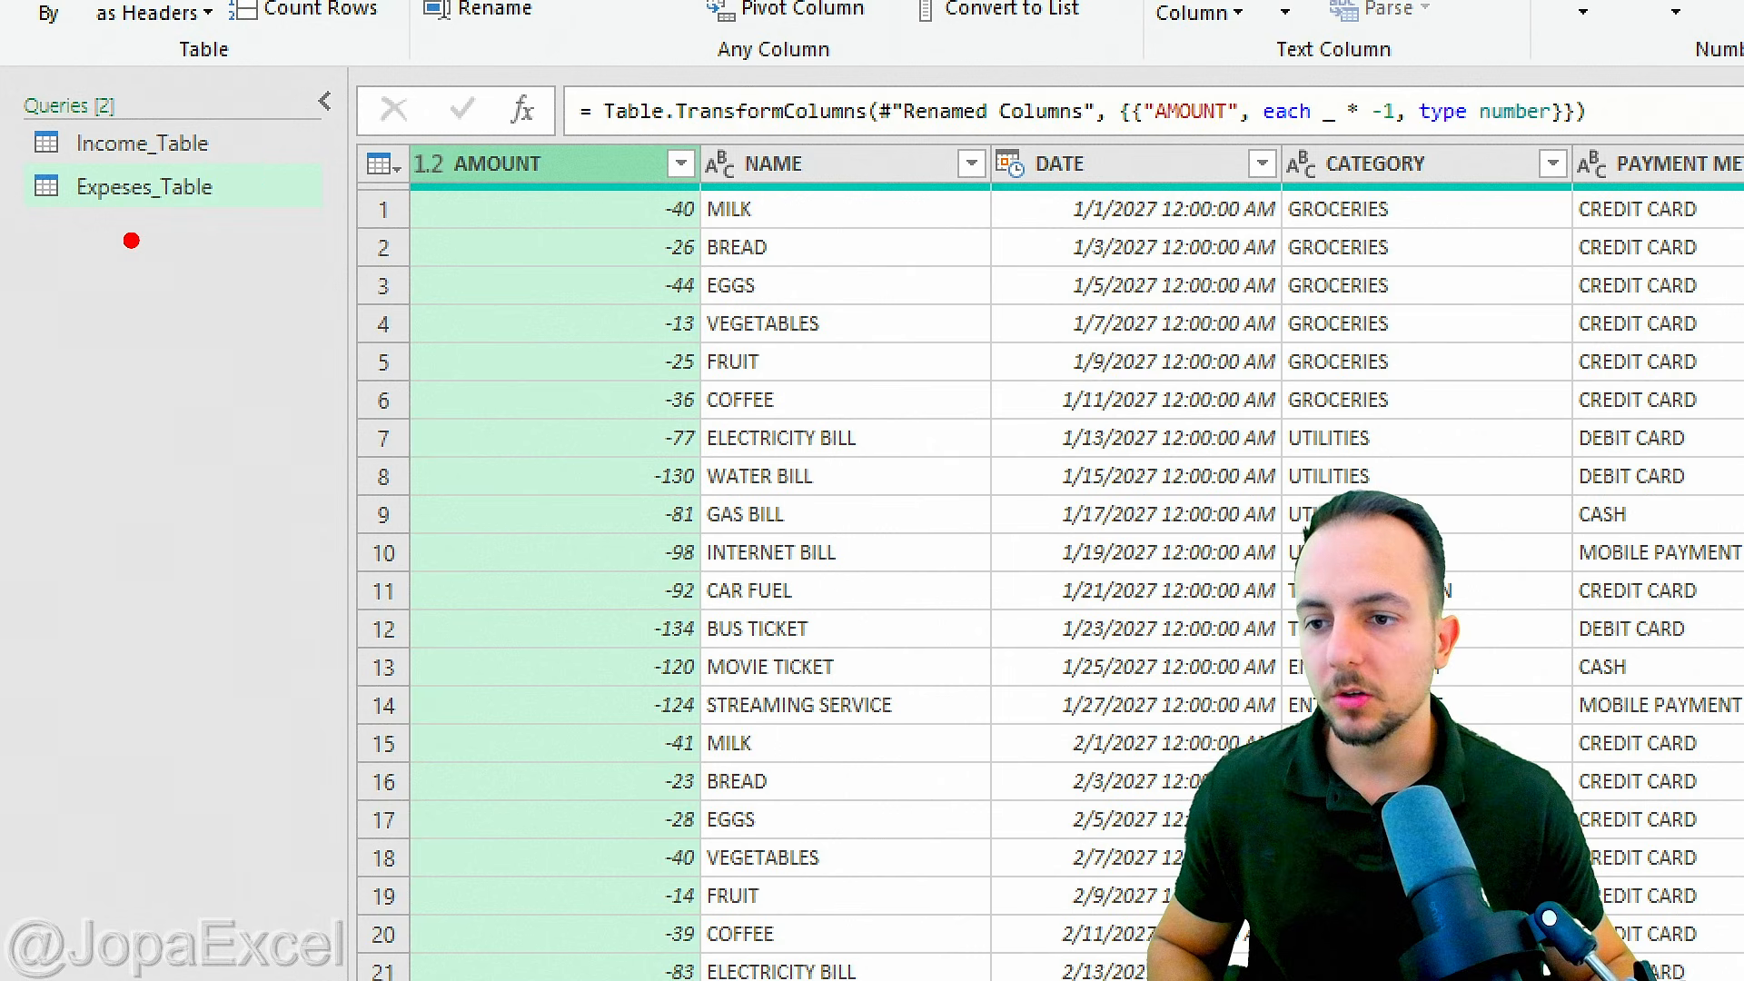
{"action": "left_click_drag", "start_coordinate": [56, 224], "coordinate": [270, 318]}
{"action": "left_click_drag", "start_coordinate": [282, 302], "coordinate": [410, 385]}
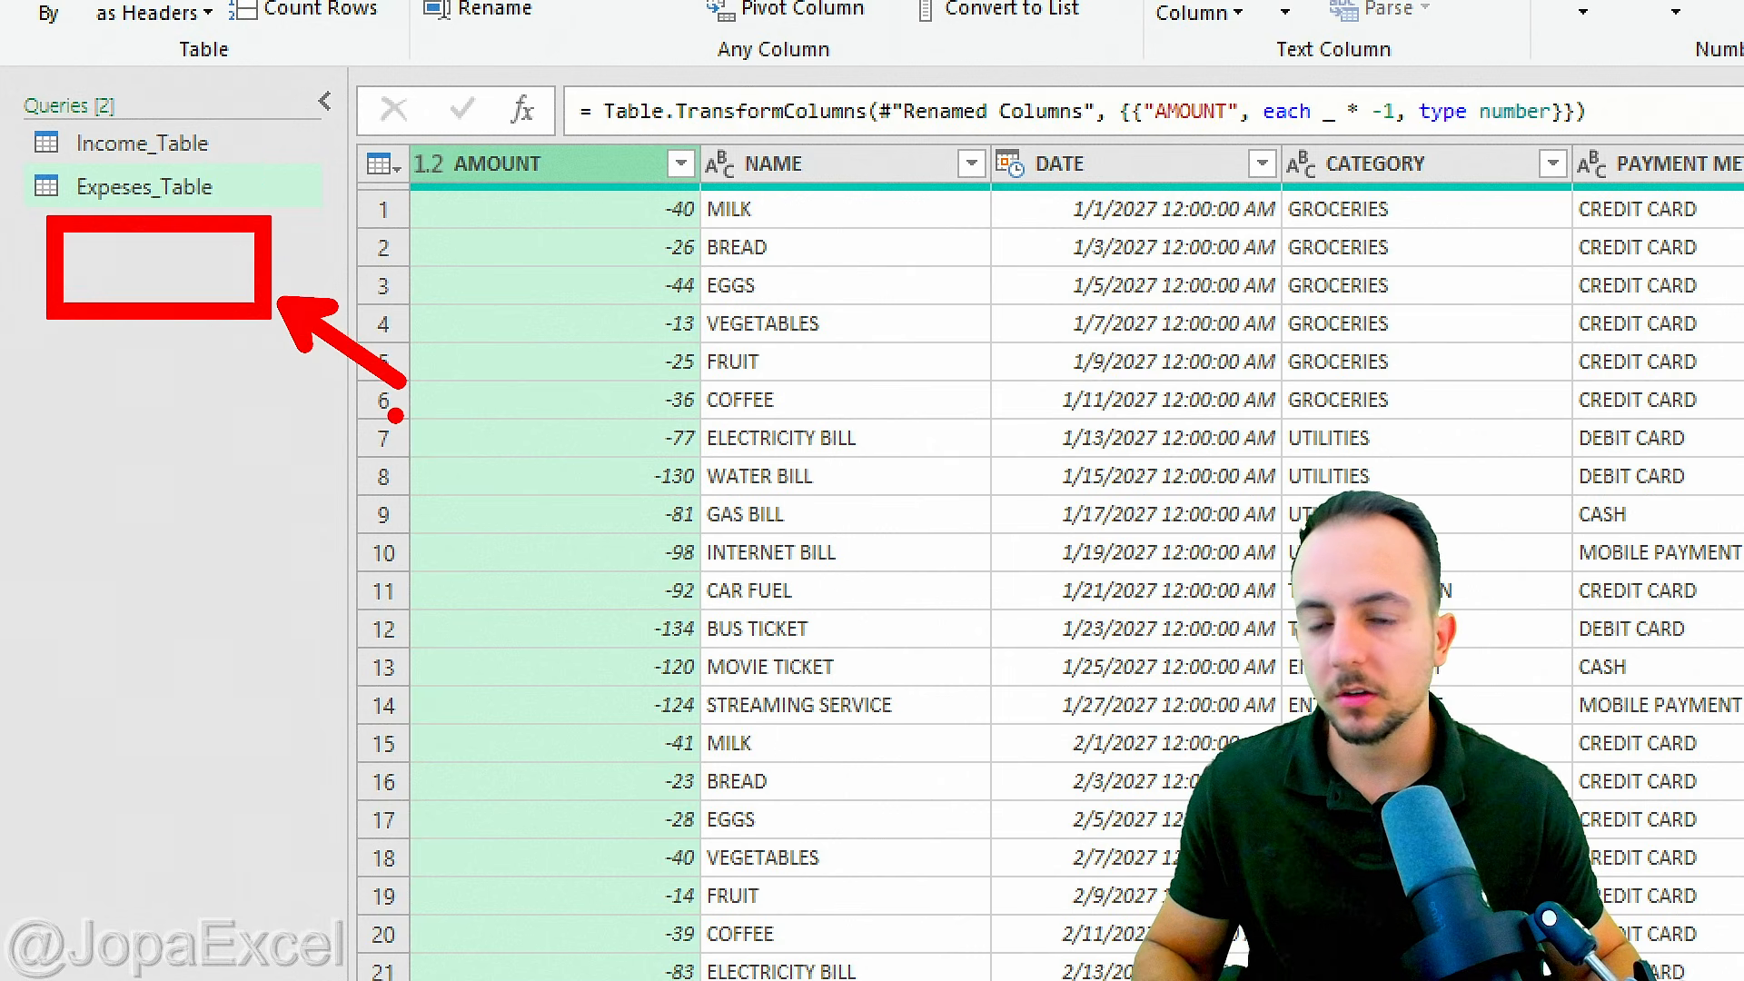
{"action": "key", "text": "Escape"}
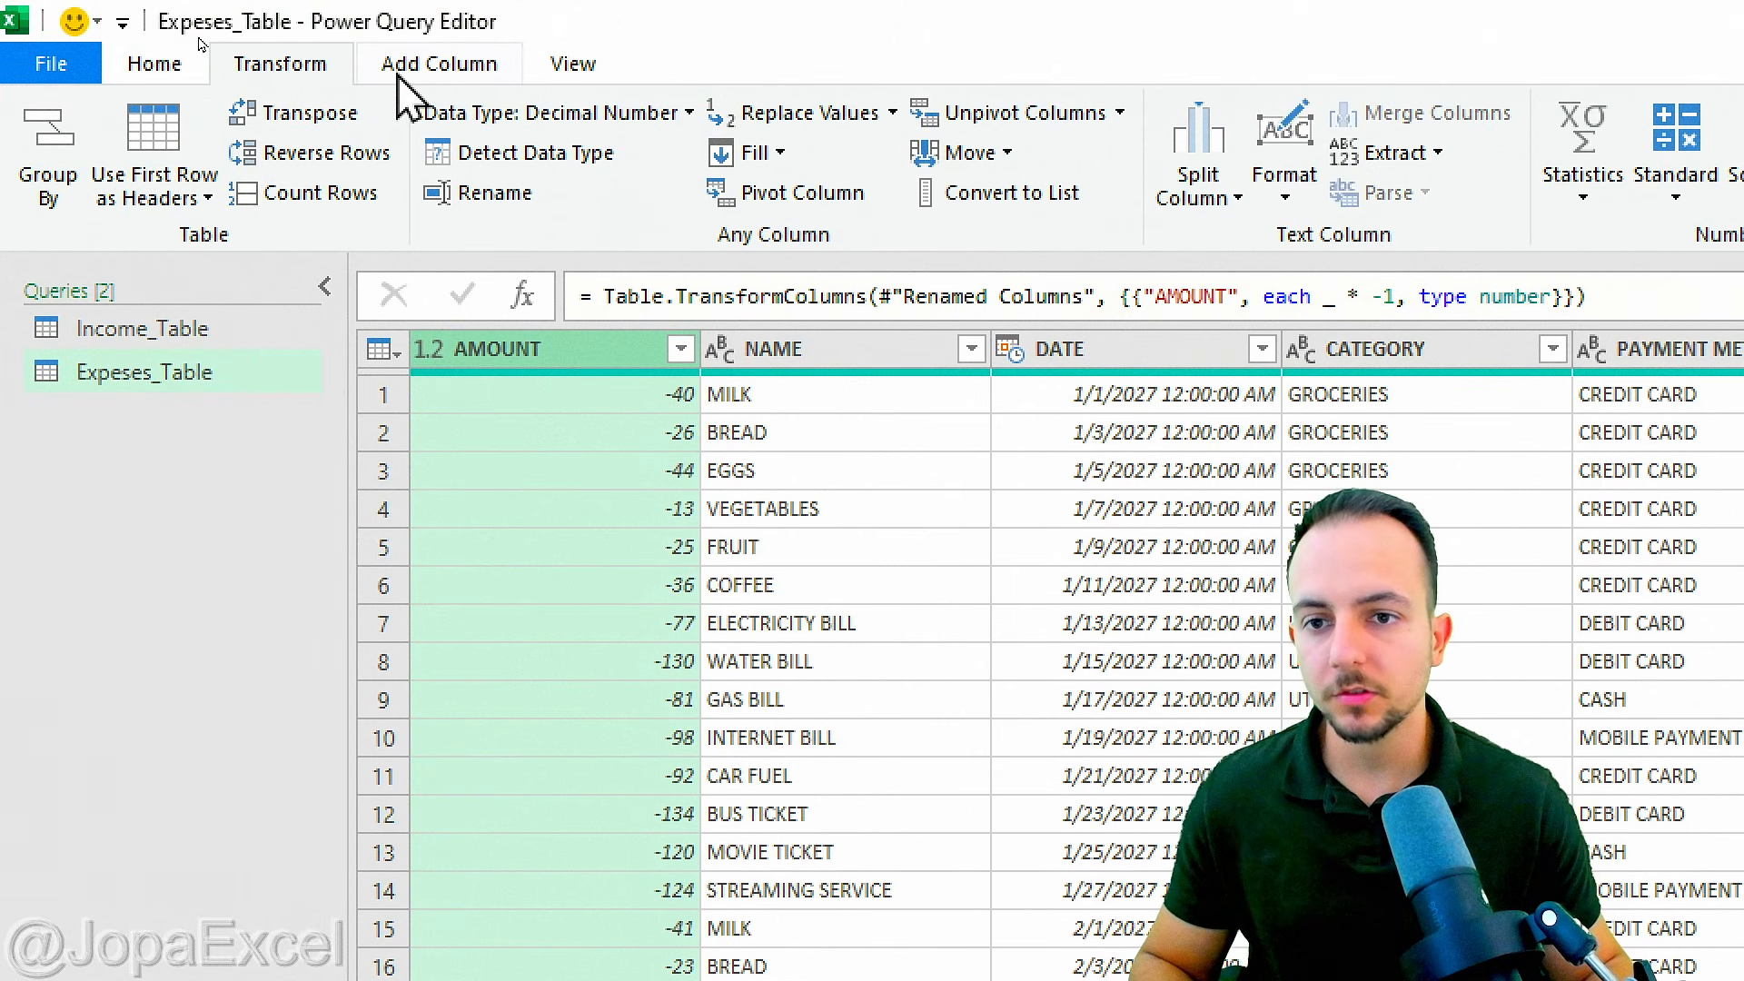
Step: Start appending the queries as a new query, choosing the option for three or more tables
{"action": "left_click", "coordinate": [182, 61]}
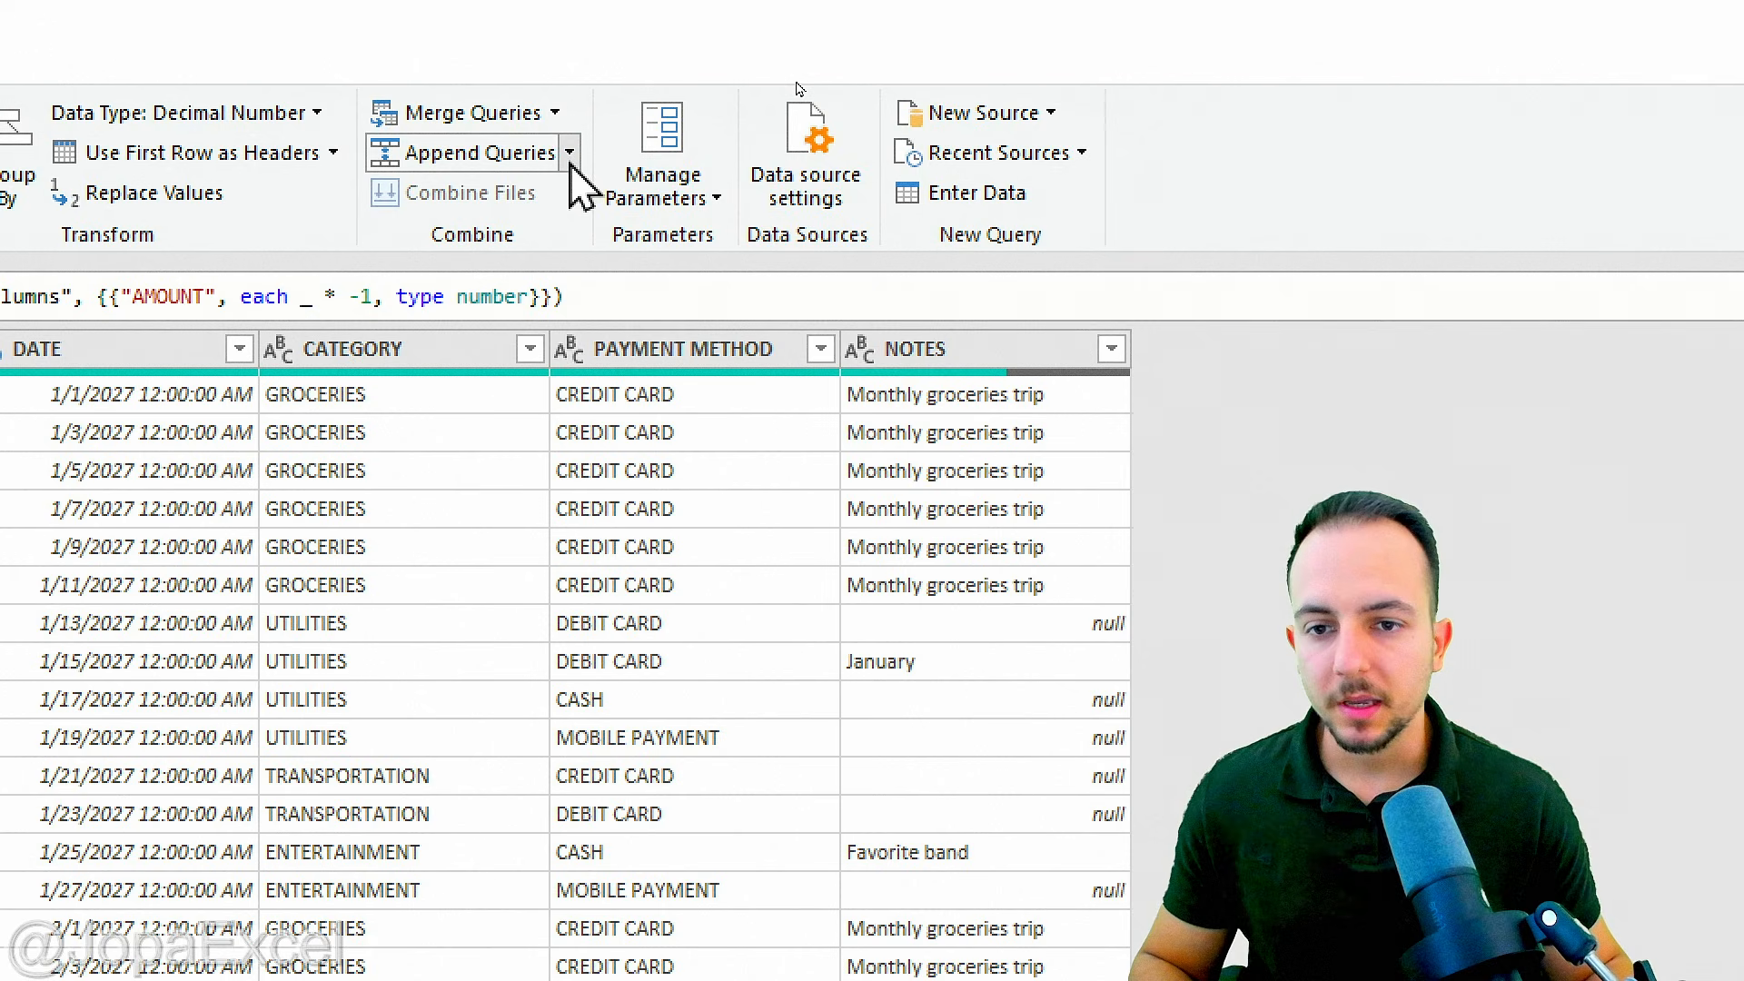
{"action": "left_click", "coordinate": [570, 154]}
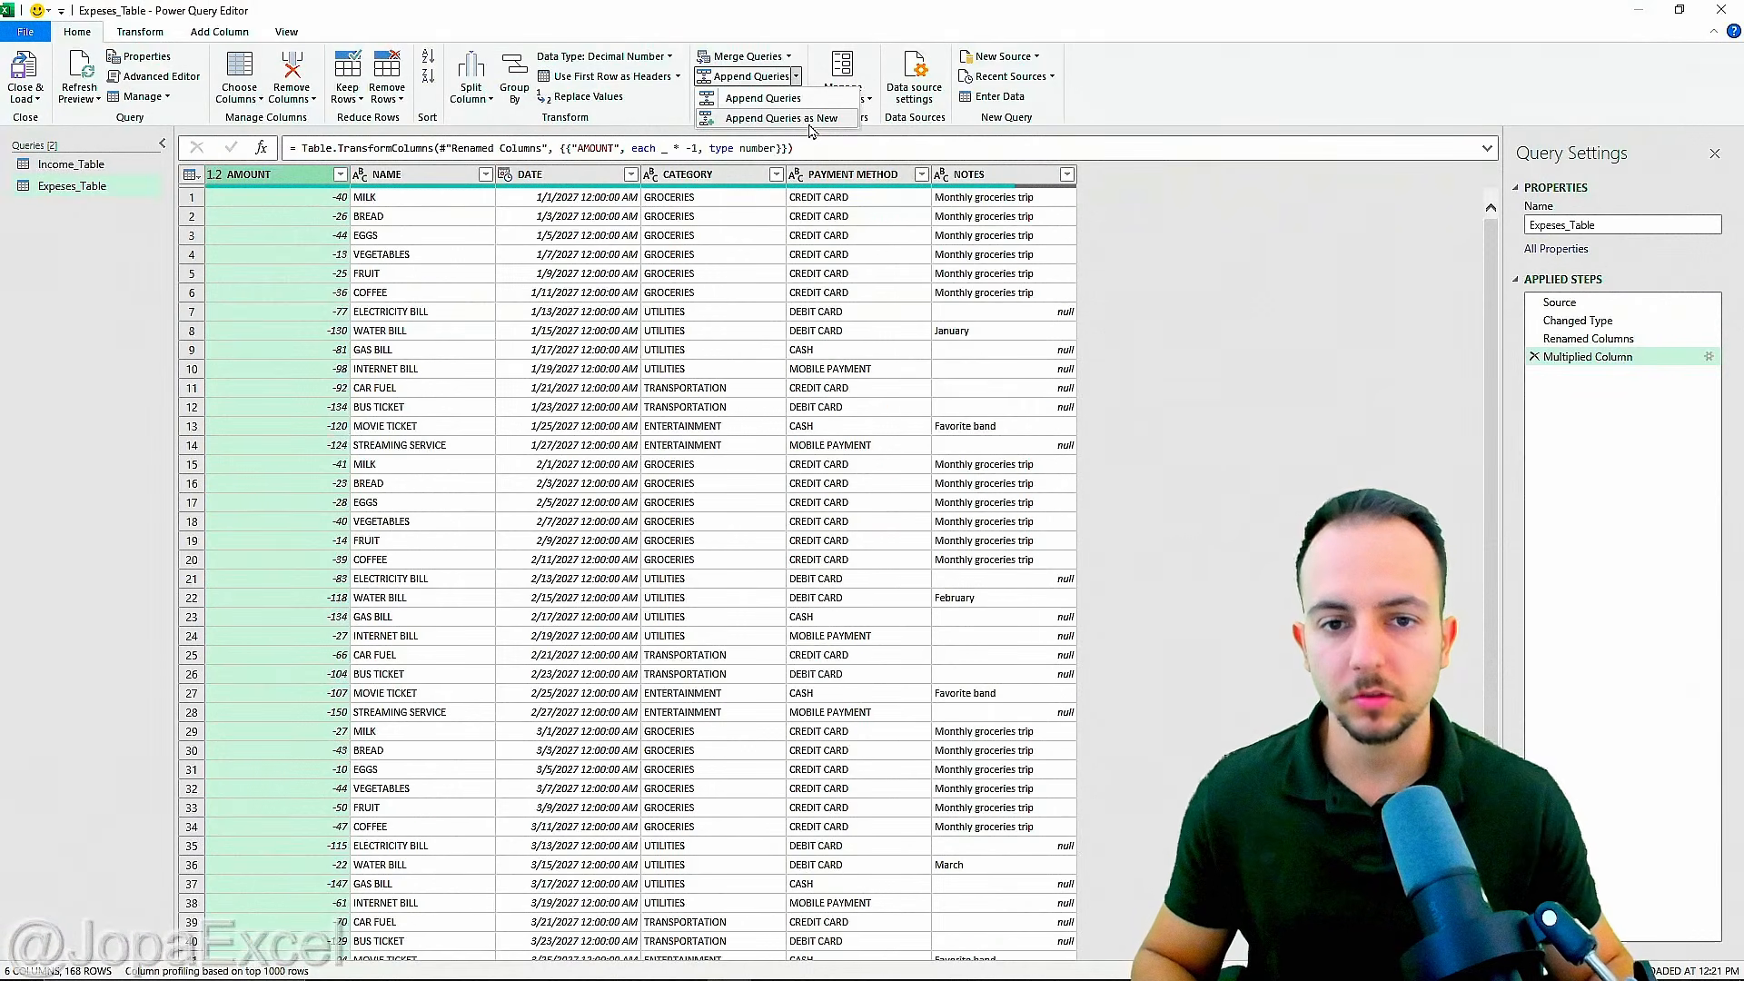
{"action": "left_click", "coordinate": [810, 123]}
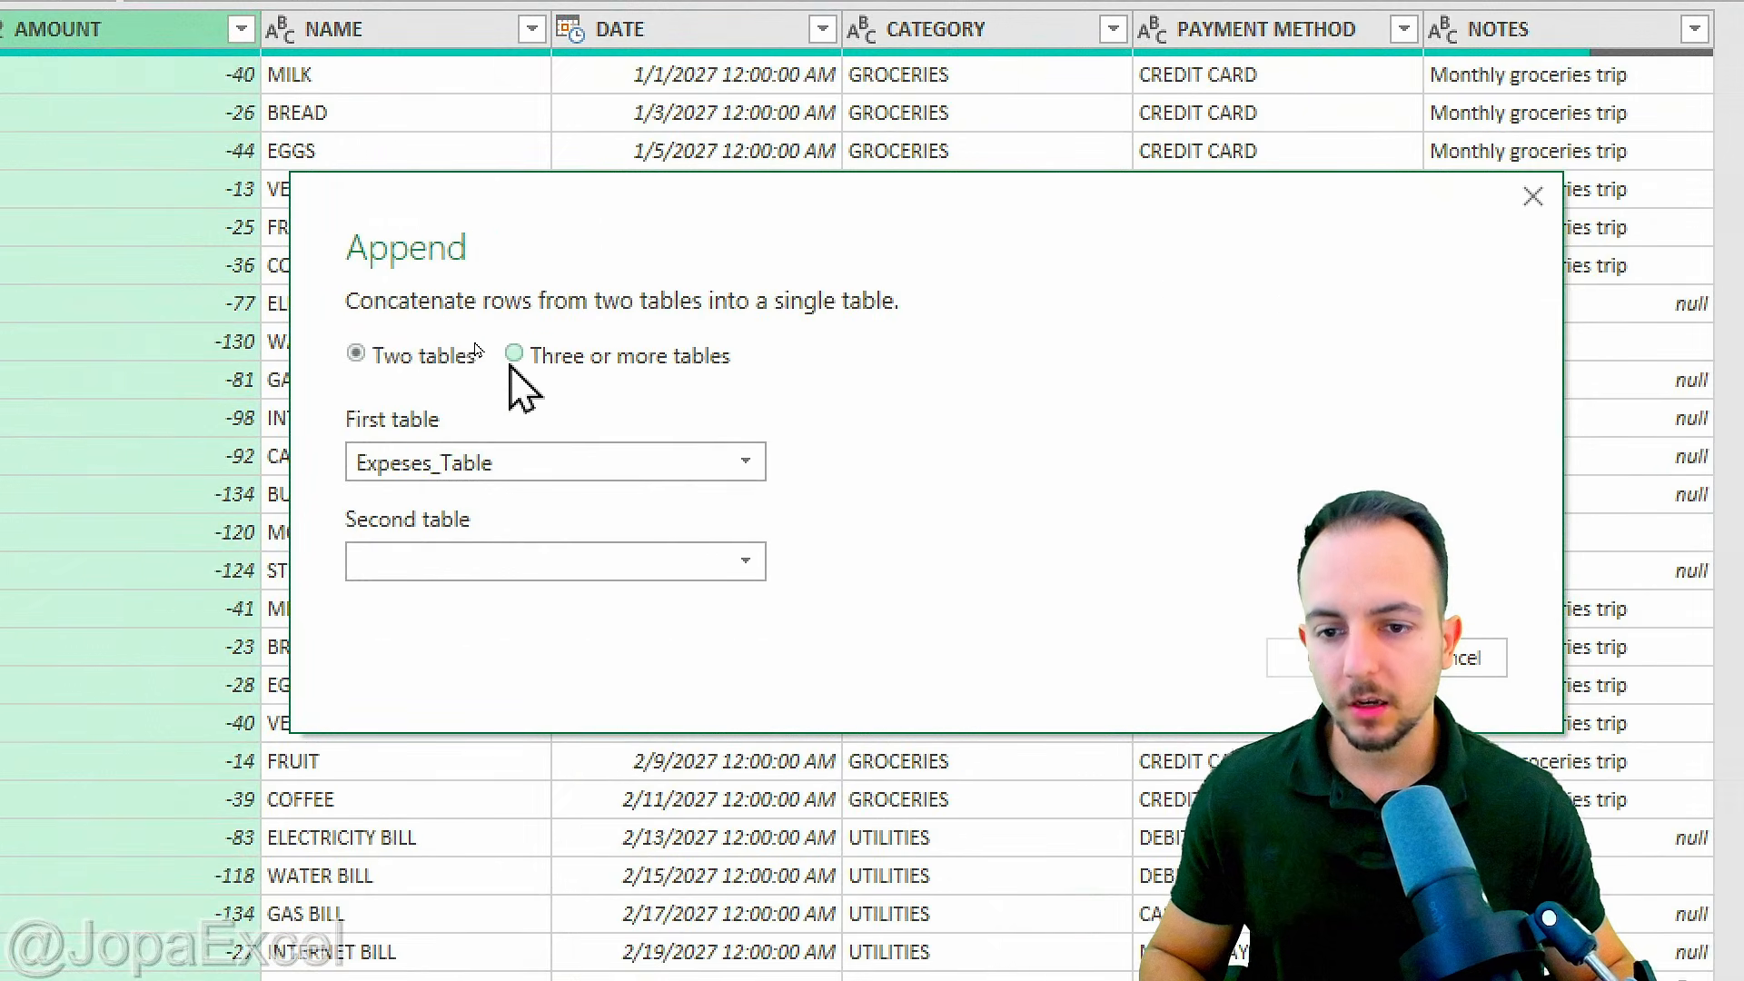
{"action": "left_click", "coordinate": [502, 346]}
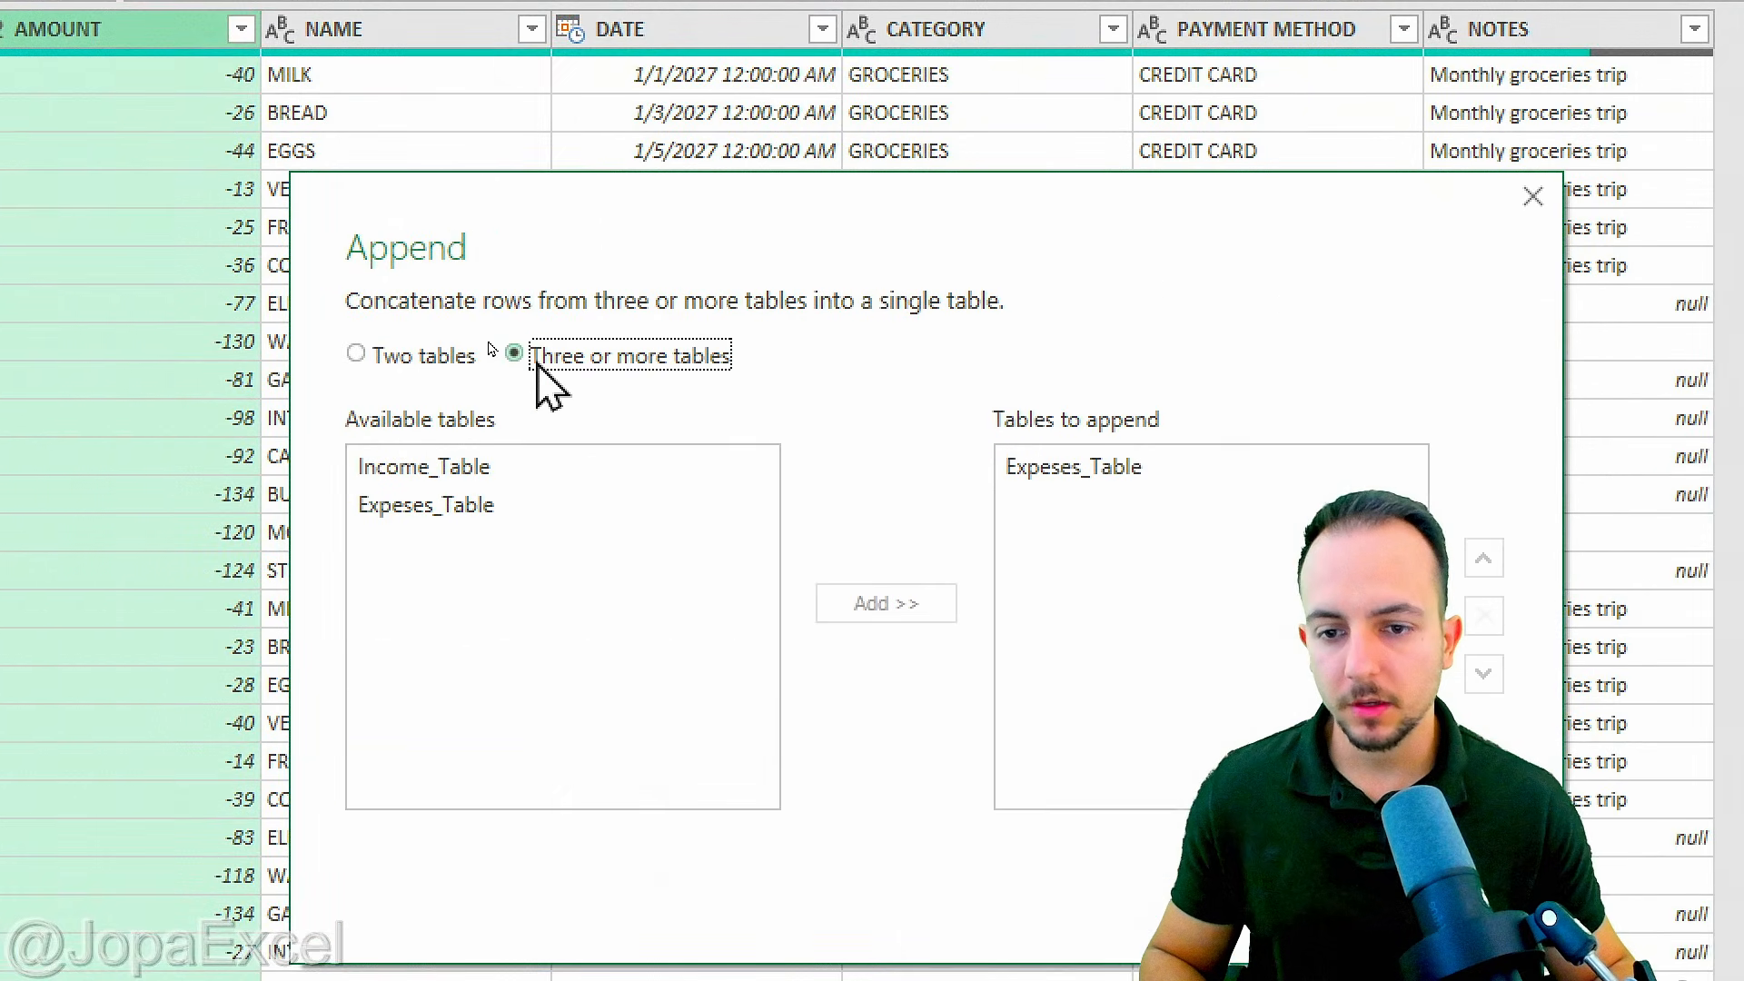
{"action": "left_click", "coordinate": [420, 360]}
{"action": "left_click", "coordinate": [557, 360]}
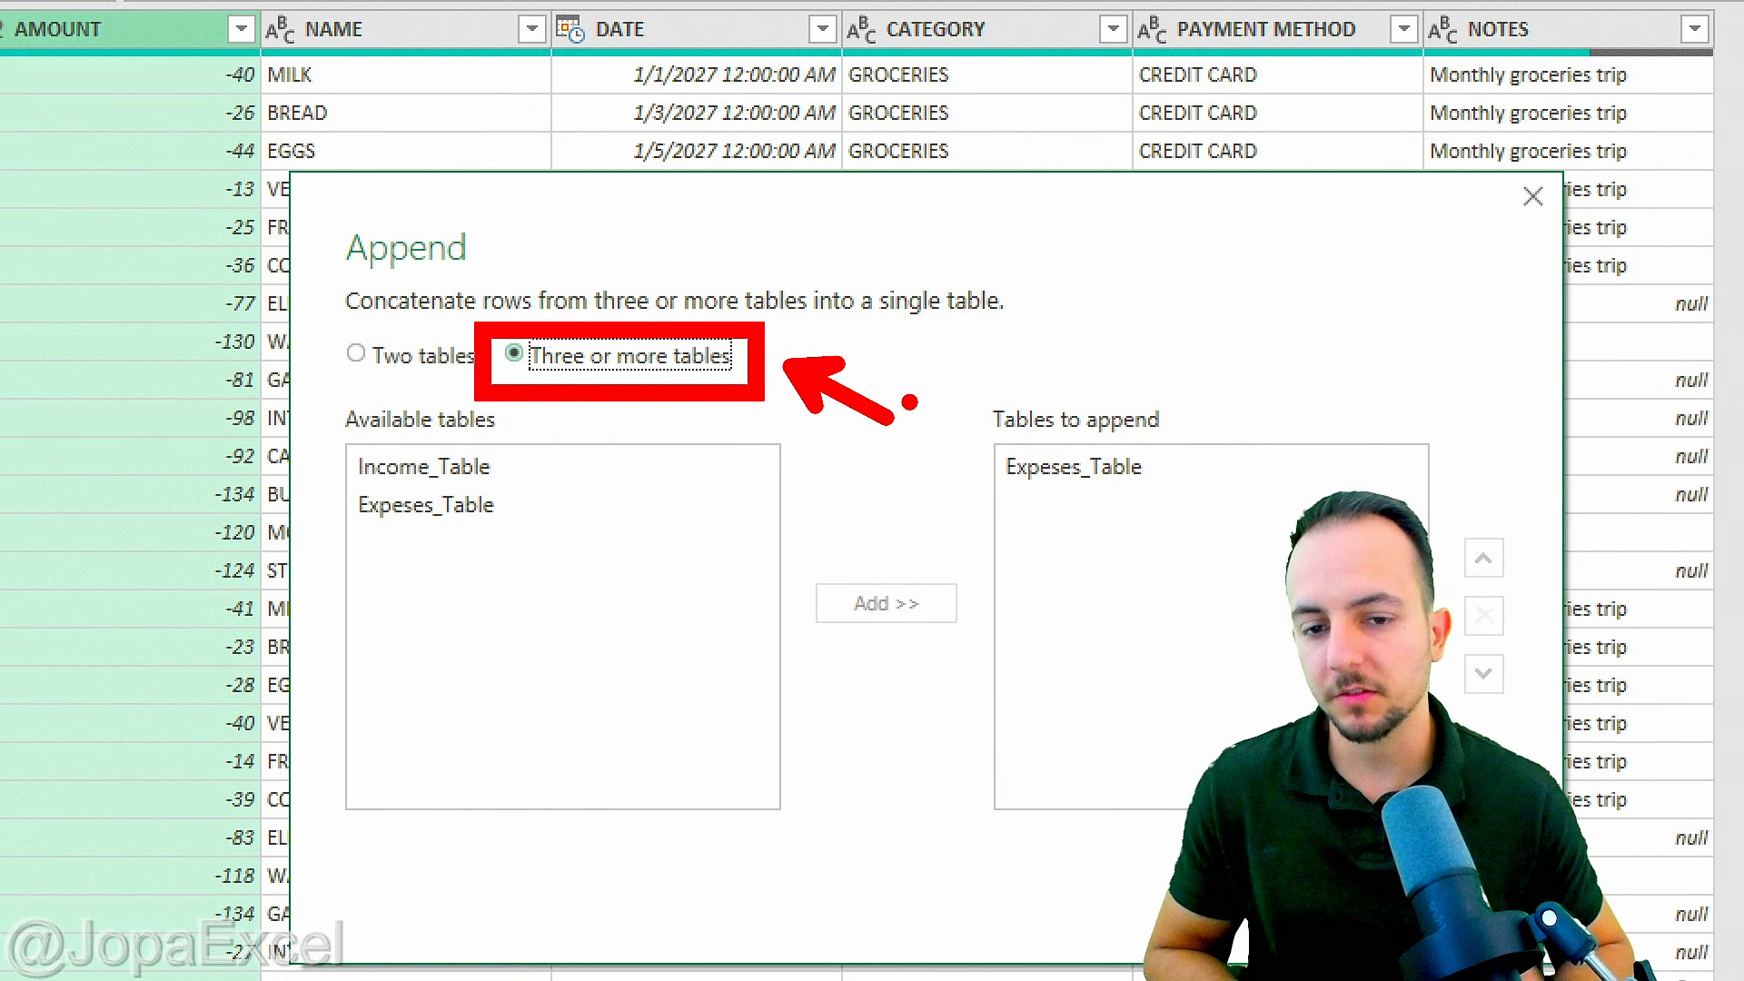
Step: Add Income_Table after Expeses_Table in the tables to append and create the combined query
{"action": "left_click", "coordinate": [481, 466]}
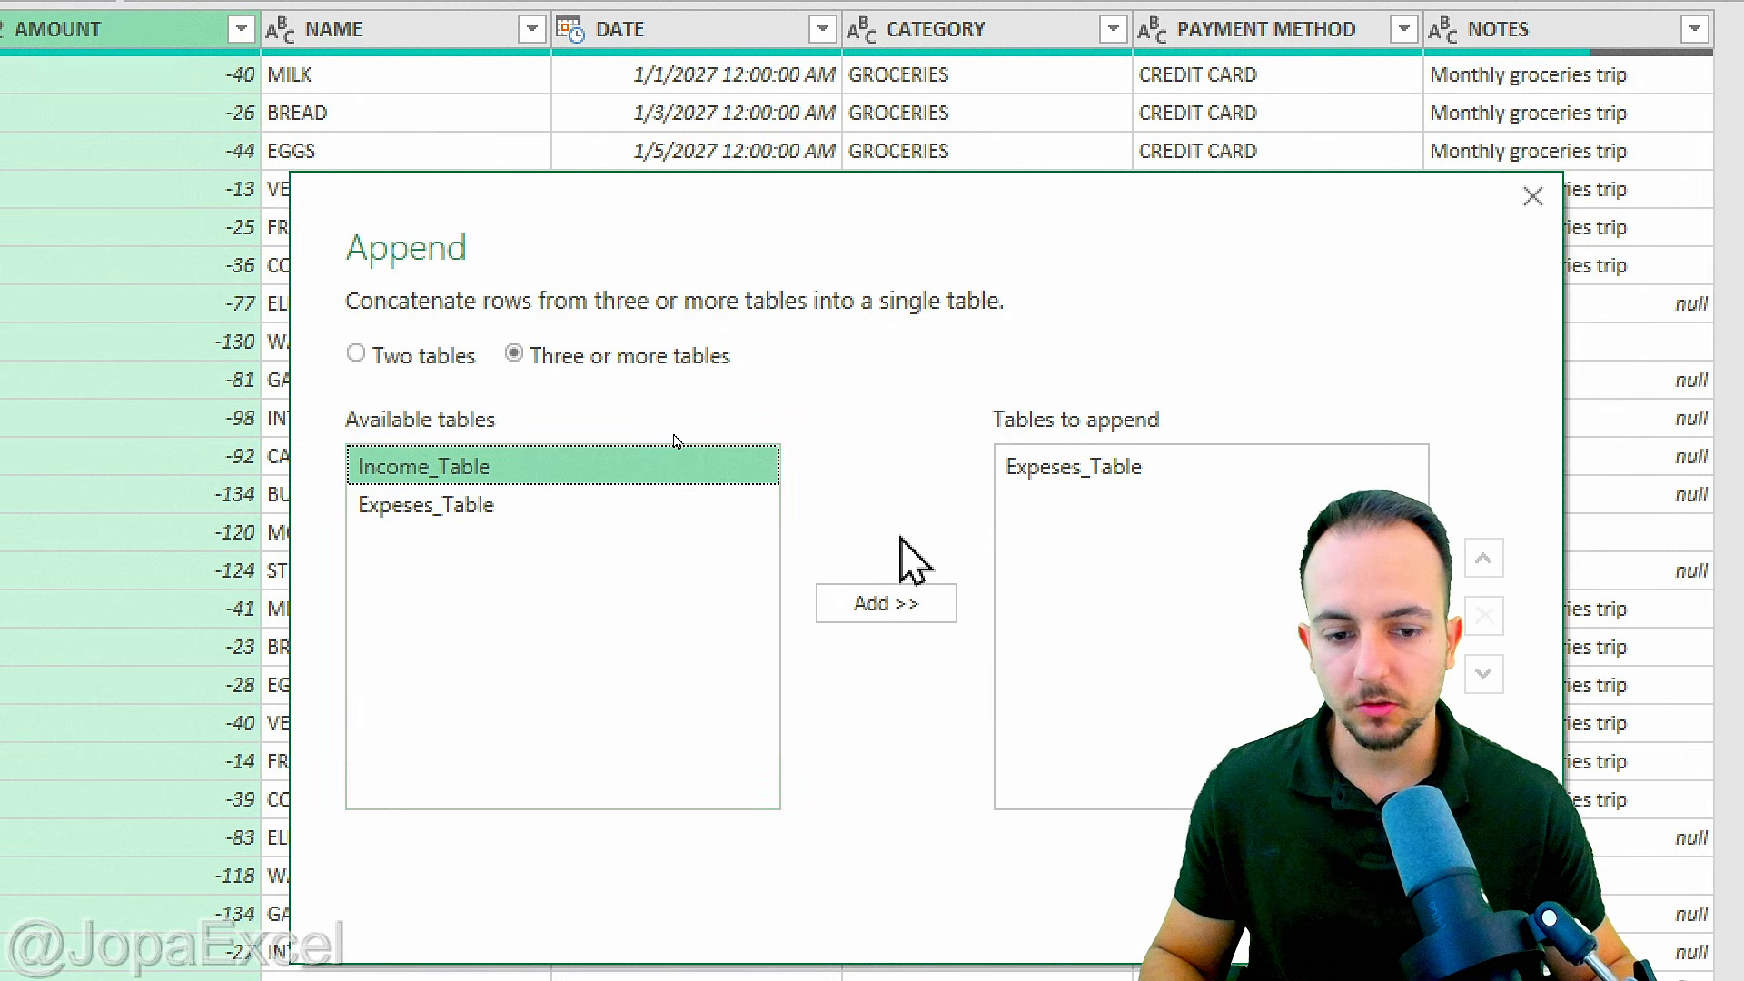
{"action": "left_click", "coordinate": [913, 603]}
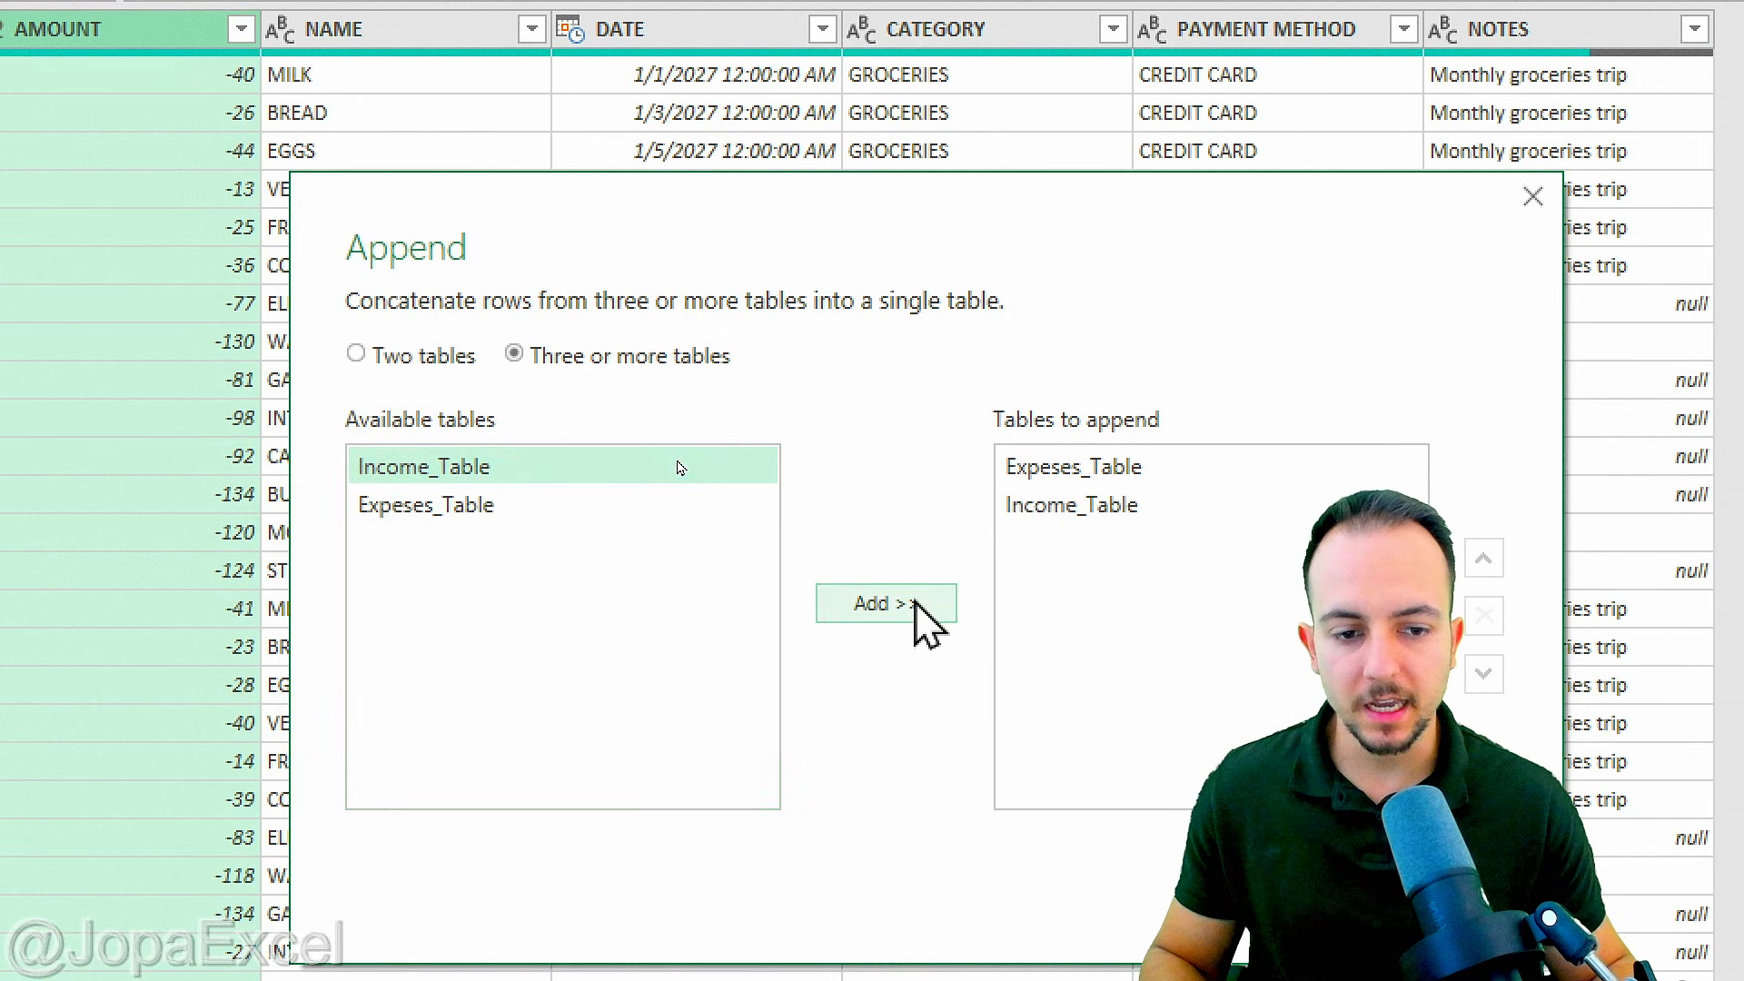
{"action": "left_click", "coordinate": [580, 481]}
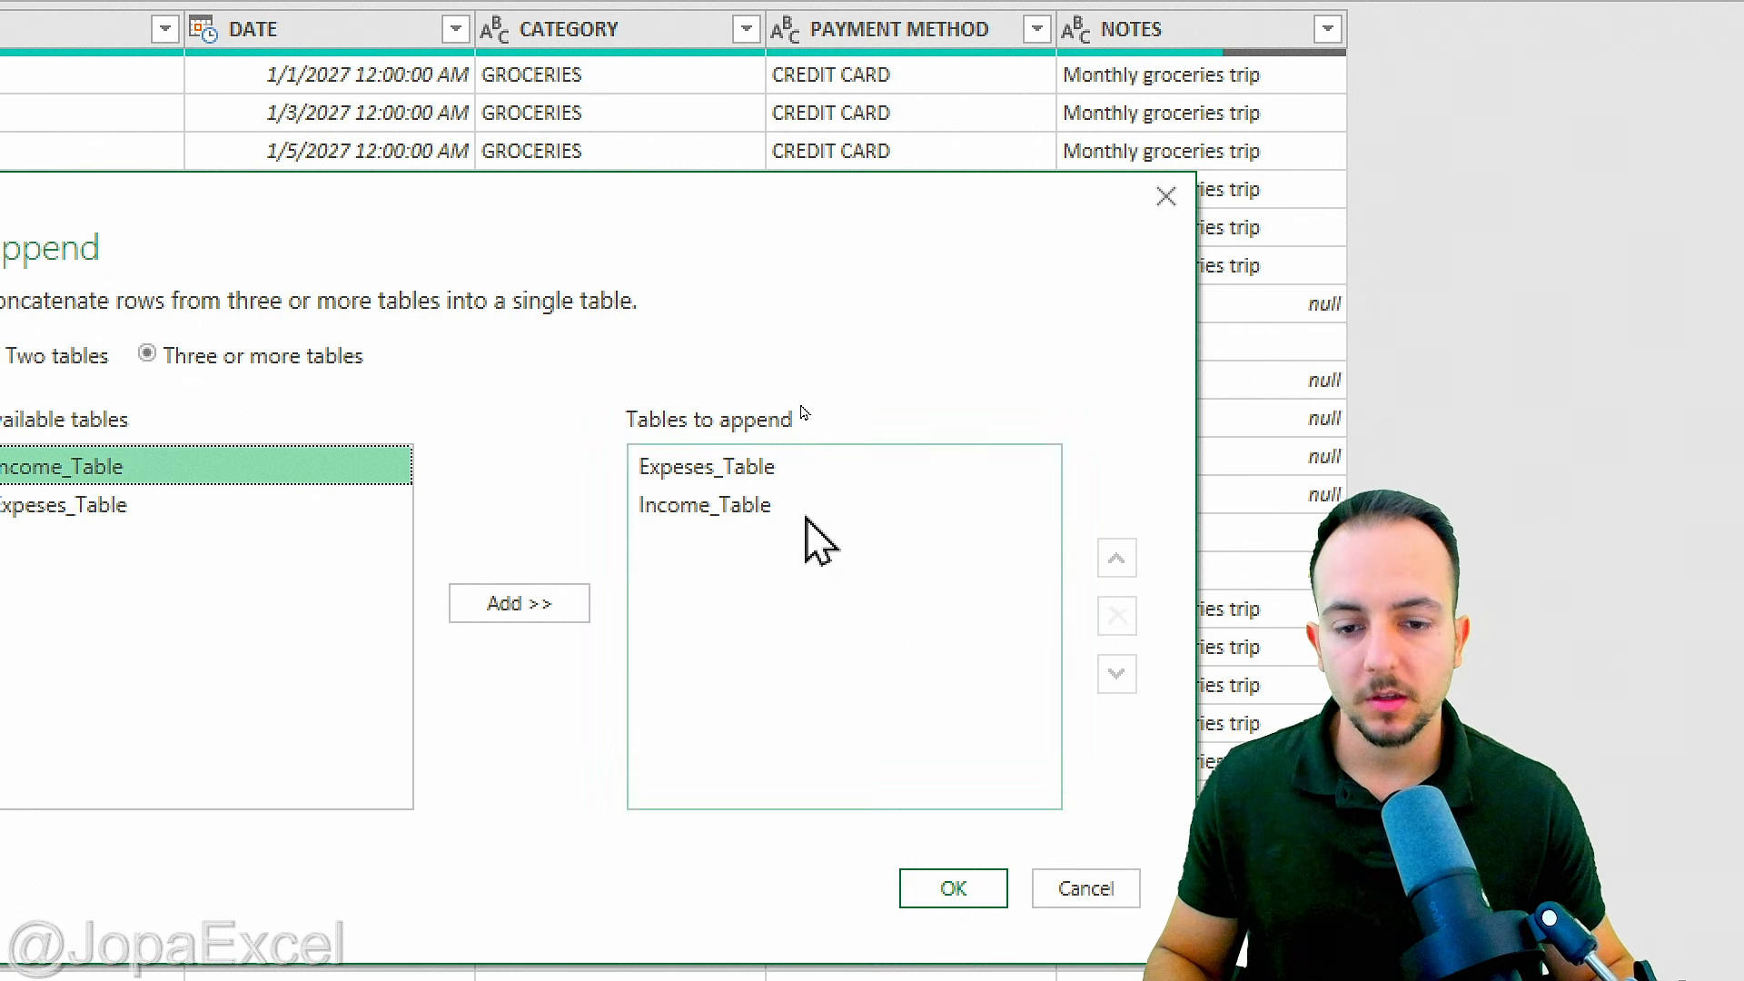
{"action": "left_click", "coordinate": [759, 470]}
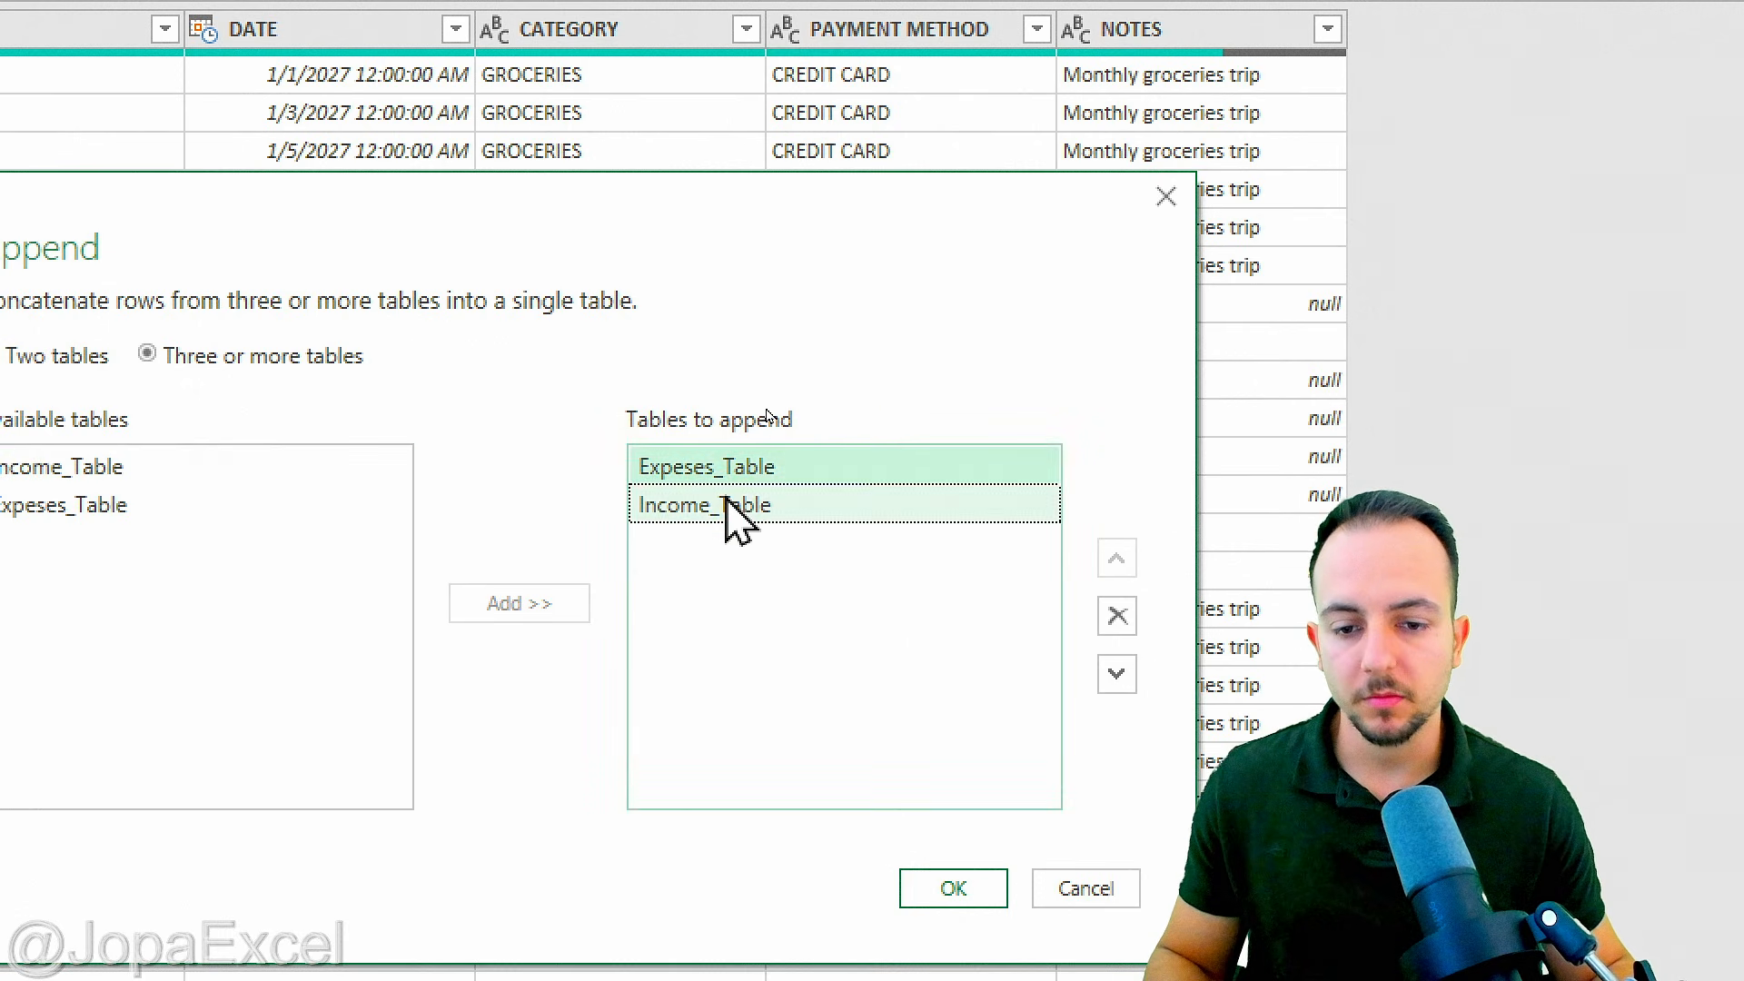
{"action": "left_click", "coordinate": [781, 505]}
{"action": "left_click", "coordinate": [787, 465]}
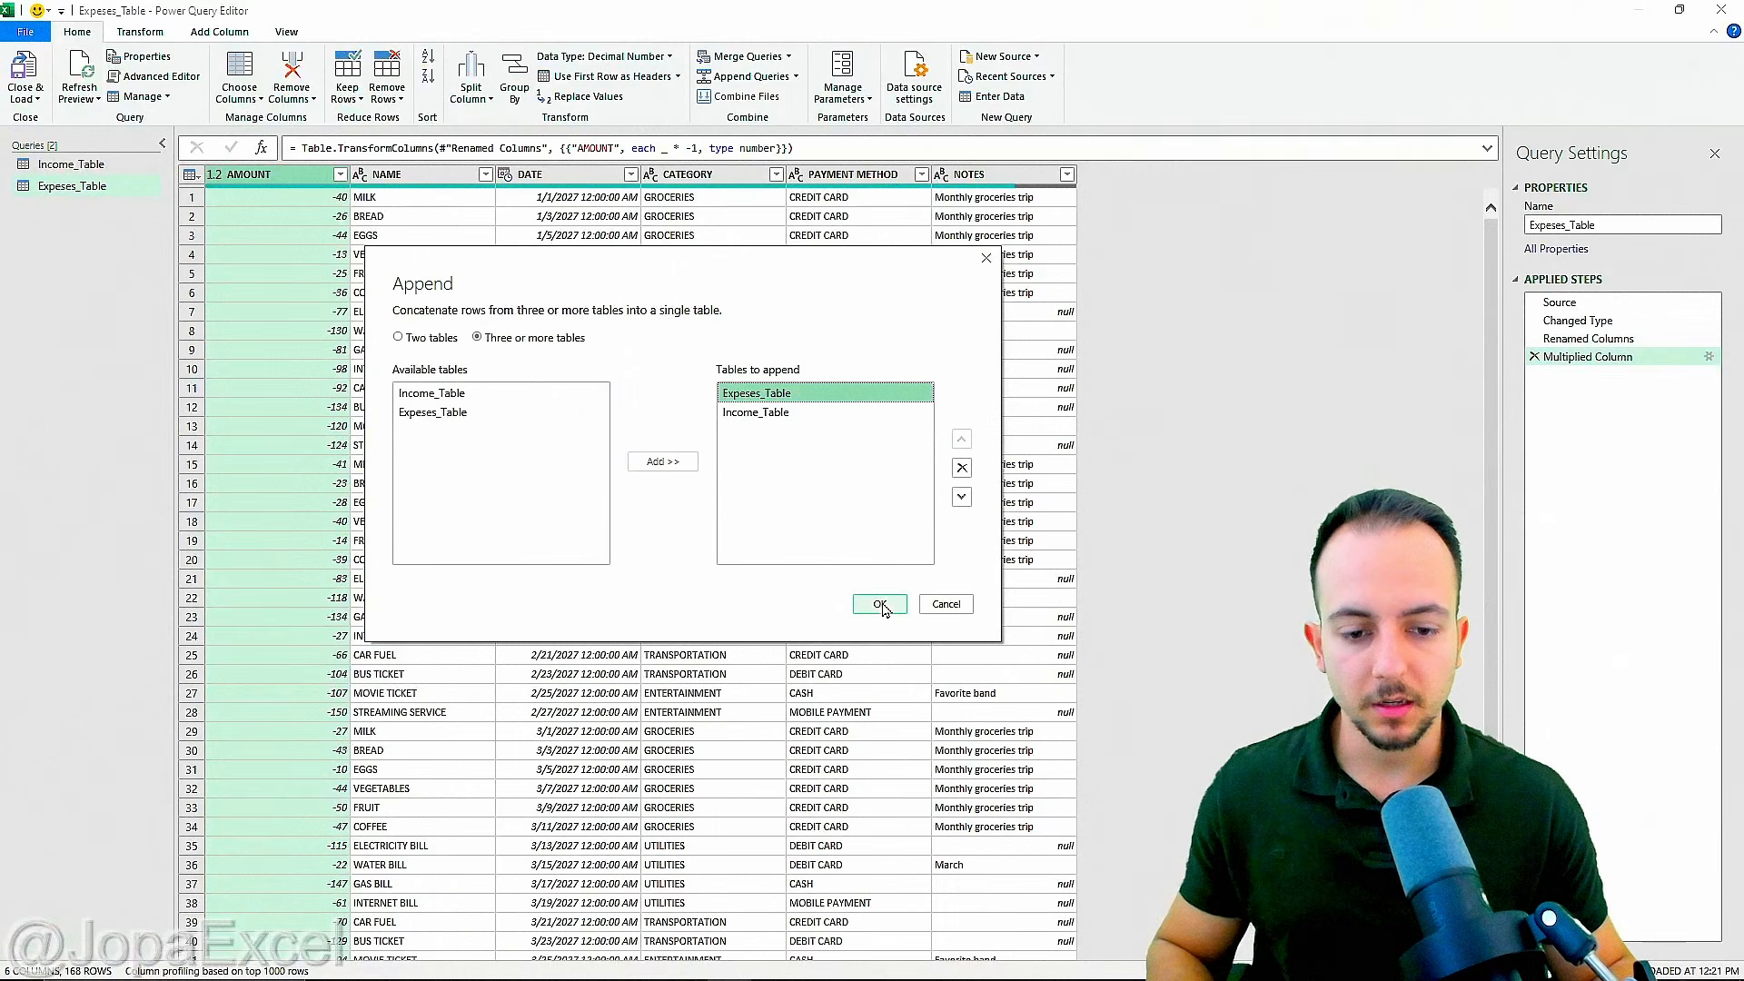
{"action": "left_click", "coordinate": [879, 605]}
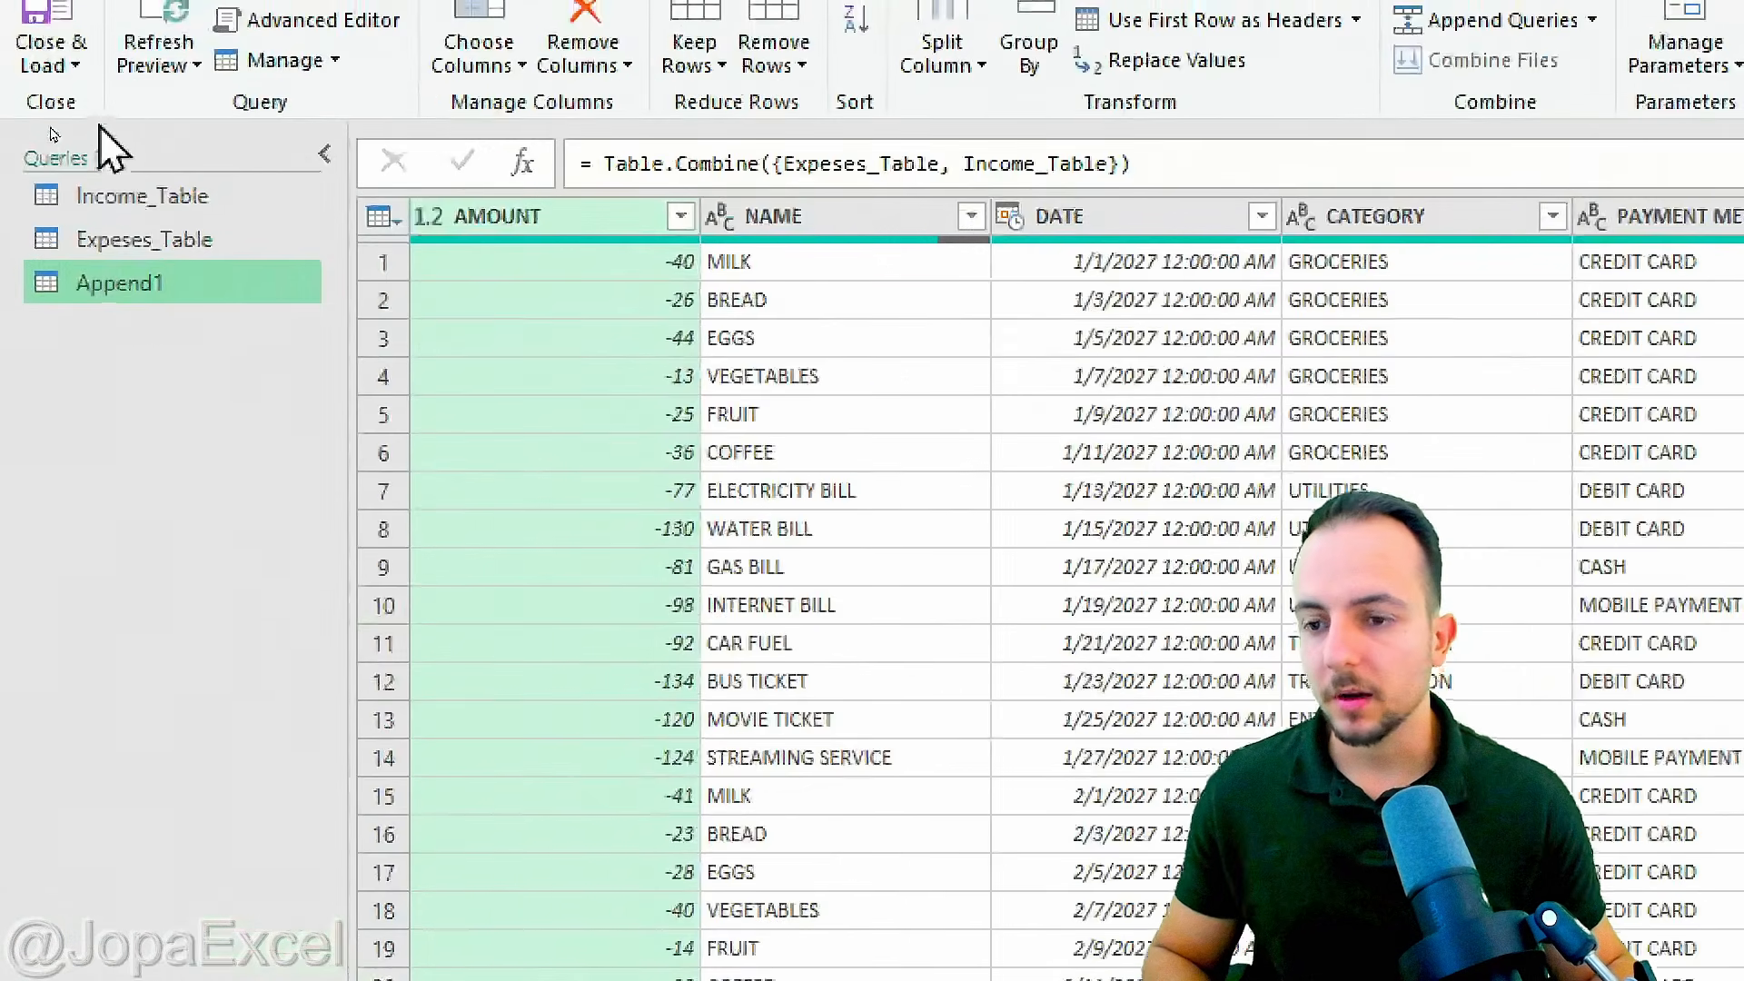
Step: Rename the appended query as Income&Expenses
{"action": "right_click", "coordinate": [171, 291]}
{"action": "left_click", "coordinate": [254, 452]}
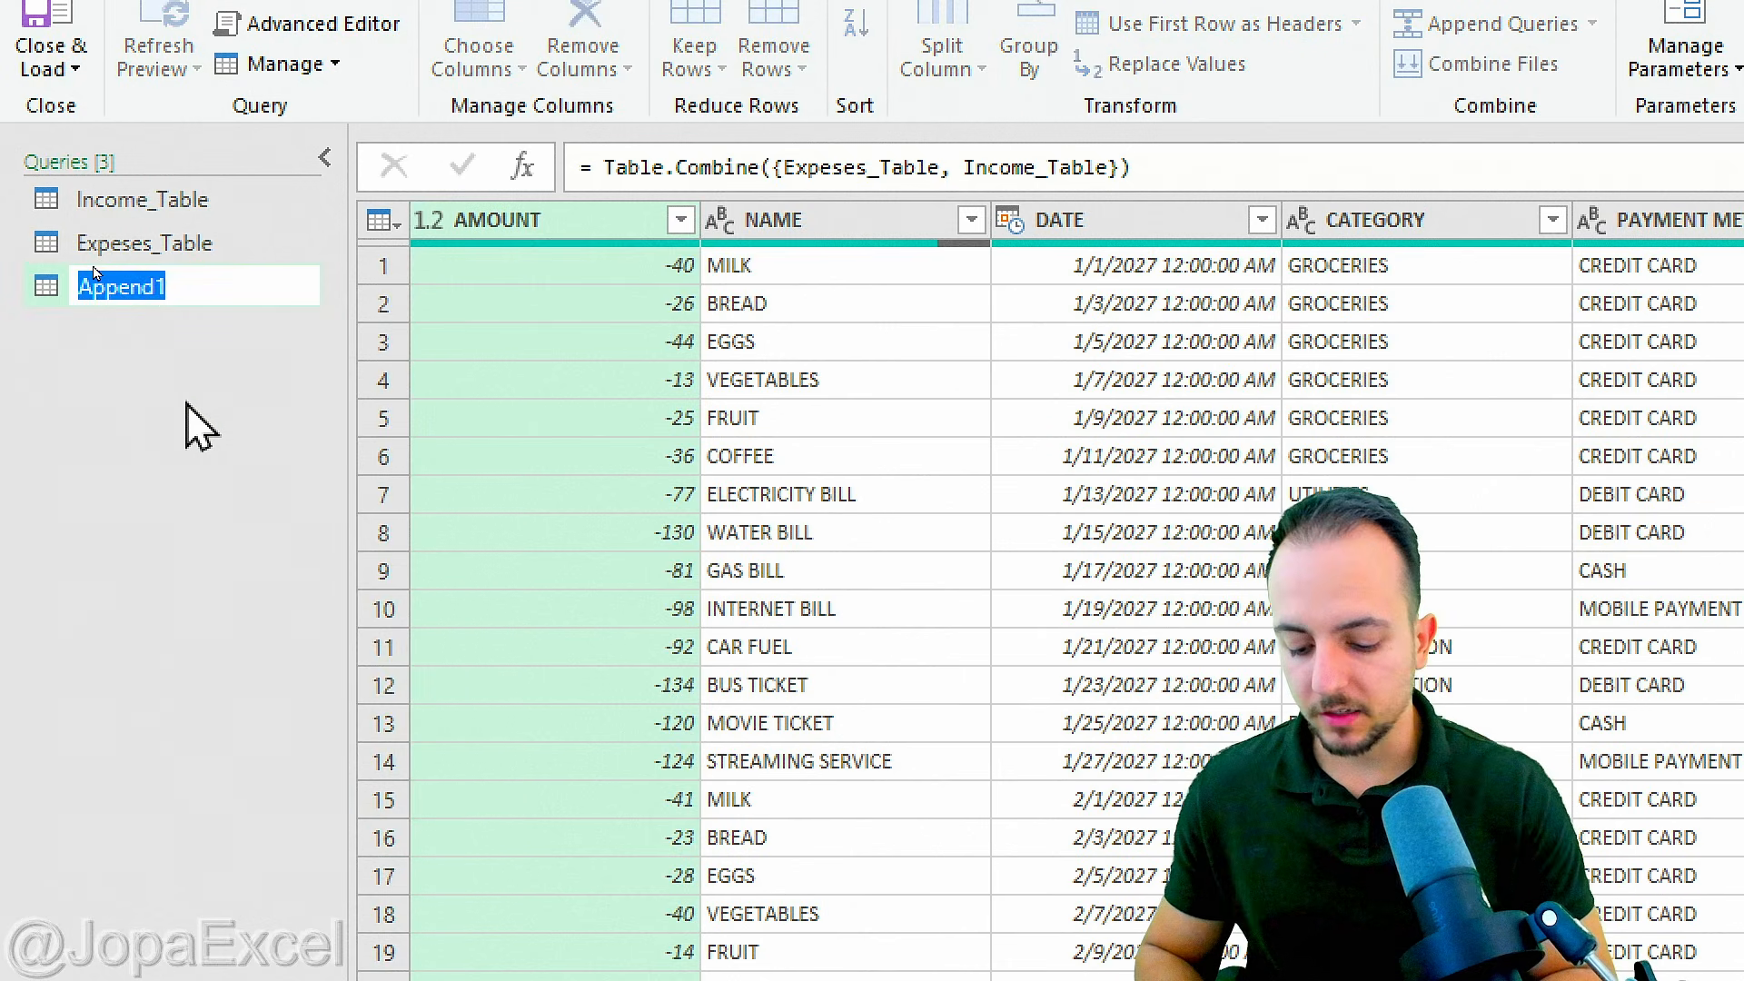
{"action": "type", "text": "iN"}
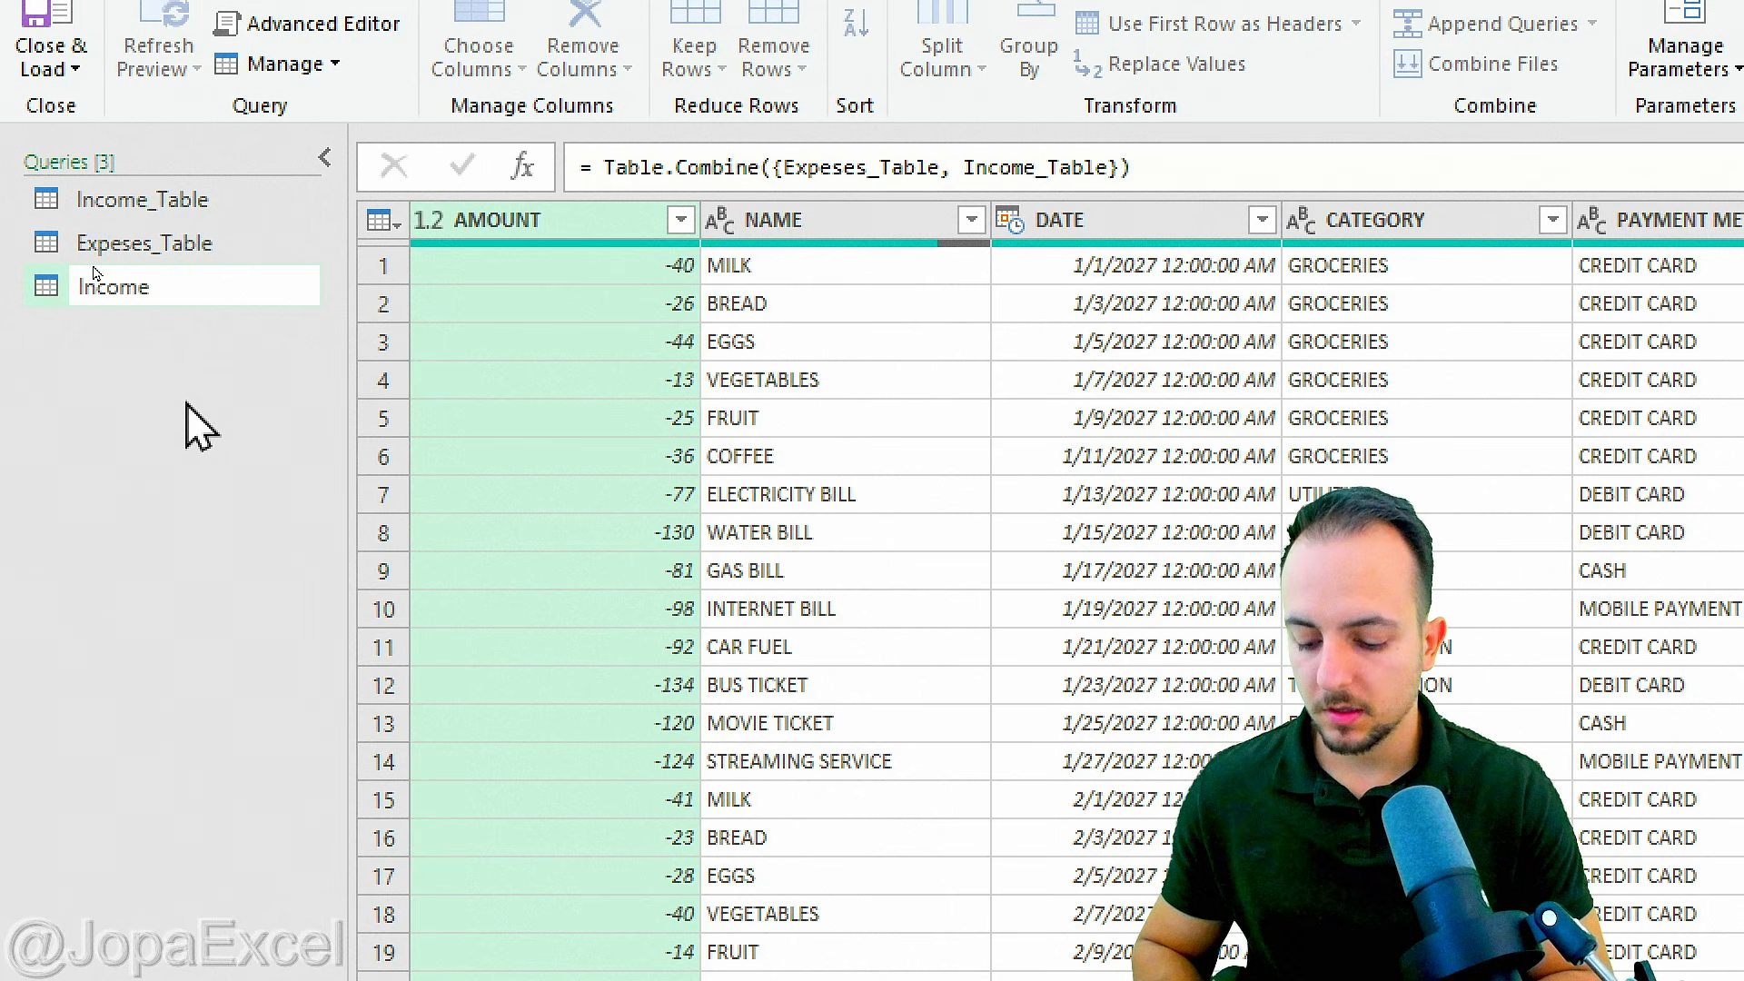
{"action": "type", "text": "come&Expens"}
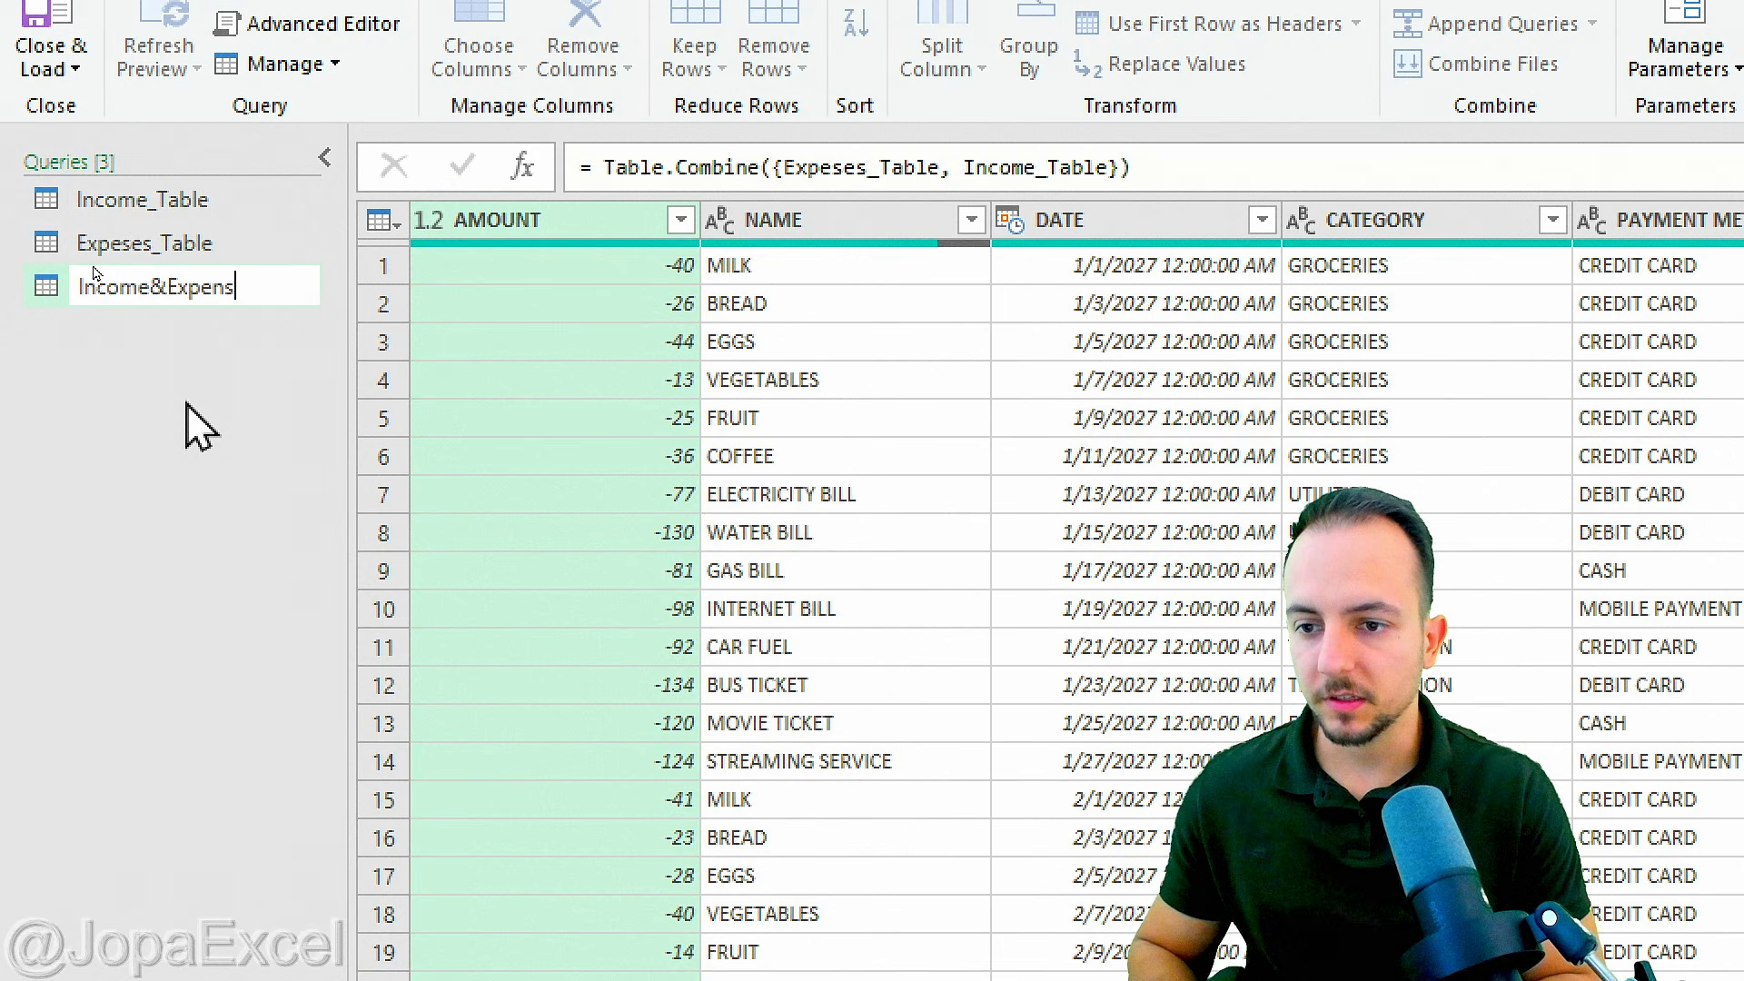
{"action": "type", "text": "es"}
{"action": "key", "text": "Return"}
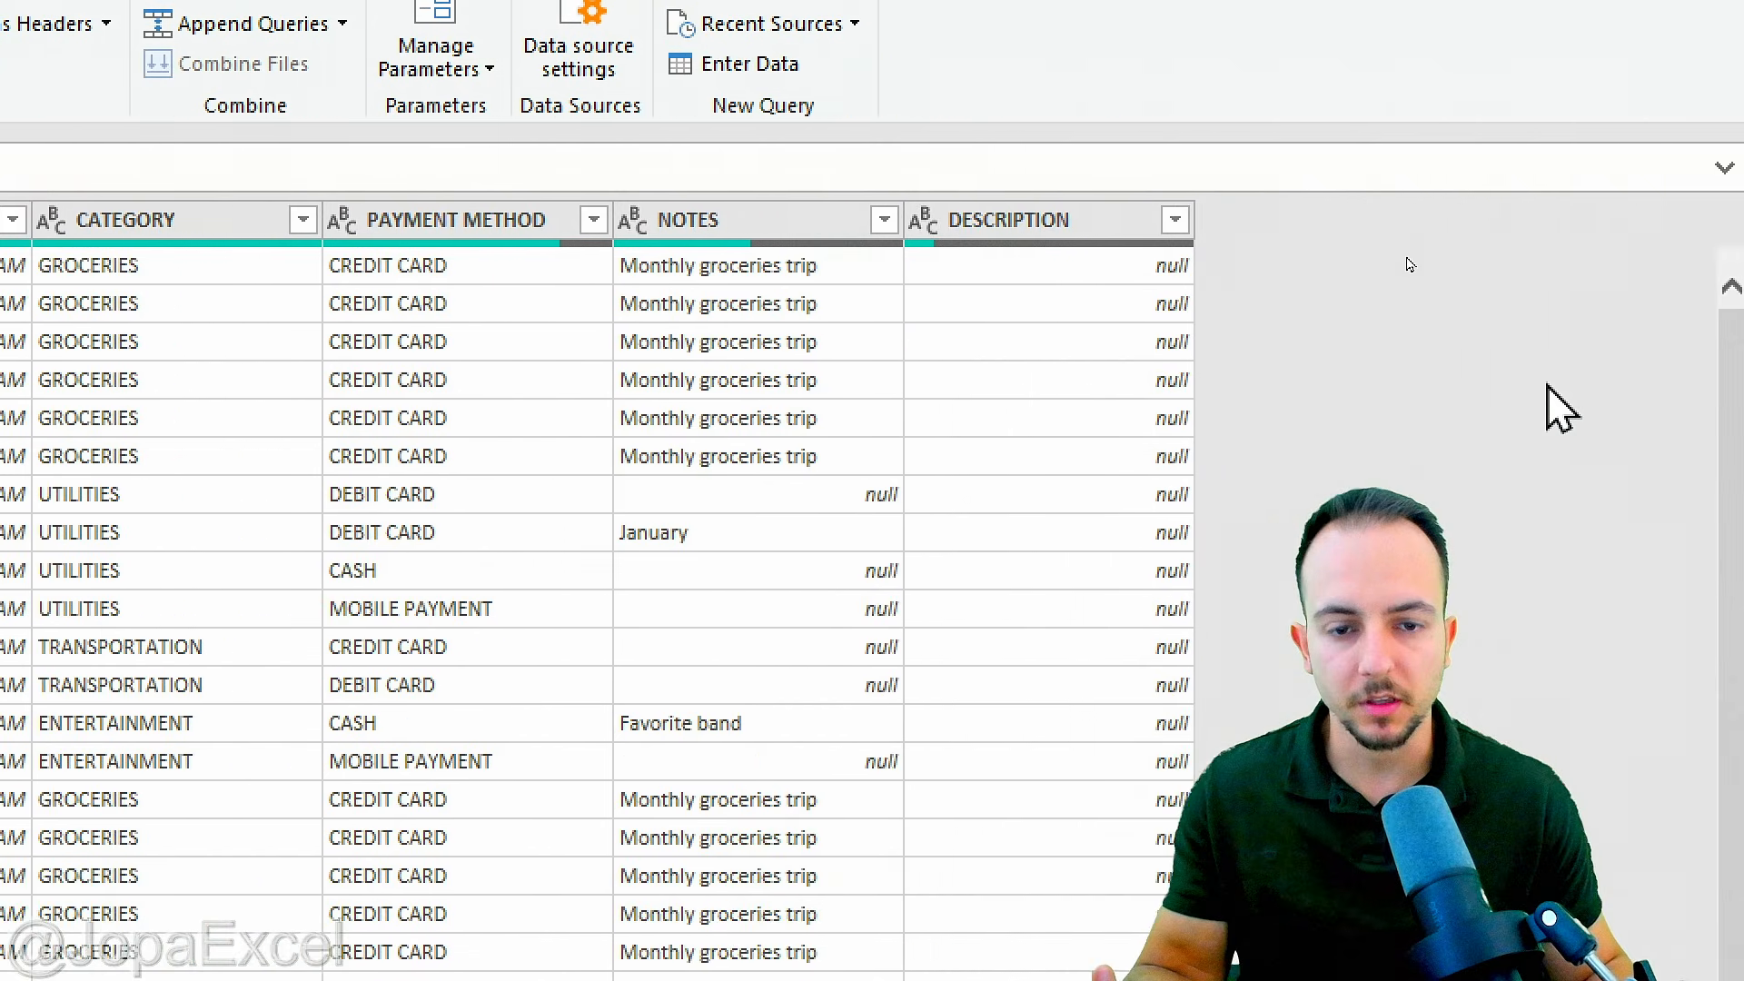
Step: Remove the DESCRIPTION, NOTES and NAME columns from the Income&Expenses query
{"action": "left_click", "coordinate": [1018, 232]}
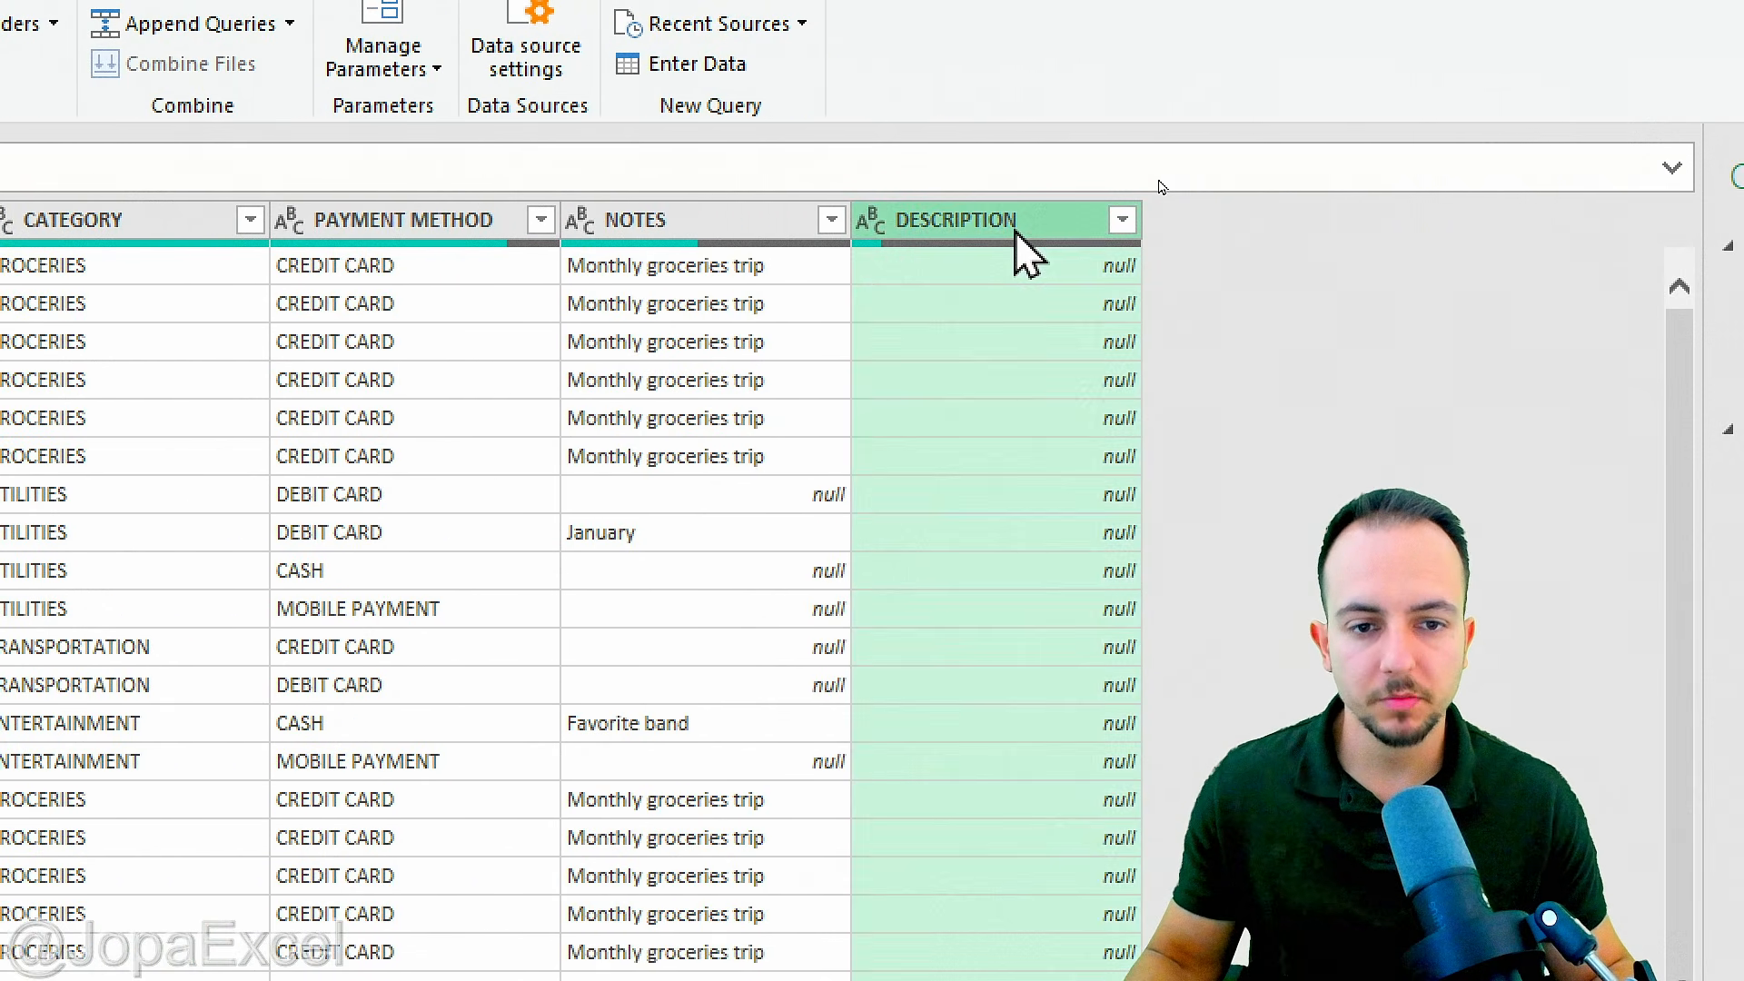
{"action": "right_click", "coordinate": [1019, 232]}
{"action": "left_click", "coordinate": [1103, 303]}
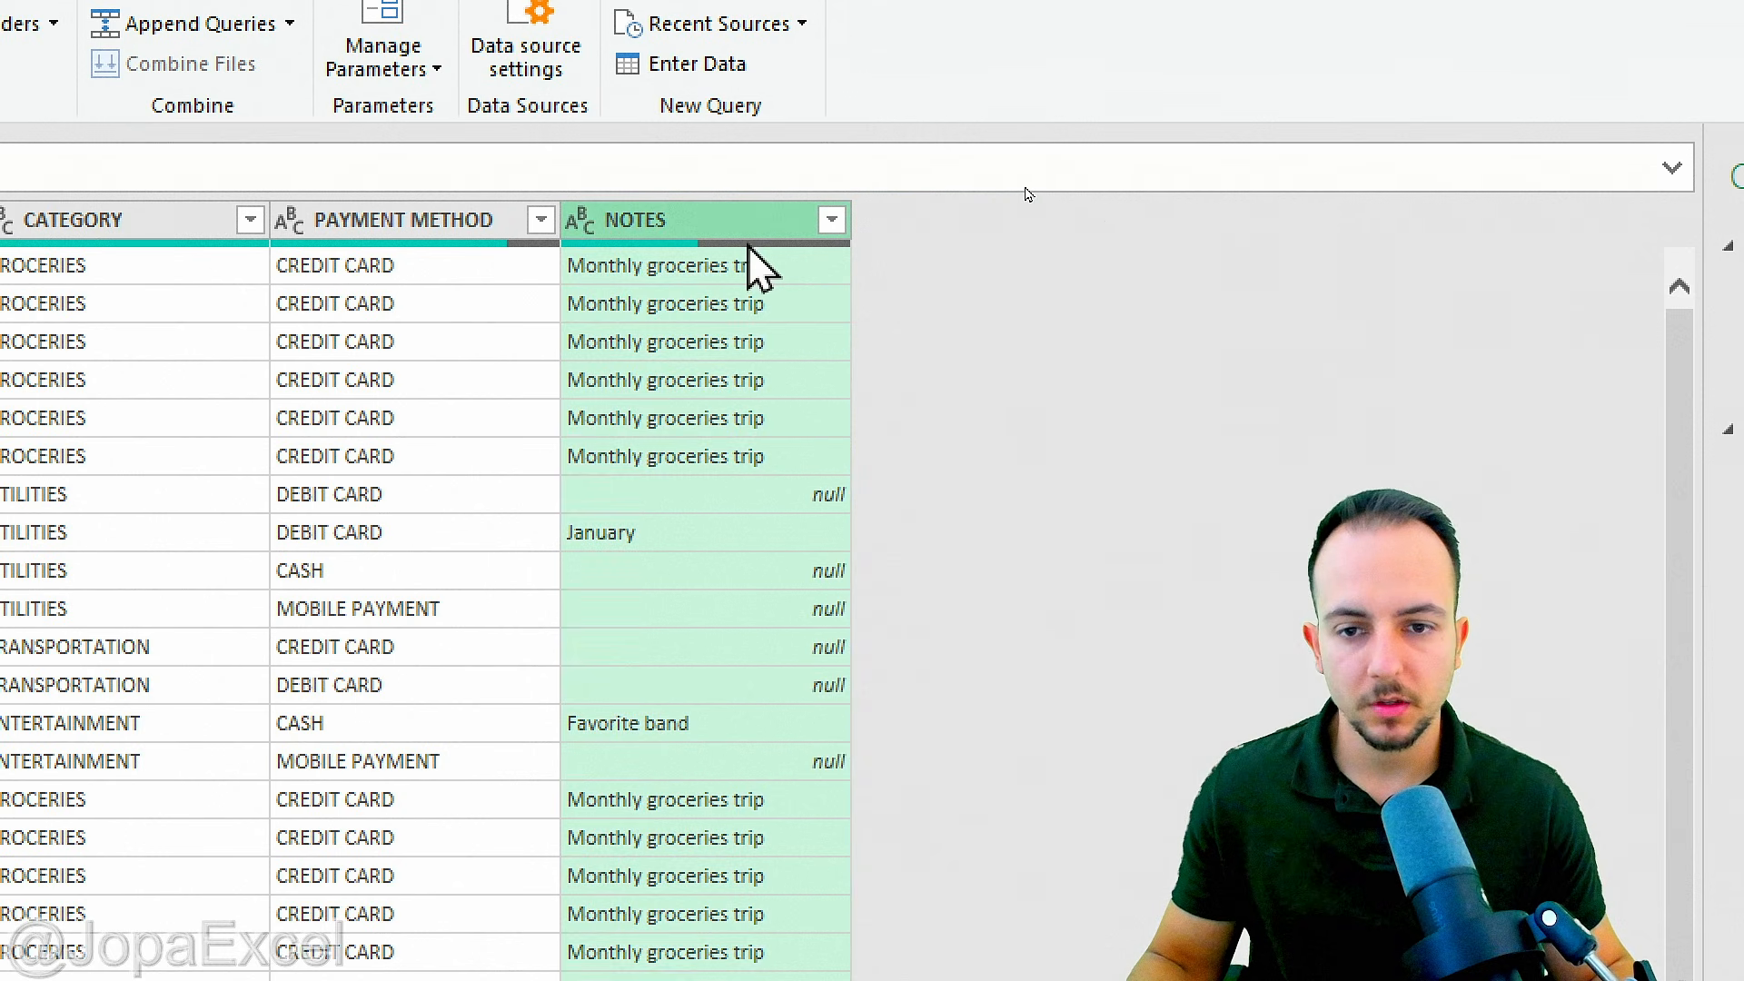
{"action": "right_click", "coordinate": [715, 235]}
{"action": "left_click", "coordinate": [774, 302]}
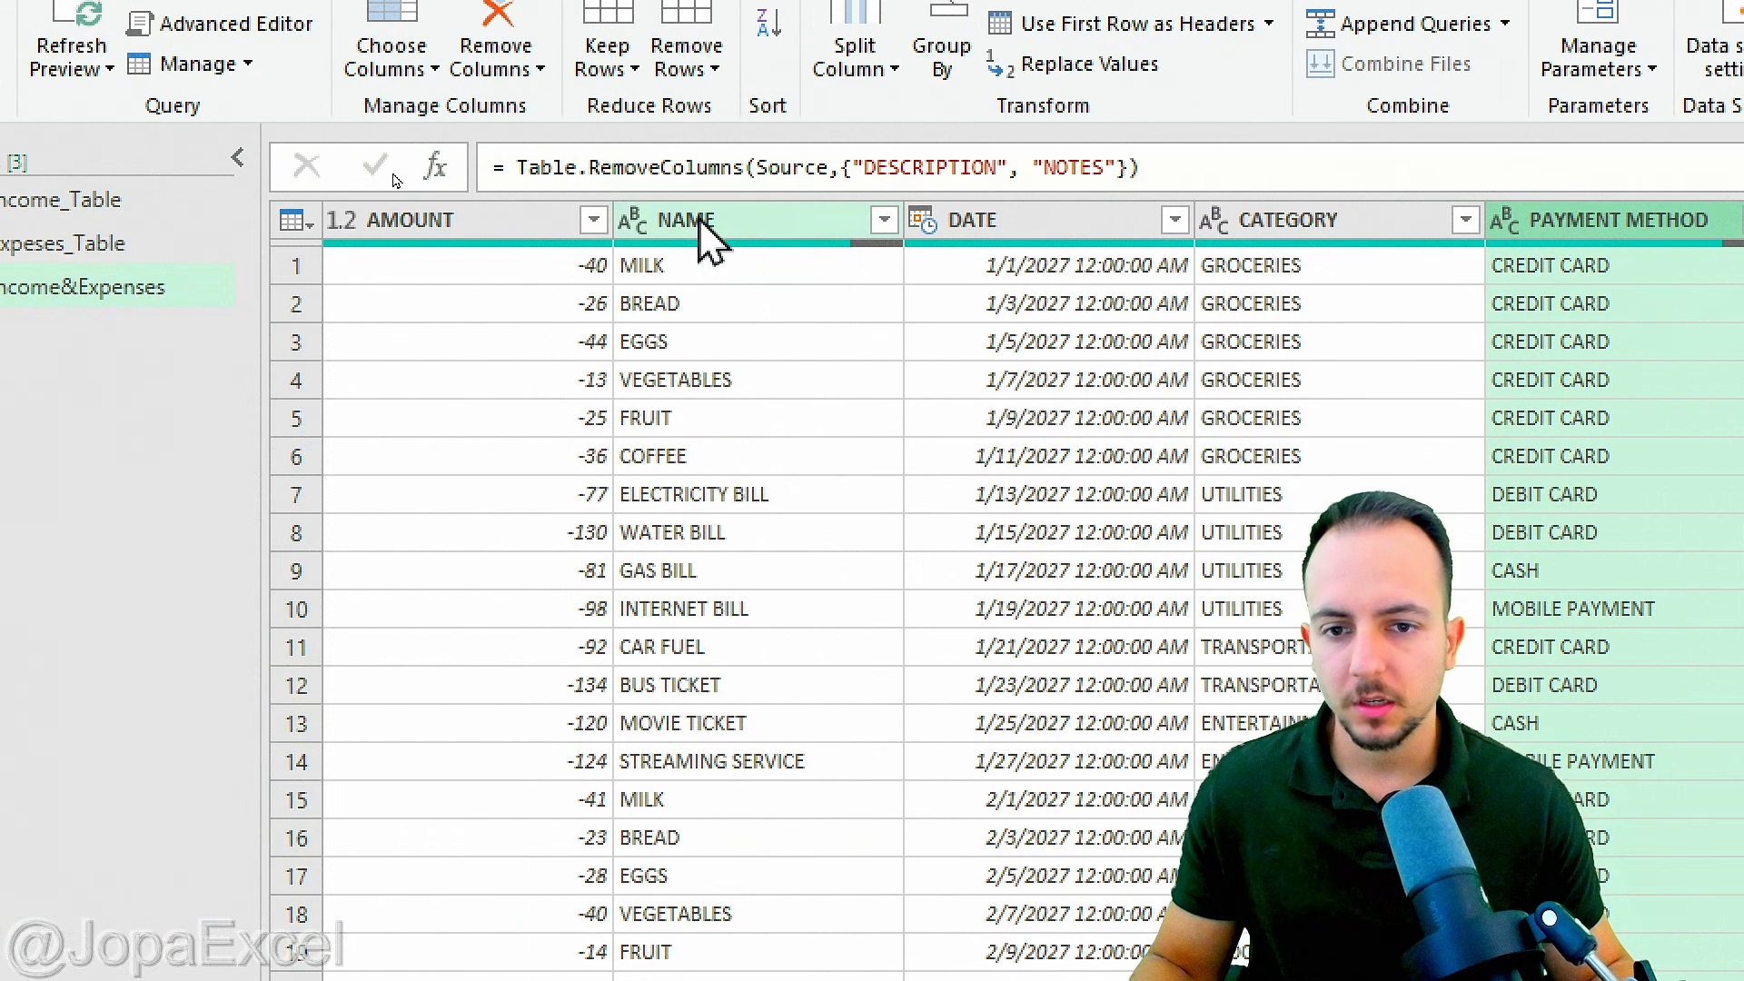
{"action": "left_click", "coordinate": [193, 220]}
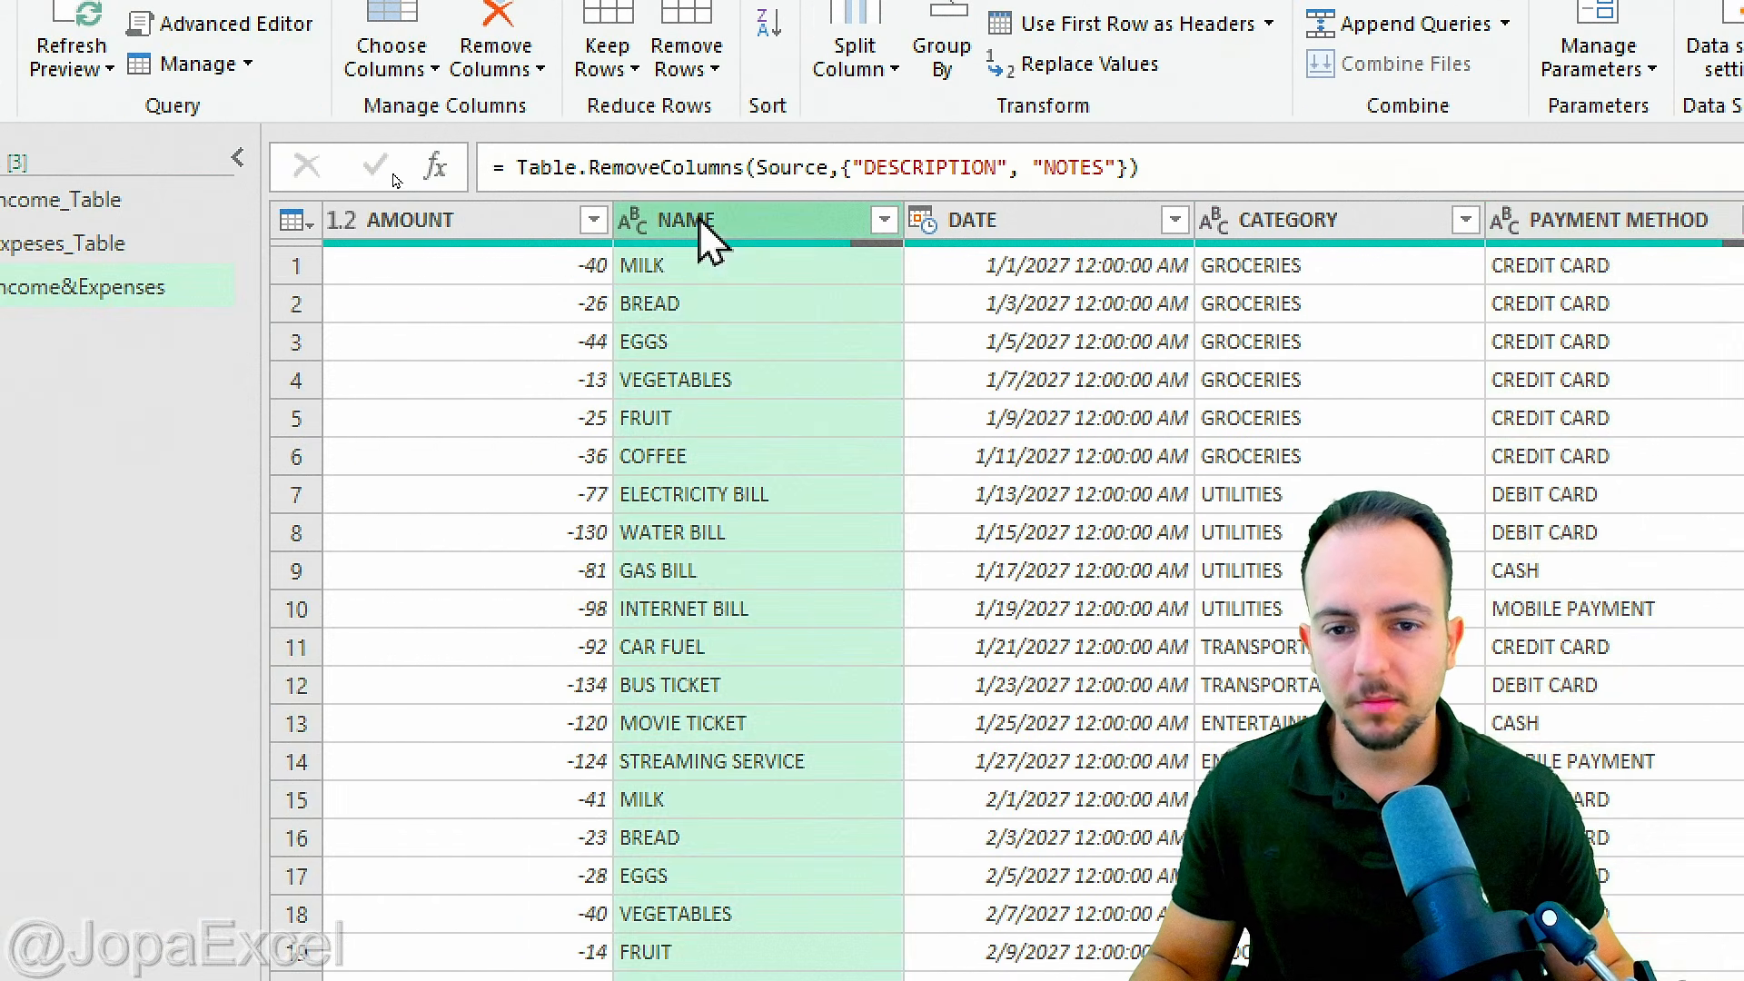
{"action": "right_click", "coordinate": [707, 238]}
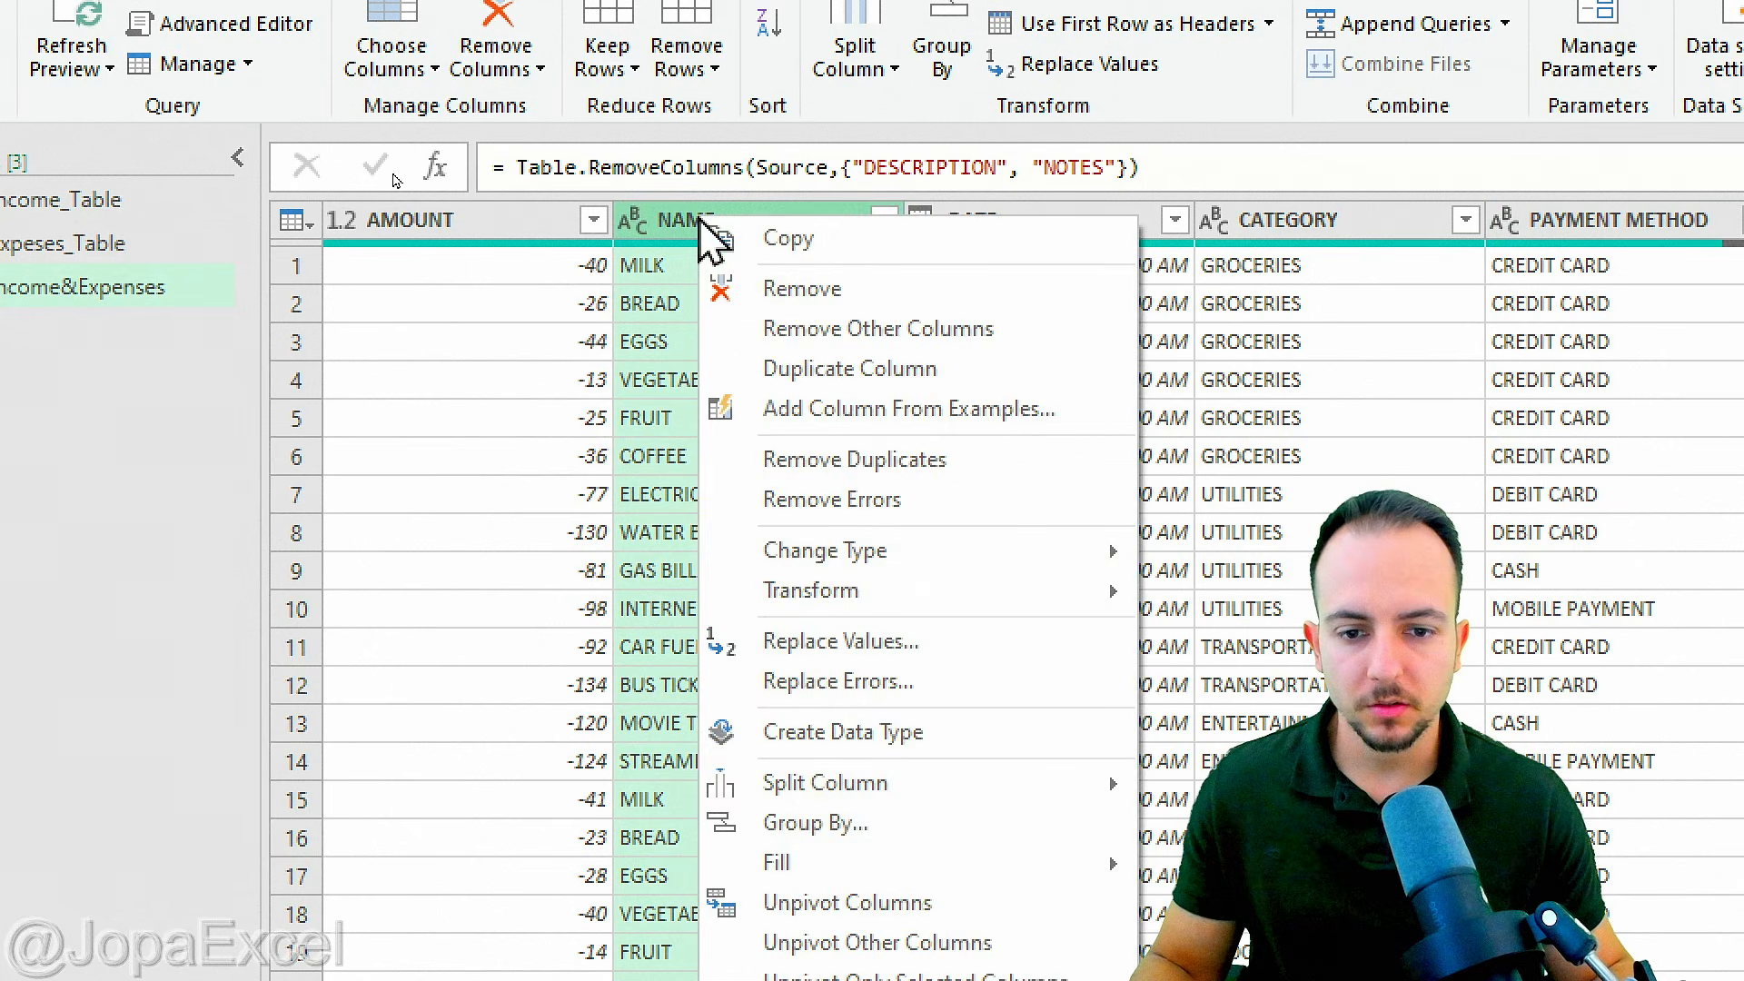
{"action": "left_click", "coordinate": [878, 300]}
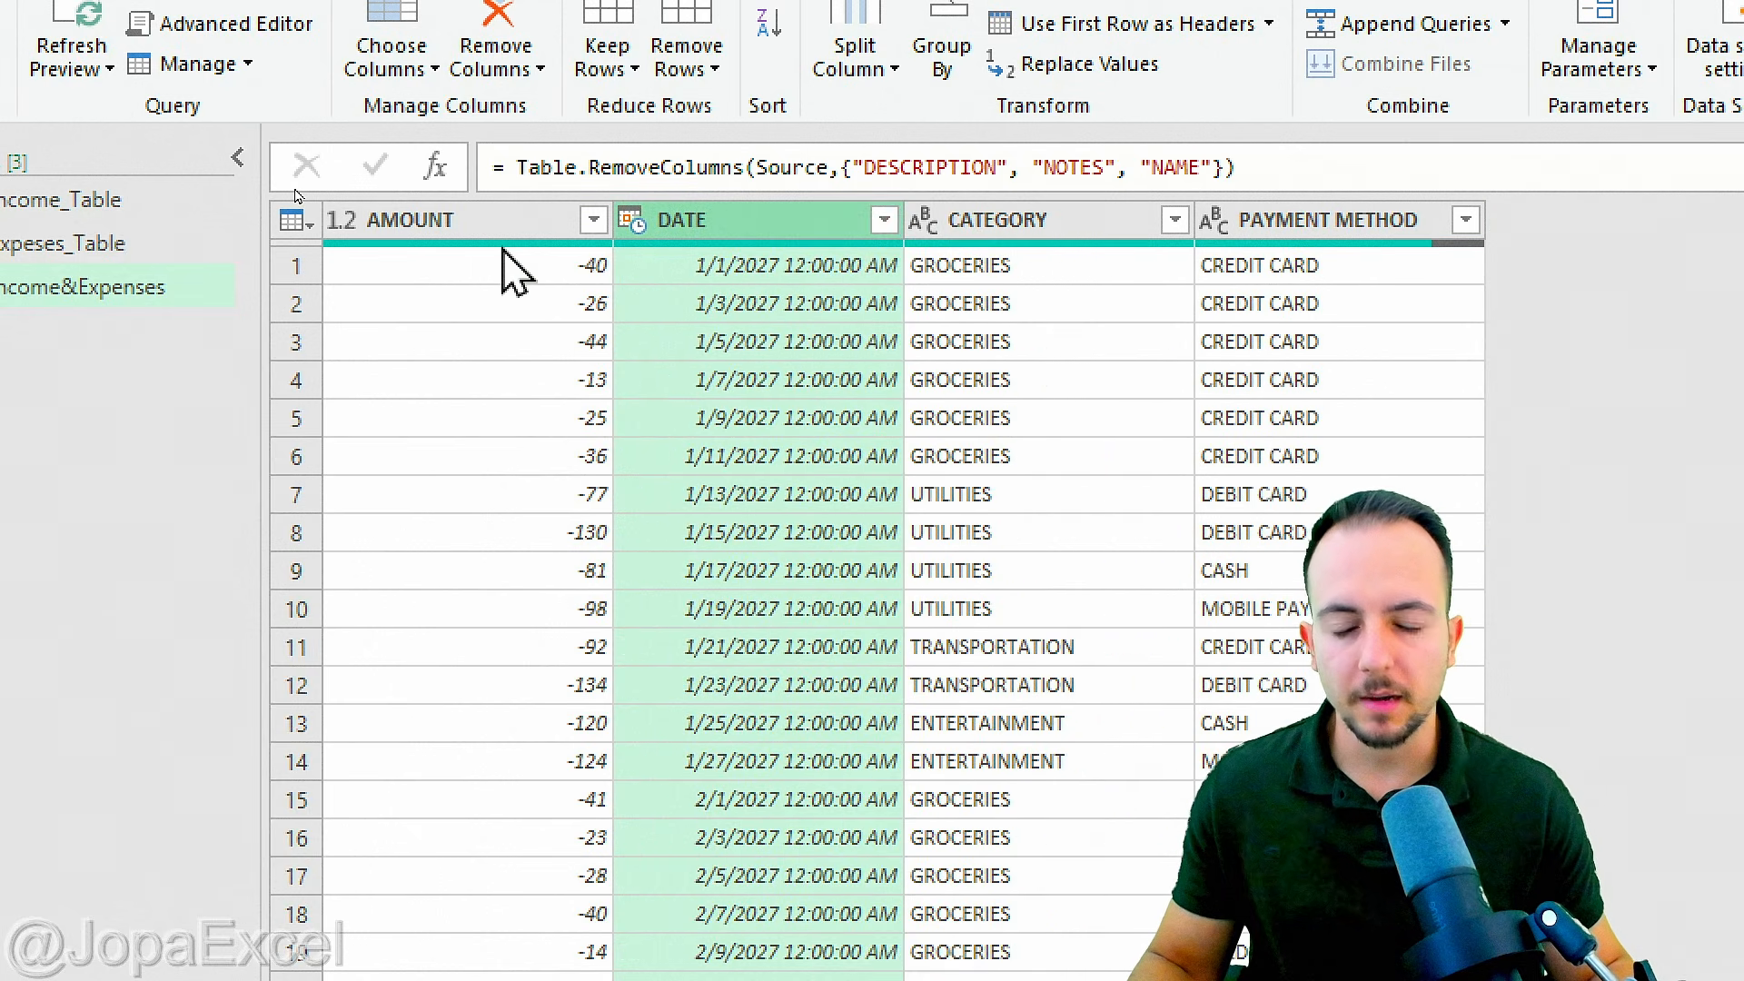
{"action": "left_click", "coordinate": [472, 238]}
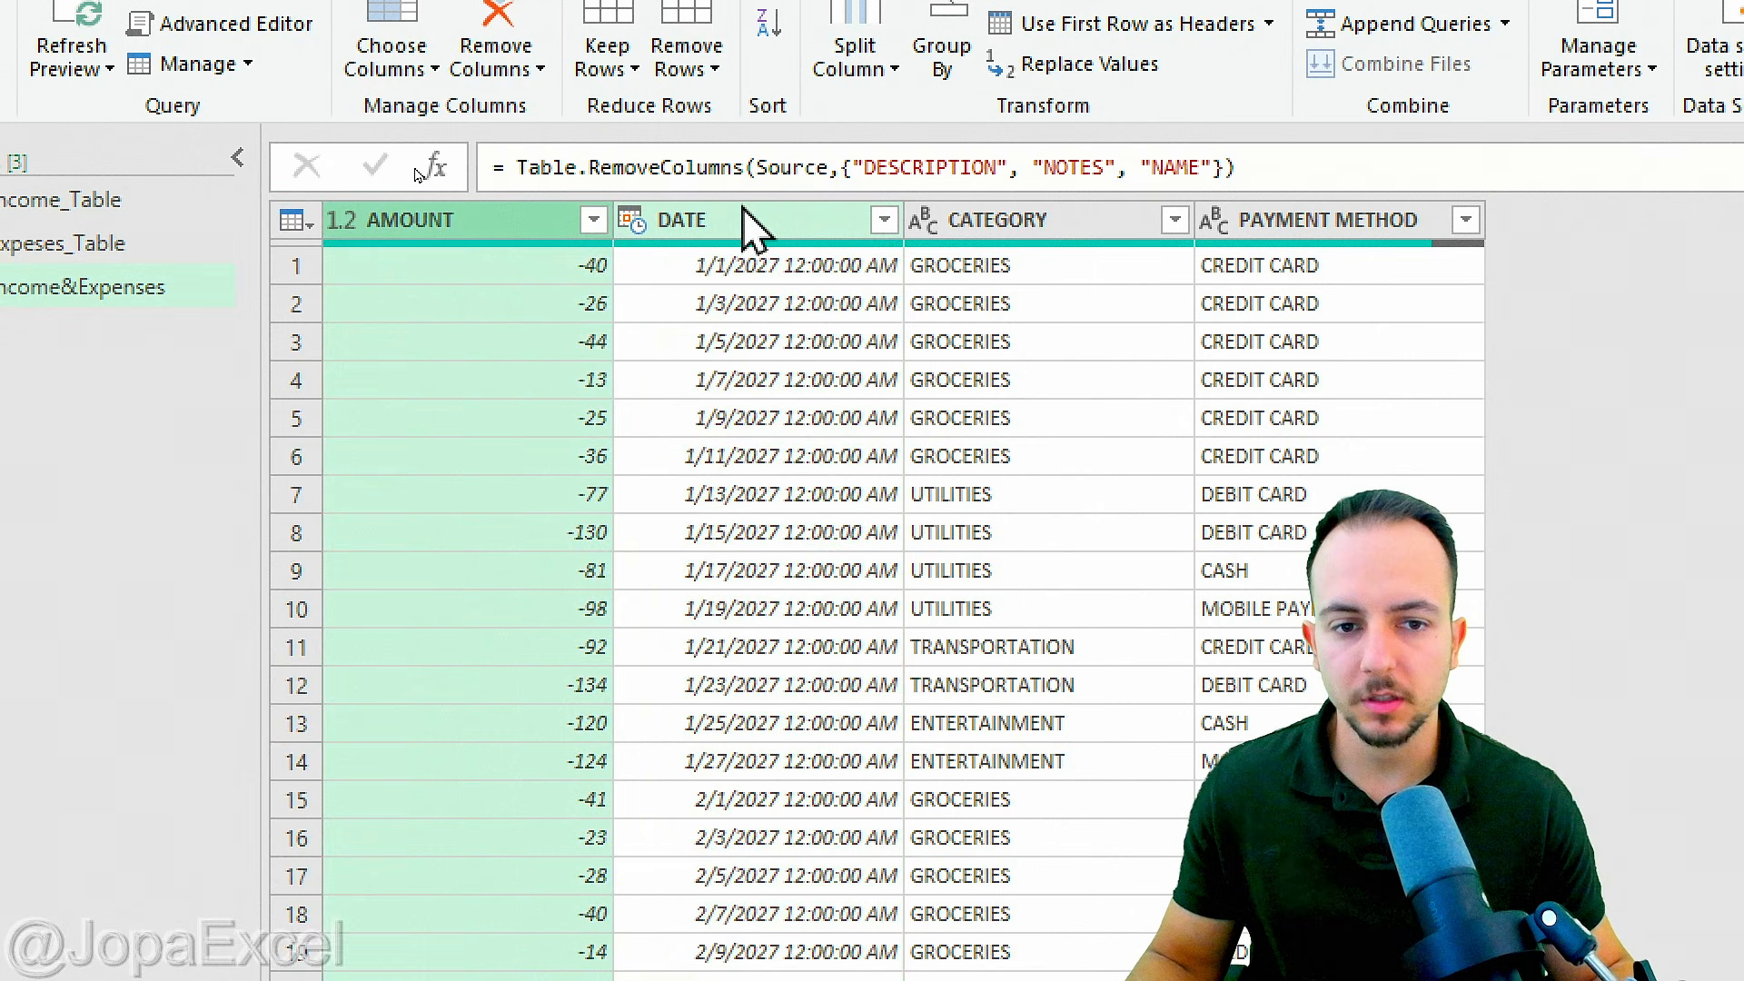
{"action": "left_click", "coordinate": [1359, 307]}
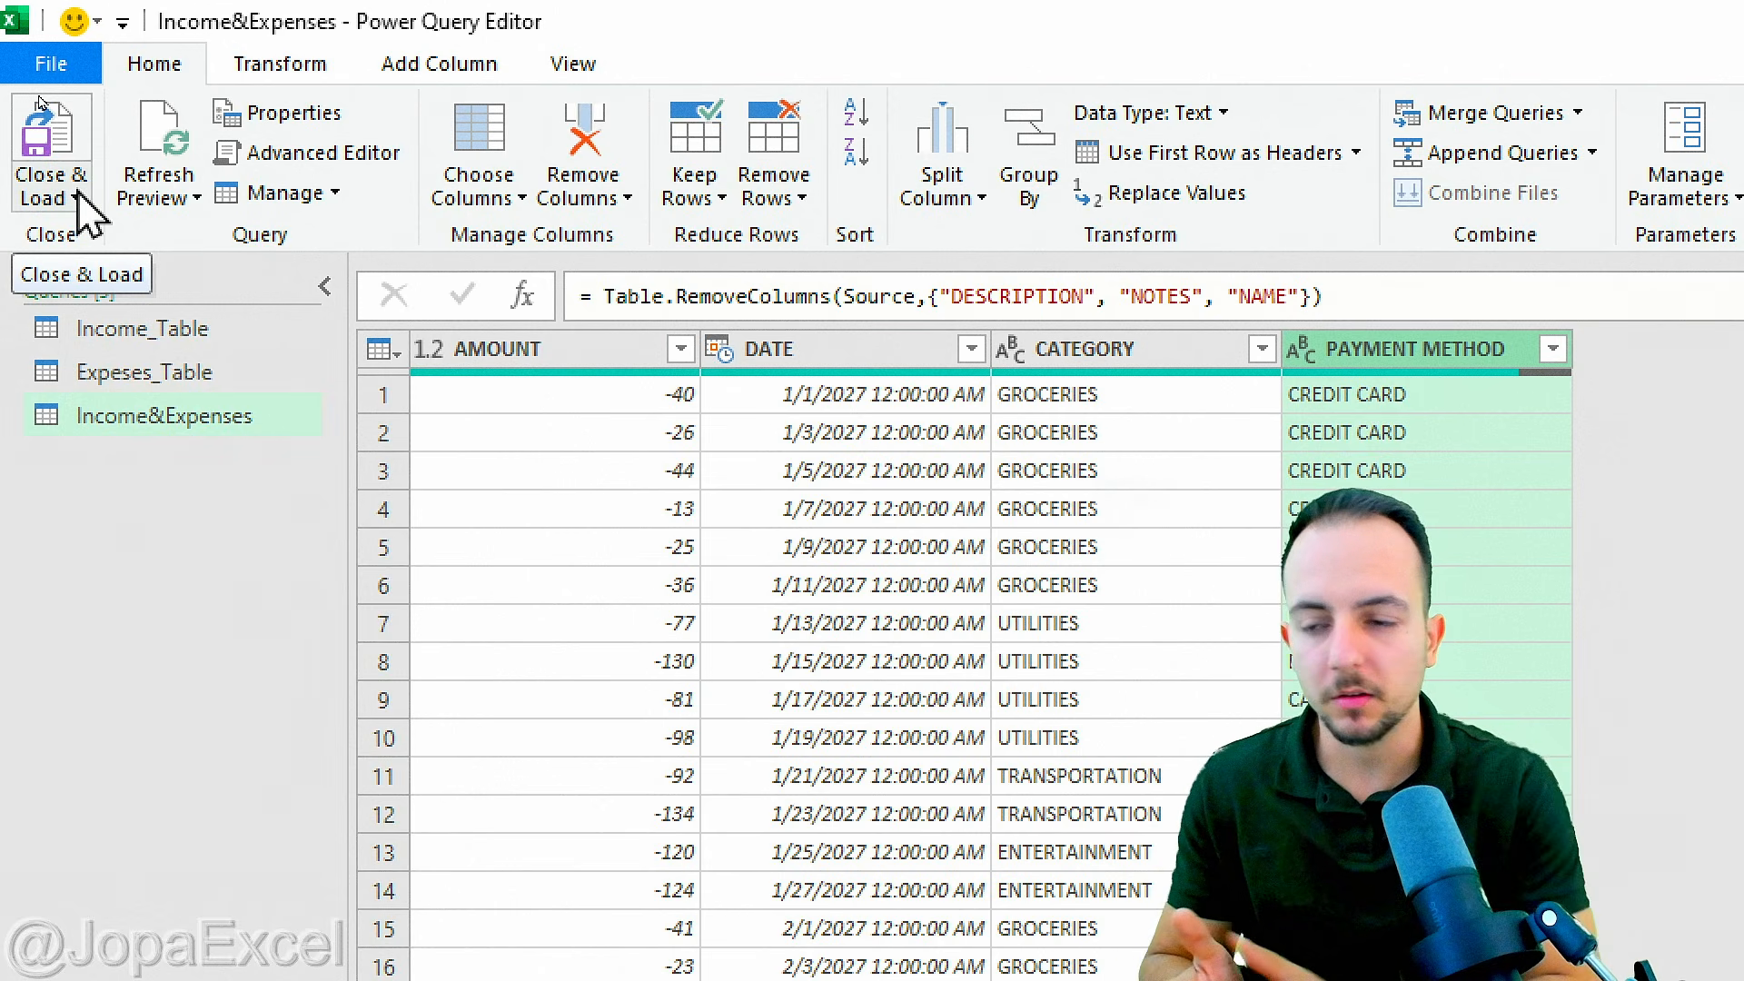
Step: Close the query editor and load the queries to the workbook as connections only
{"action": "left_click", "coordinate": [76, 196]}
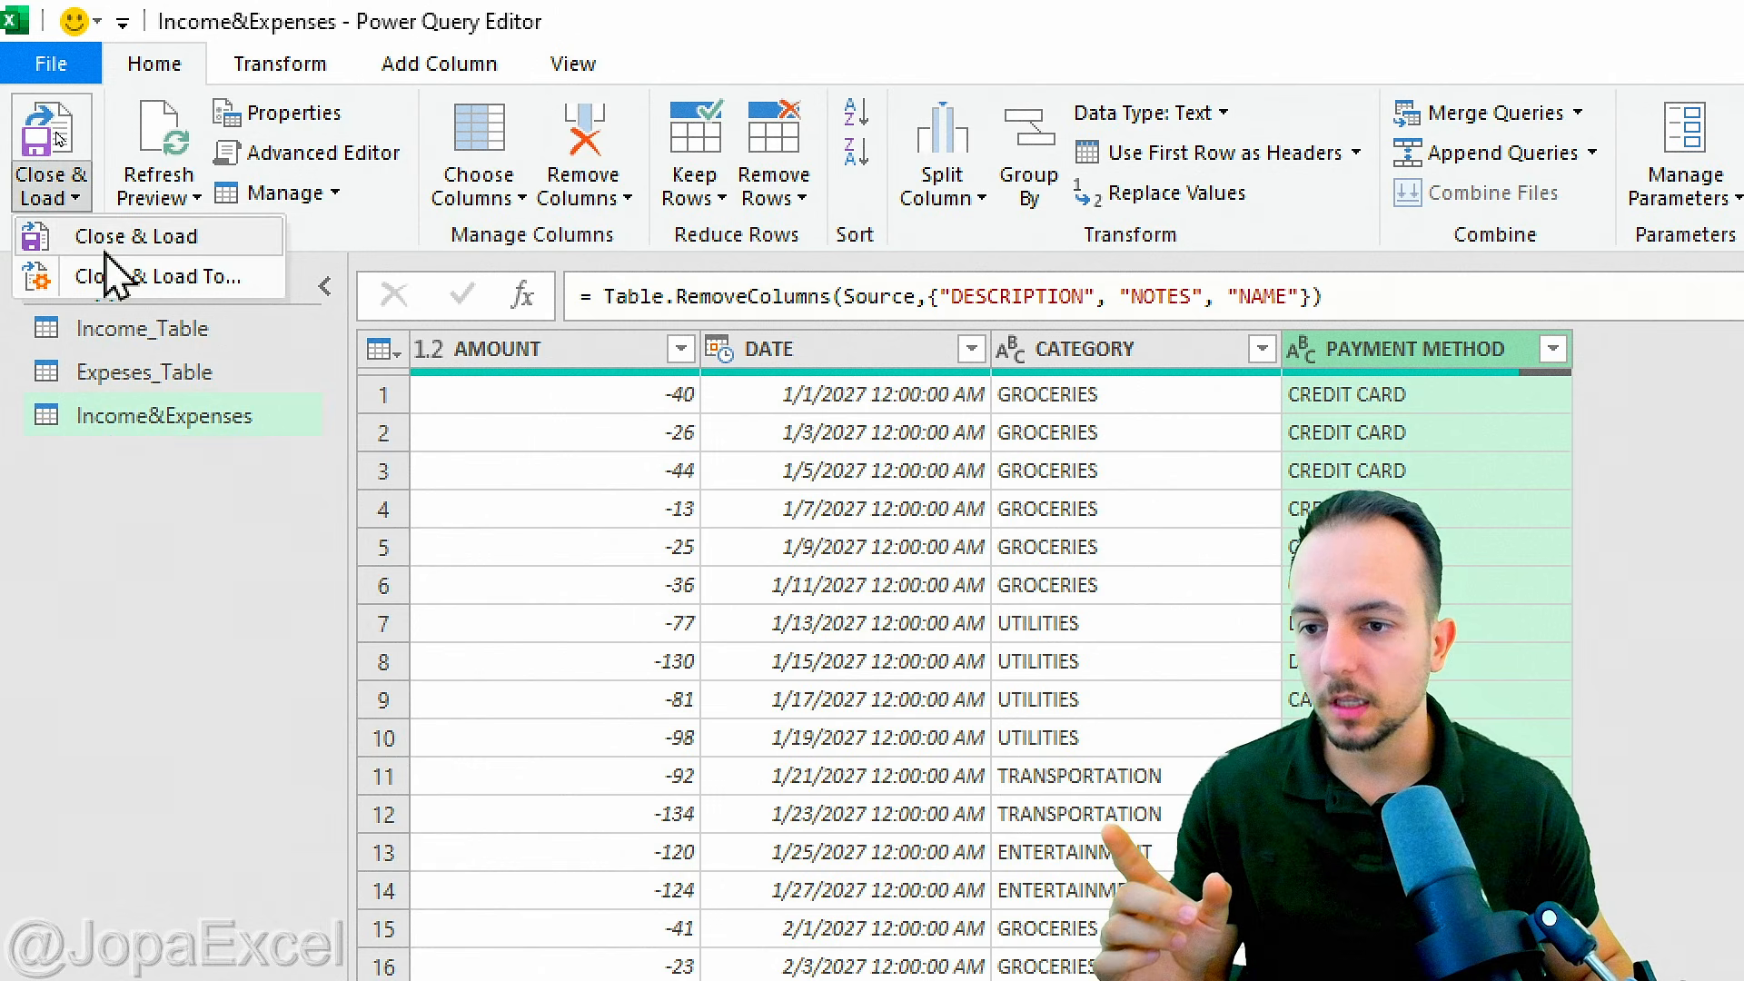
{"action": "left_click", "coordinate": [165, 290]}
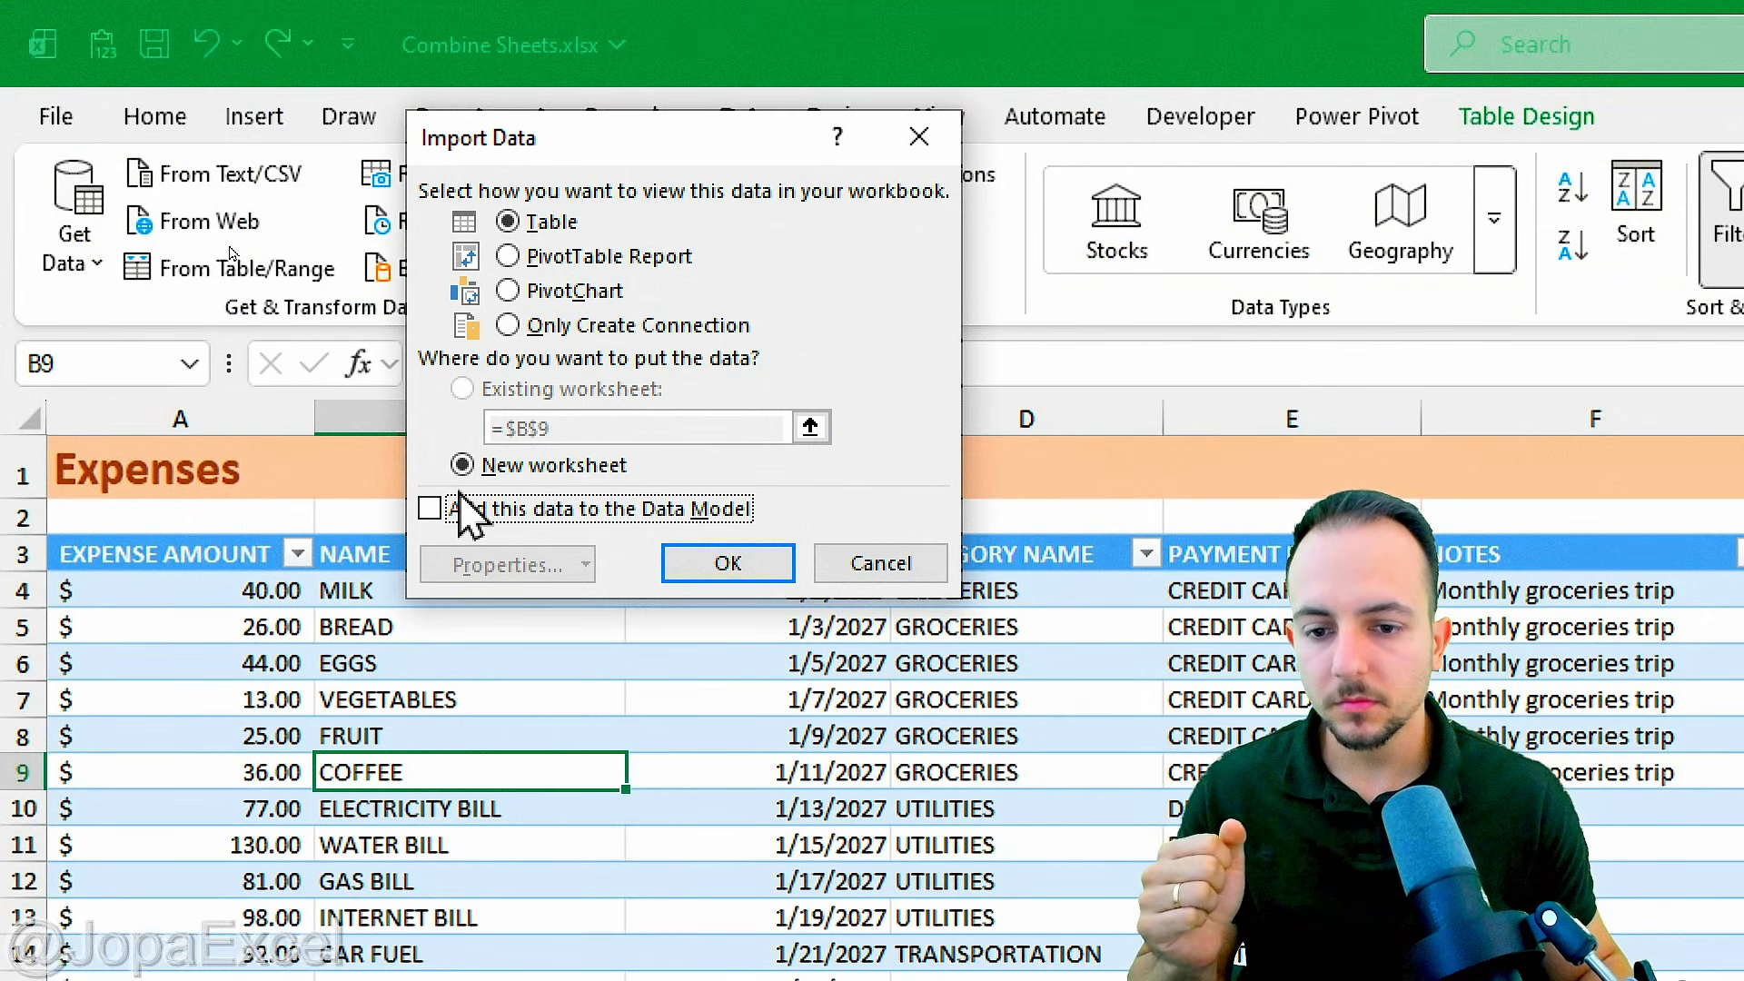
{"action": "left_click", "coordinate": [591, 327]}
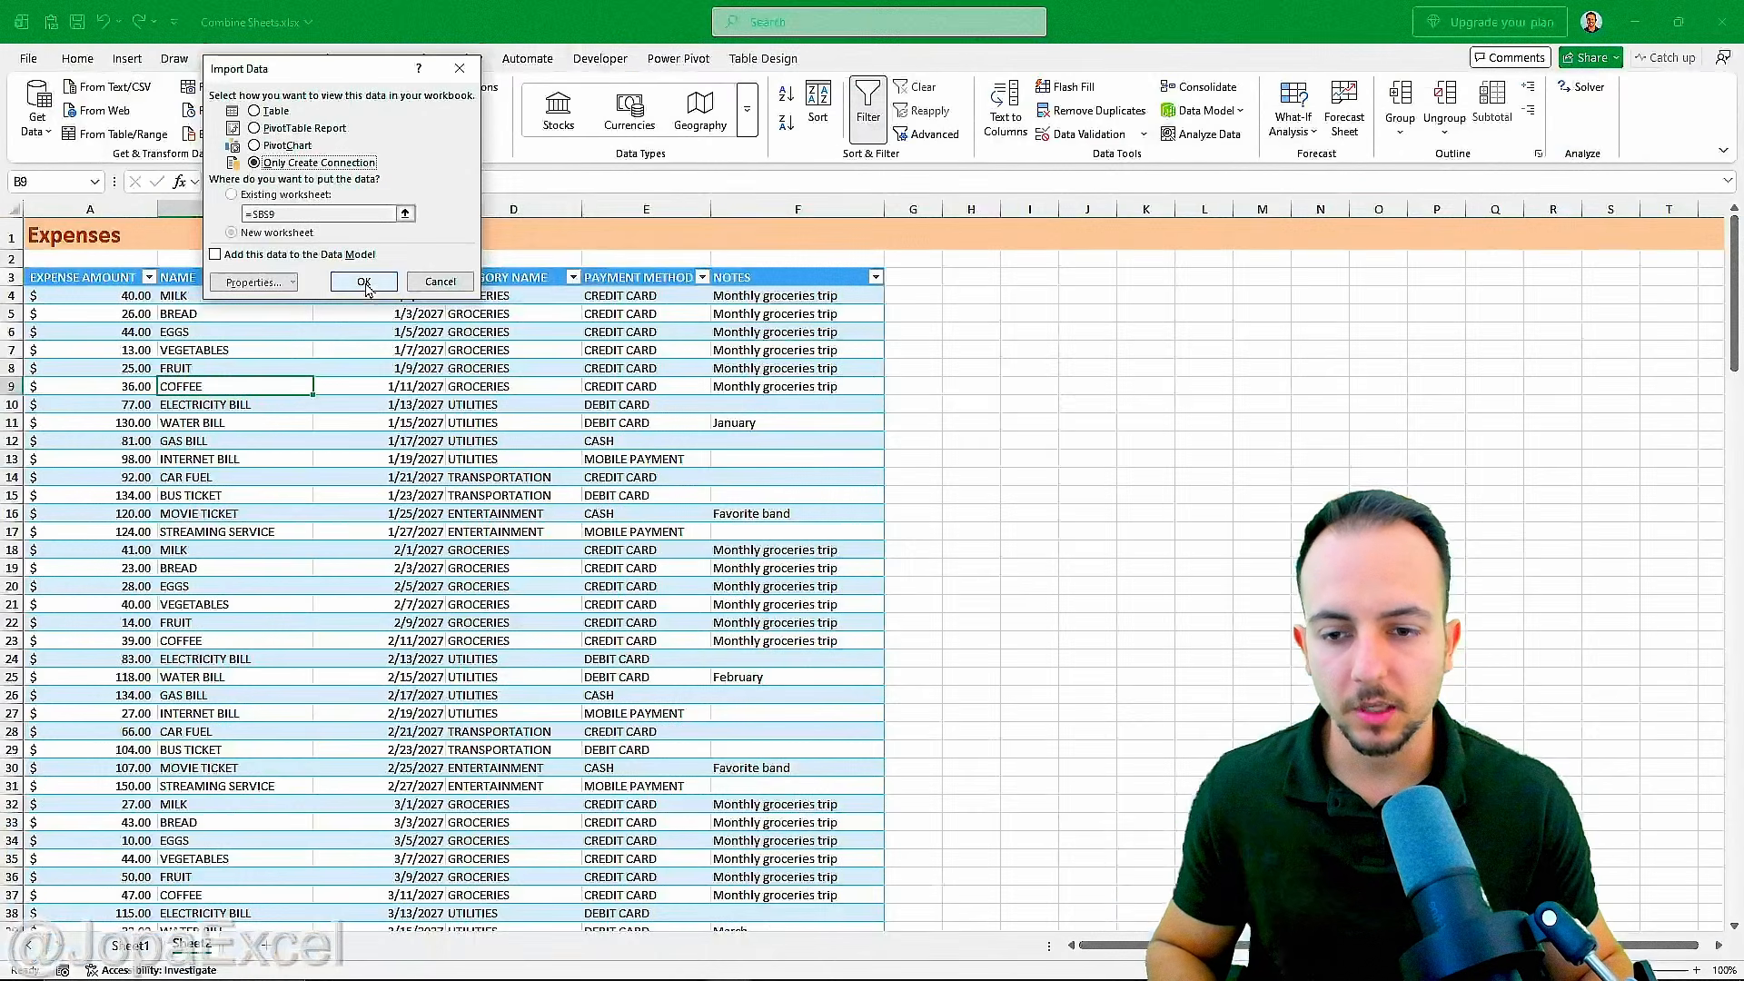
{"action": "left_click", "coordinate": [363, 282]}
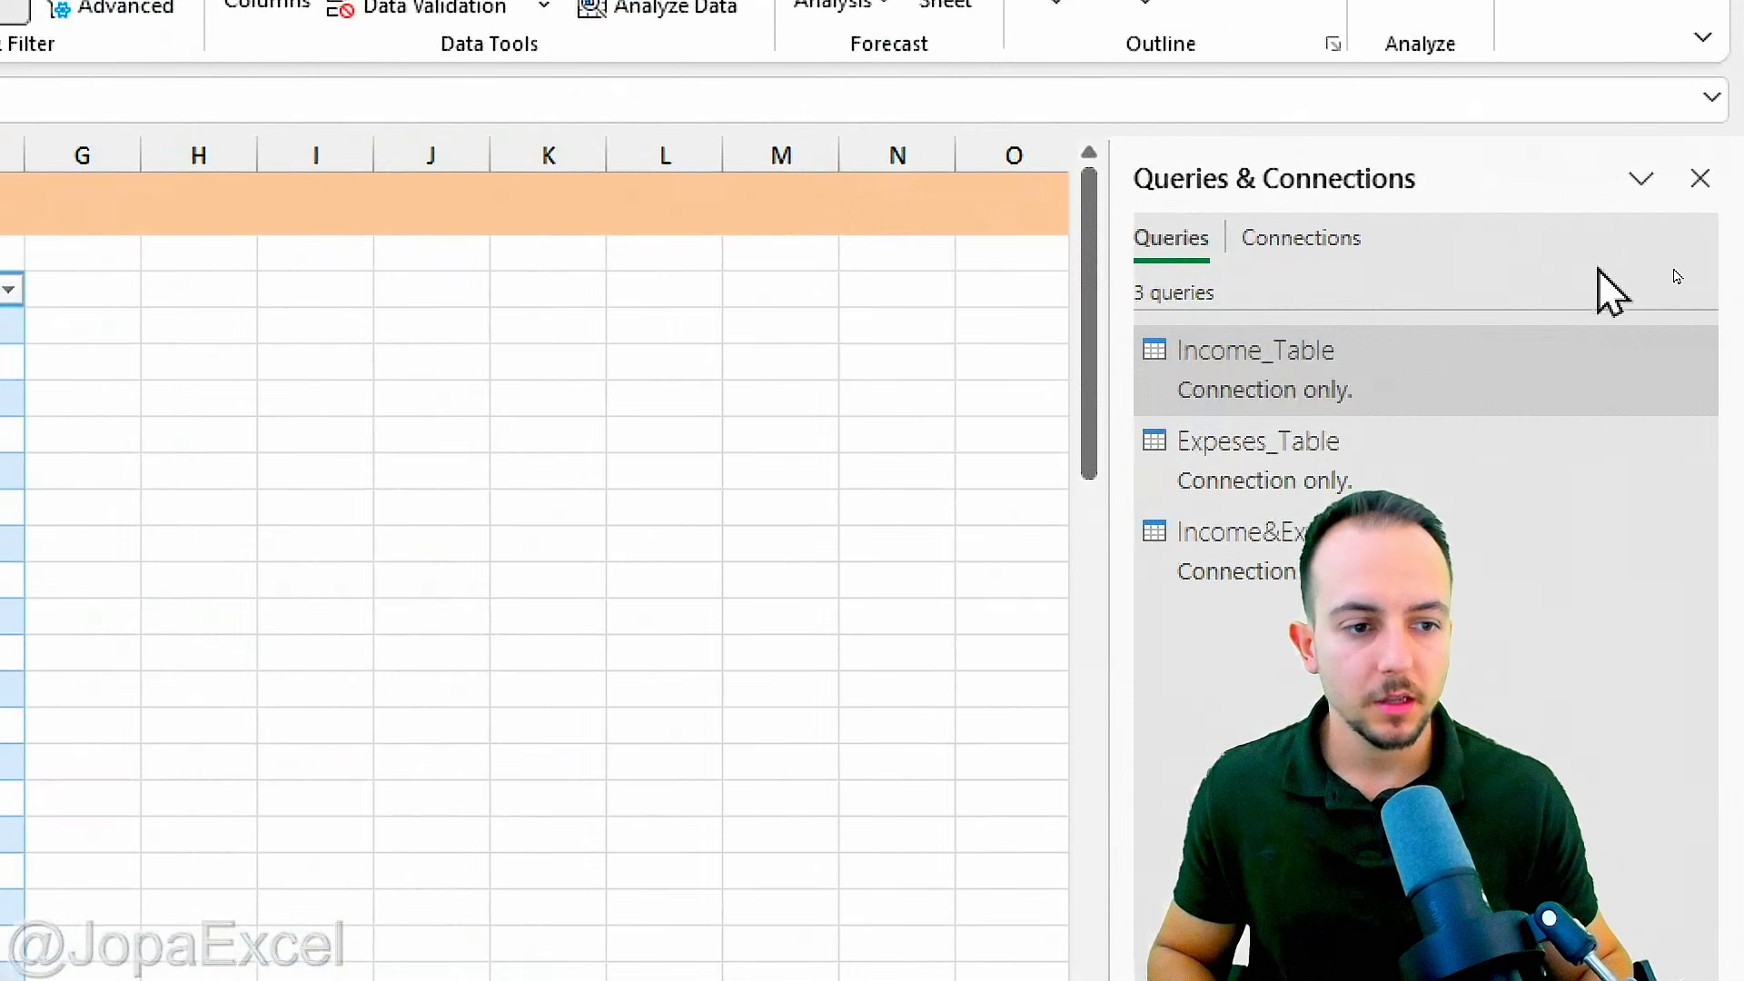
Step: Close and reopen the list of workbook queries, then preview the Income&Expenses query
{"action": "left_click", "coordinate": [1700, 179]}
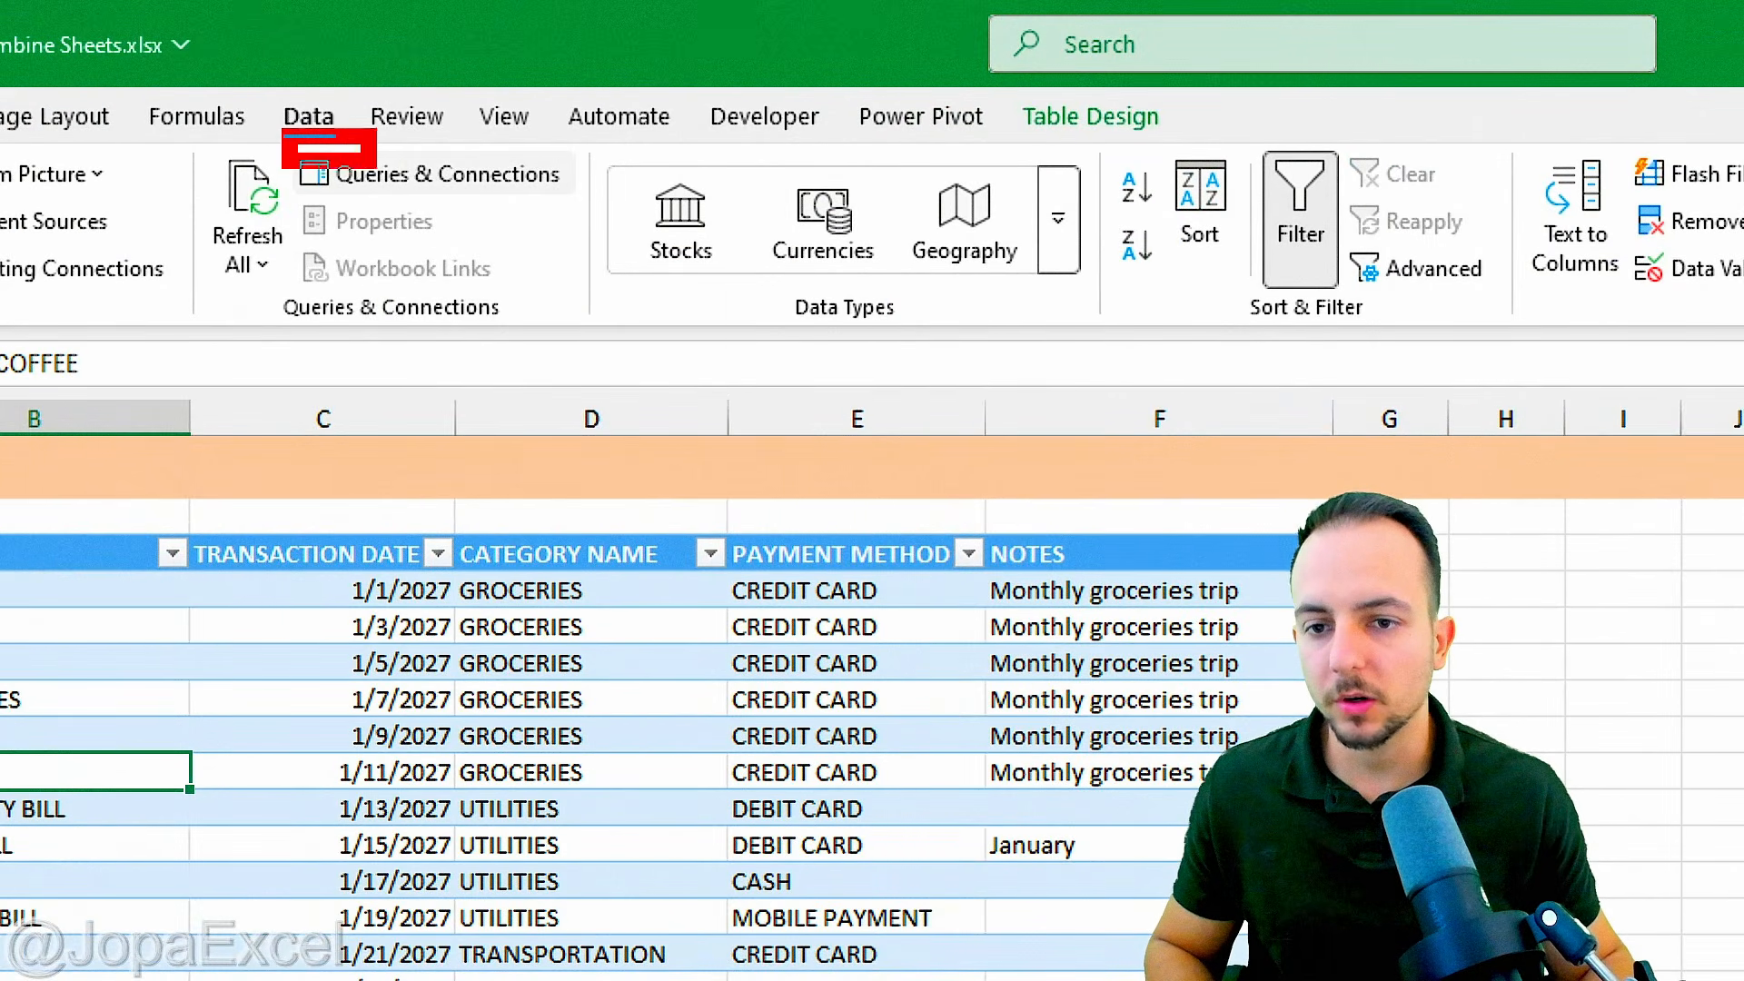
{"action": "left_click", "coordinate": [517, 178]}
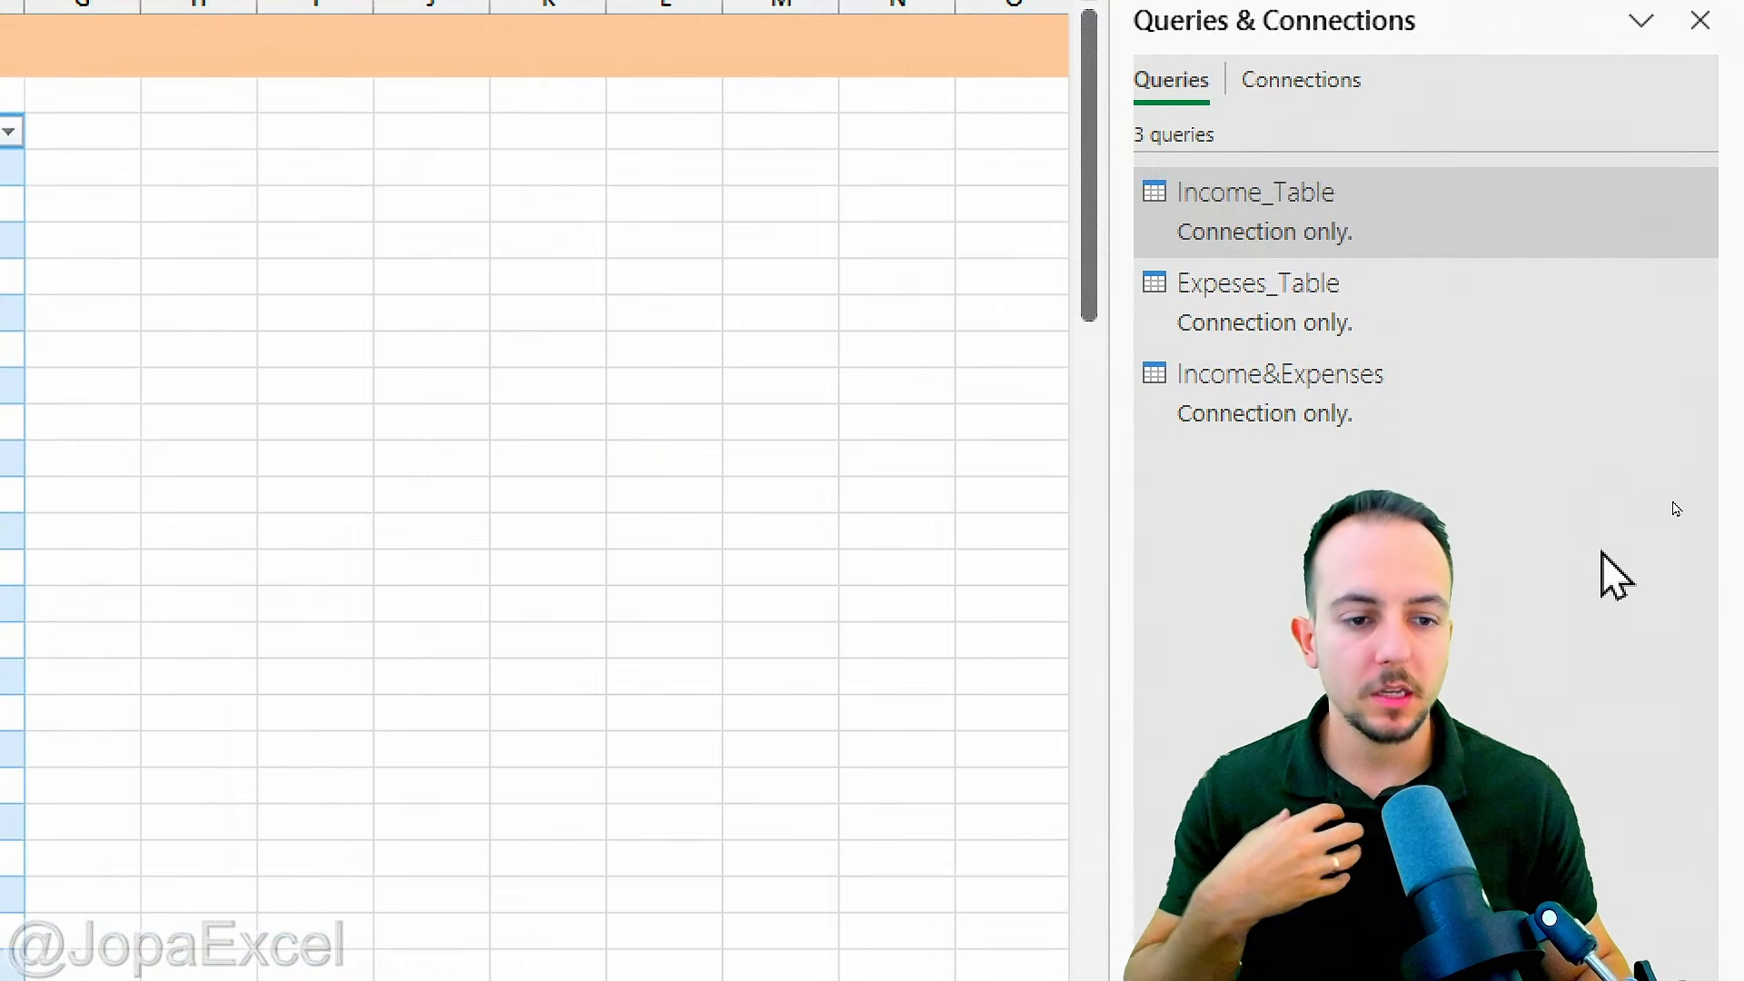
{"action": "mouse_move", "coordinate": [1377, 222]}
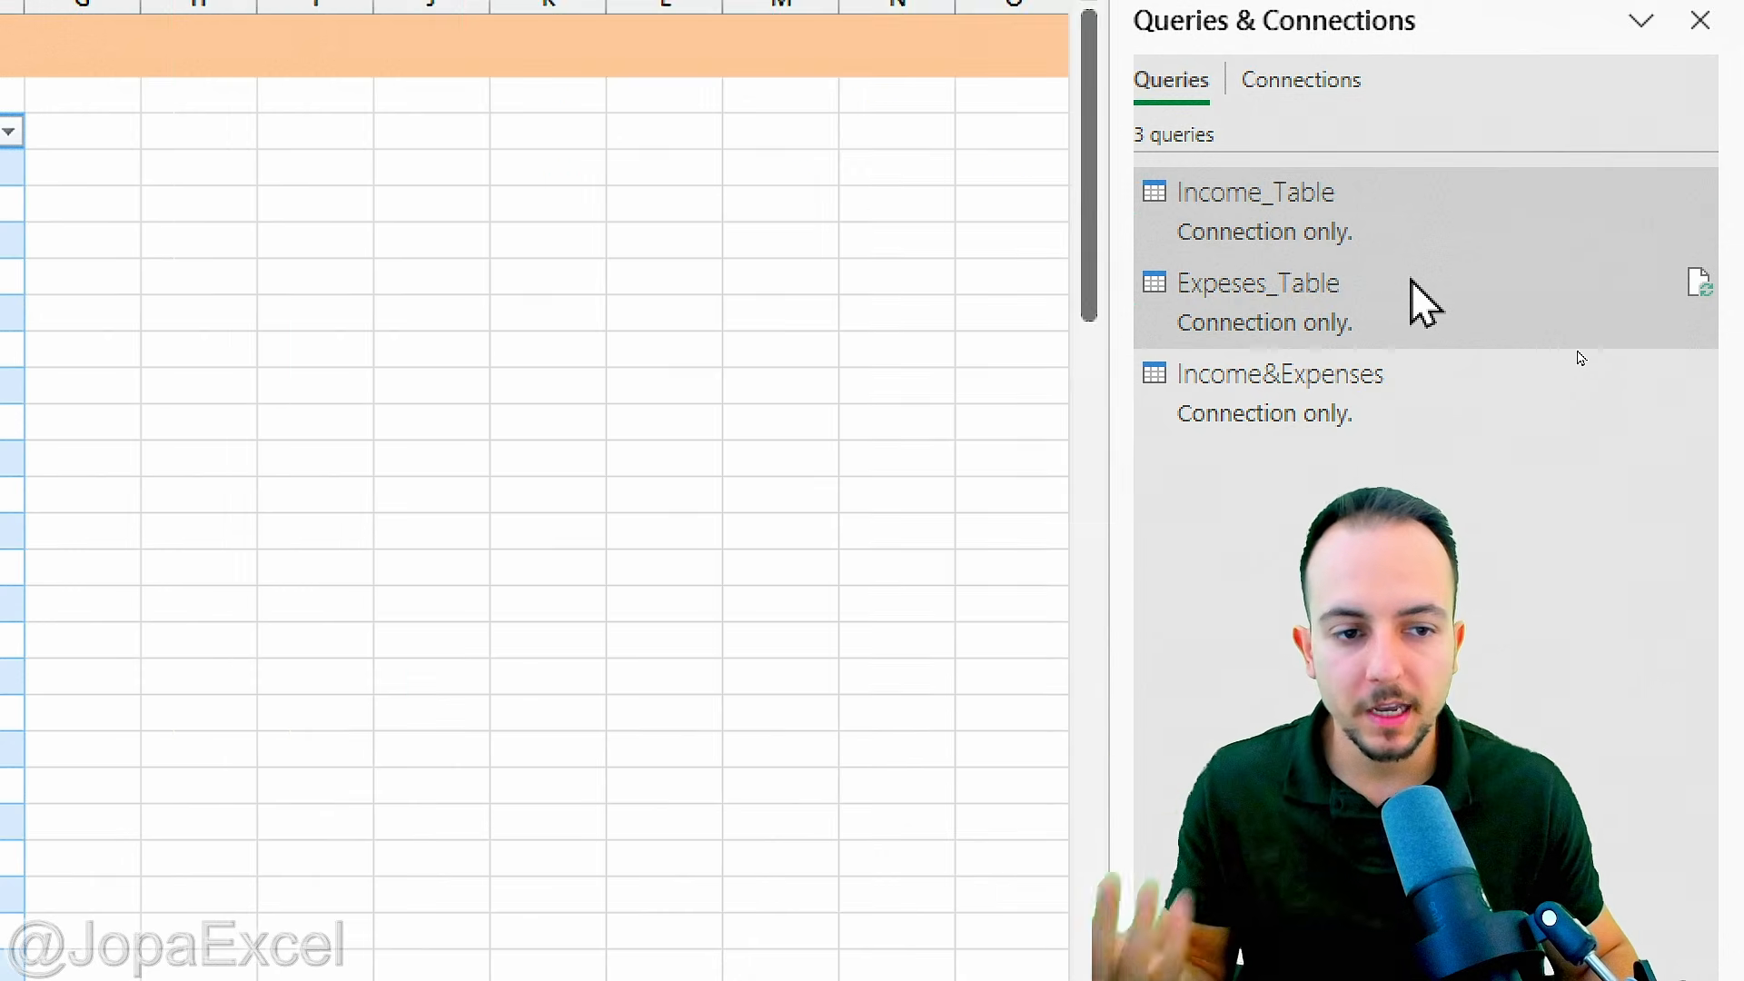
{"action": "mouse_move", "coordinate": [1413, 283]}
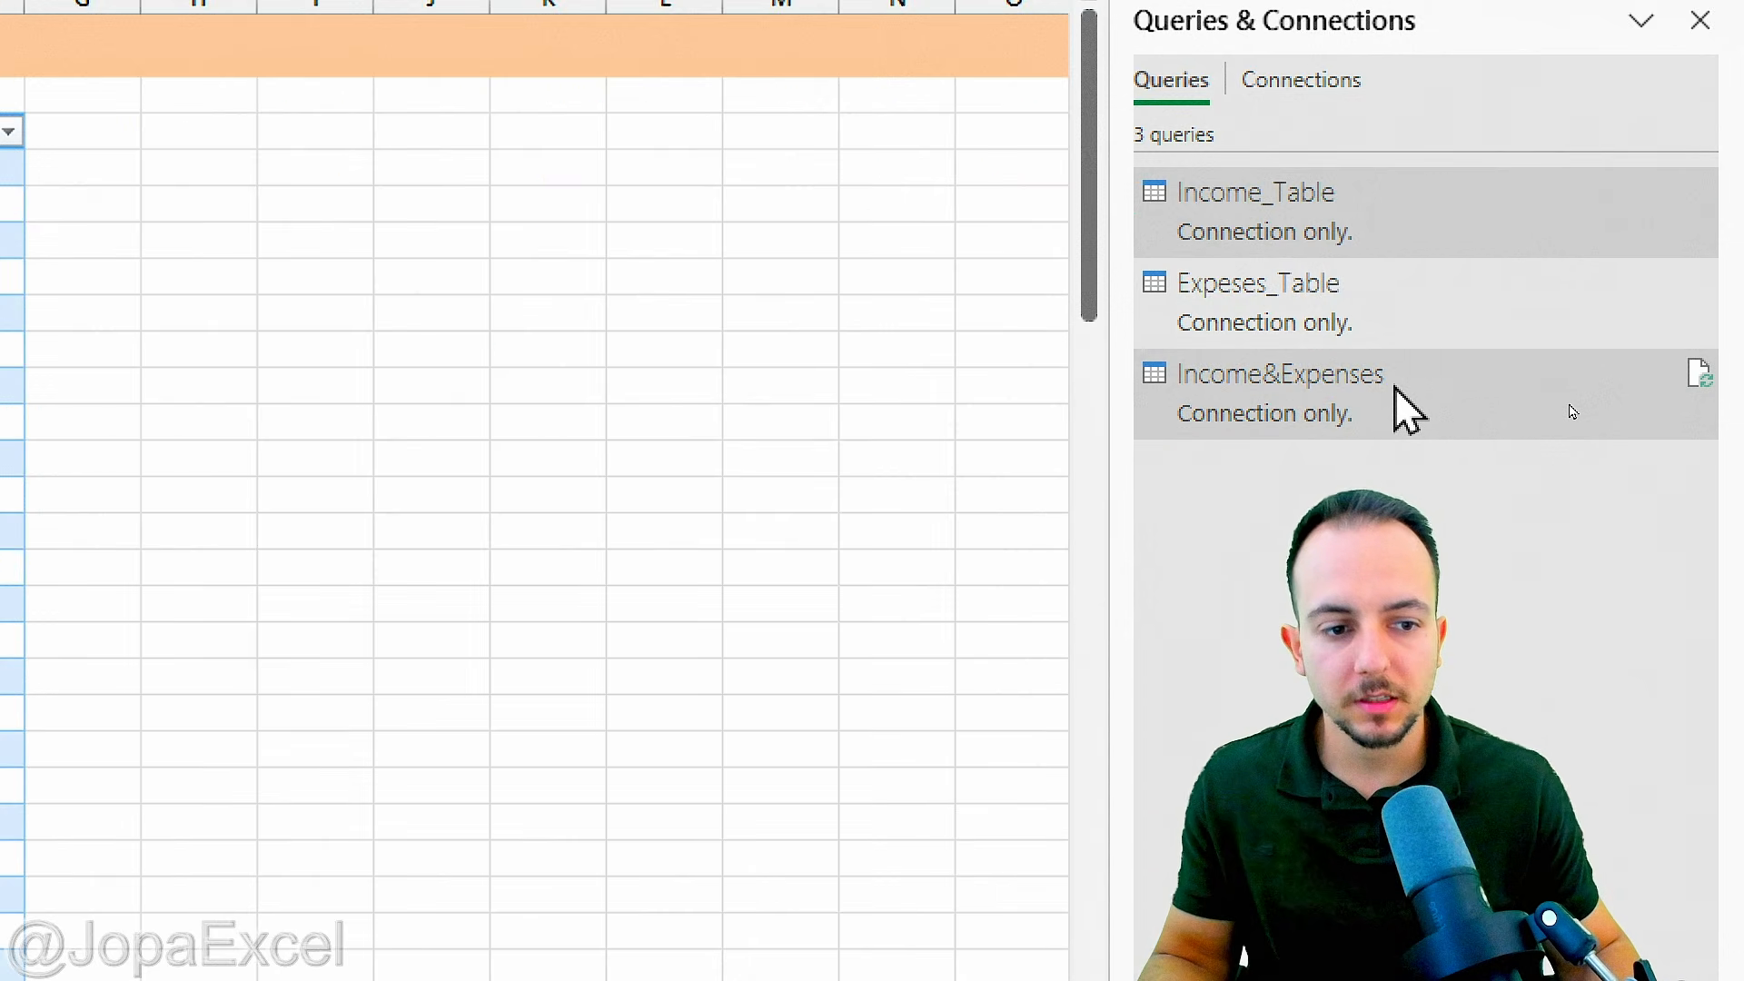
{"action": "mouse_move", "coordinate": [1396, 390]}
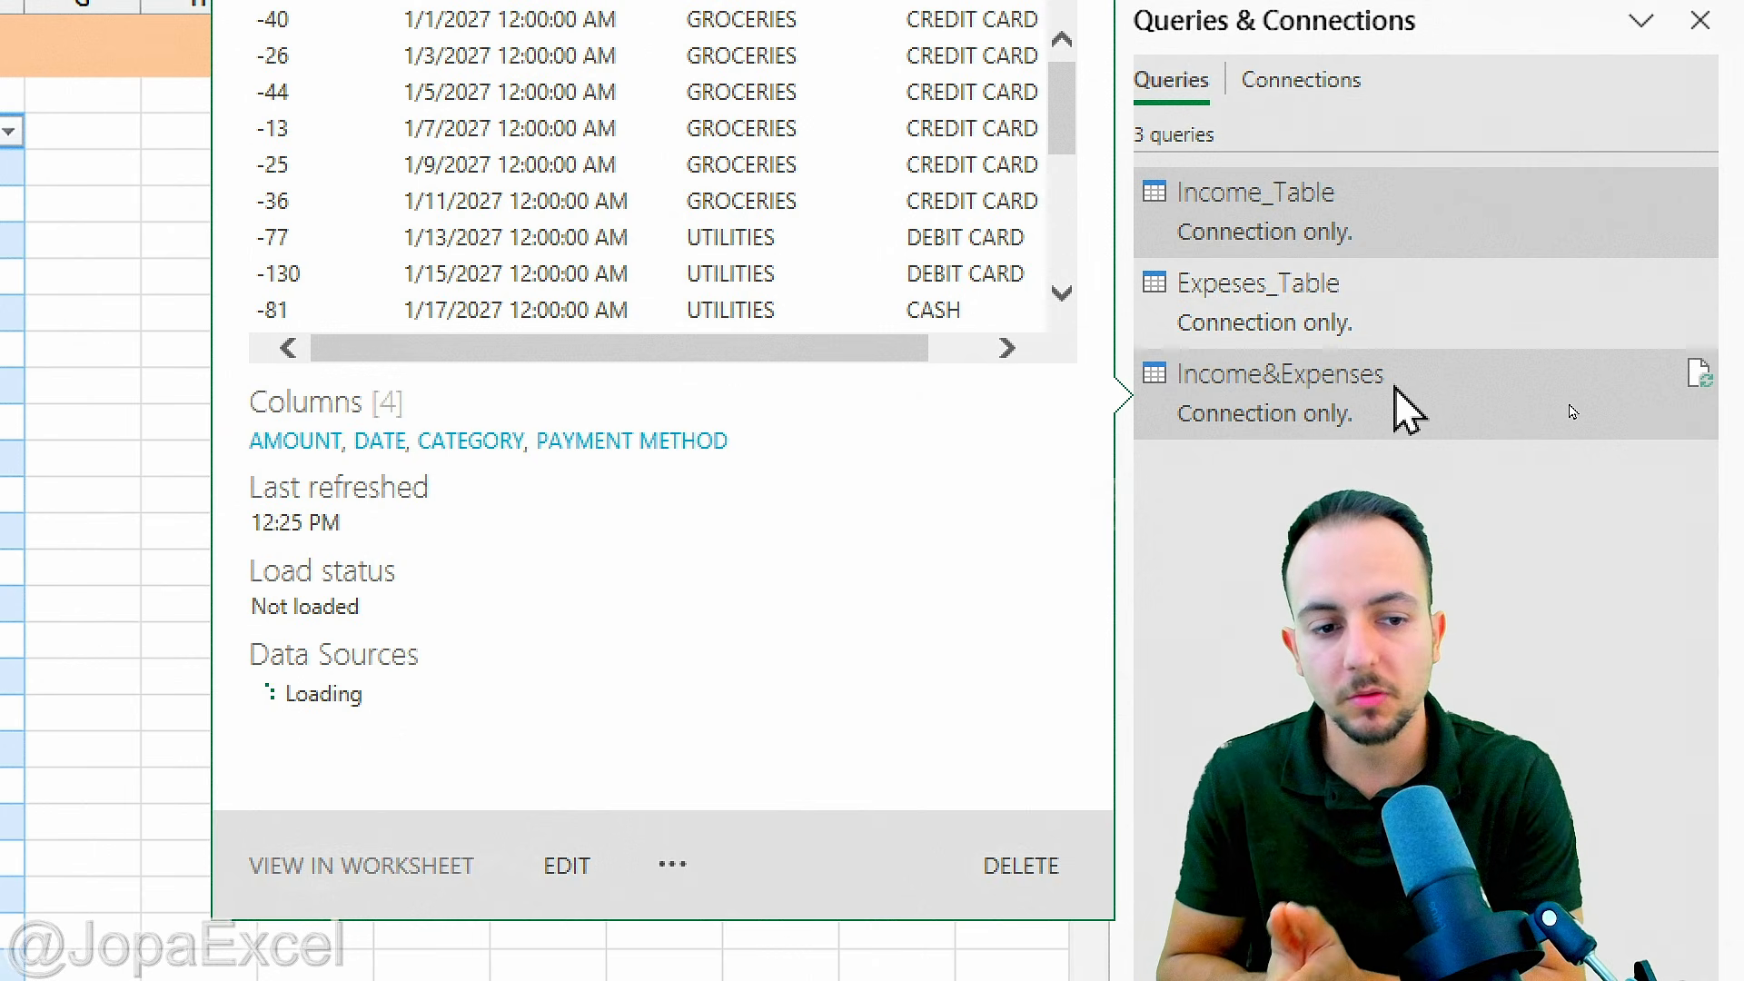
Step: Load the Income&Expenses query as a table on a new worksheet
{"action": "left_click", "coordinate": [1405, 411]}
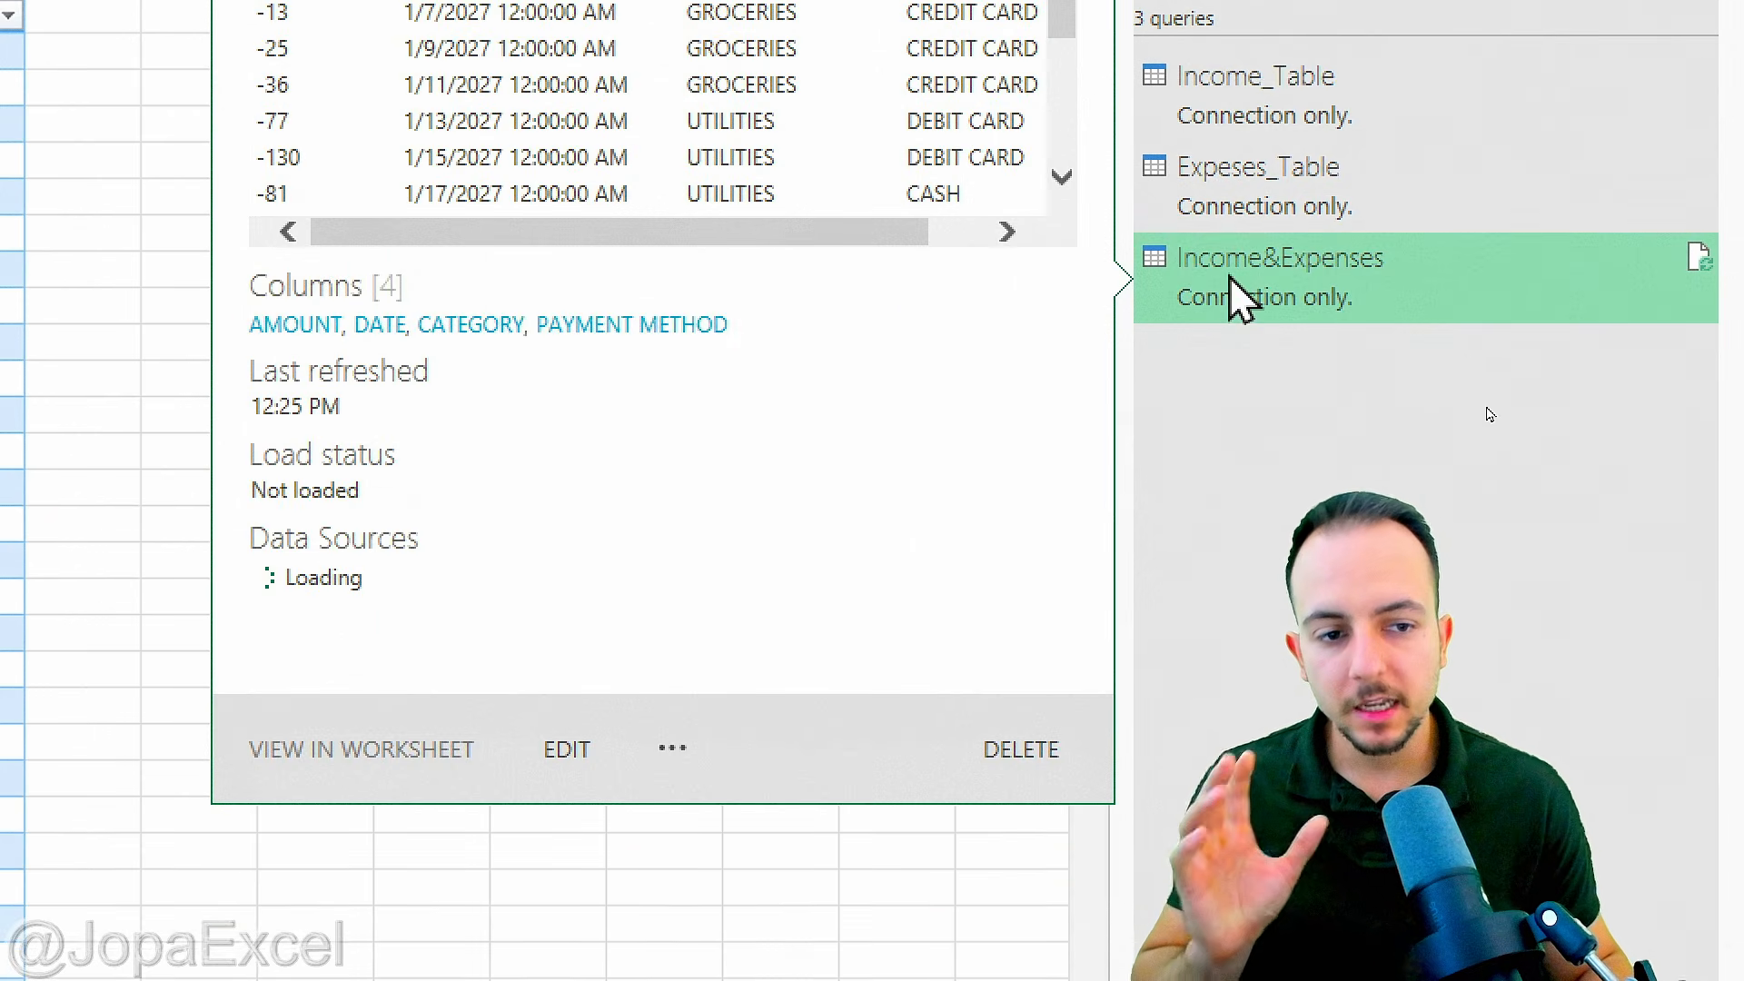
{"action": "right_click", "coordinate": [1231, 278]}
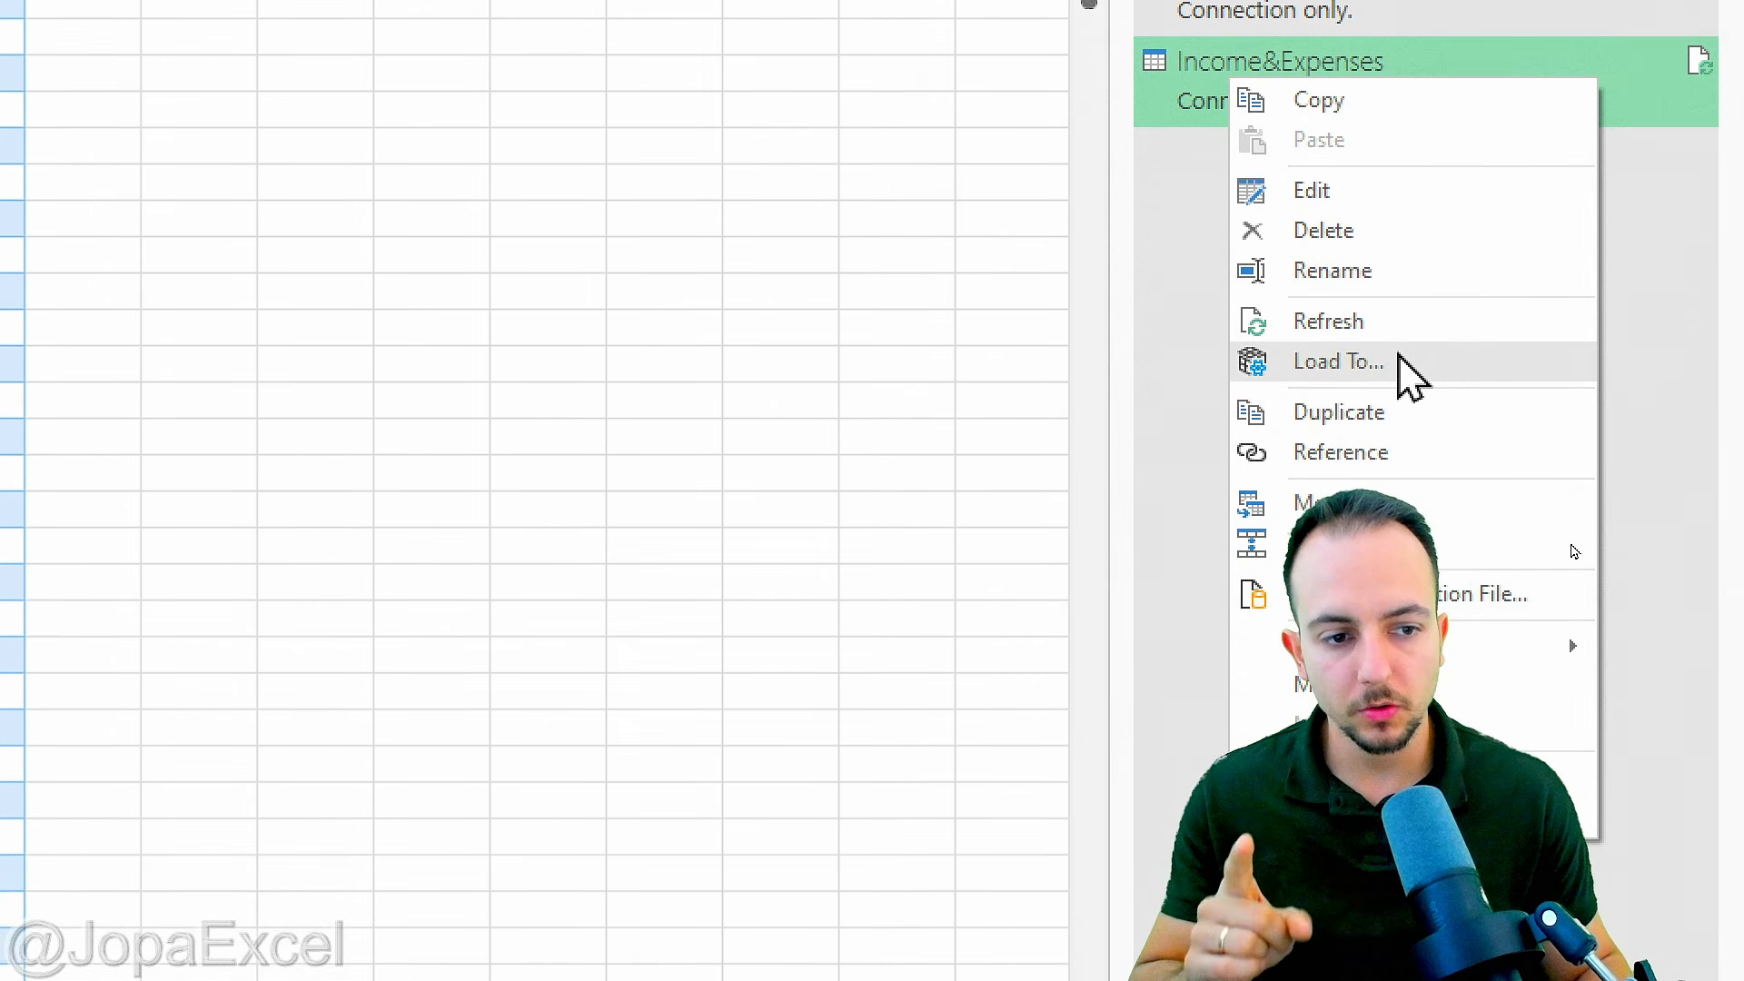
{"action": "left_click", "coordinate": [1400, 360]}
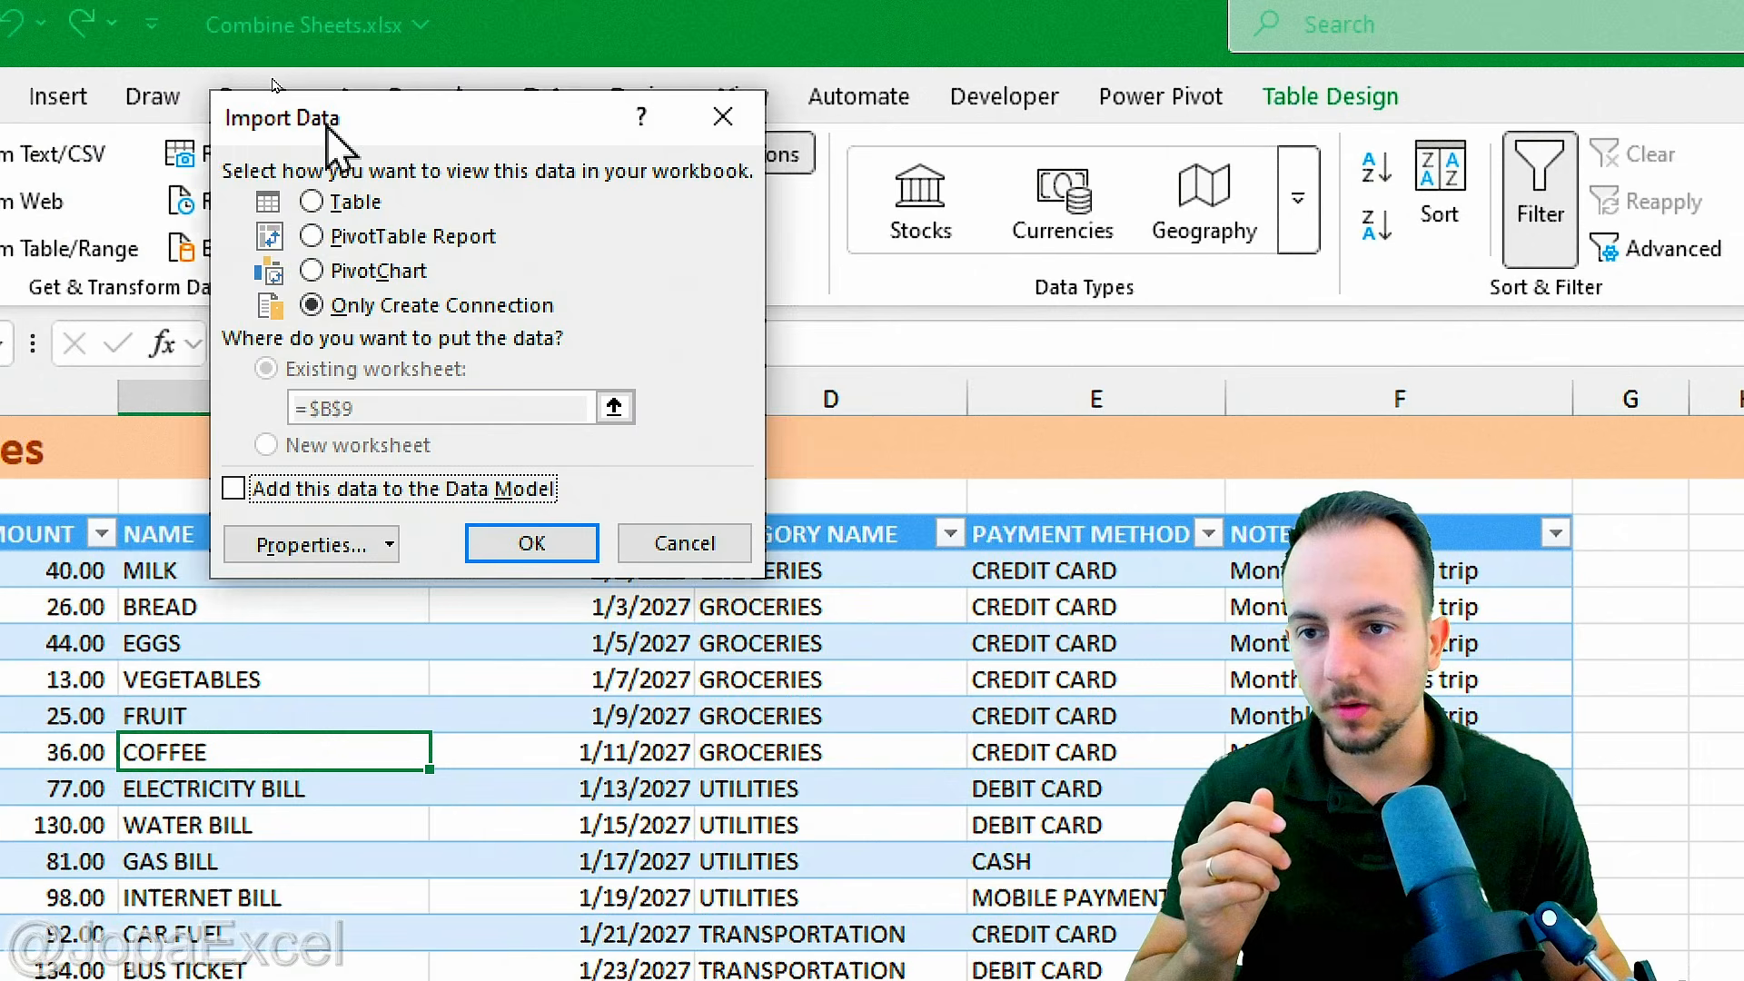
{"action": "left_click_drag", "start_coordinate": [327, 127], "coordinate": [659, 449]}
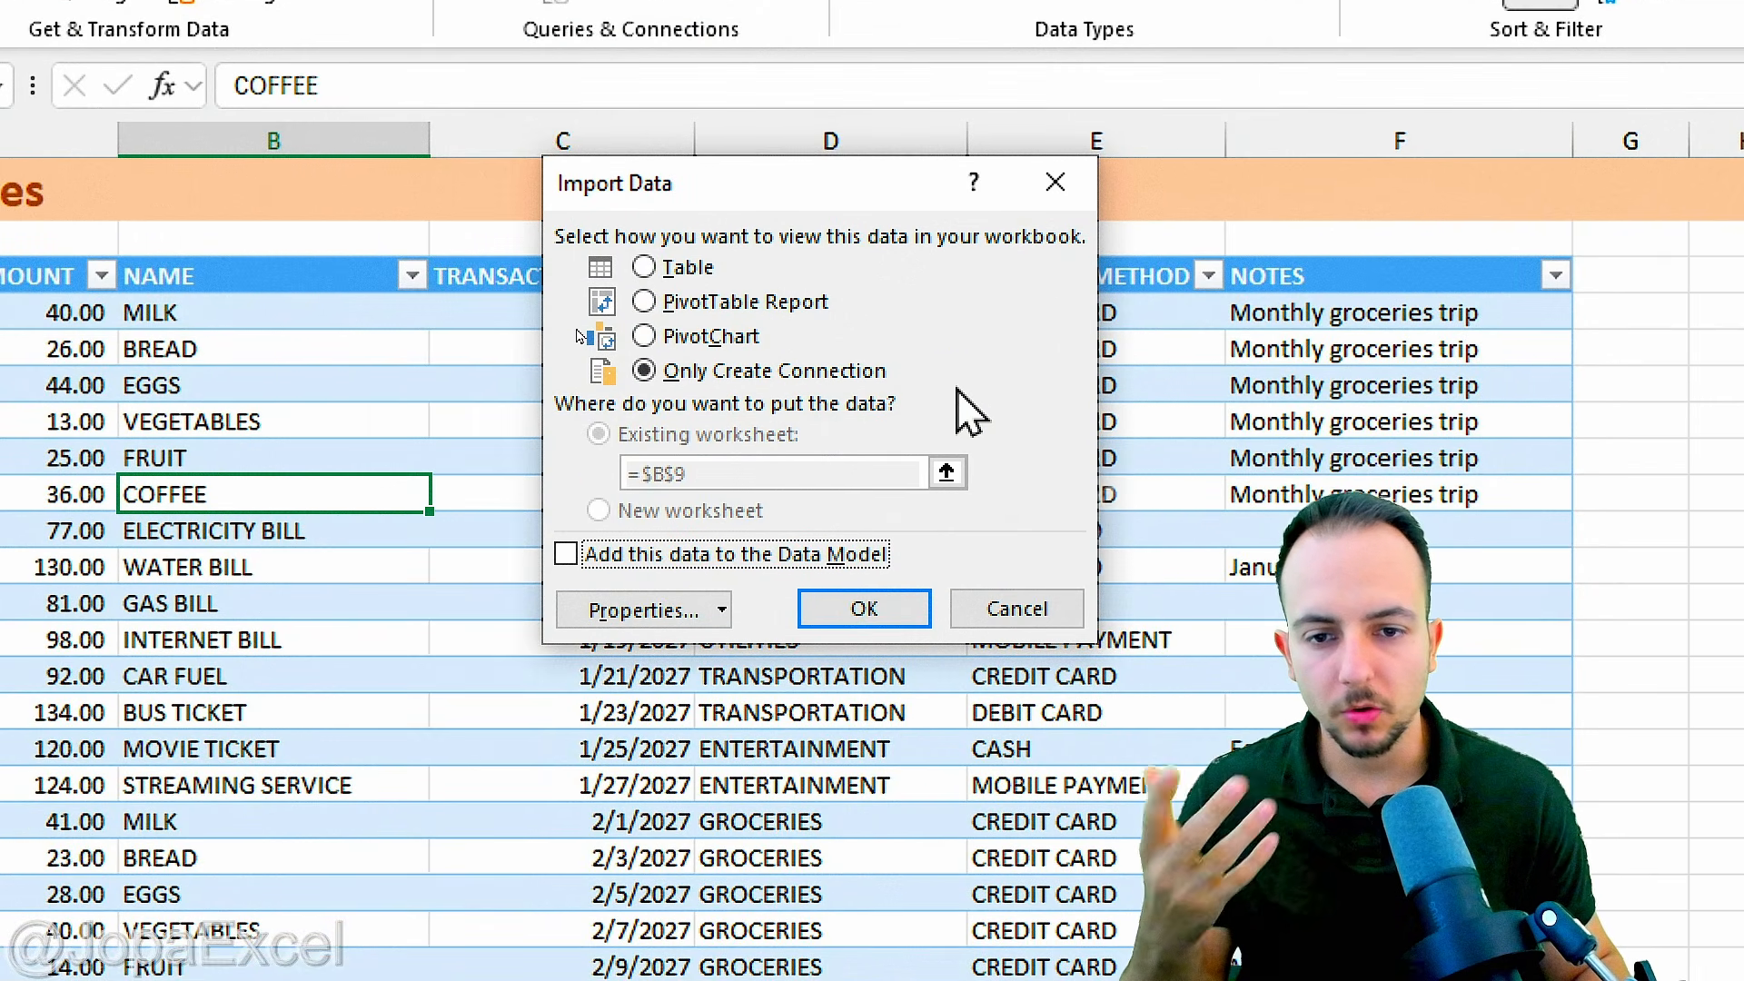
{"action": "left_click", "coordinate": [699, 269]}
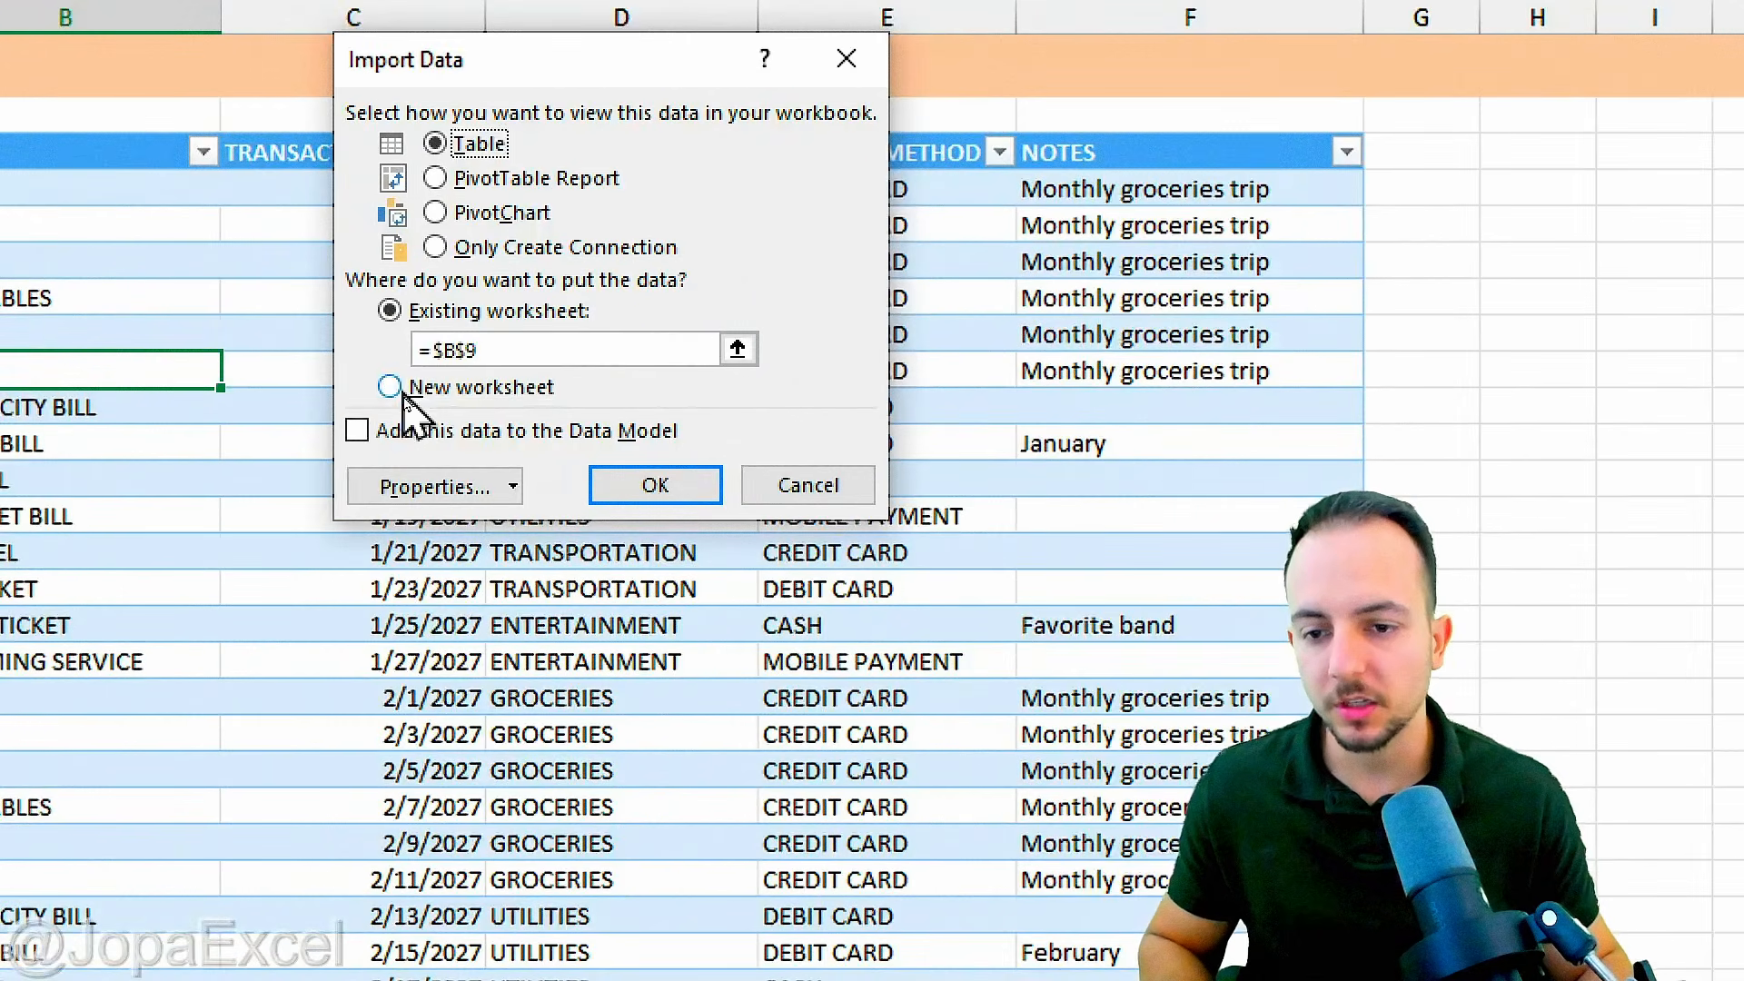
{"action": "left_click", "coordinate": [396, 394]}
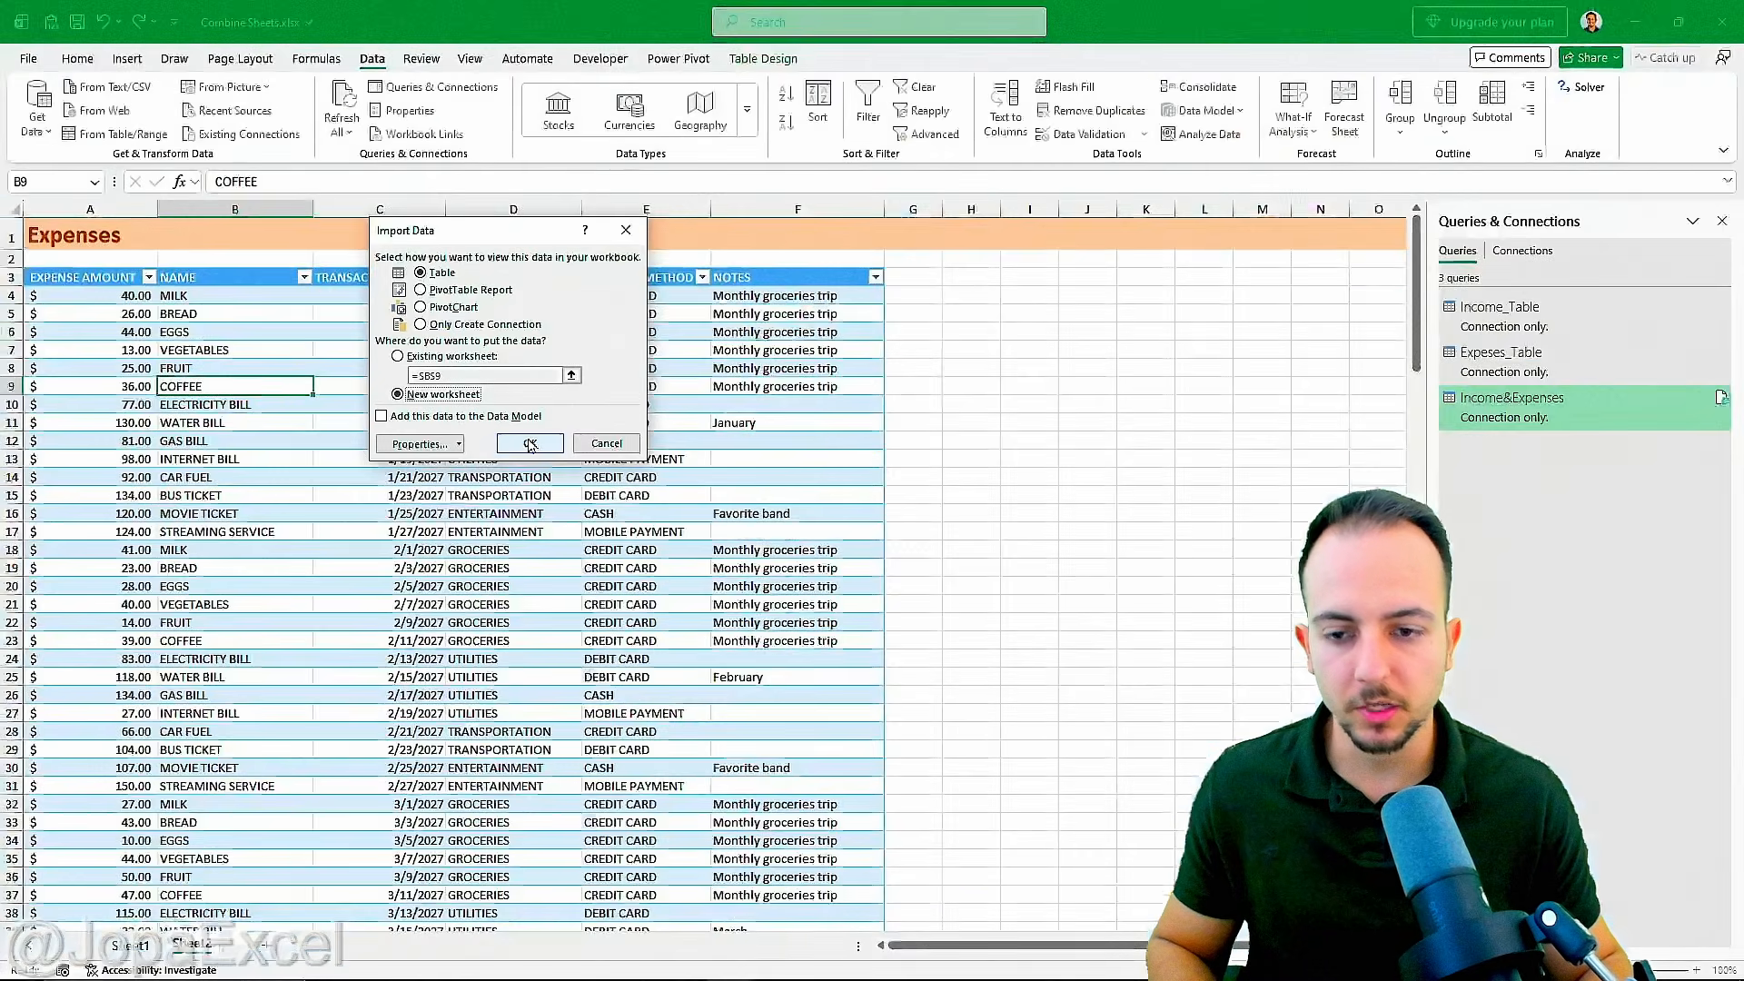
{"action": "left_click", "coordinate": [979, 652]}
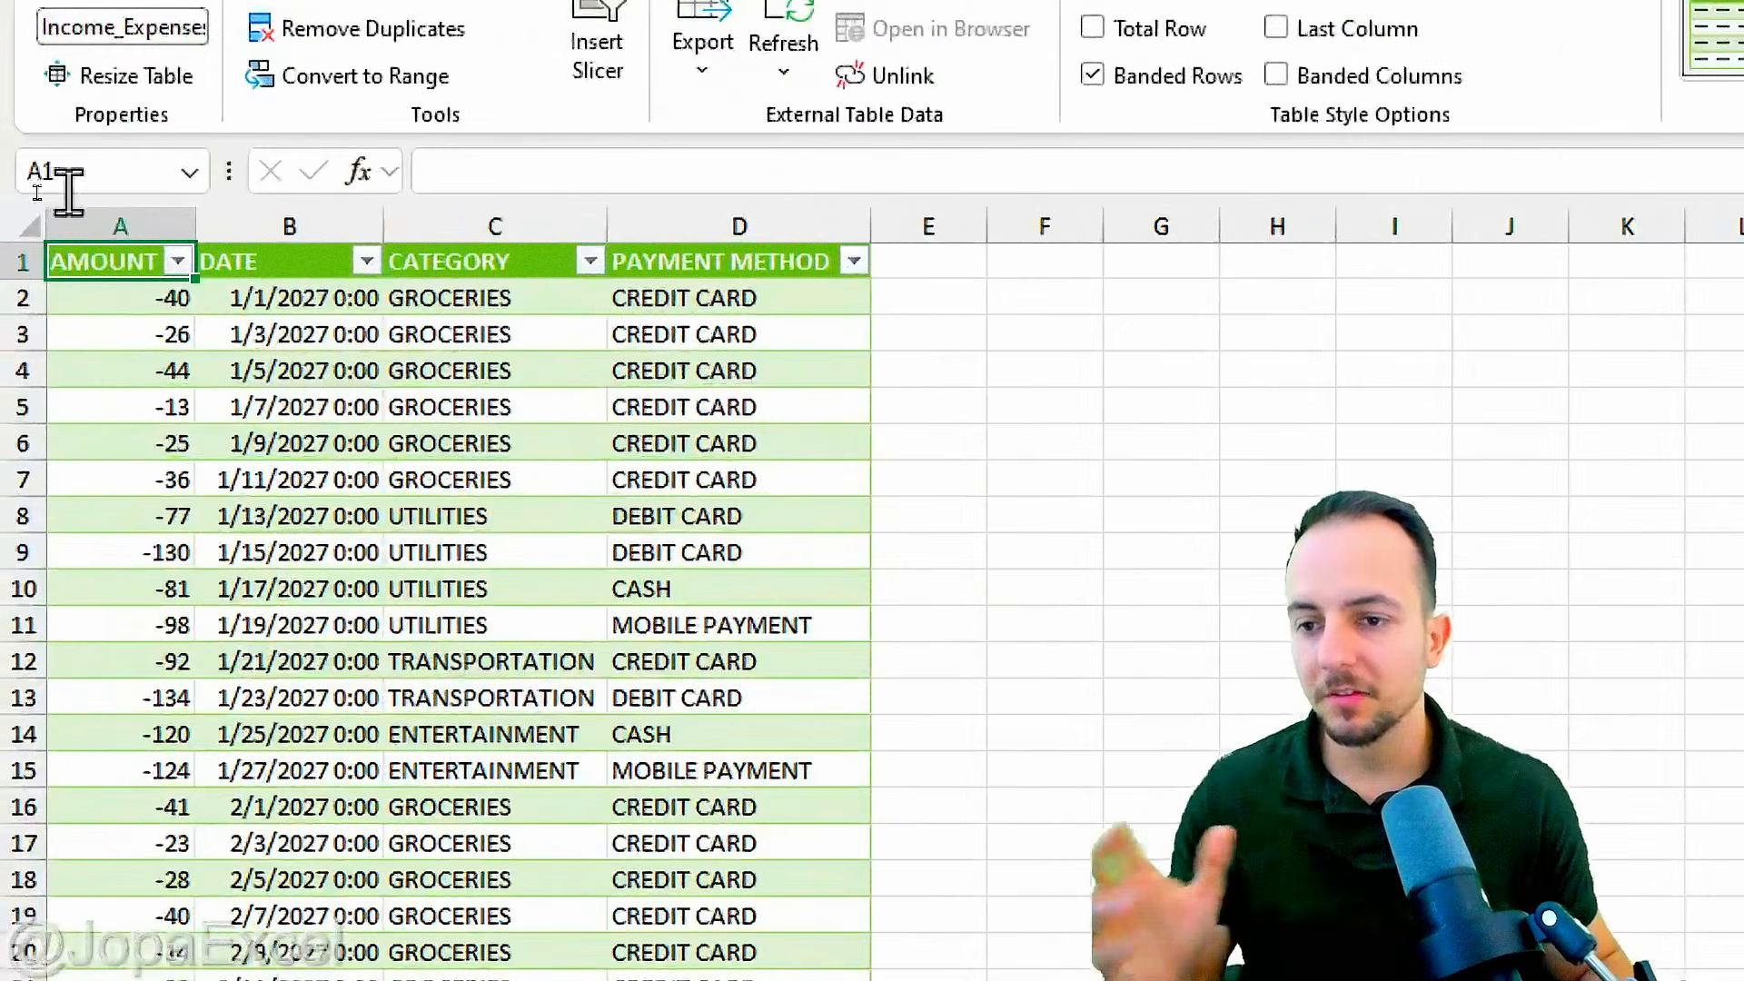
Step: Inspect the AMOUNT, DATE, CATEGORY and PAYMENT METHOD columns of the loaded table one by one
{"action": "left_click", "coordinate": [128, 221]}
{"action": "left_click", "coordinate": [241, 218]}
{"action": "left_click", "coordinate": [475, 217]}
{"action": "left_click", "coordinate": [705, 218]}
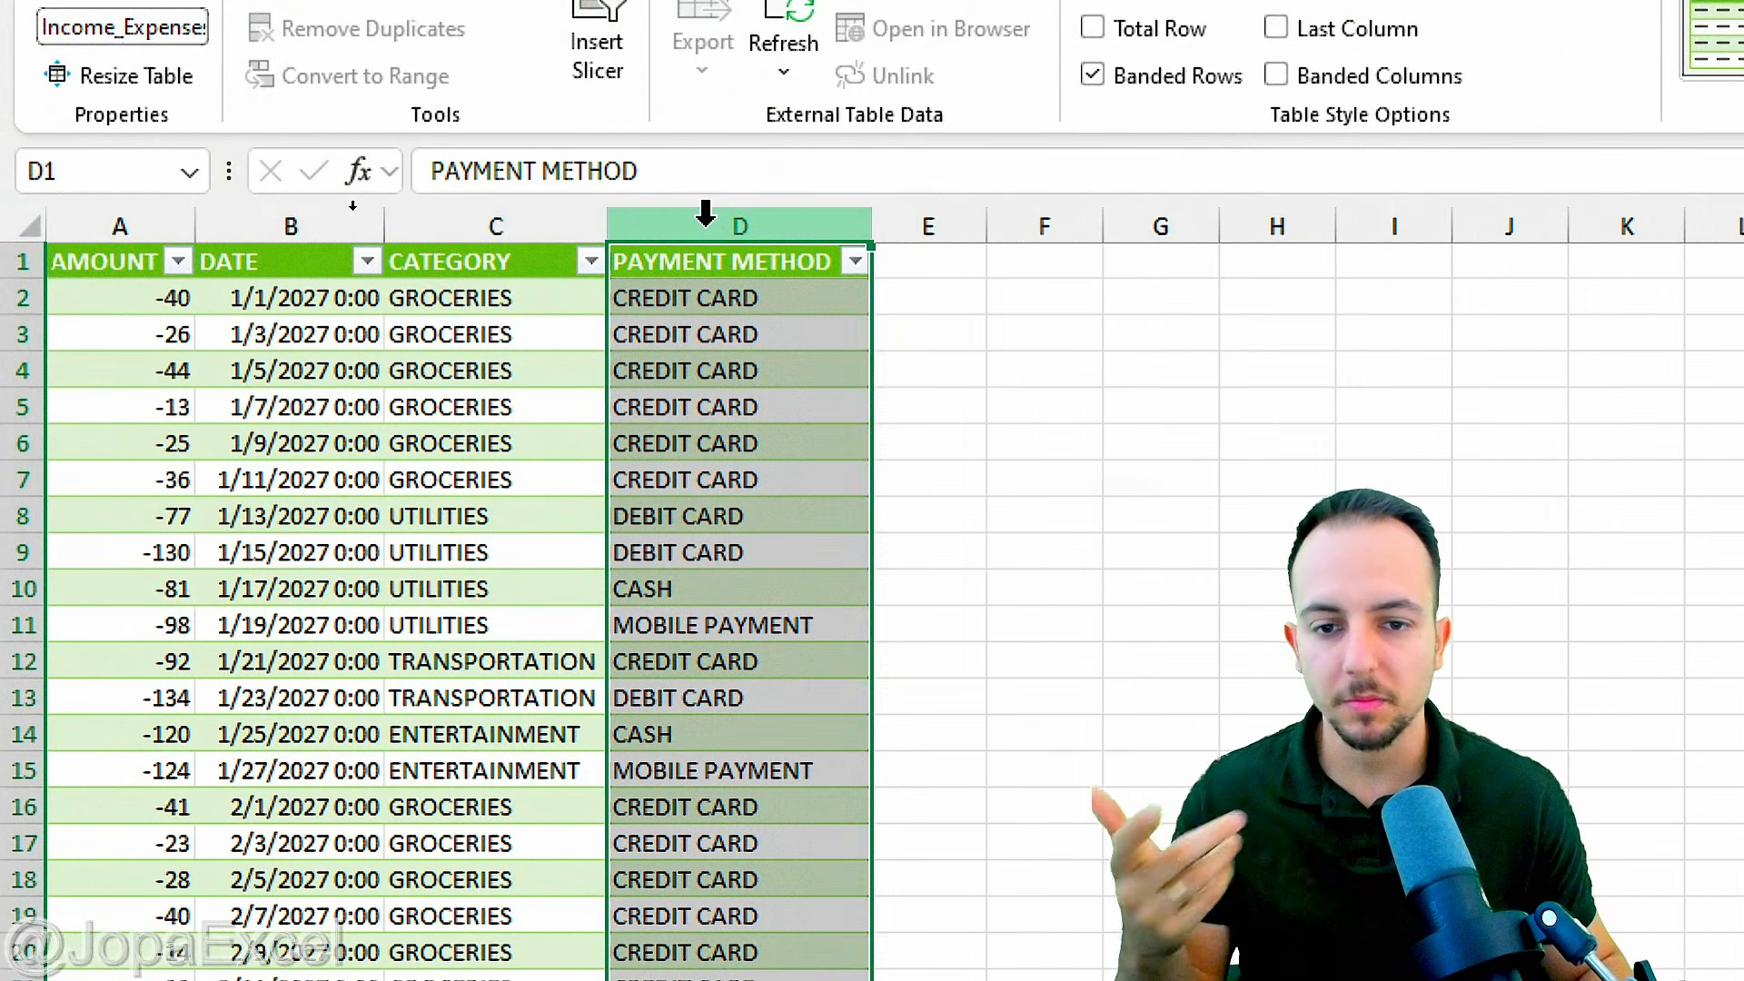
Step: Insert a PivotTable based on the Income_Expenses table on a new worksheet
{"action": "left_click", "coordinate": [98, 265]}
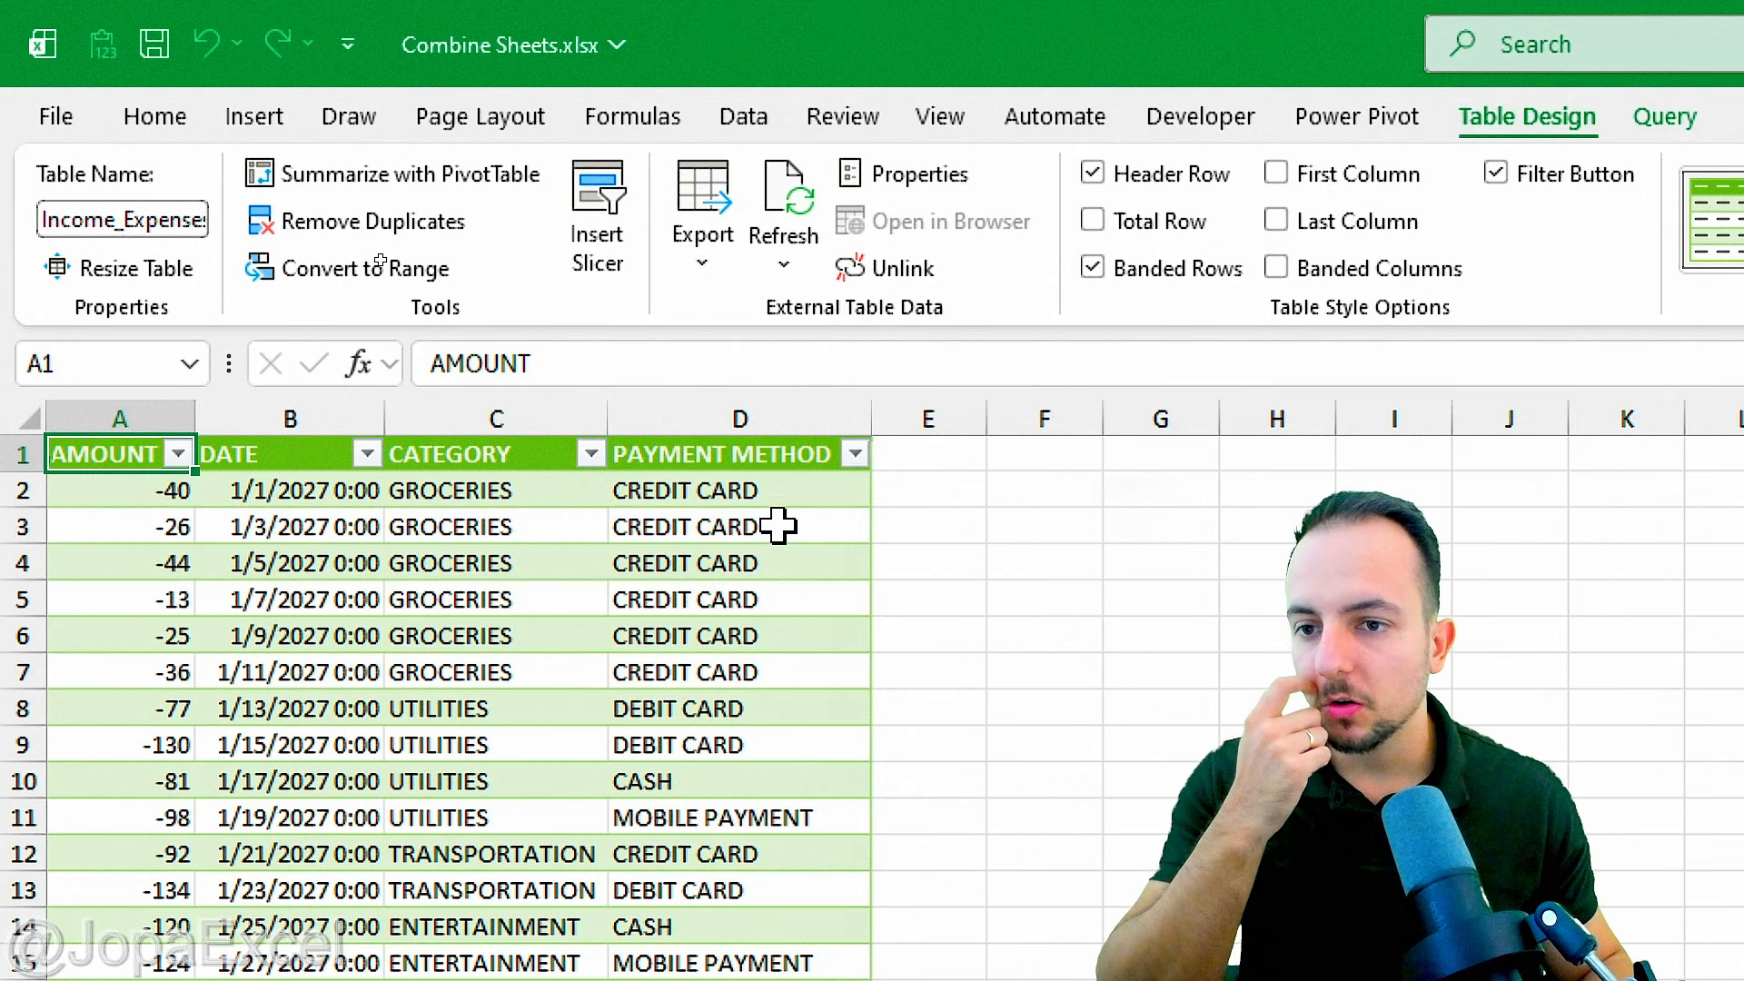
{"action": "left_click", "coordinate": [255, 118]}
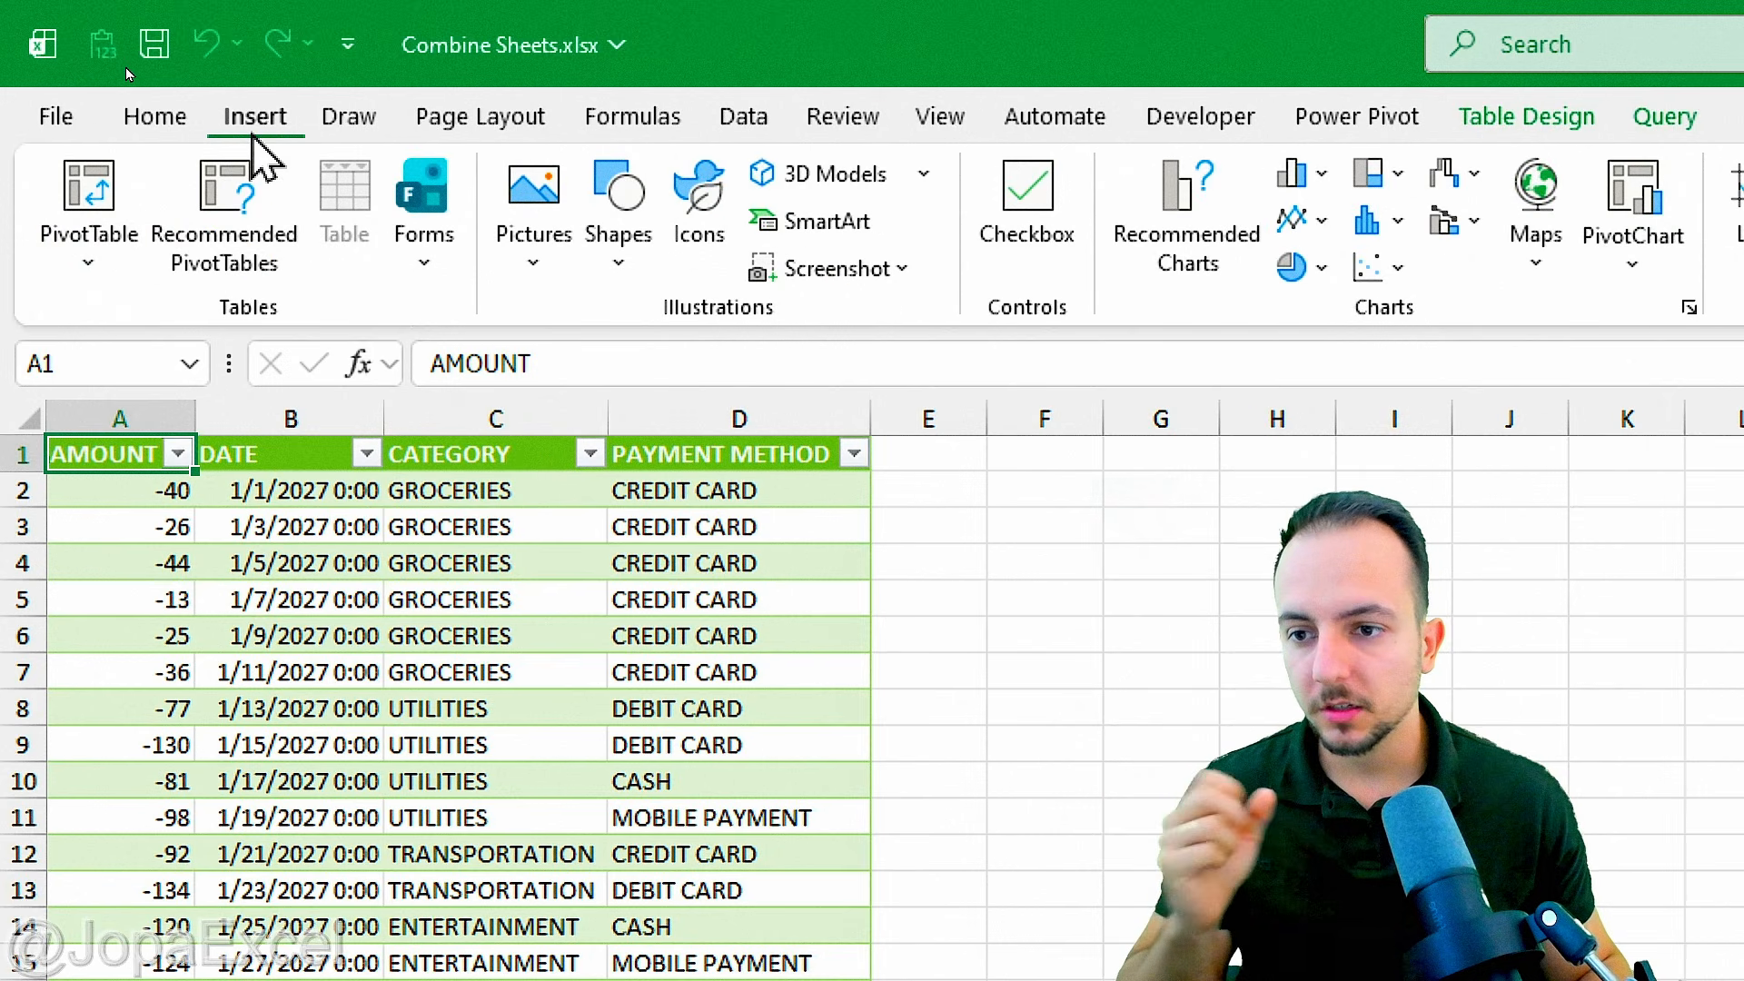
{"action": "left_click", "coordinate": [116, 182]}
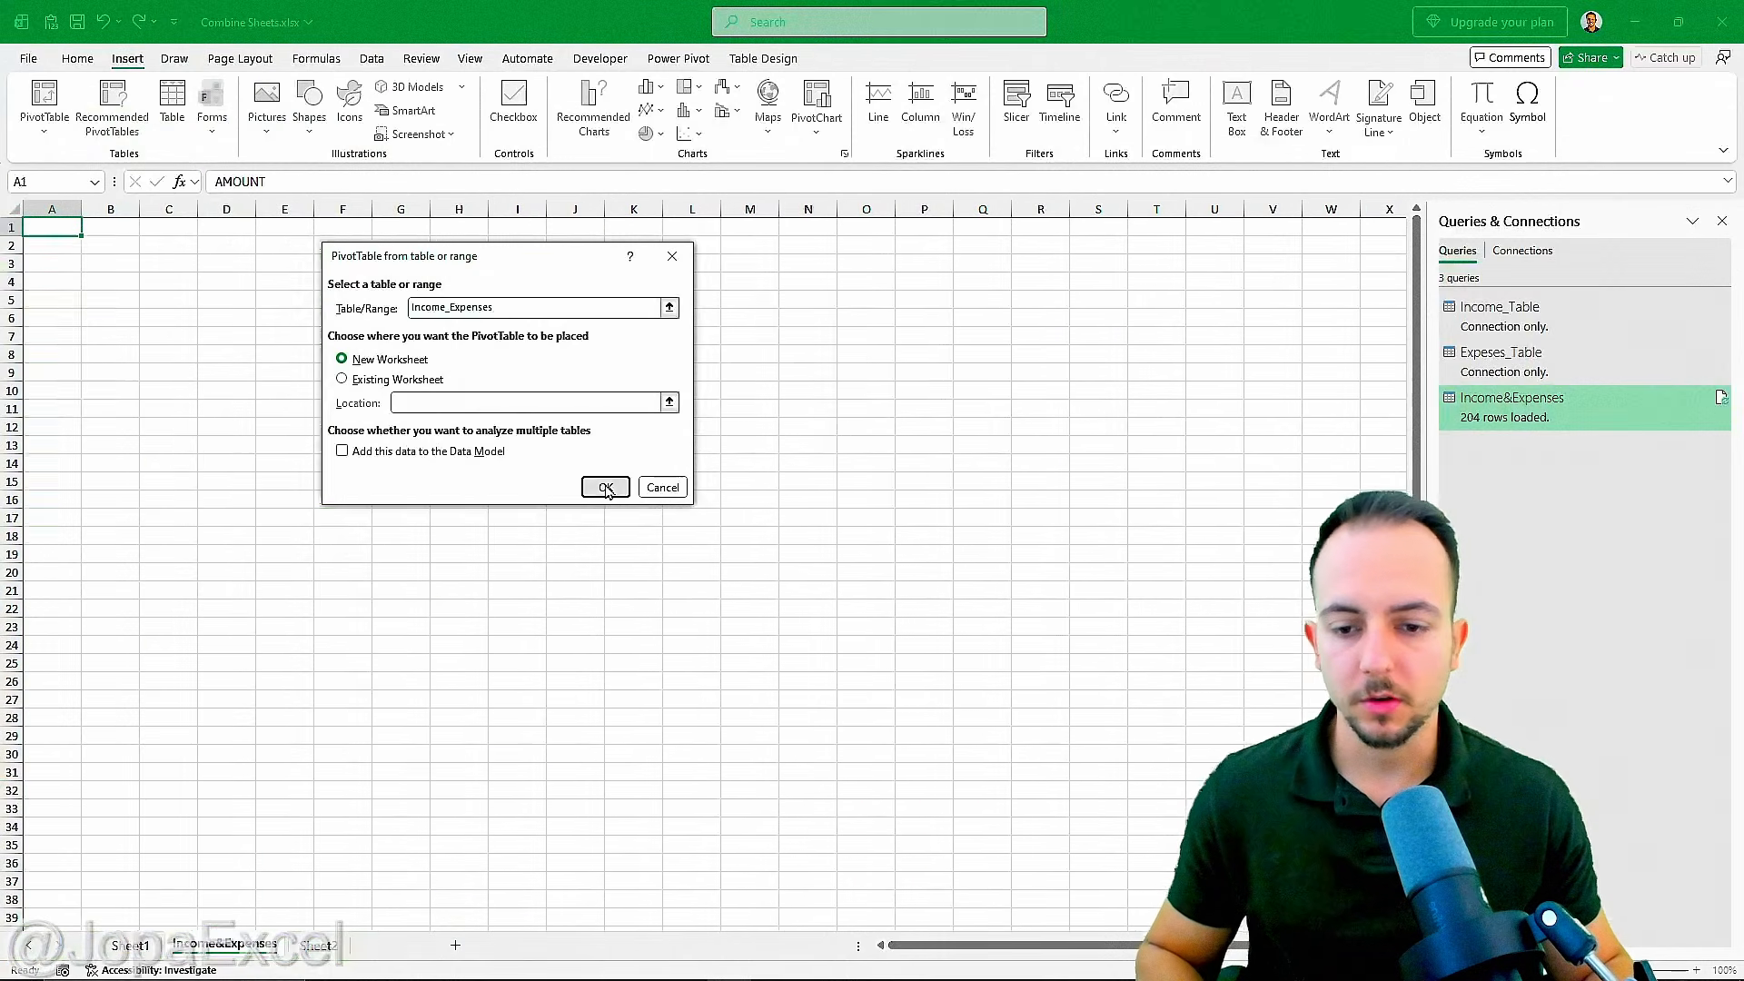
{"action": "left_click", "coordinate": [606, 487]}
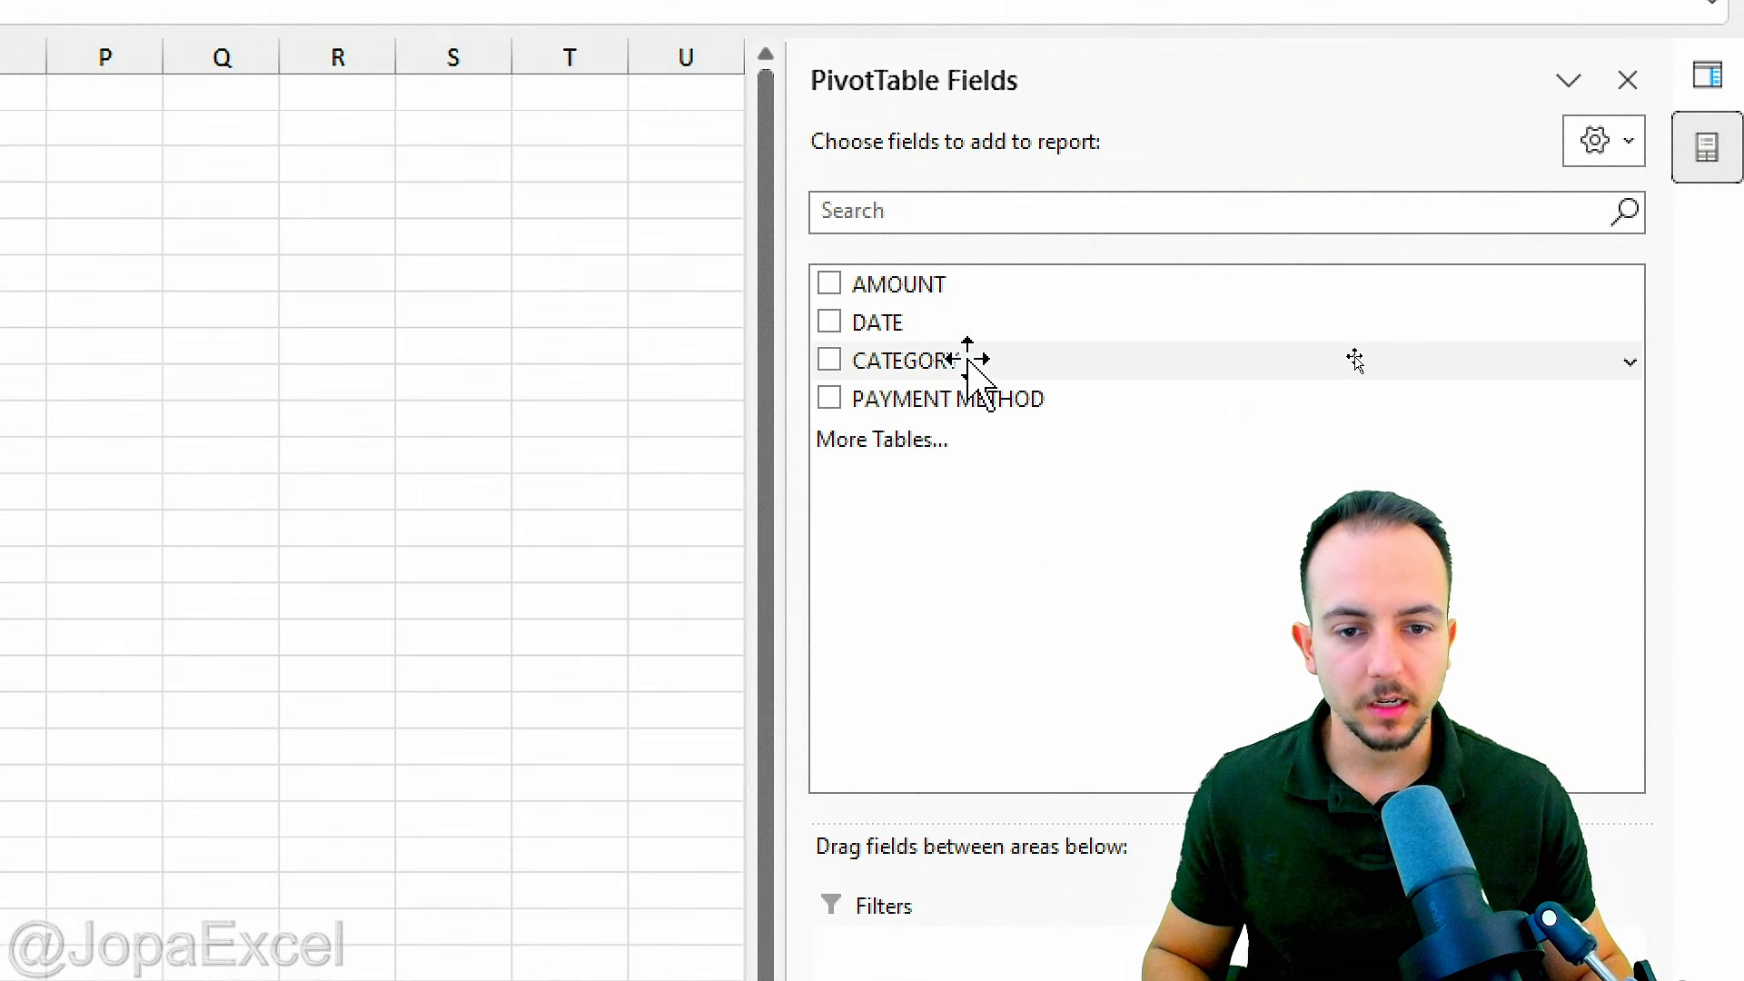
Step: Place DATE in the PivotTable's rows and AMOUNT in its values, widening the field list pane in between
{"action": "left_click_drag", "start_coordinate": [872, 323], "coordinate": [911, 799]}
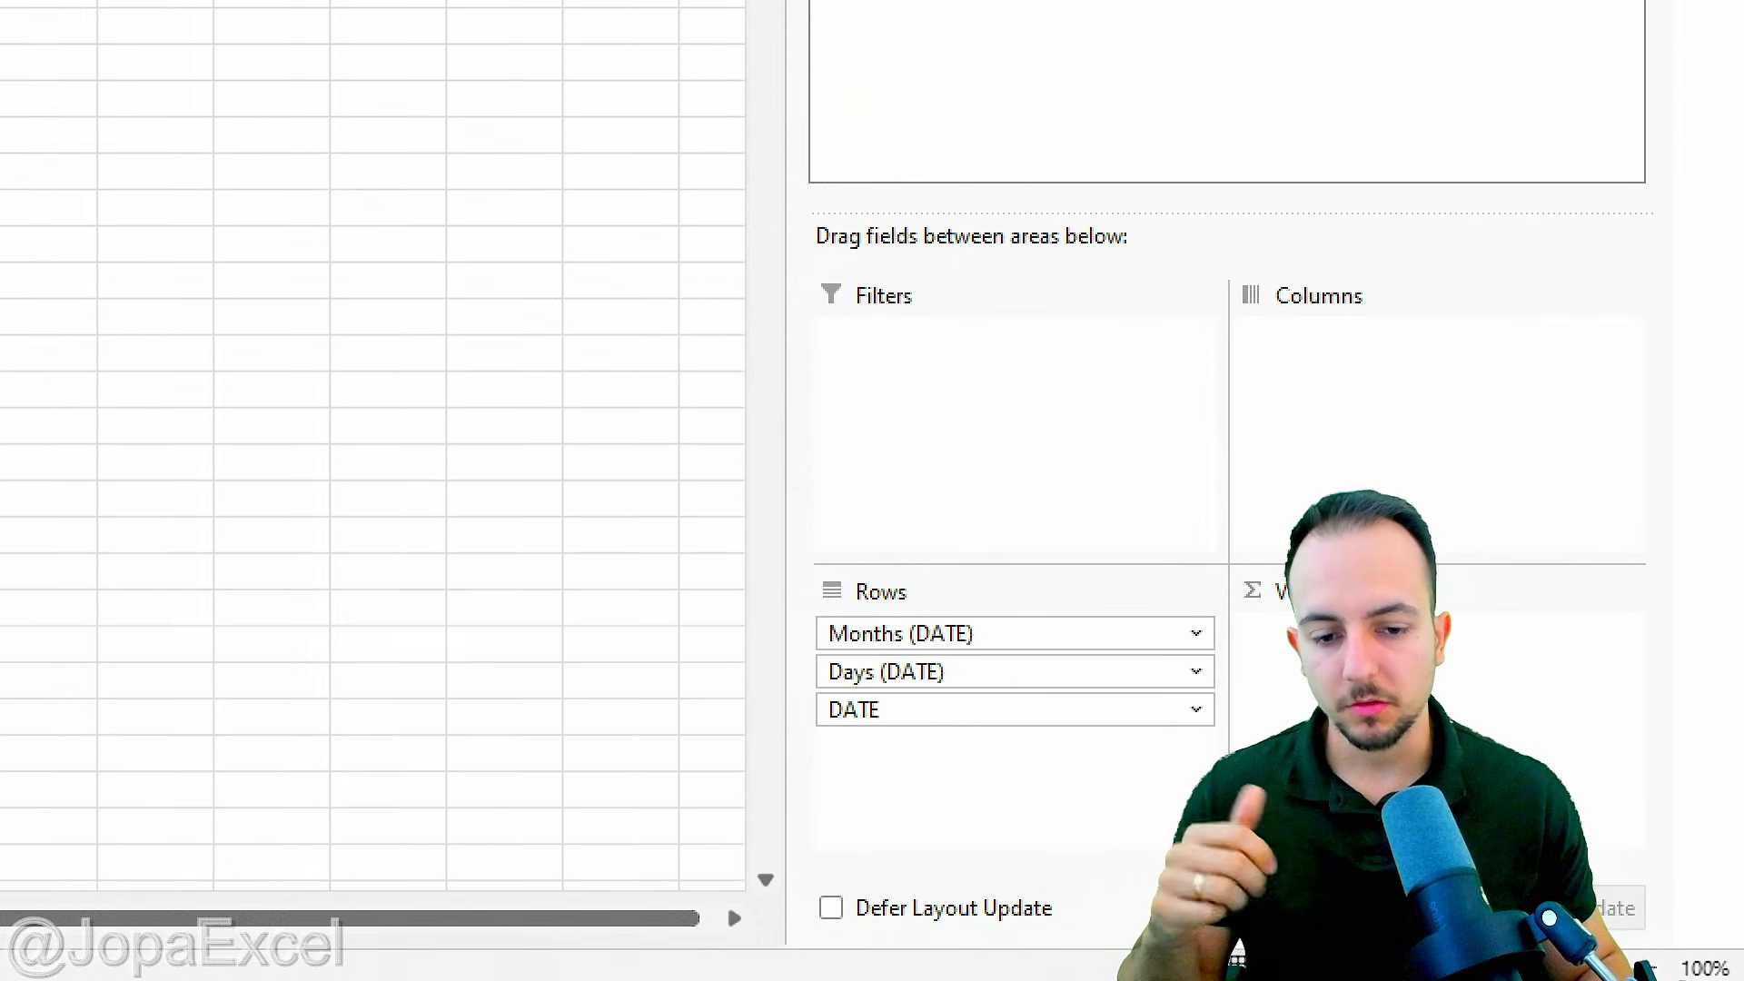
{"action": "left_click_drag", "start_coordinate": [787, 614], "coordinate": [456, 570]}
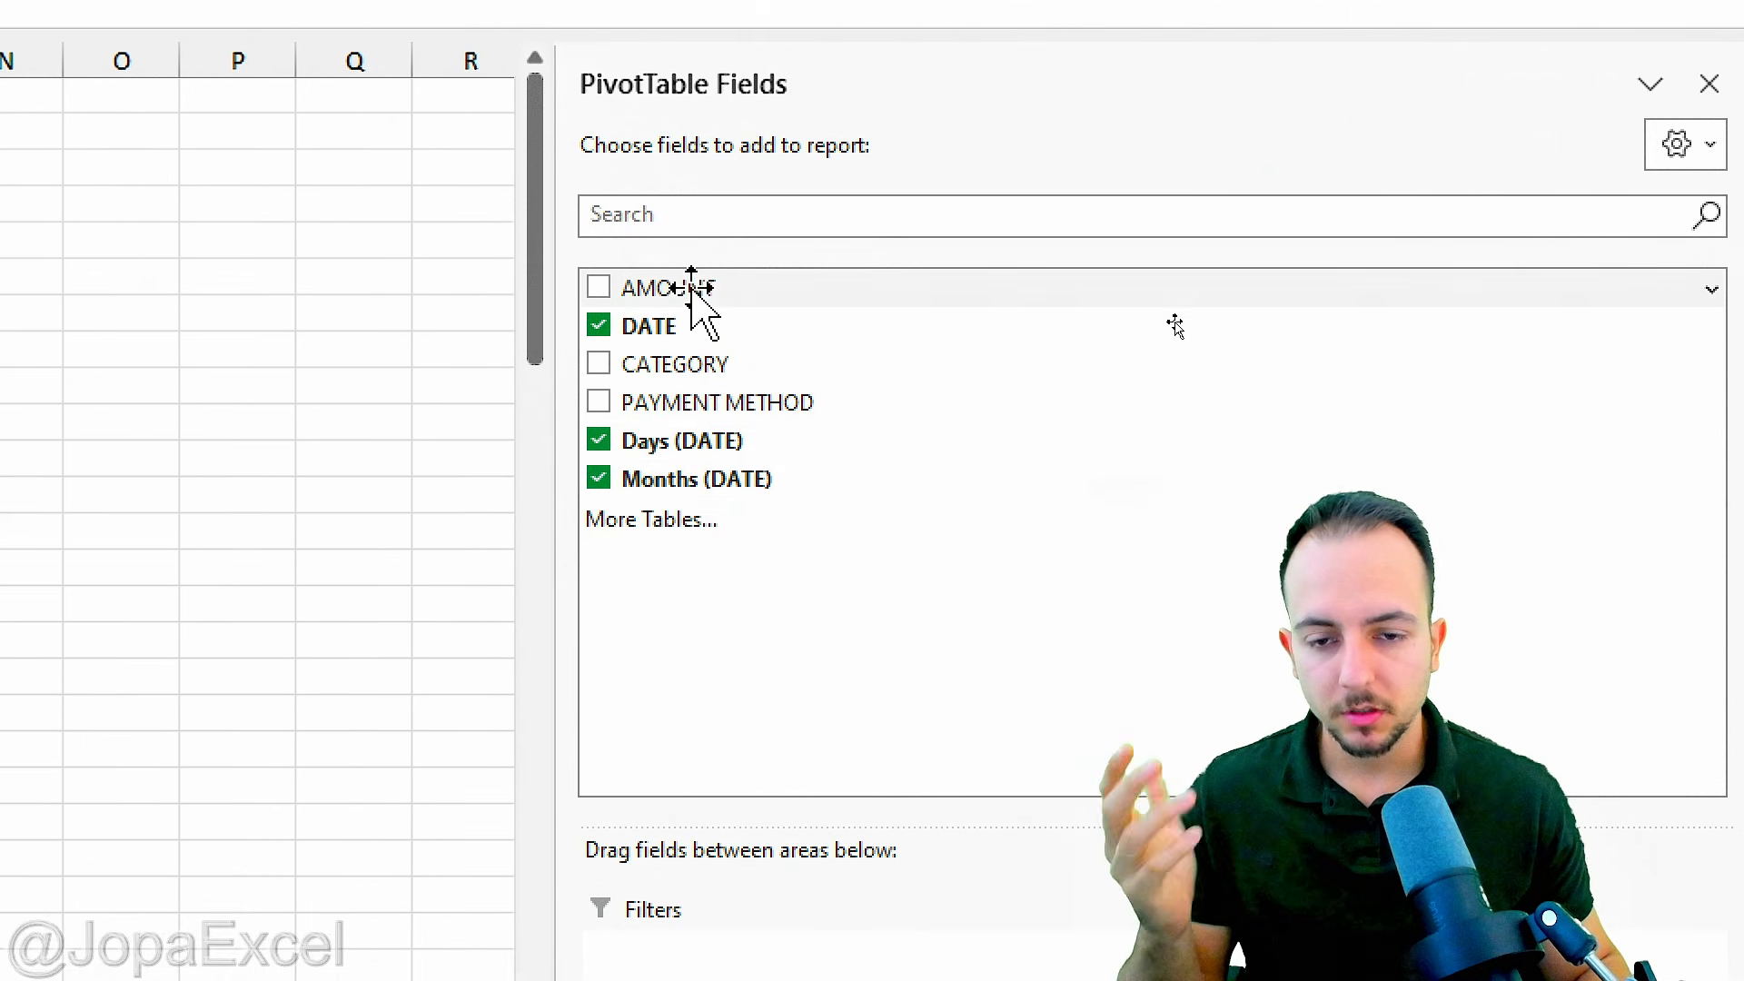
{"action": "left_click_drag", "start_coordinate": [692, 288], "coordinate": [1267, 980]}
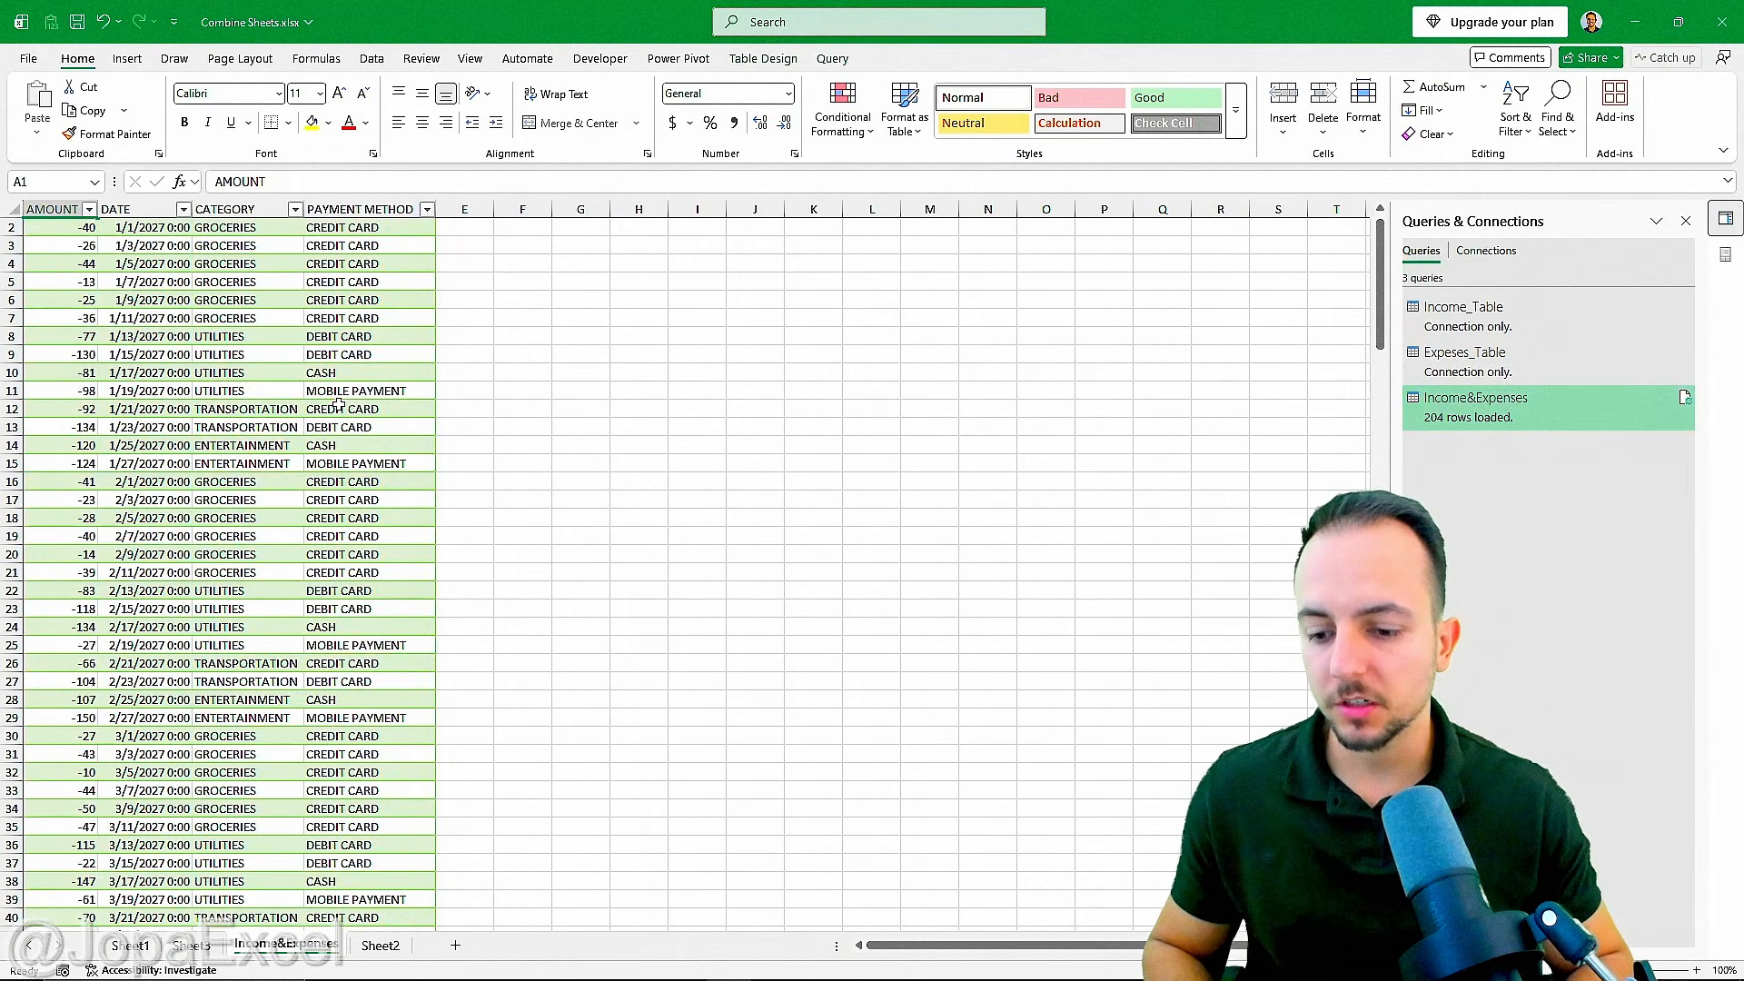
Step: Review the combined table and the PivotTable on Sheet3, and return to the empty column beside PAYMENT METHOD
{"action": "scroll", "coordinate": [338, 405], "scroll_direction": "up", "scroll_amount": 1}
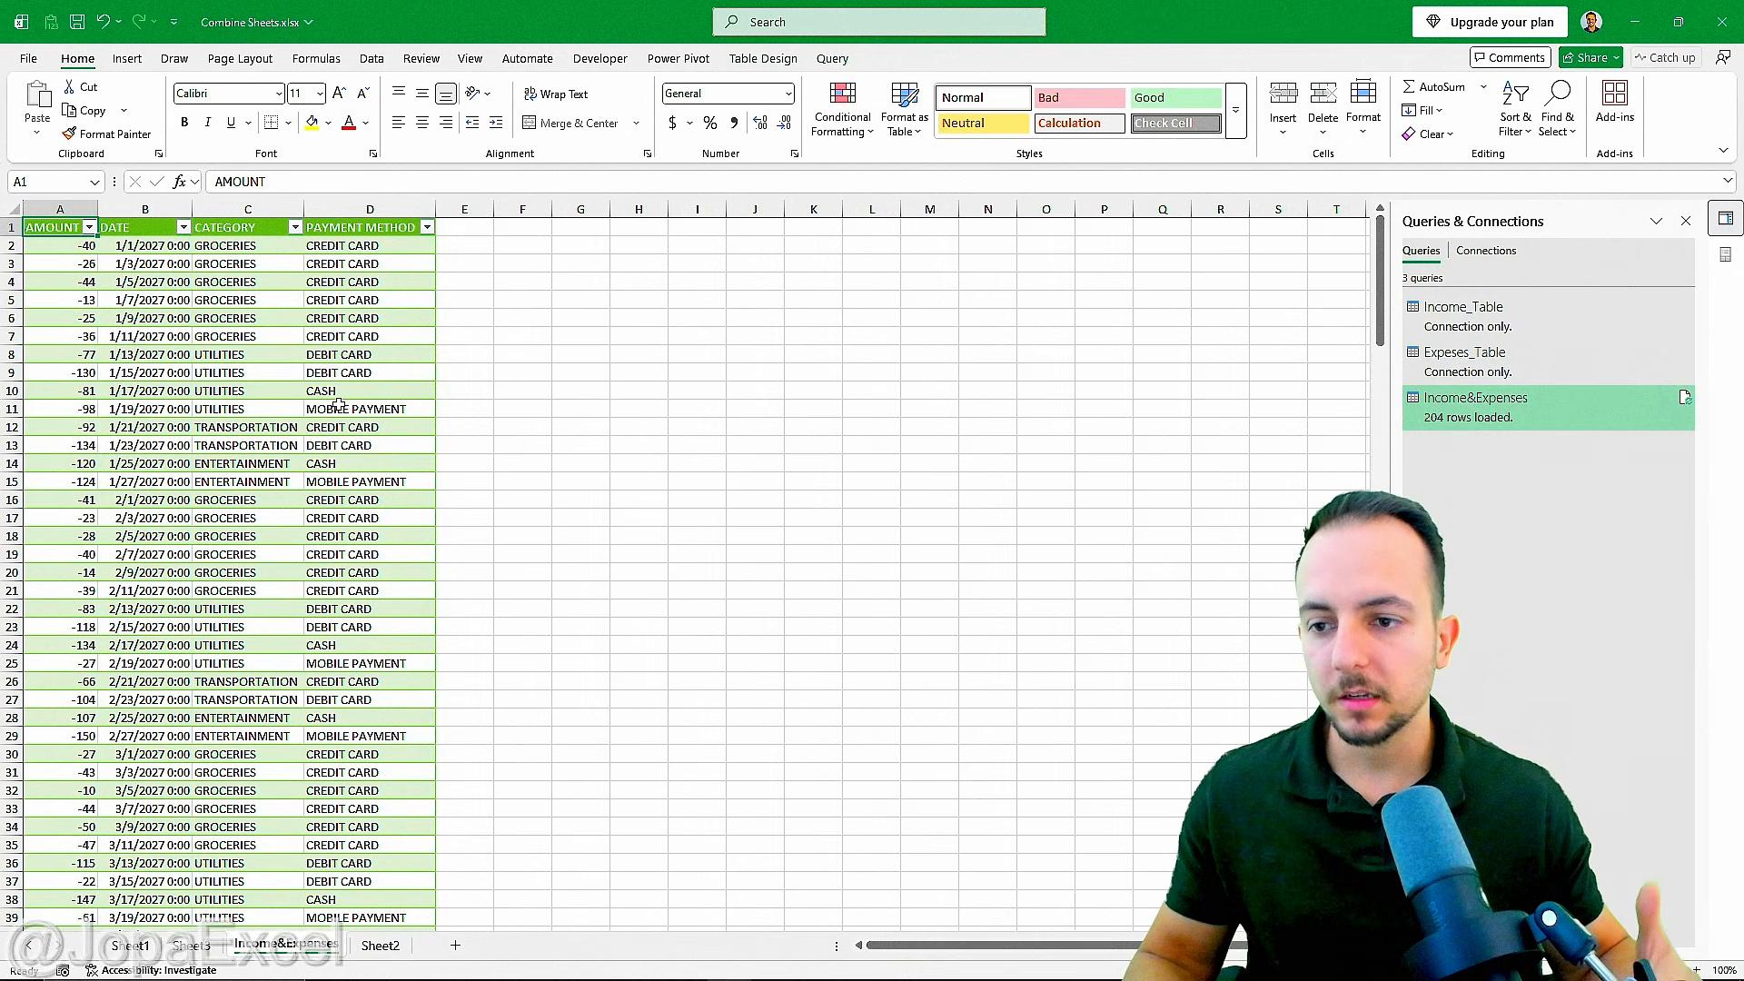
{"action": "left_click", "coordinate": [192, 945]}
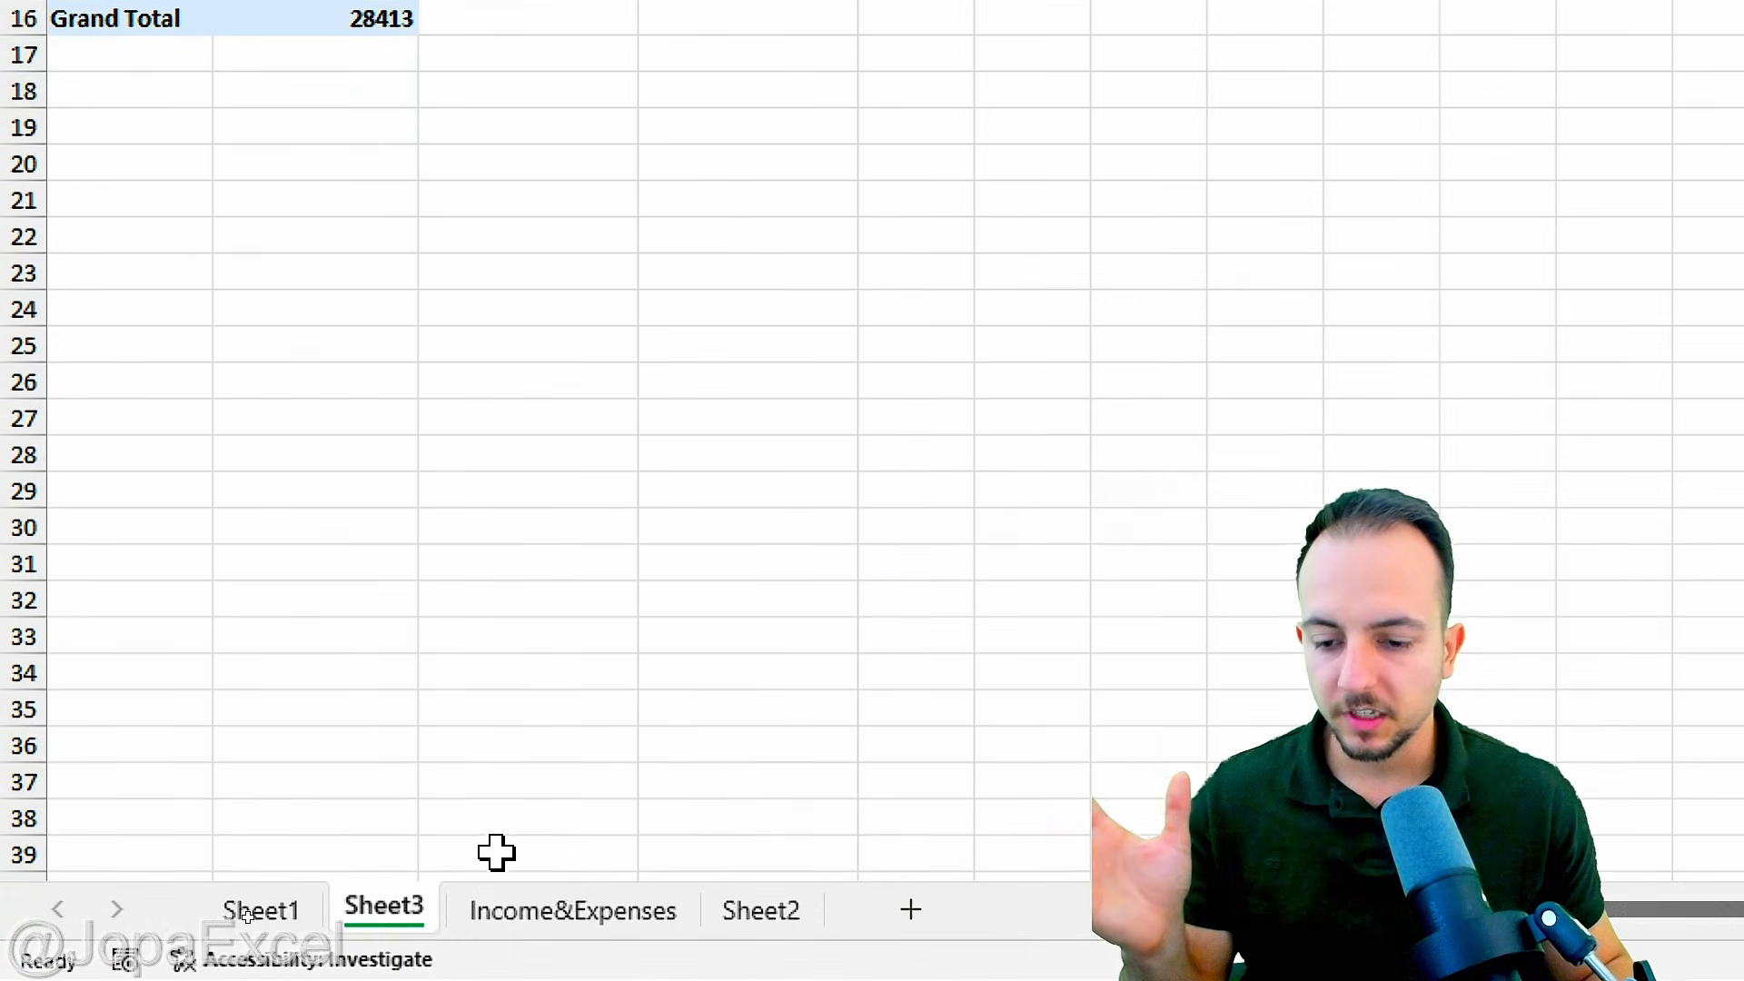
{"action": "left_click", "coordinate": [625, 917]}
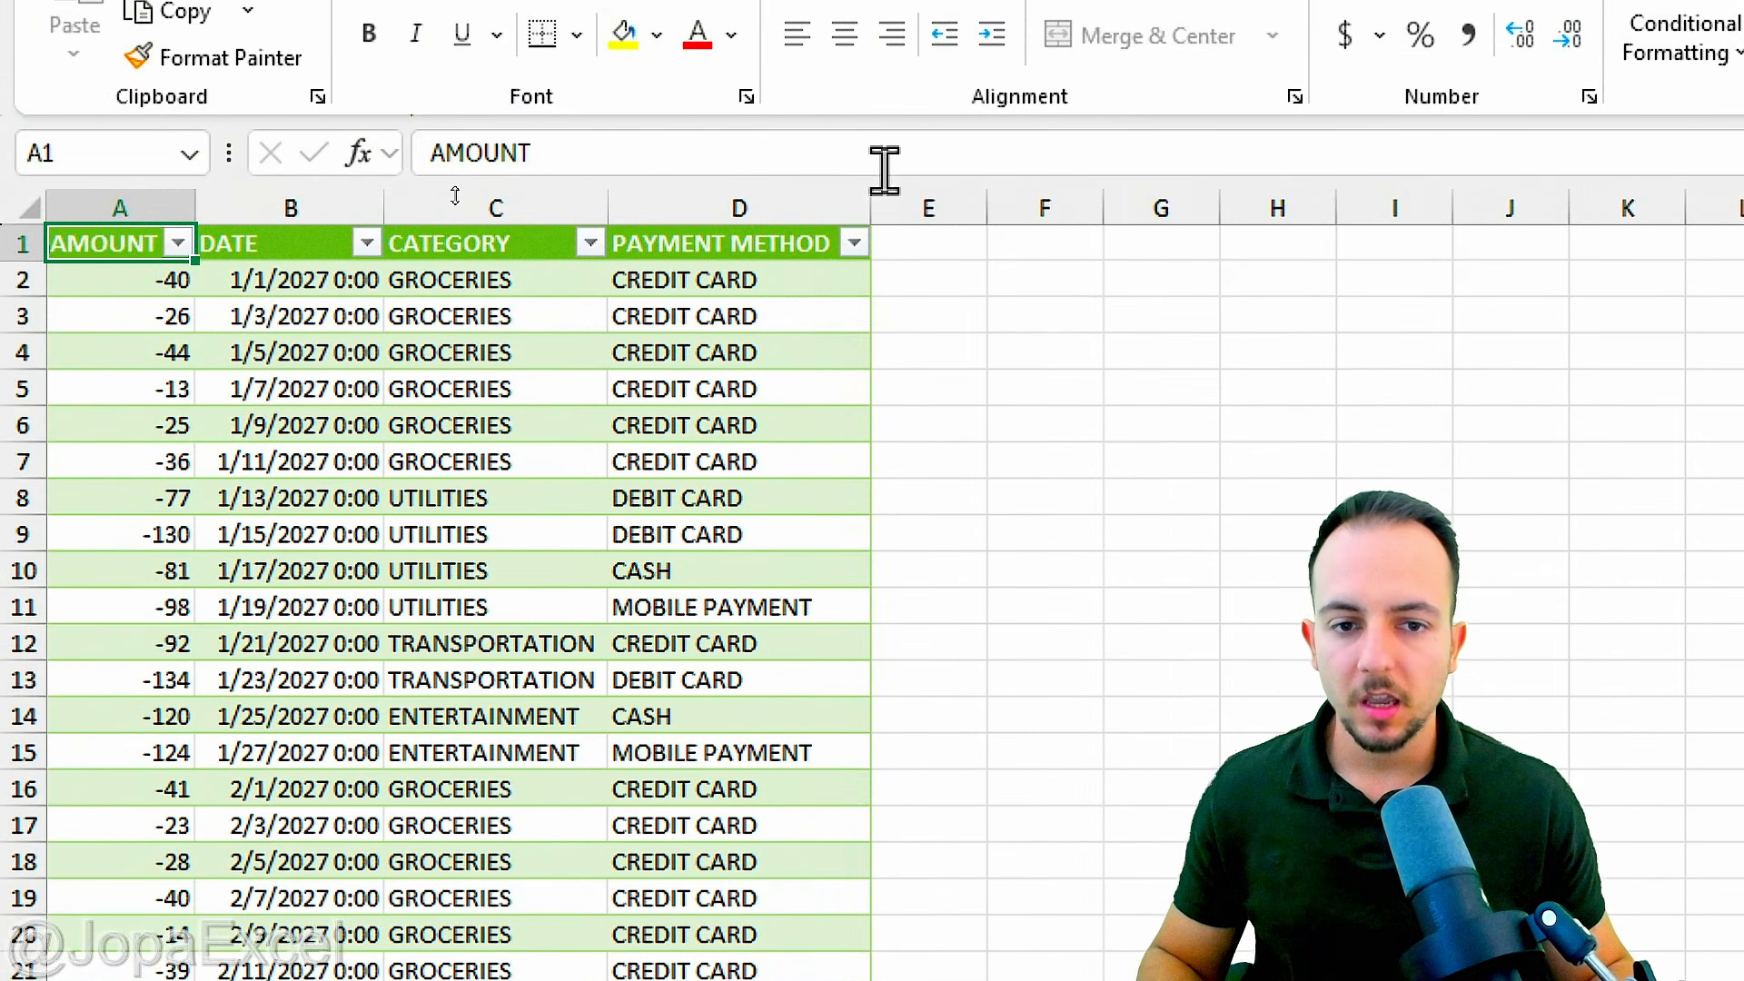
{"action": "left_click", "coordinate": [952, 202]}
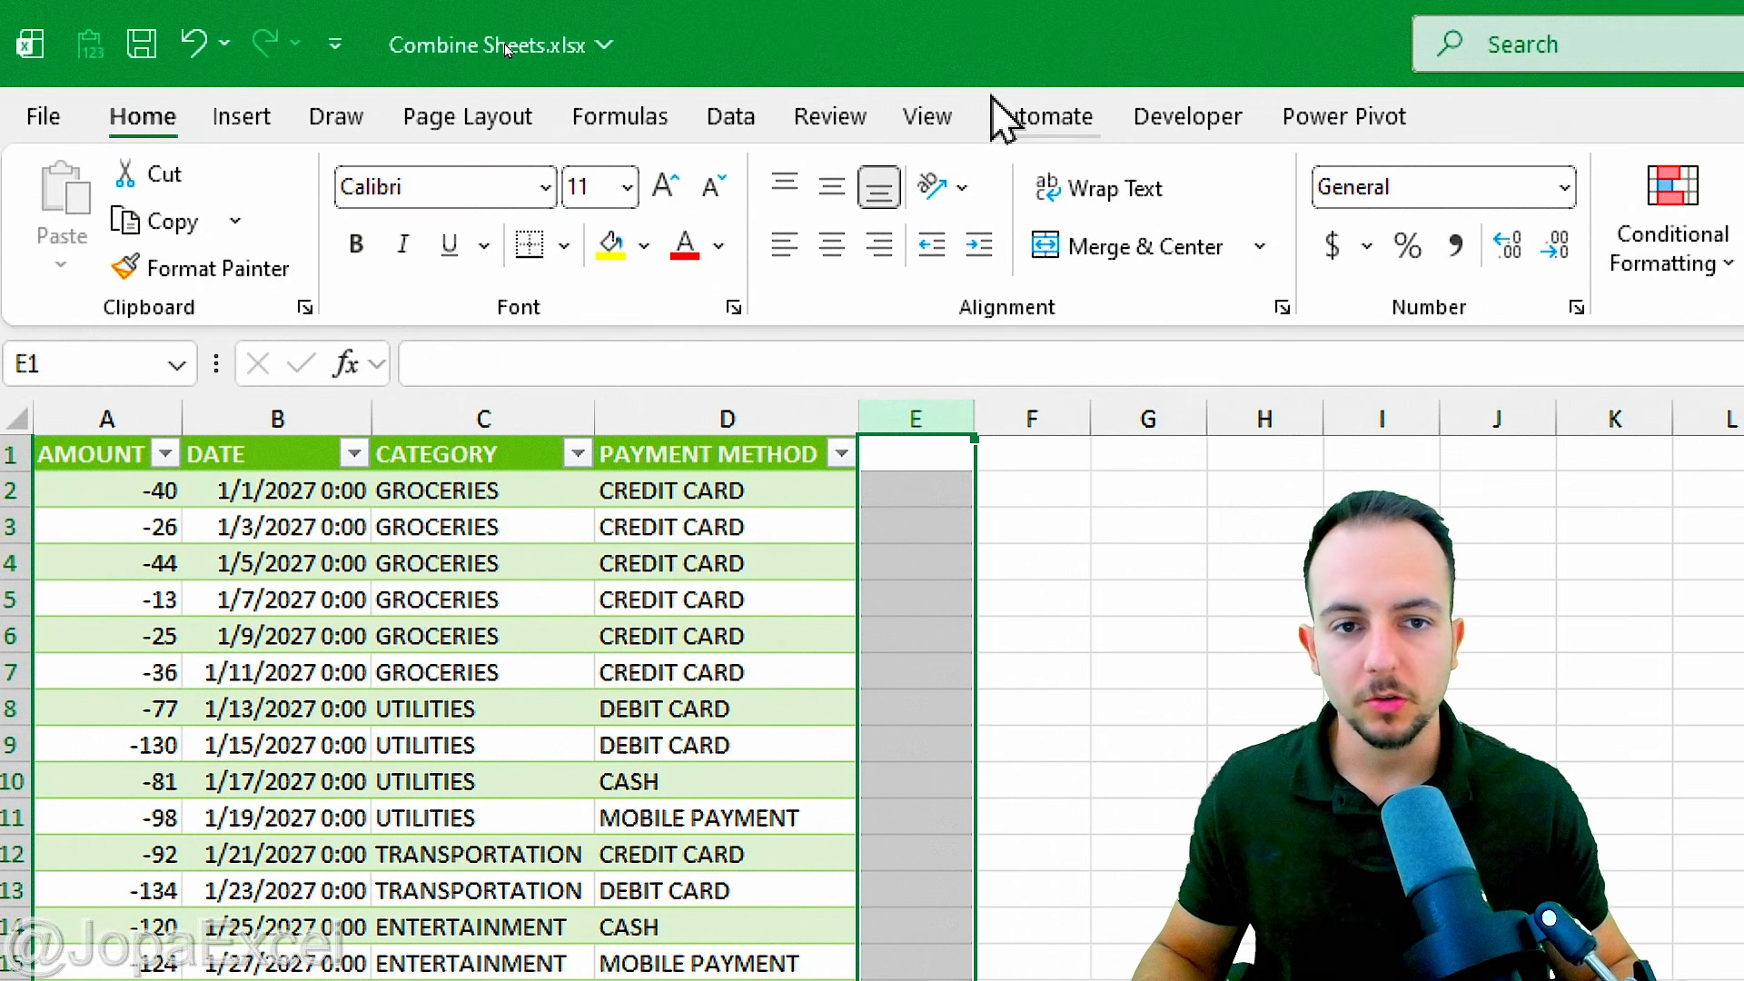
Step: Launch the Power Query Editor and open the Income_Table query
{"action": "left_click", "coordinate": [730, 118]}
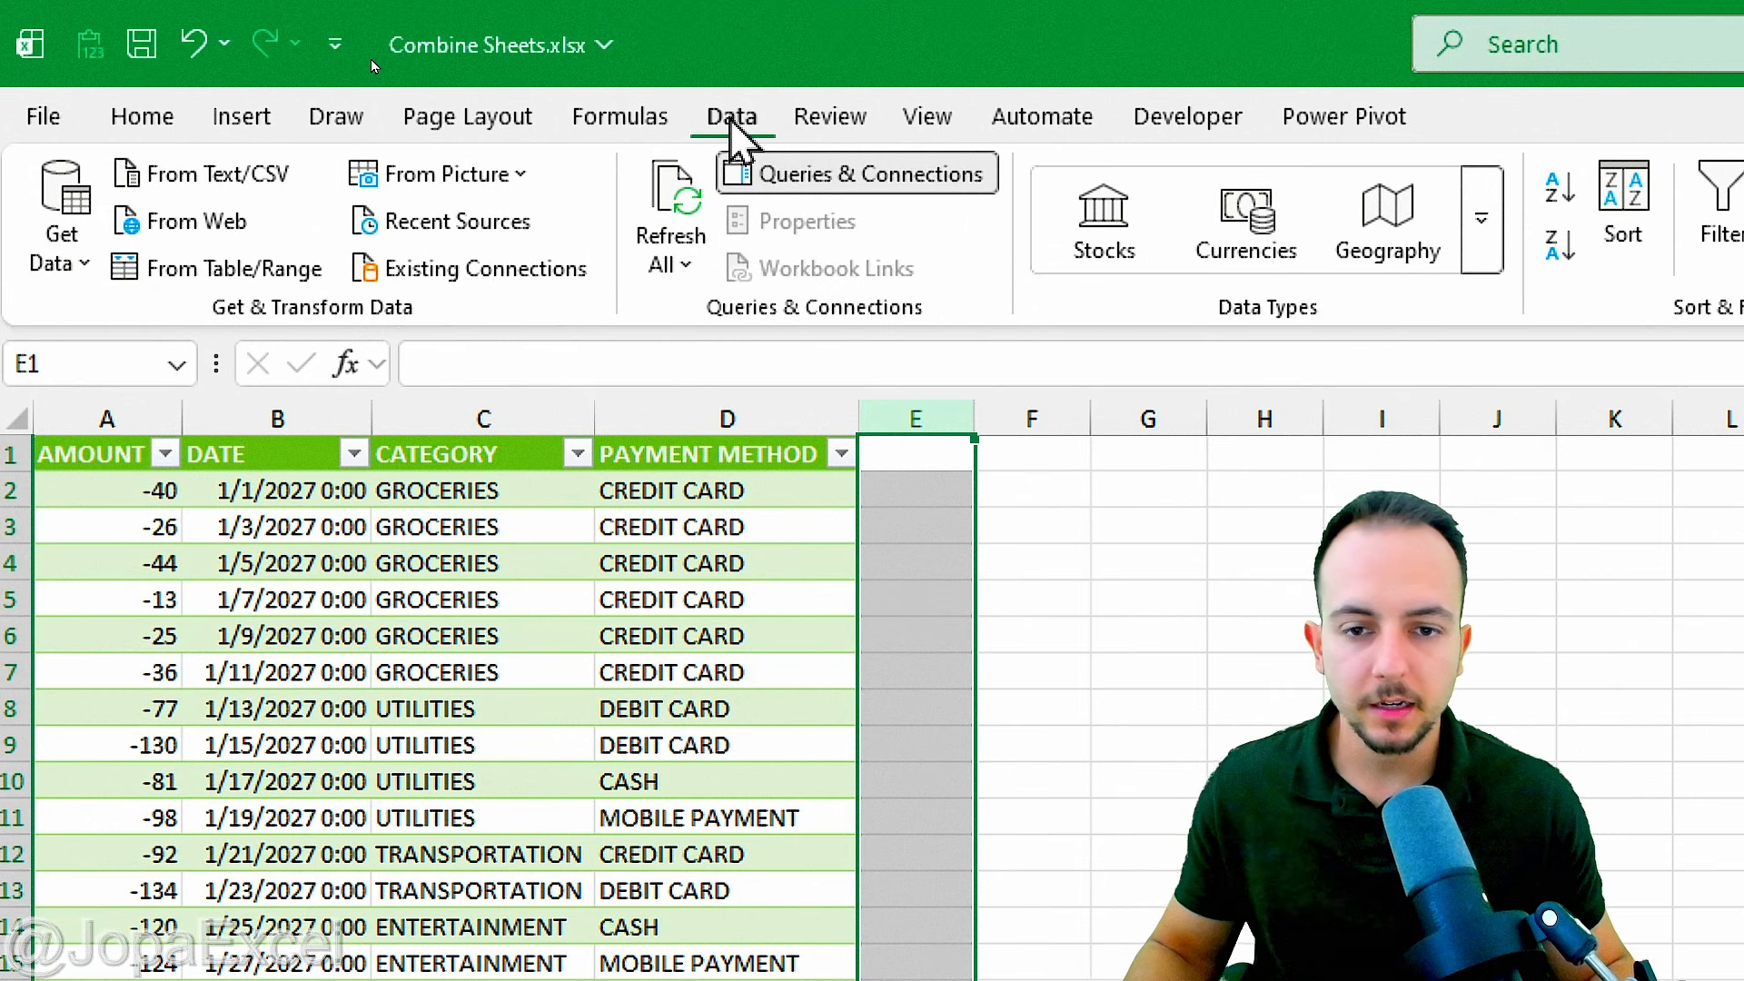
{"action": "left_click", "coordinate": [804, 177]}
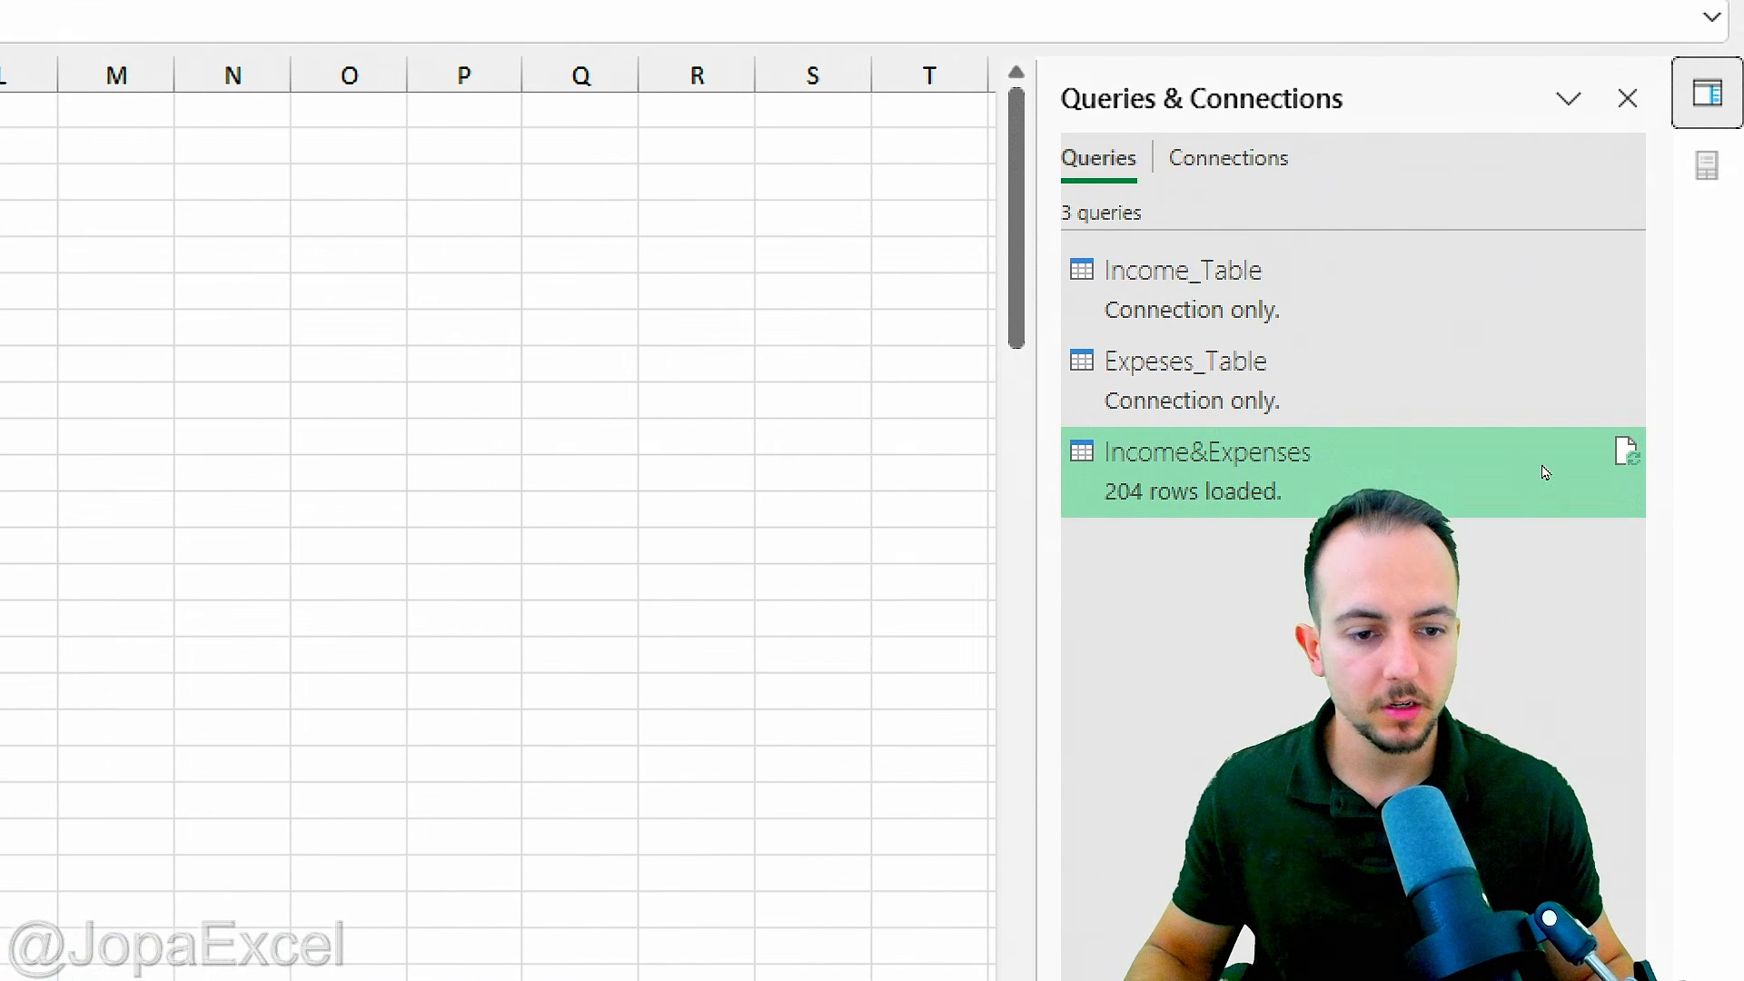
{"action": "mouse_move", "coordinate": [1229, 478]}
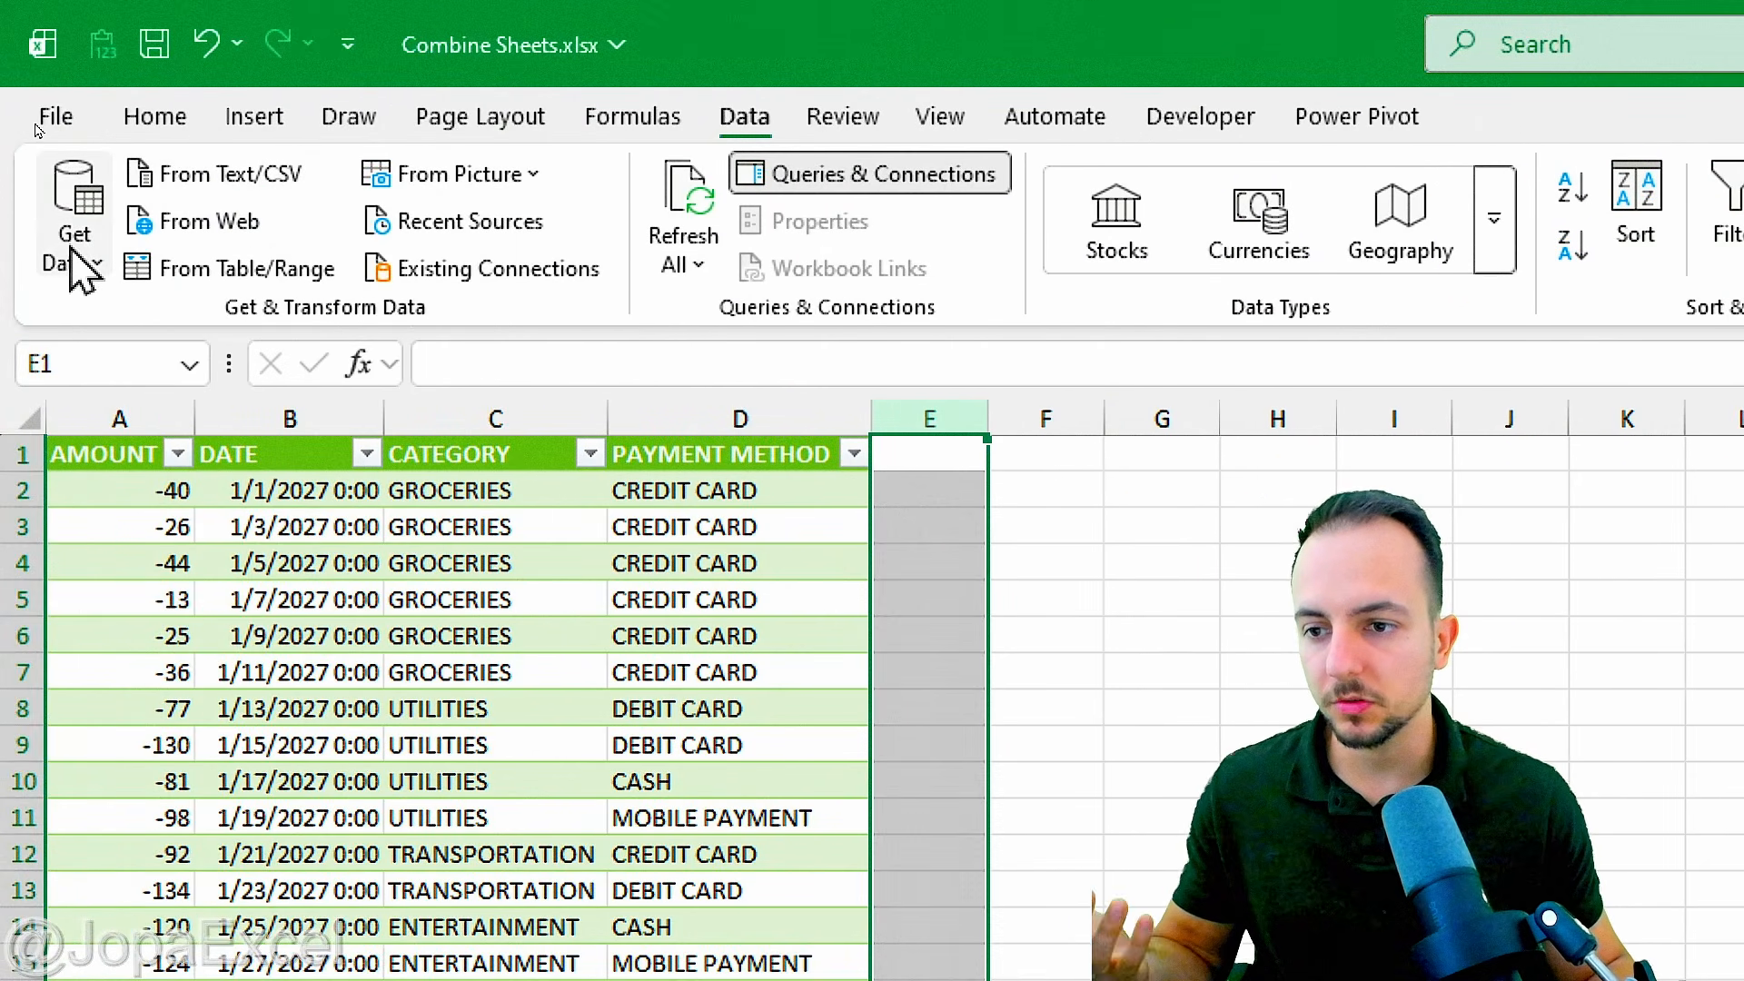
{"action": "left_click", "coordinate": [73, 249]}
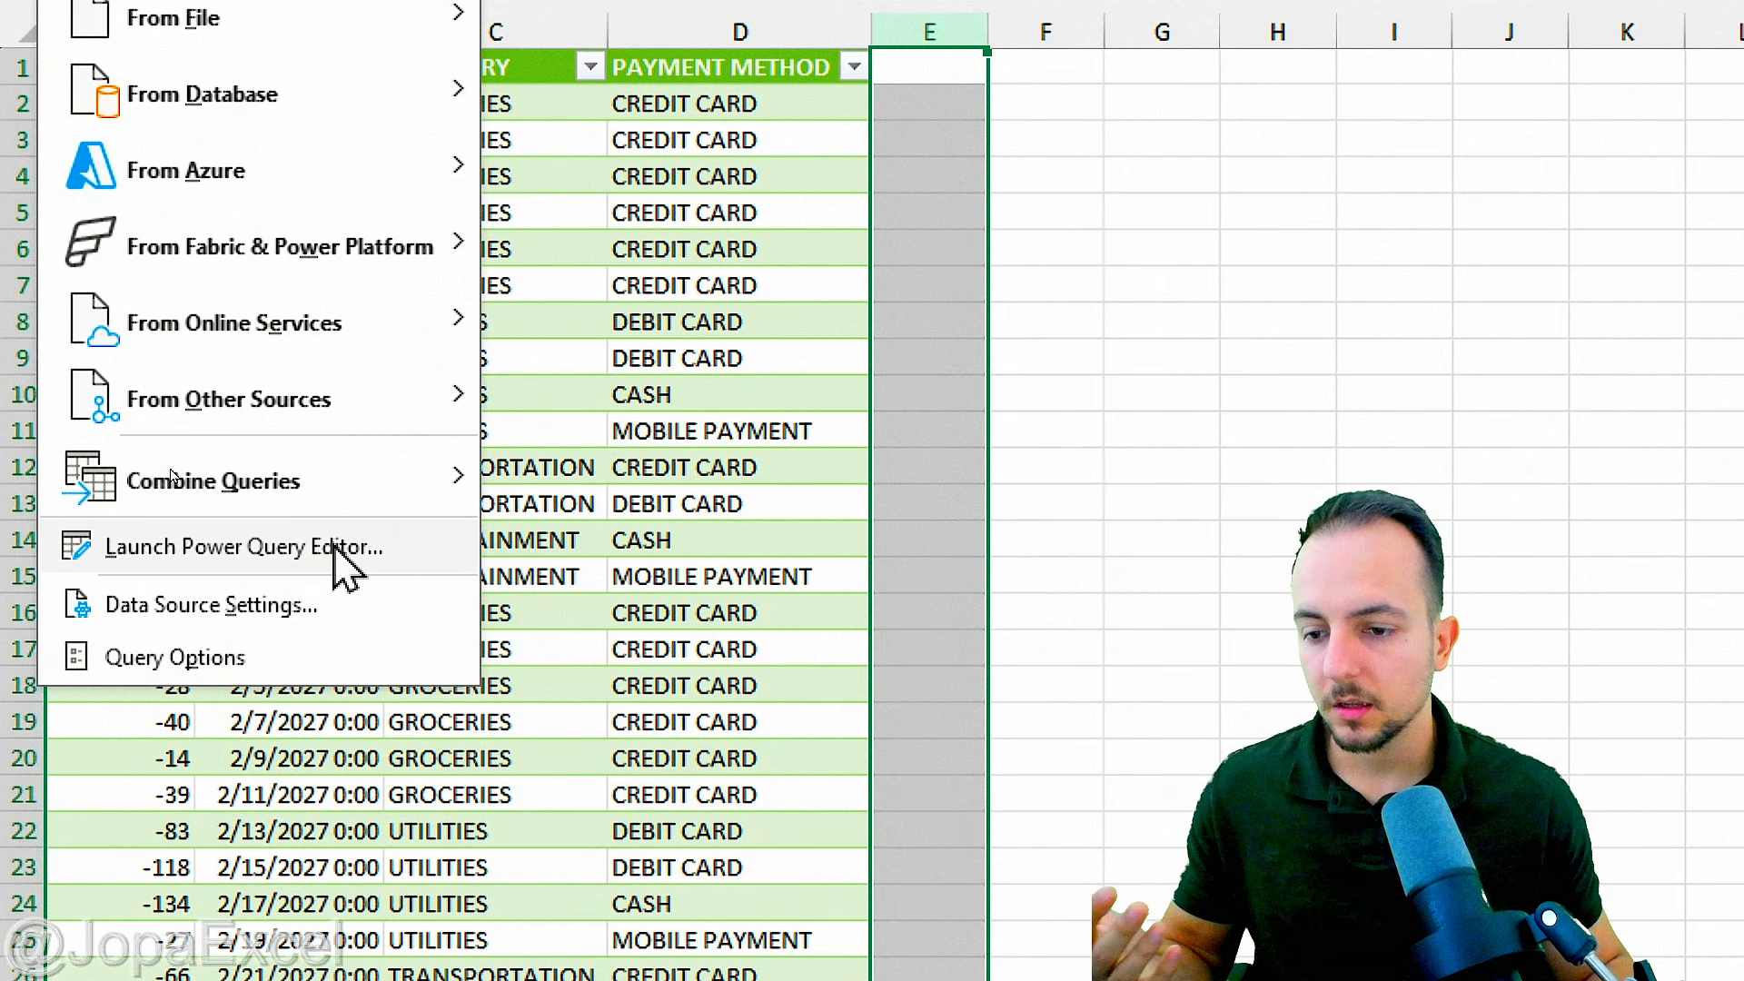
{"action": "left_click", "coordinate": [379, 565]}
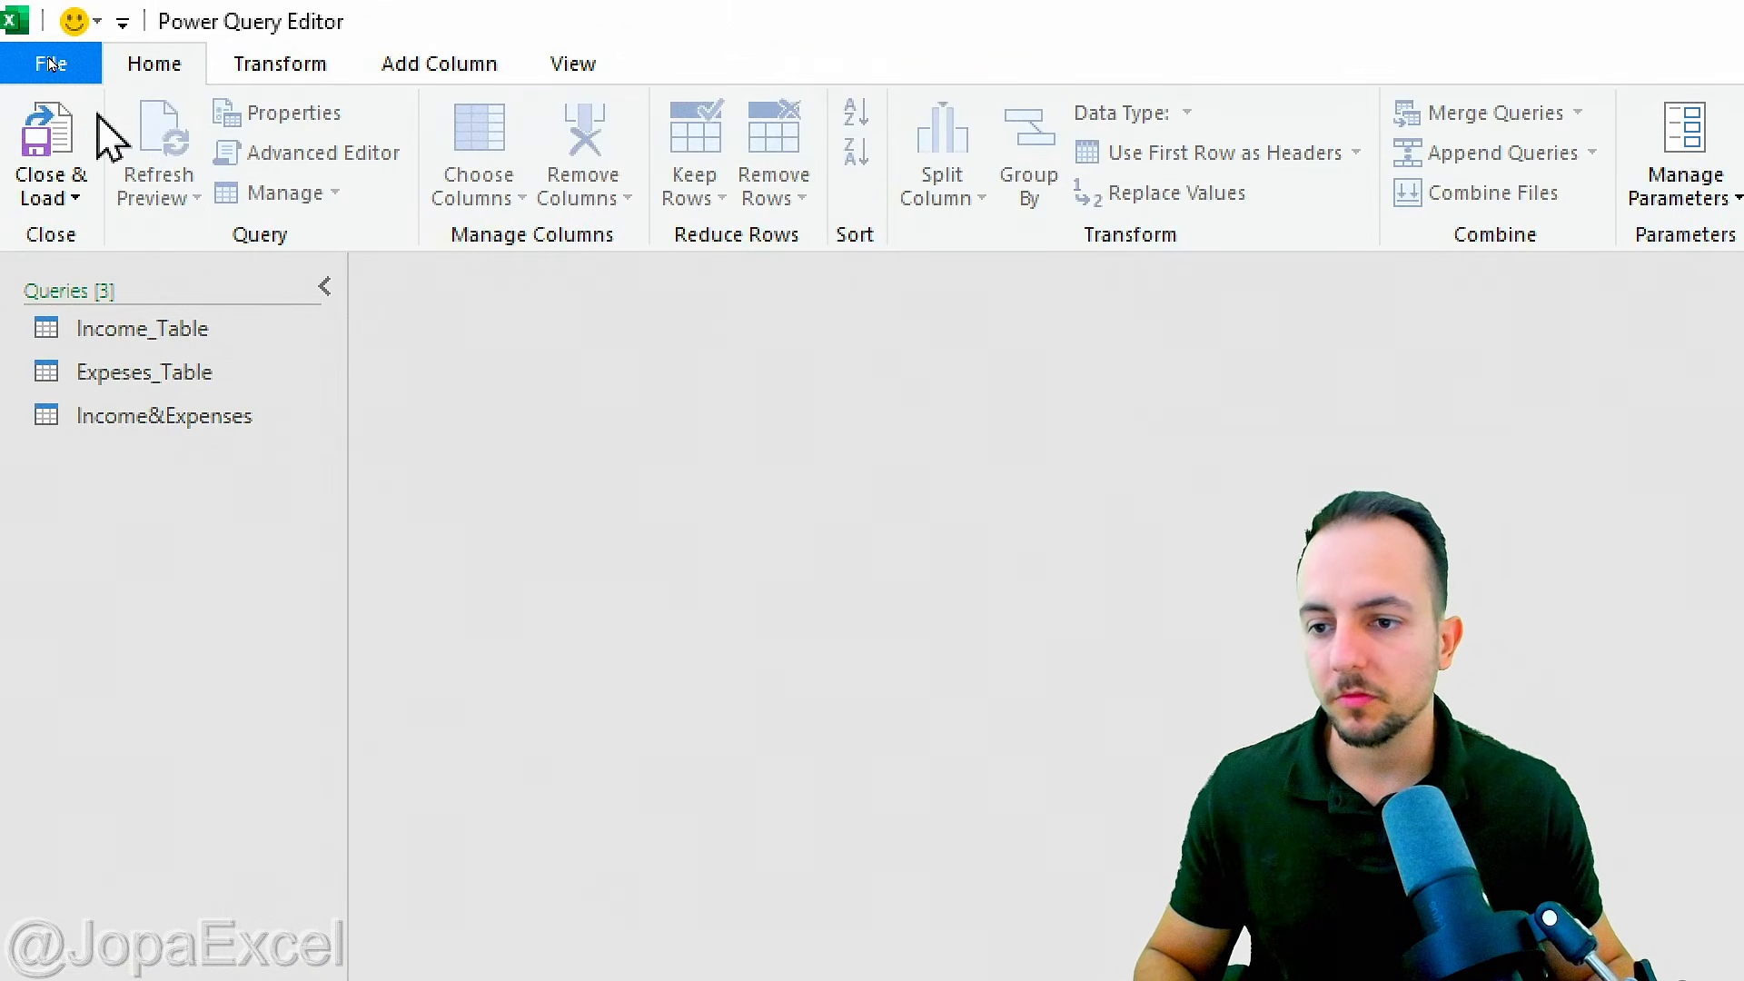
{"action": "left_click", "coordinate": [172, 348]}
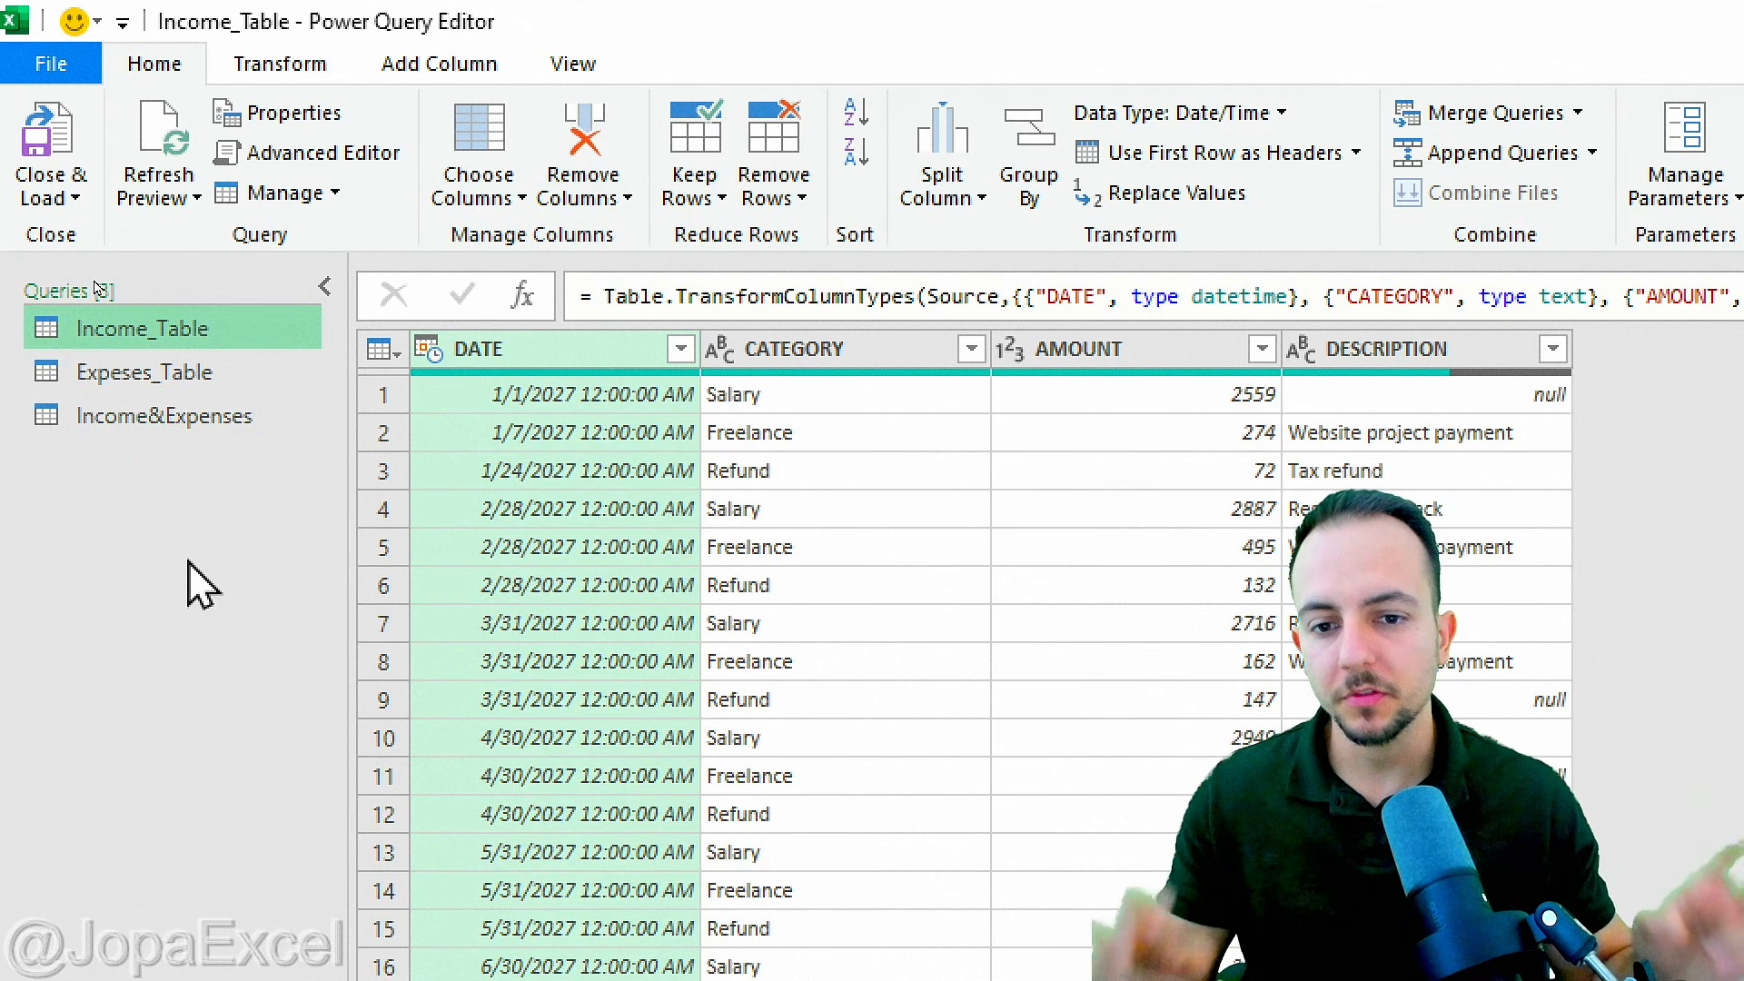
Step: Add a custom column named Type to Income_Table with the formula "Income" for every row
{"action": "left_click", "coordinate": [392, 71]}
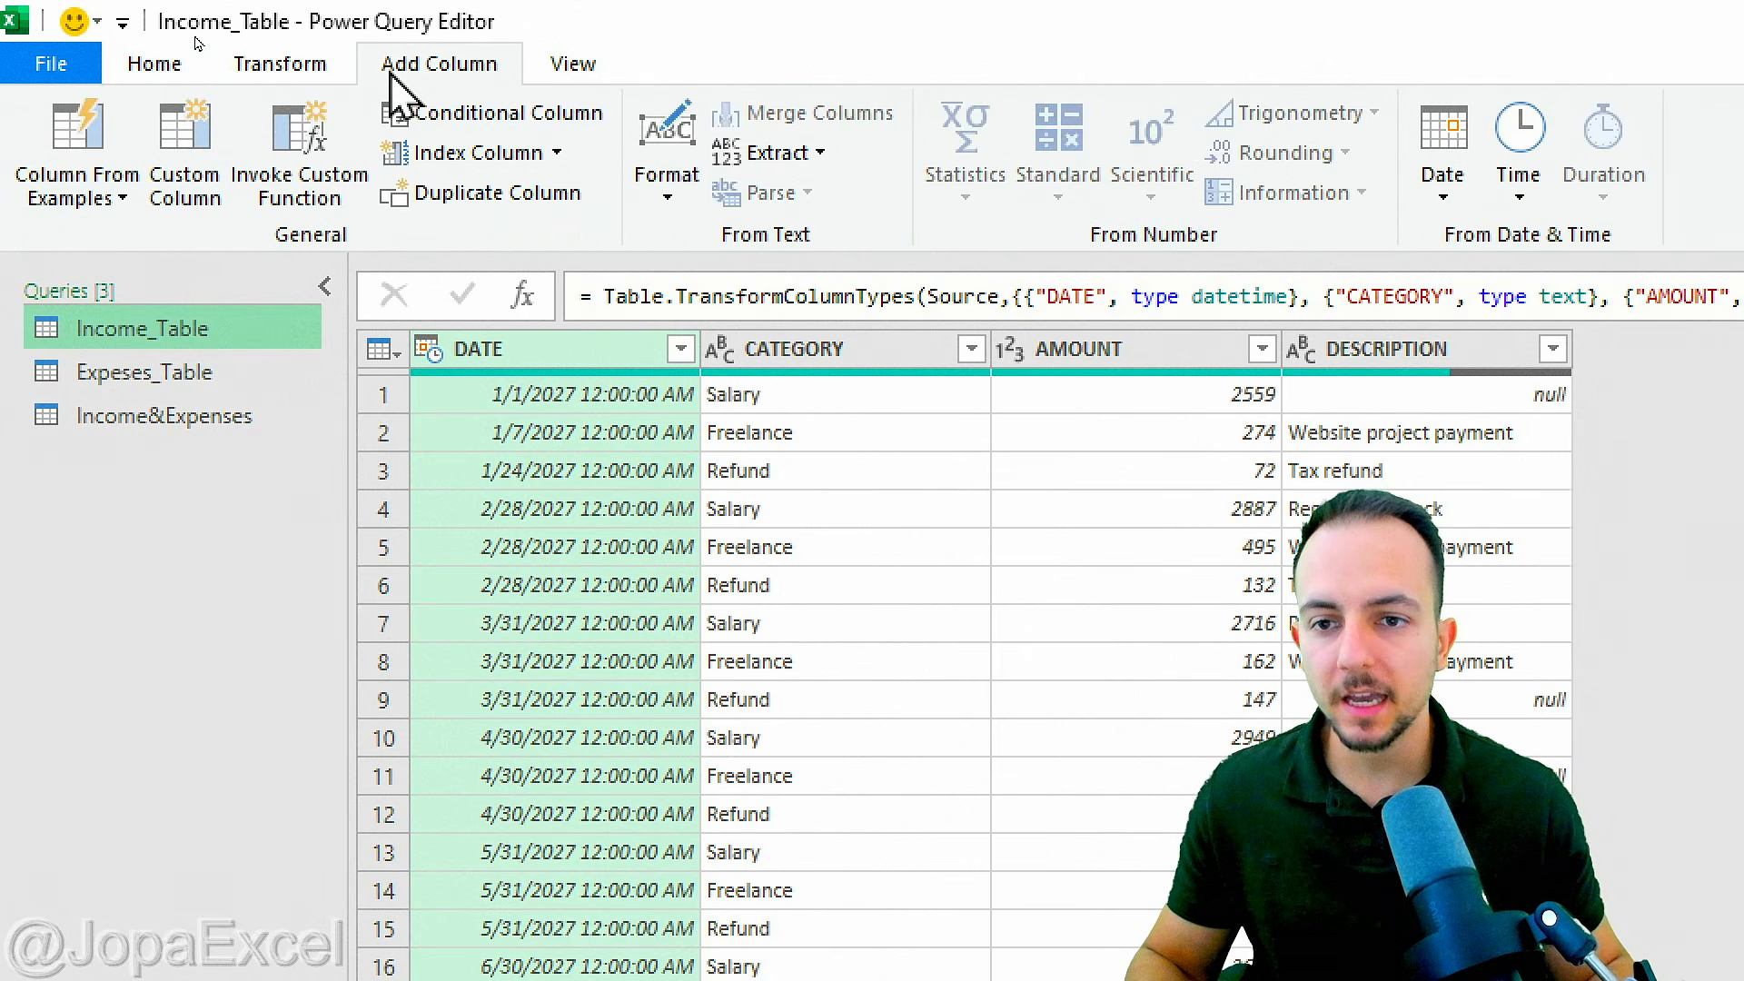
{"action": "left_click", "coordinate": [200, 168]}
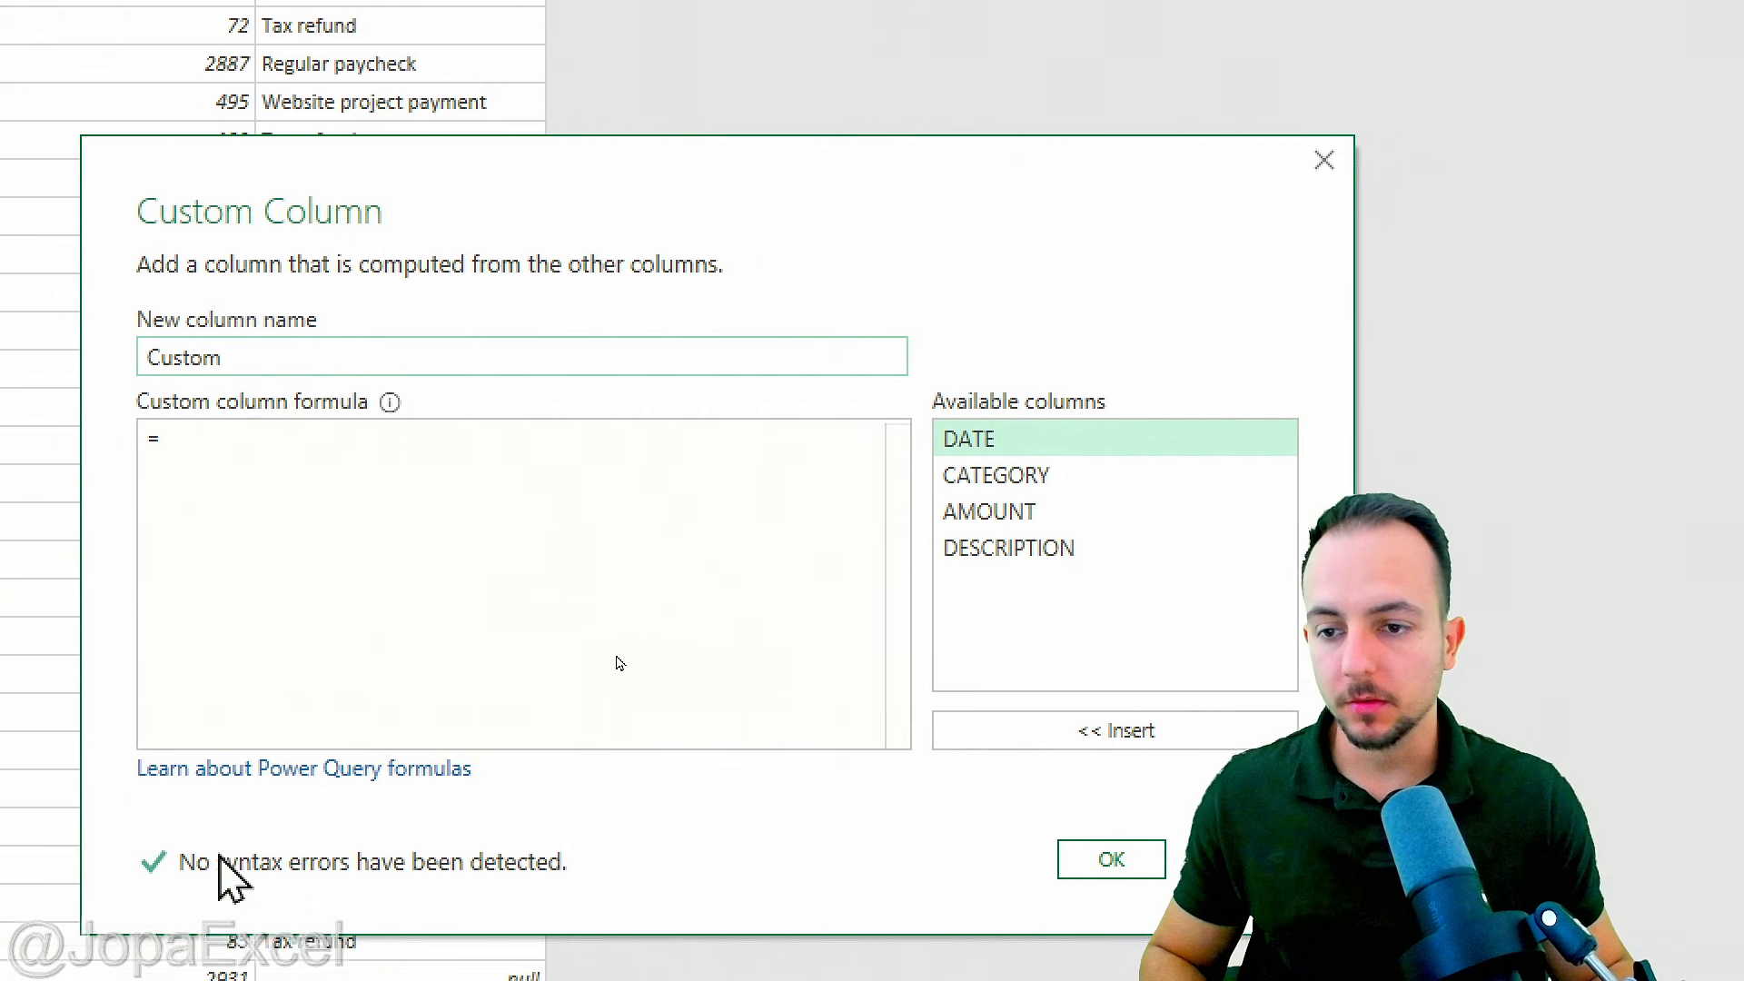
{"action": "double_click", "coordinate": [467, 332]}
{"action": "type", "text": "T"}
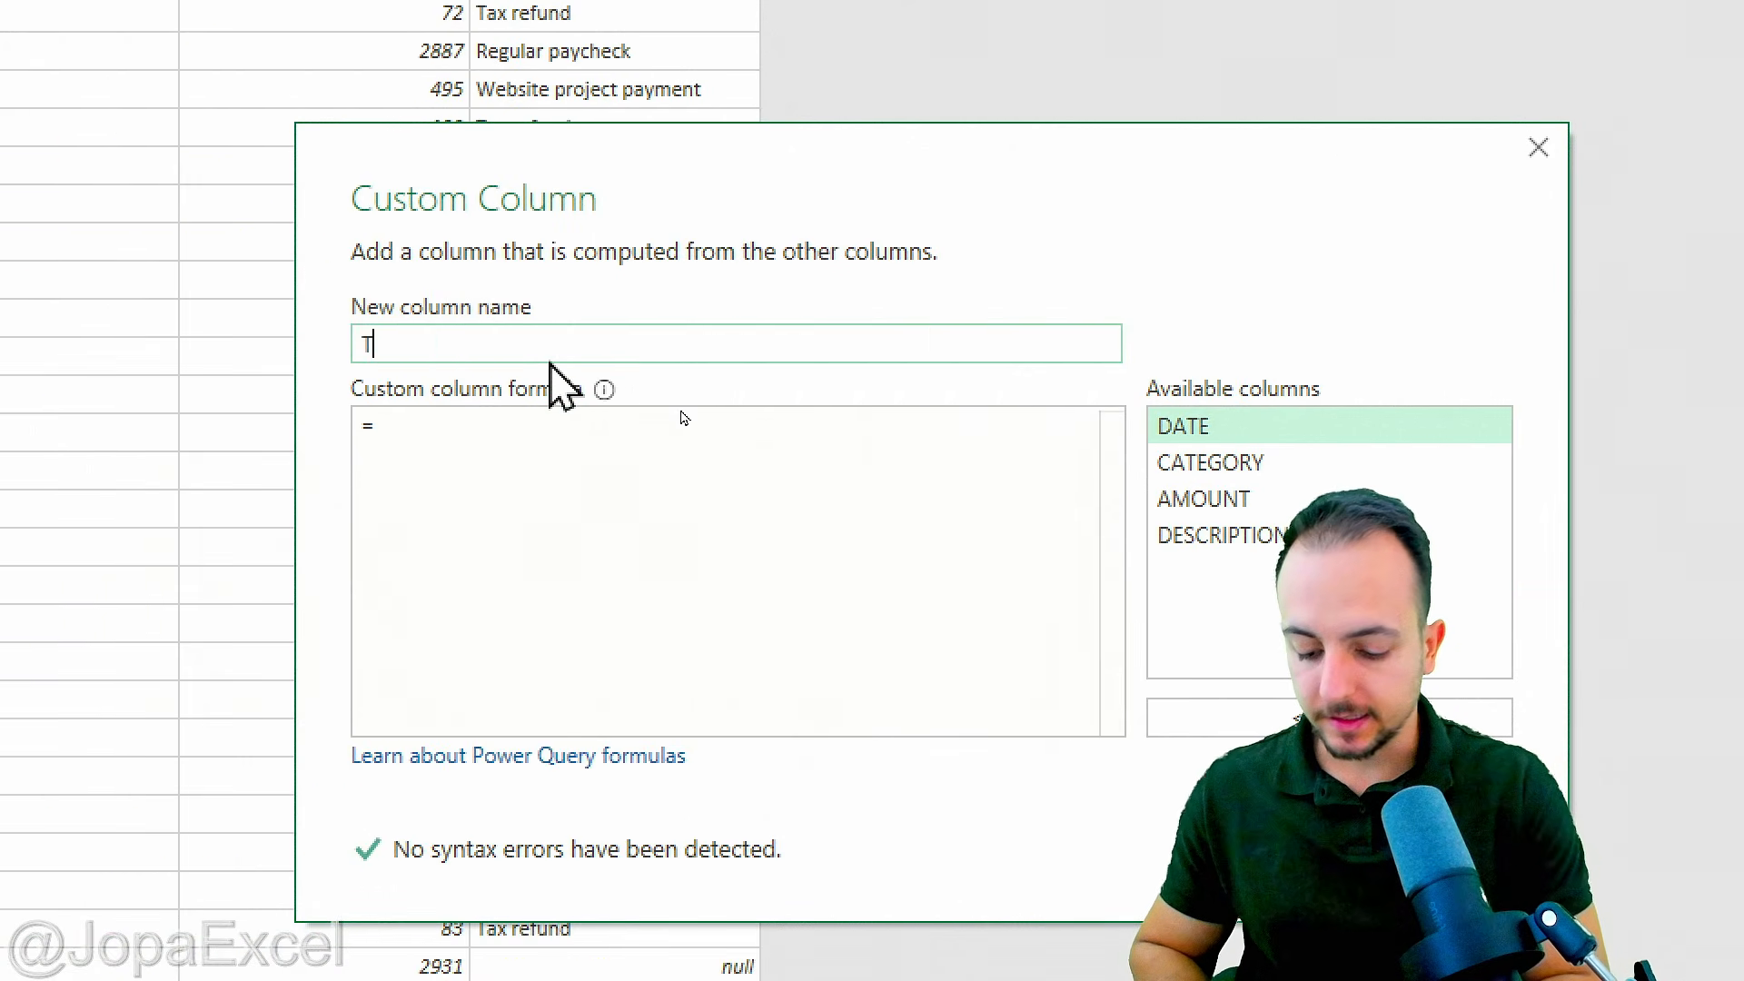
{"action": "type", "text": "ype"}
{"action": "left_click", "coordinate": [488, 427]}
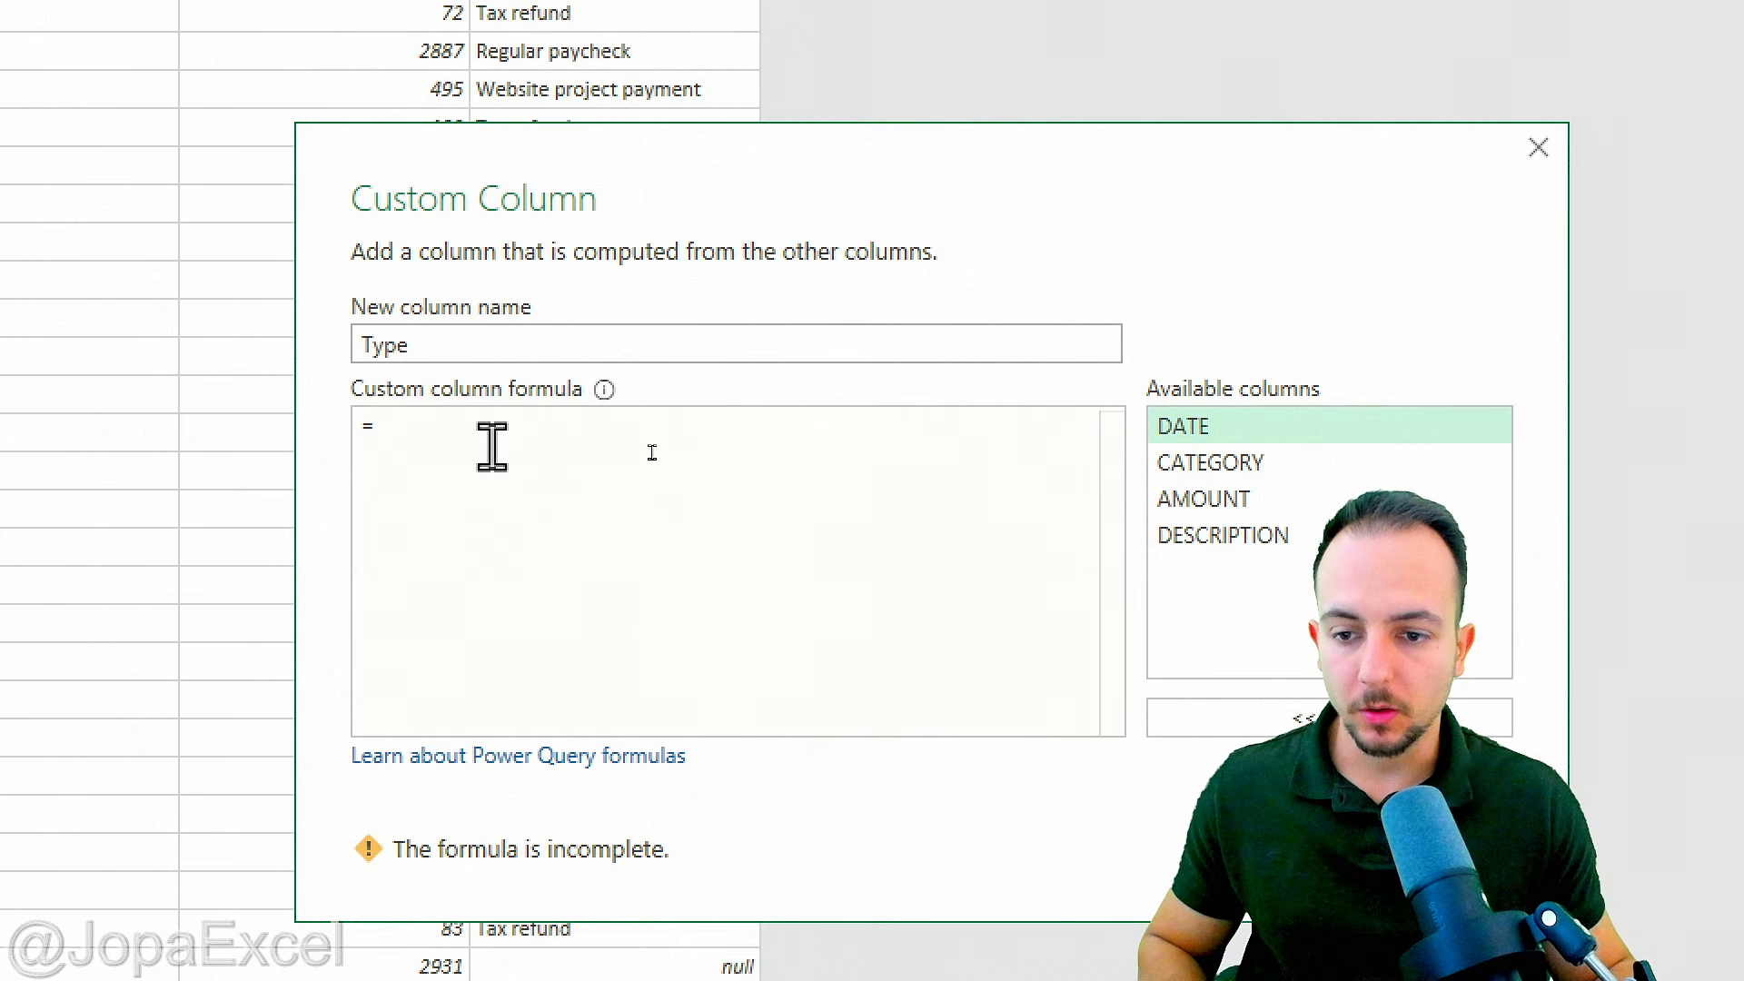
{"action": "type", "text": "\"\""}
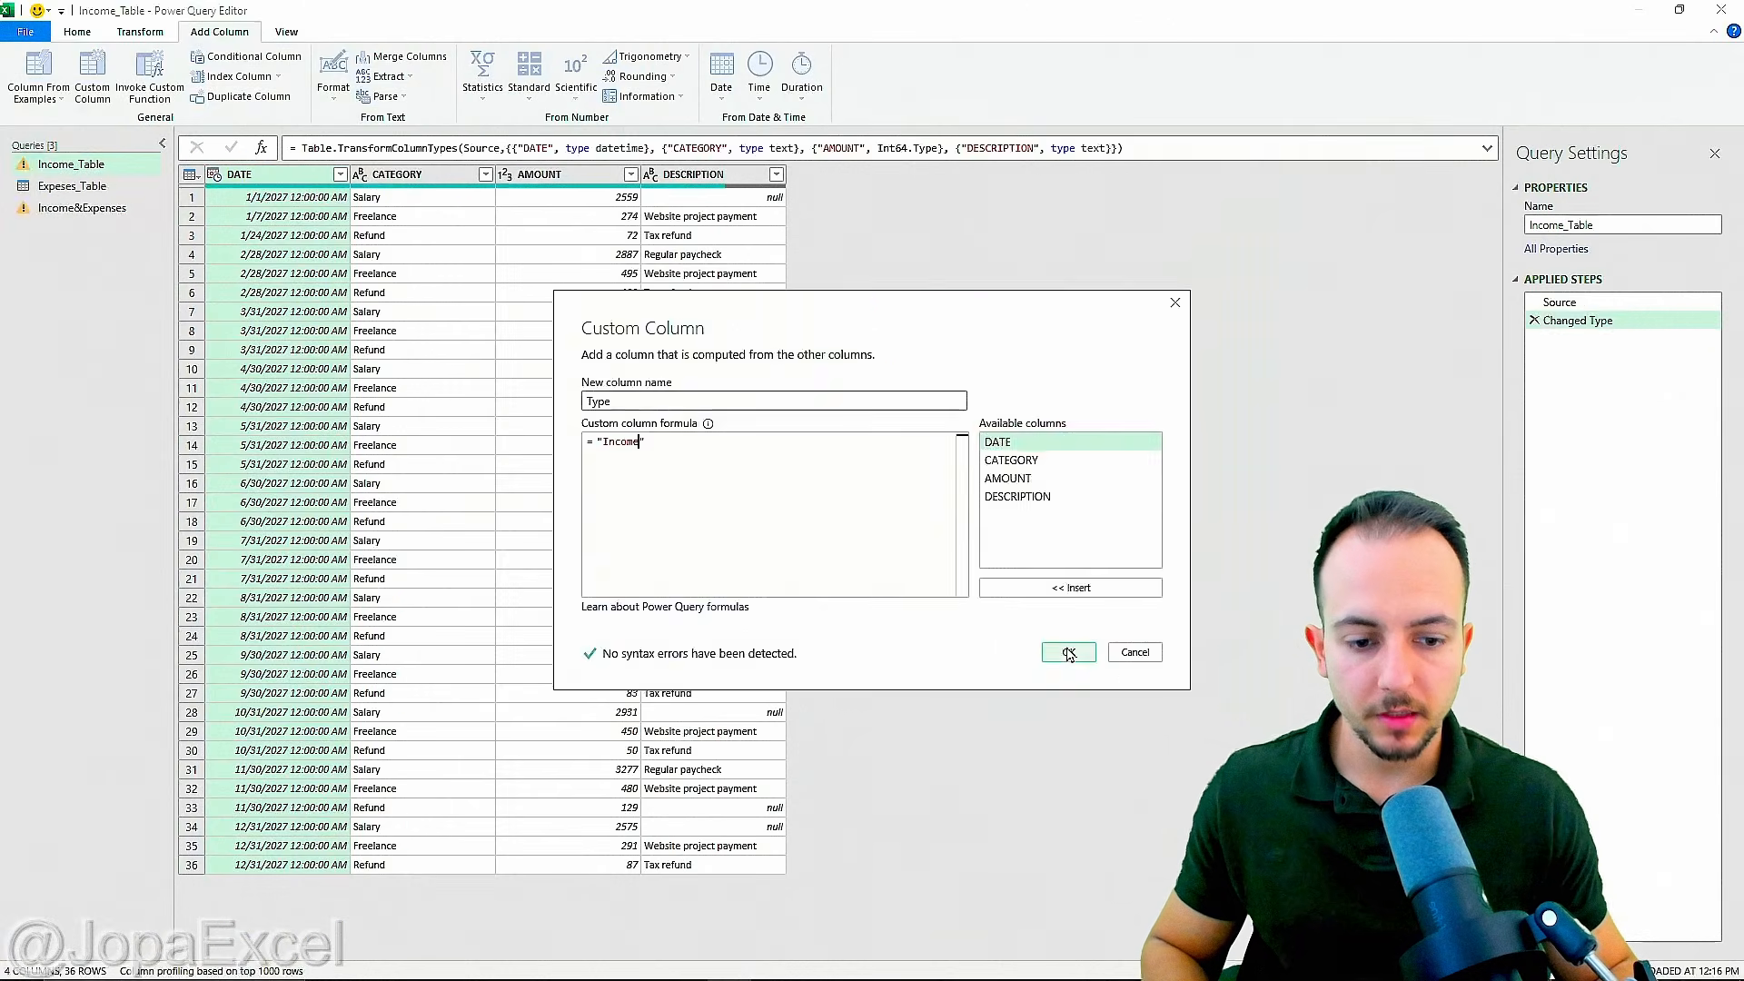
{"action": "left_click", "coordinate": [1335, 801]}
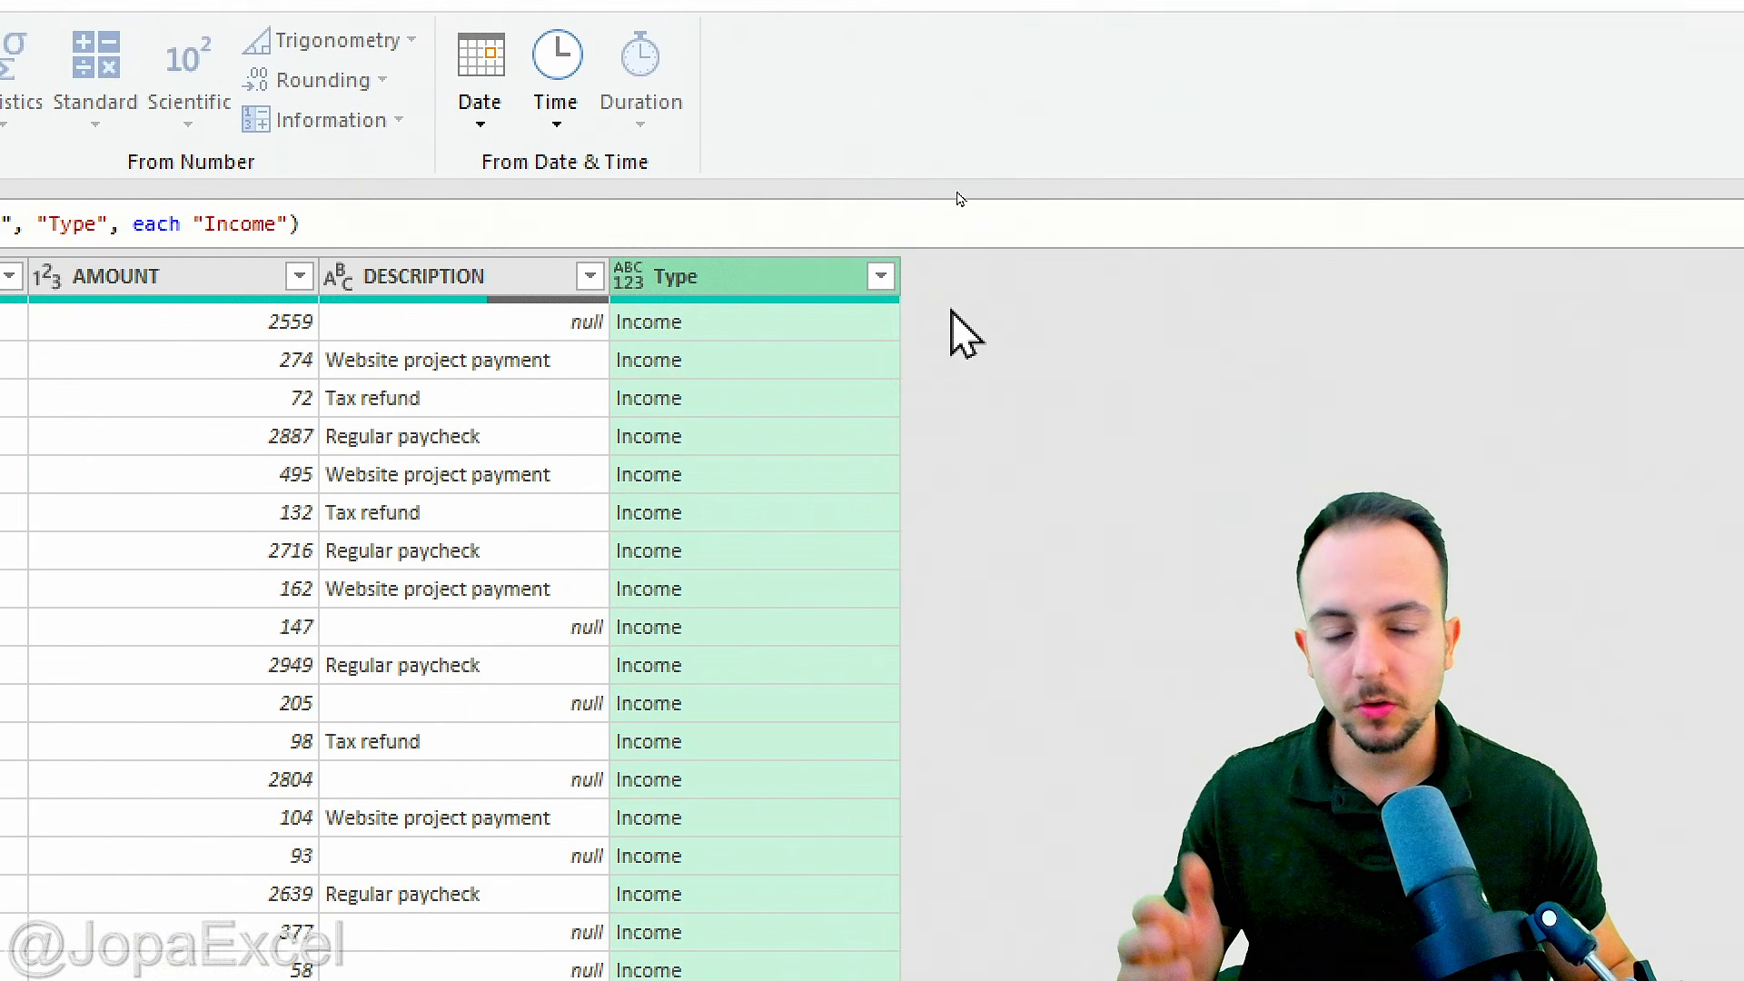
{"action": "left_click", "coordinate": [806, 327]}
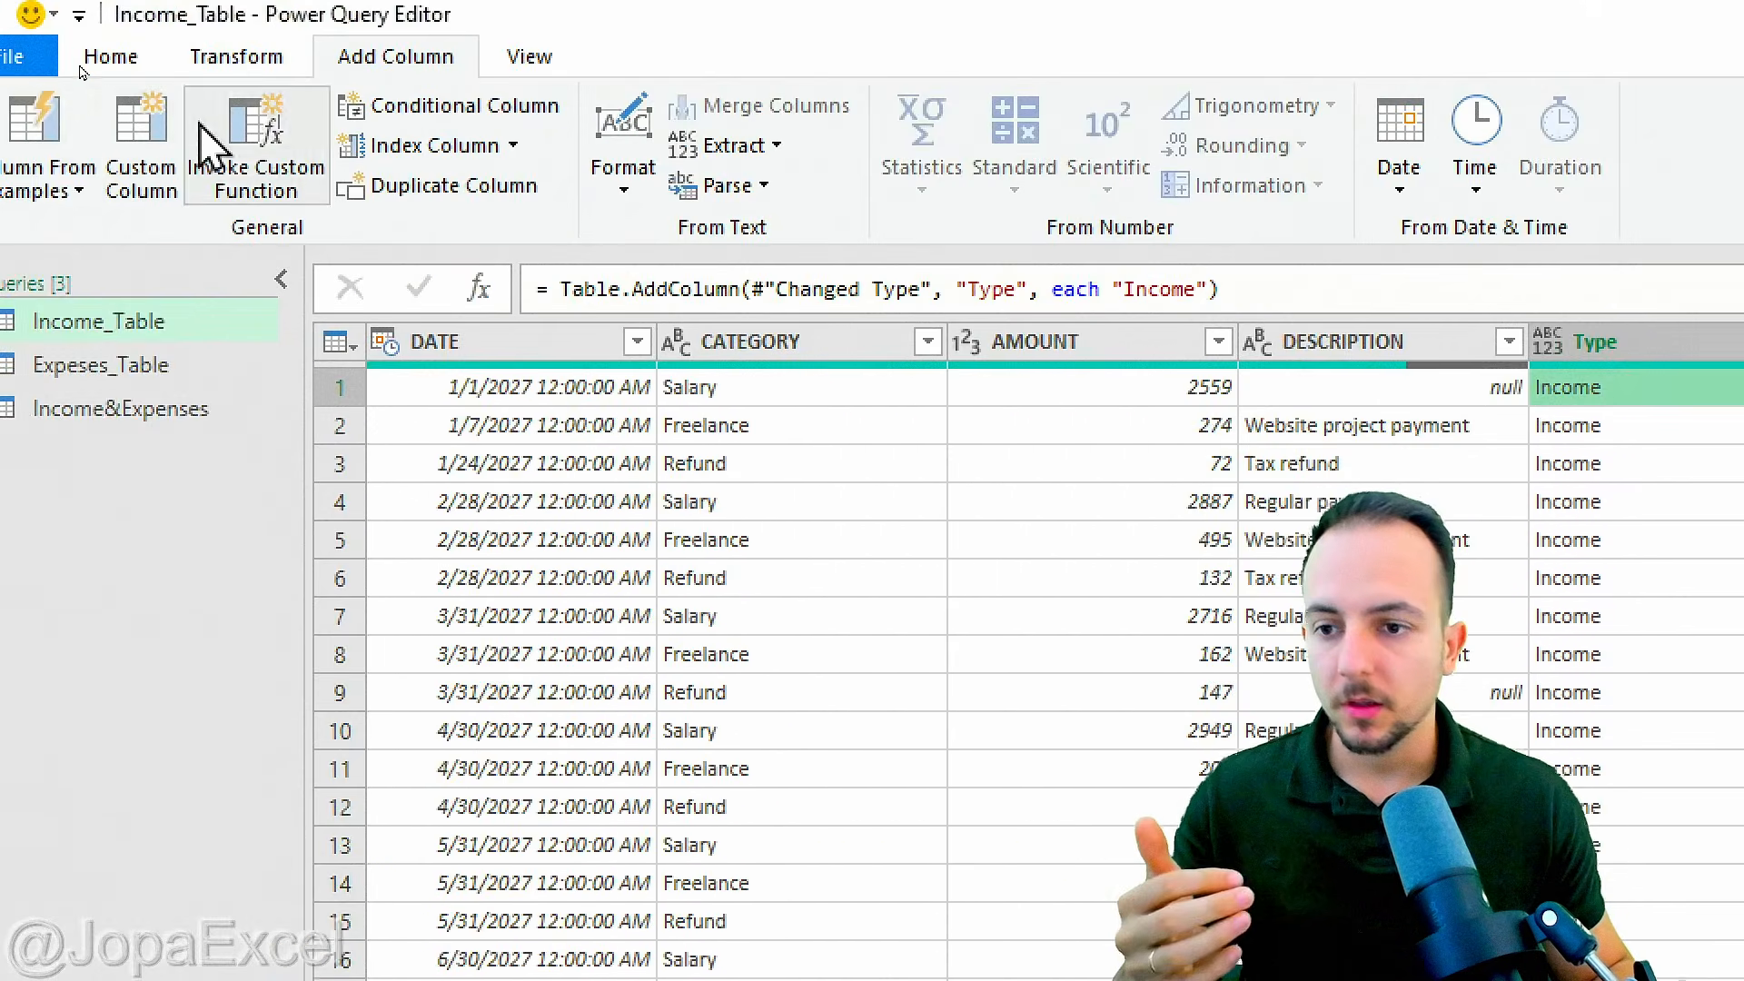
Step: Add a custom column named Type to the Expeses_Table query with the formula "Expenses" for every row
{"action": "left_click", "coordinate": [182, 366]}
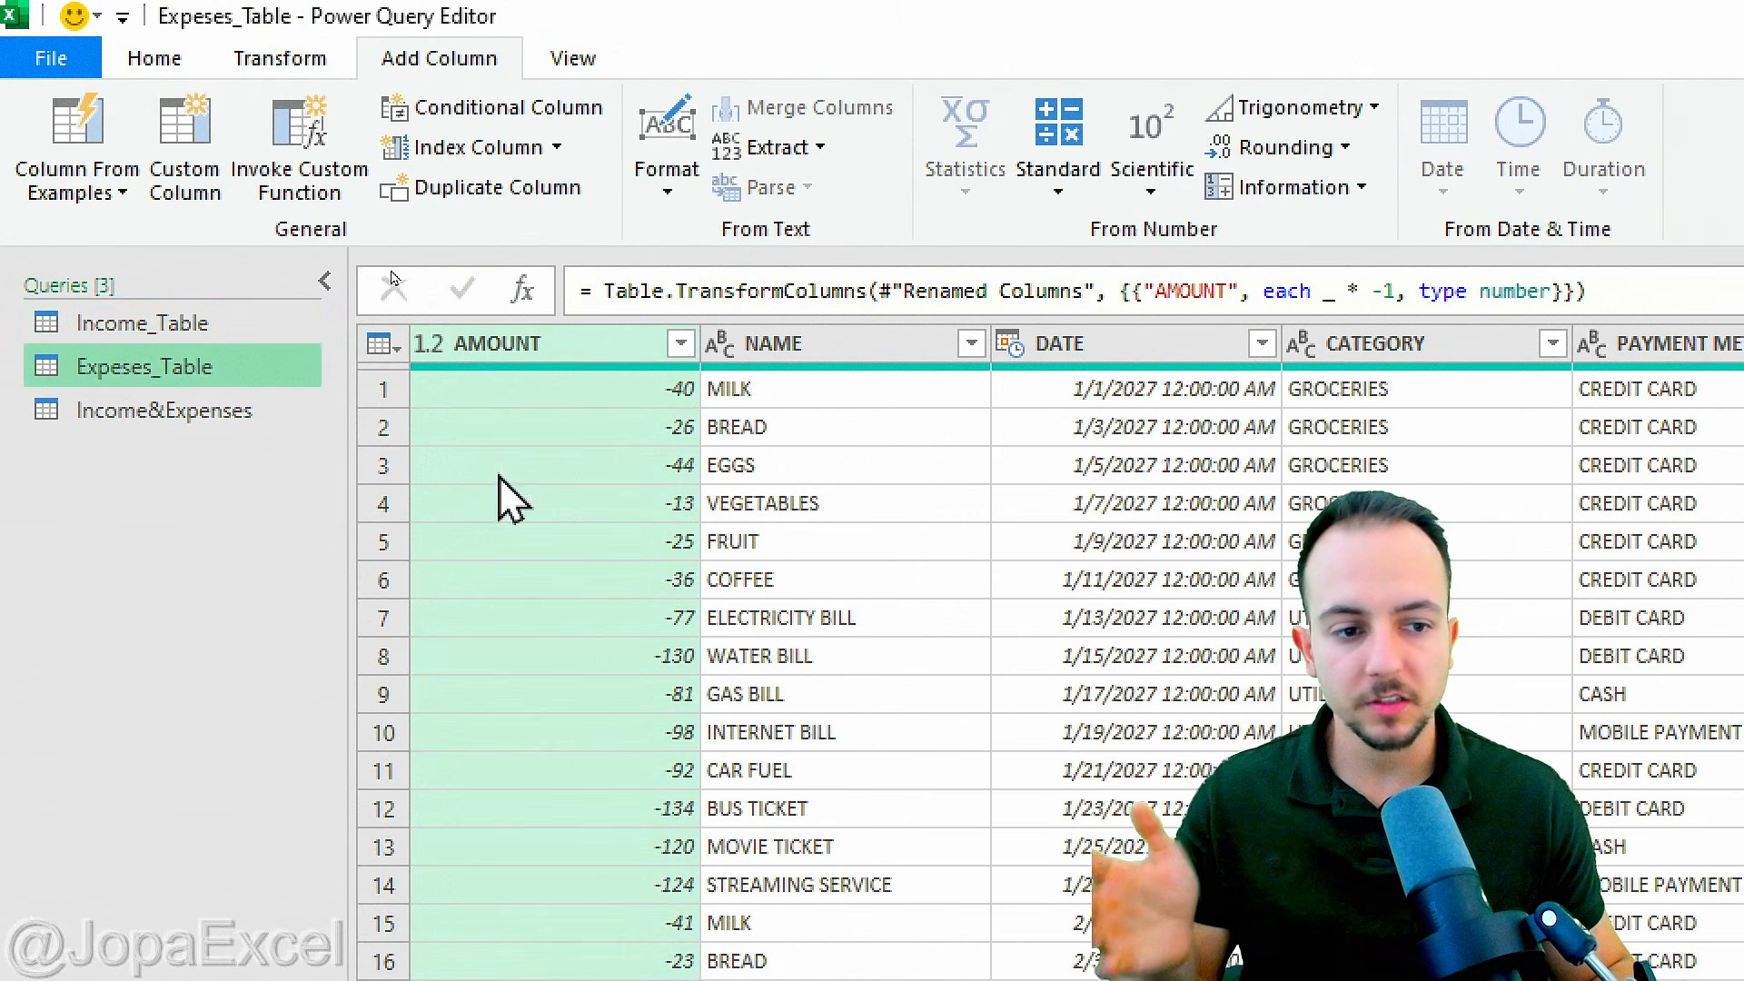
{"action": "left_click", "coordinate": [211, 186]}
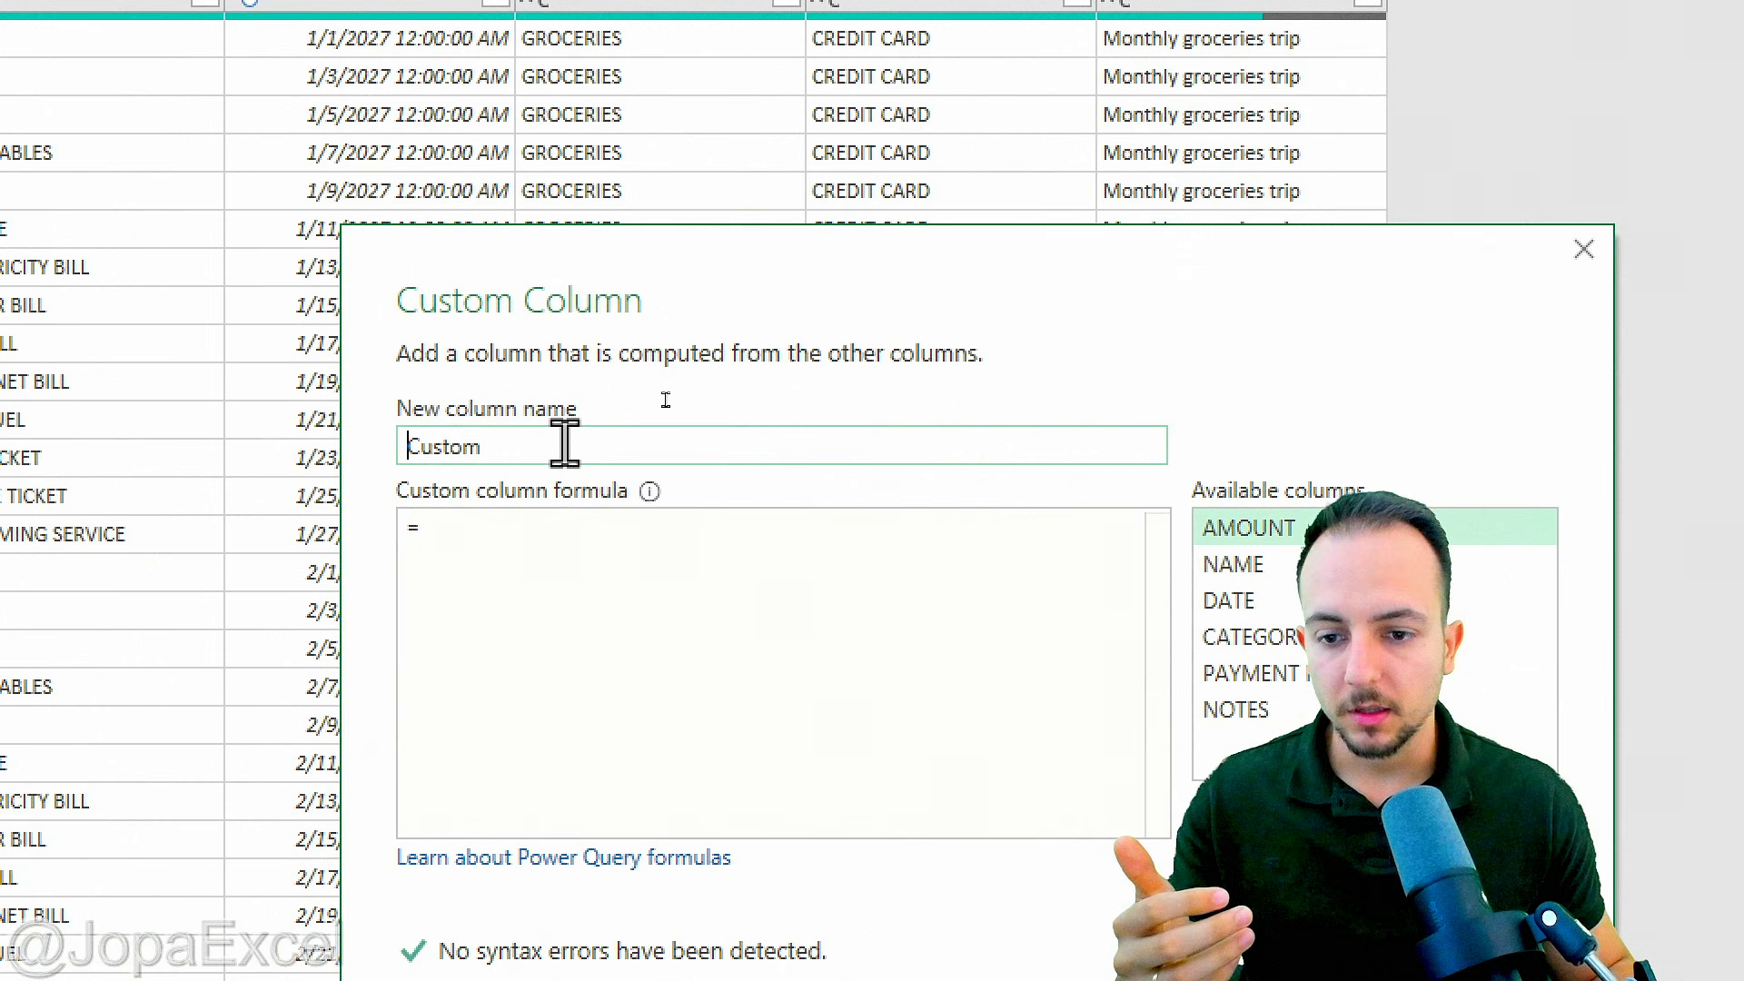
{"action": "double_click", "coordinate": [1095, 729]}
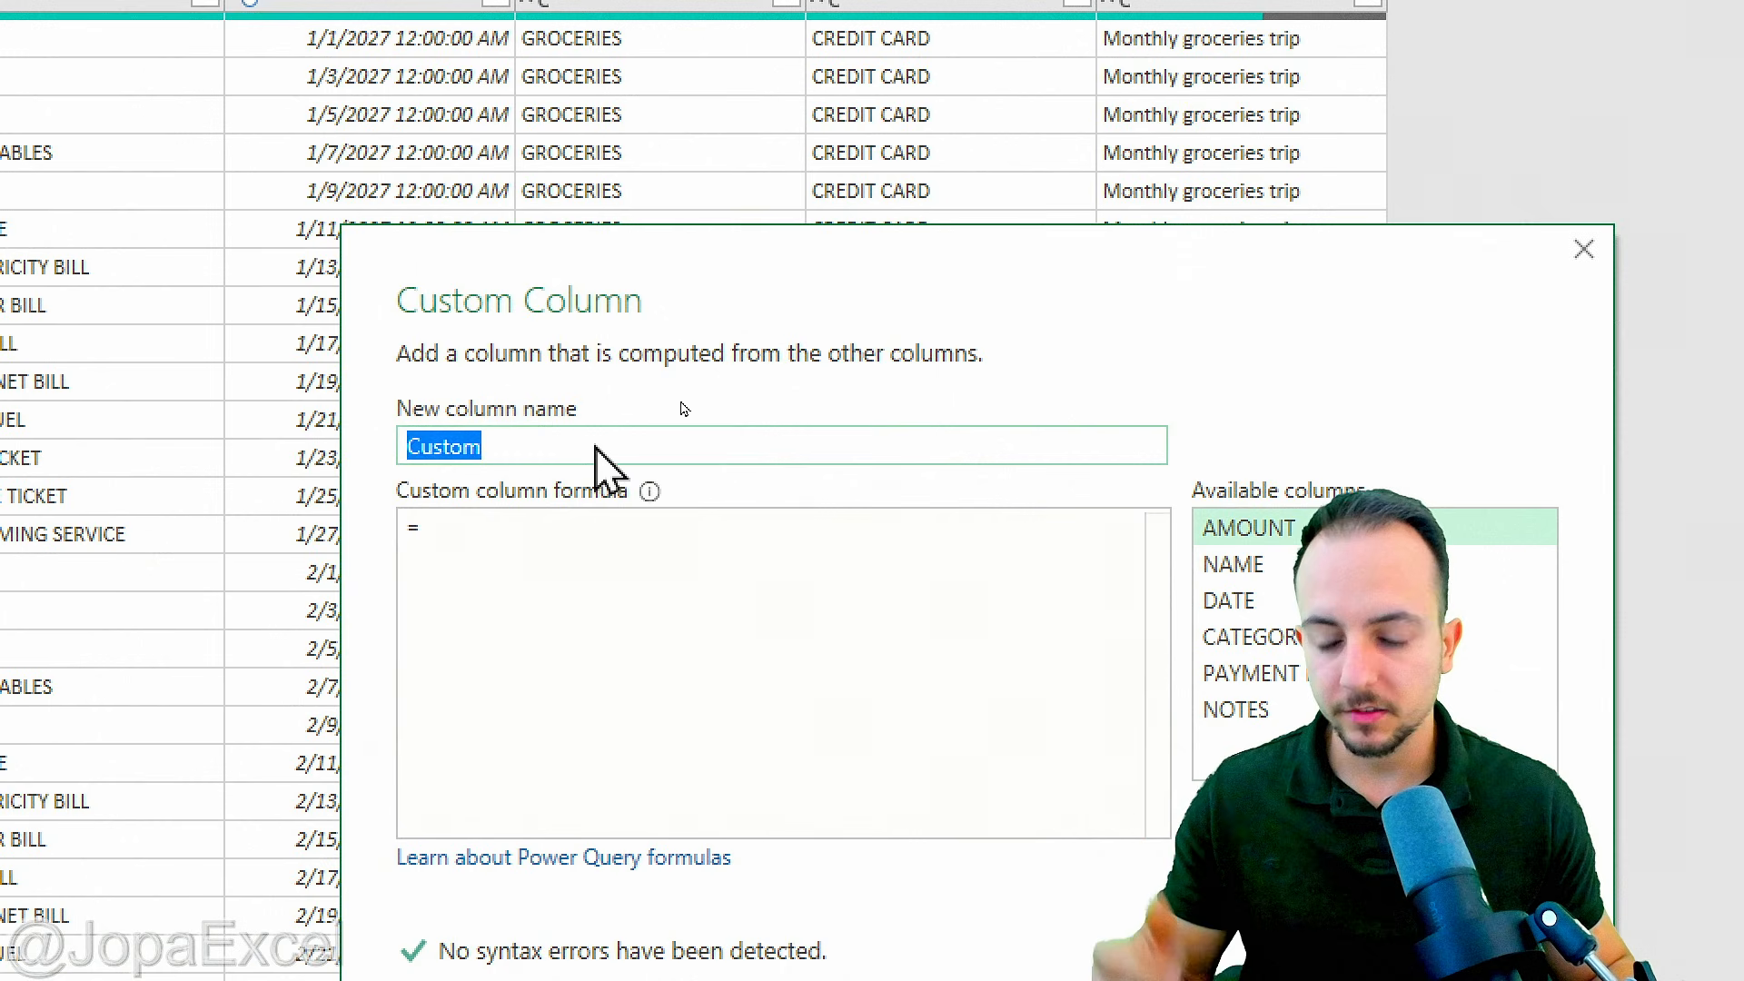
{"action": "type", "text": "Type"}
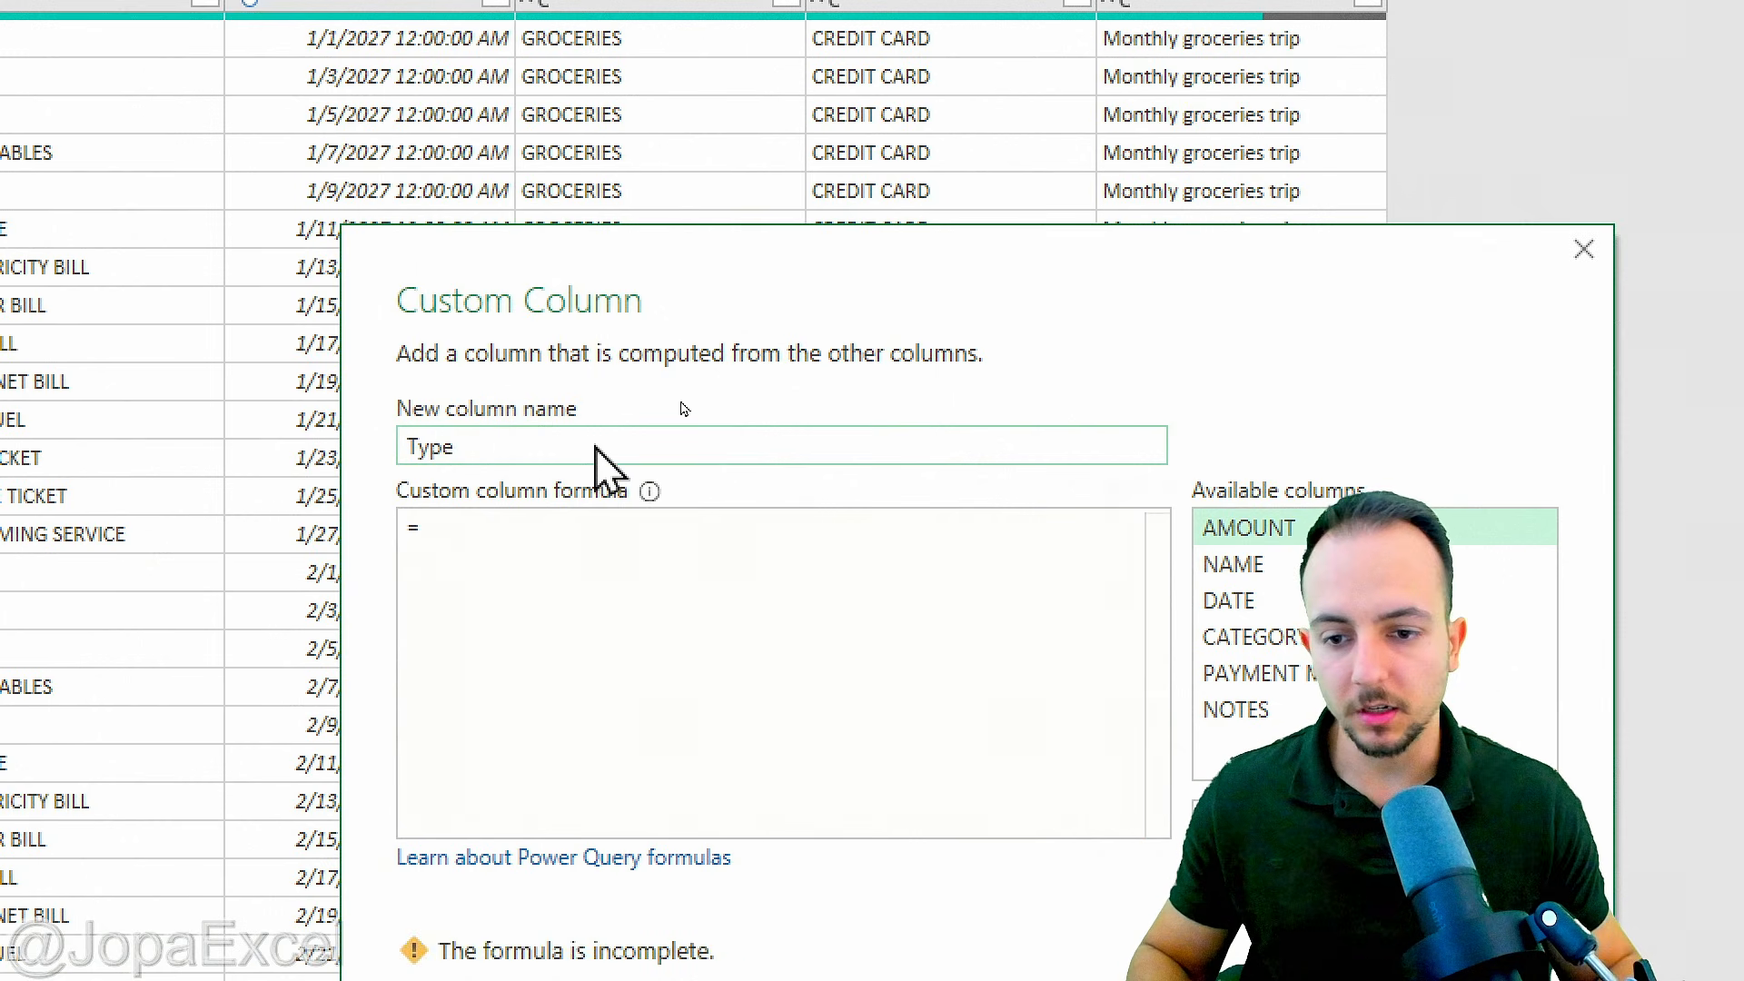
{"action": "left_click", "coordinate": [531, 555]}
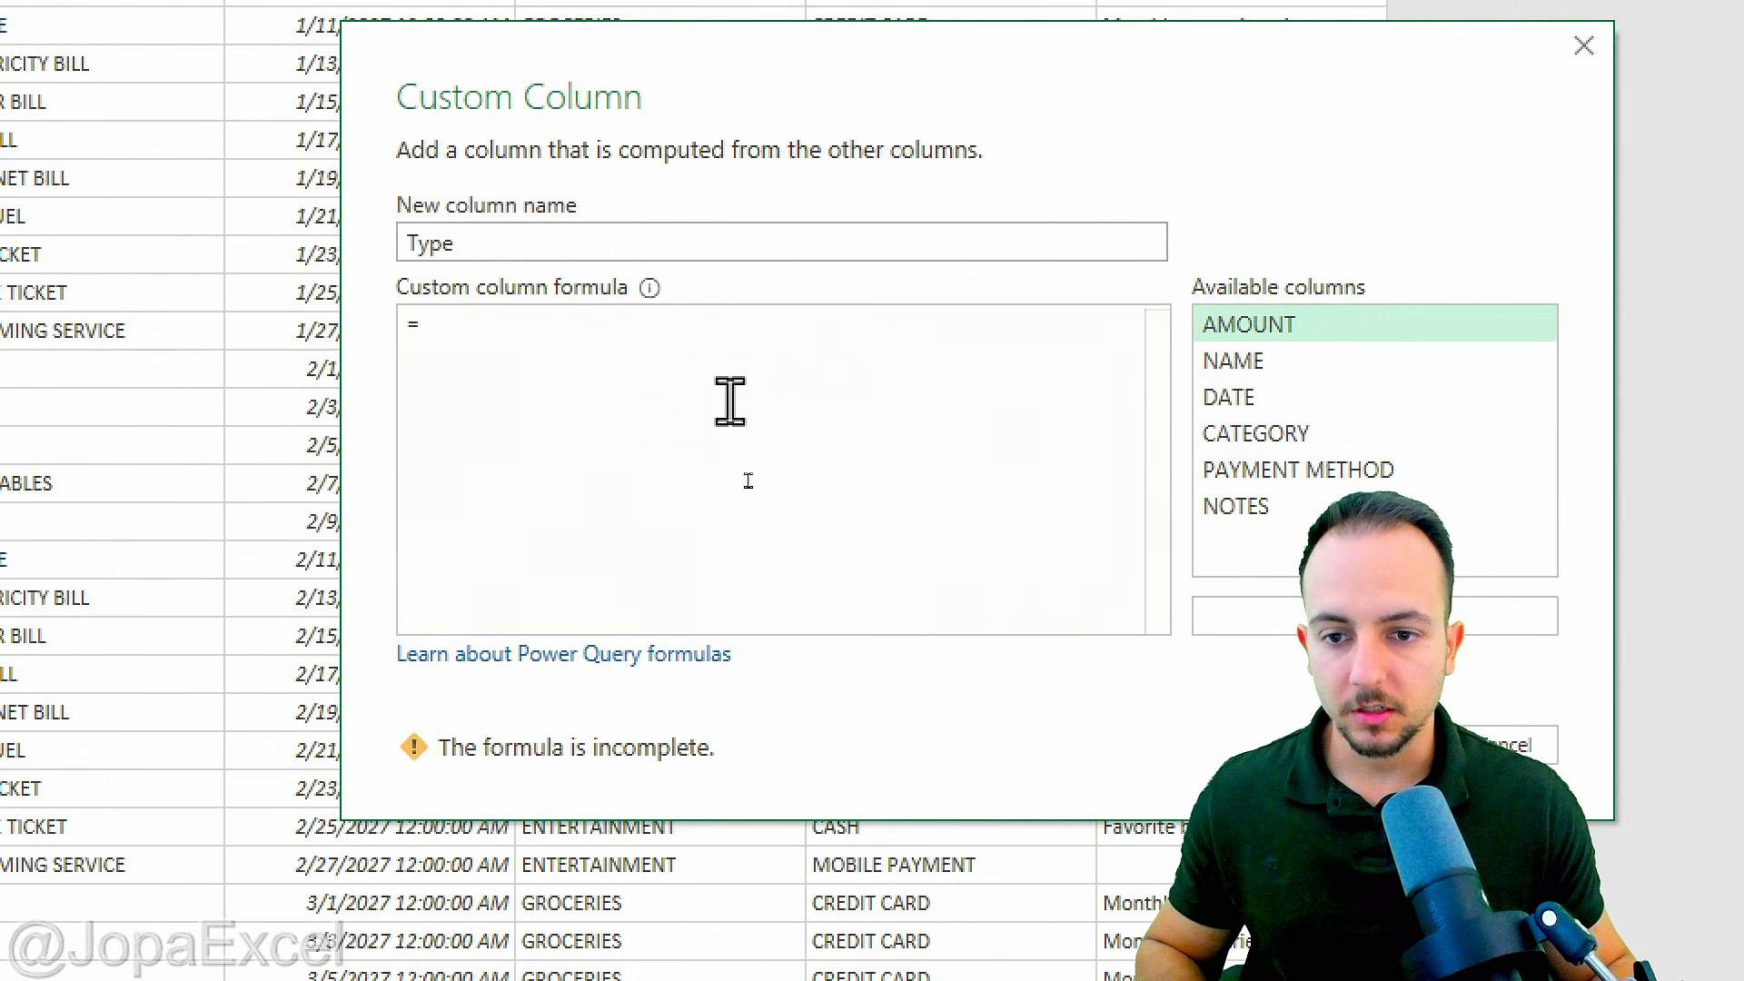
{"action": "type", "text": "\"\""}
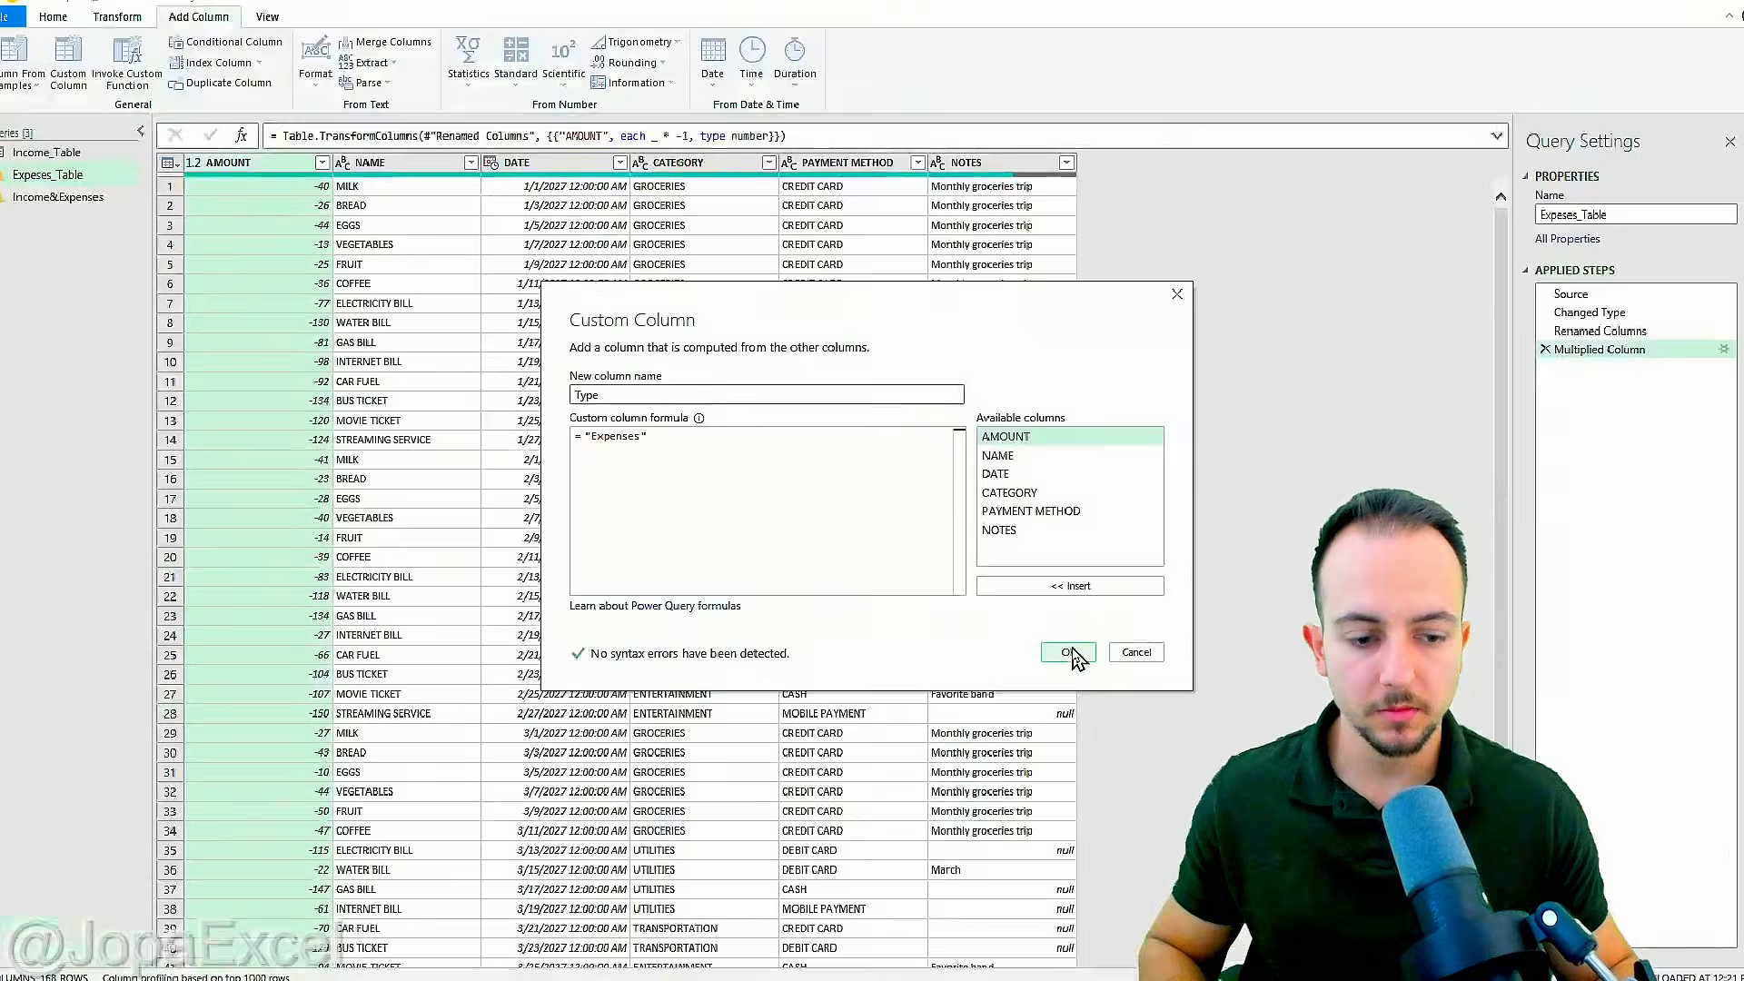
{"action": "left_click", "coordinate": [1394, 745]}
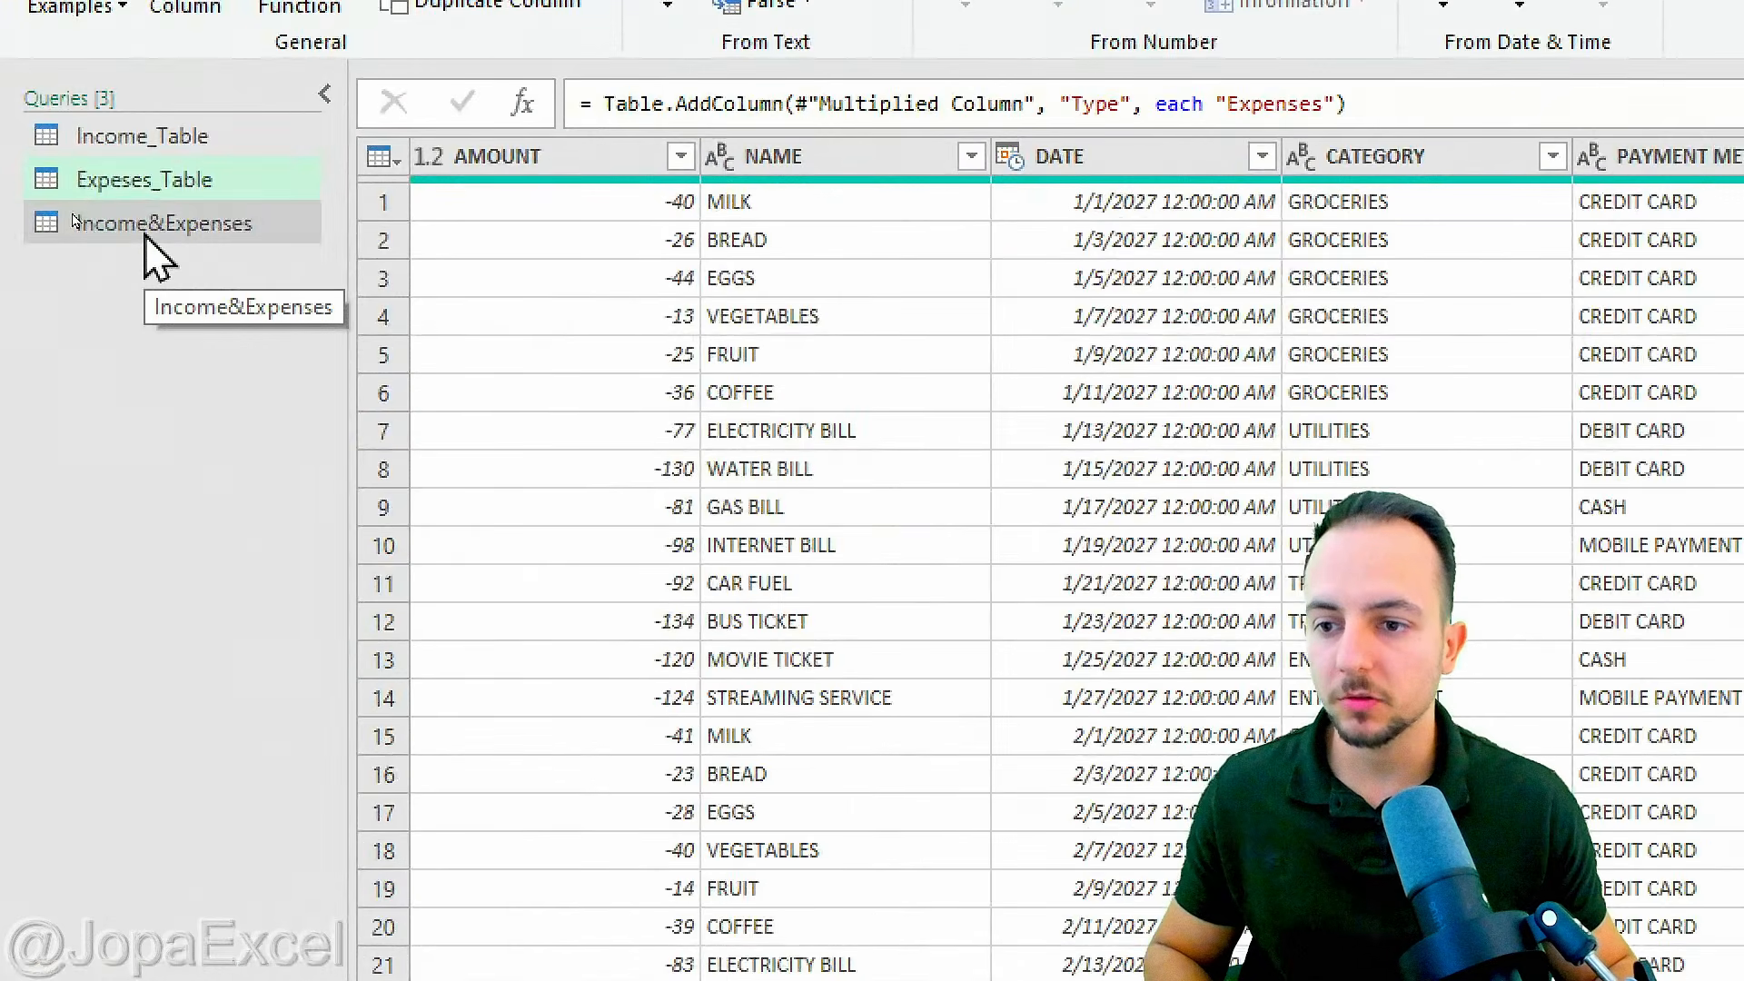
Step: Close and load the updated Income&Expenses query to the workbook, checking the Type column in both the query and the loaded table
{"action": "left_click", "coordinate": [50, 210]}
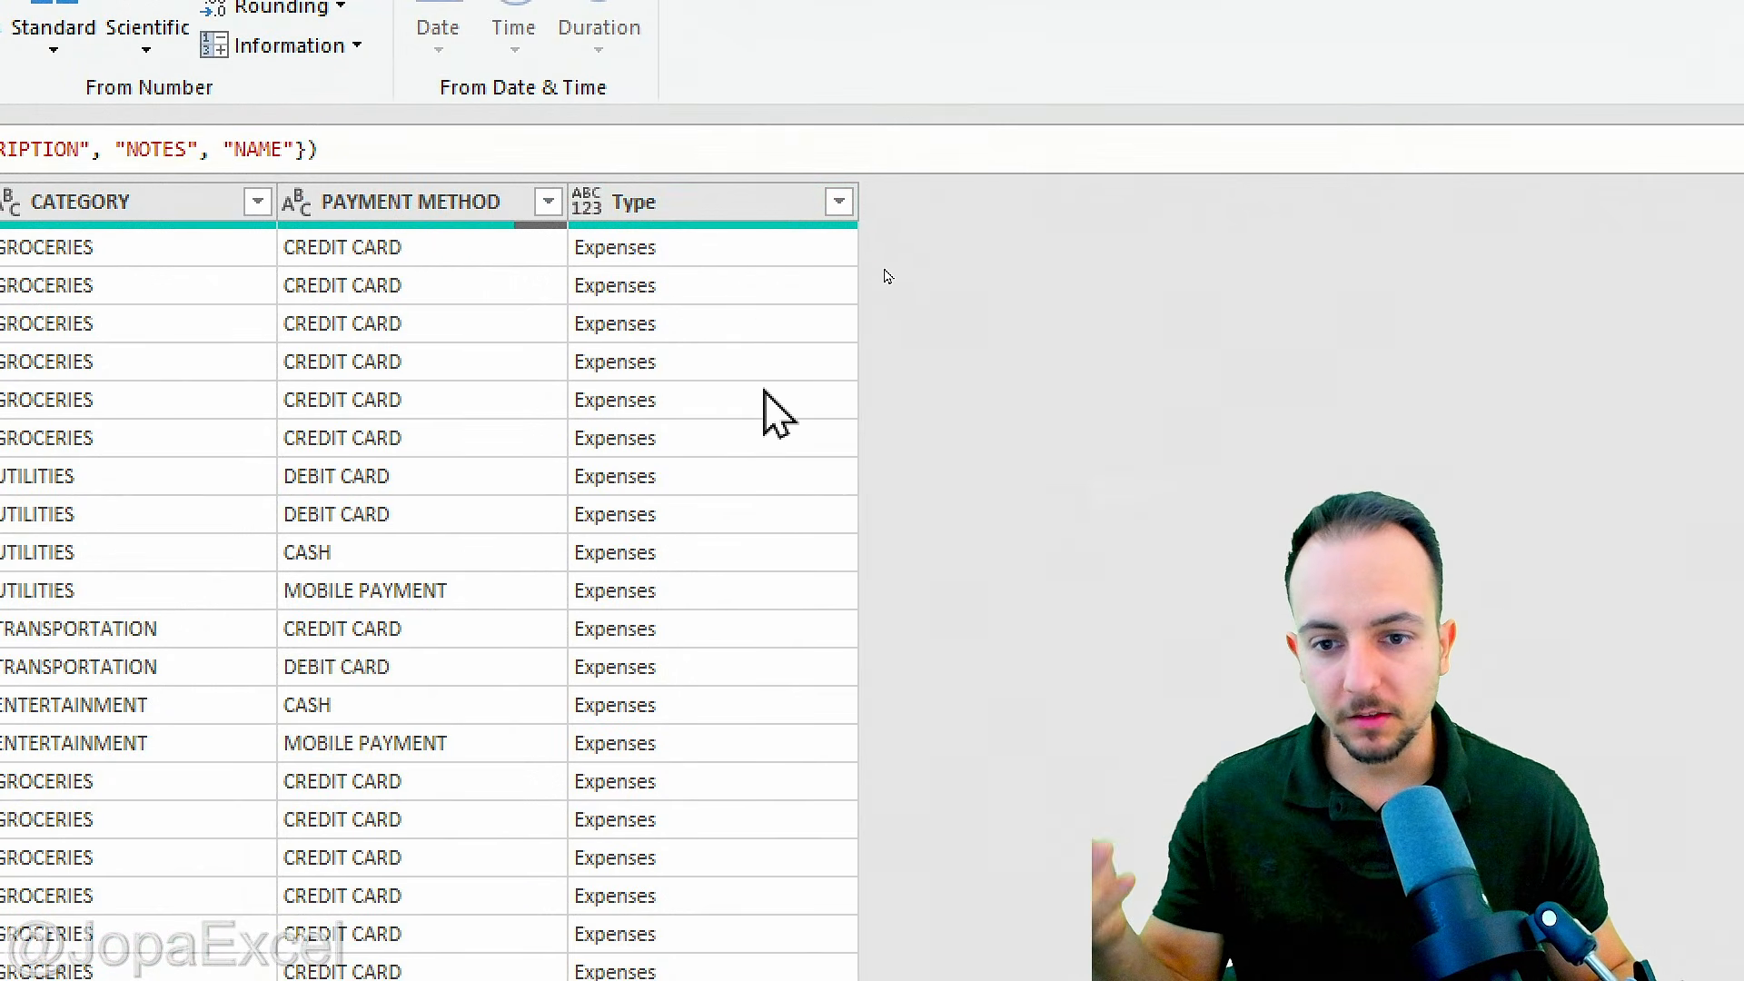
{"action": "scroll", "coordinate": [770, 414], "scroll_direction": "down", "scroll_amount": 10}
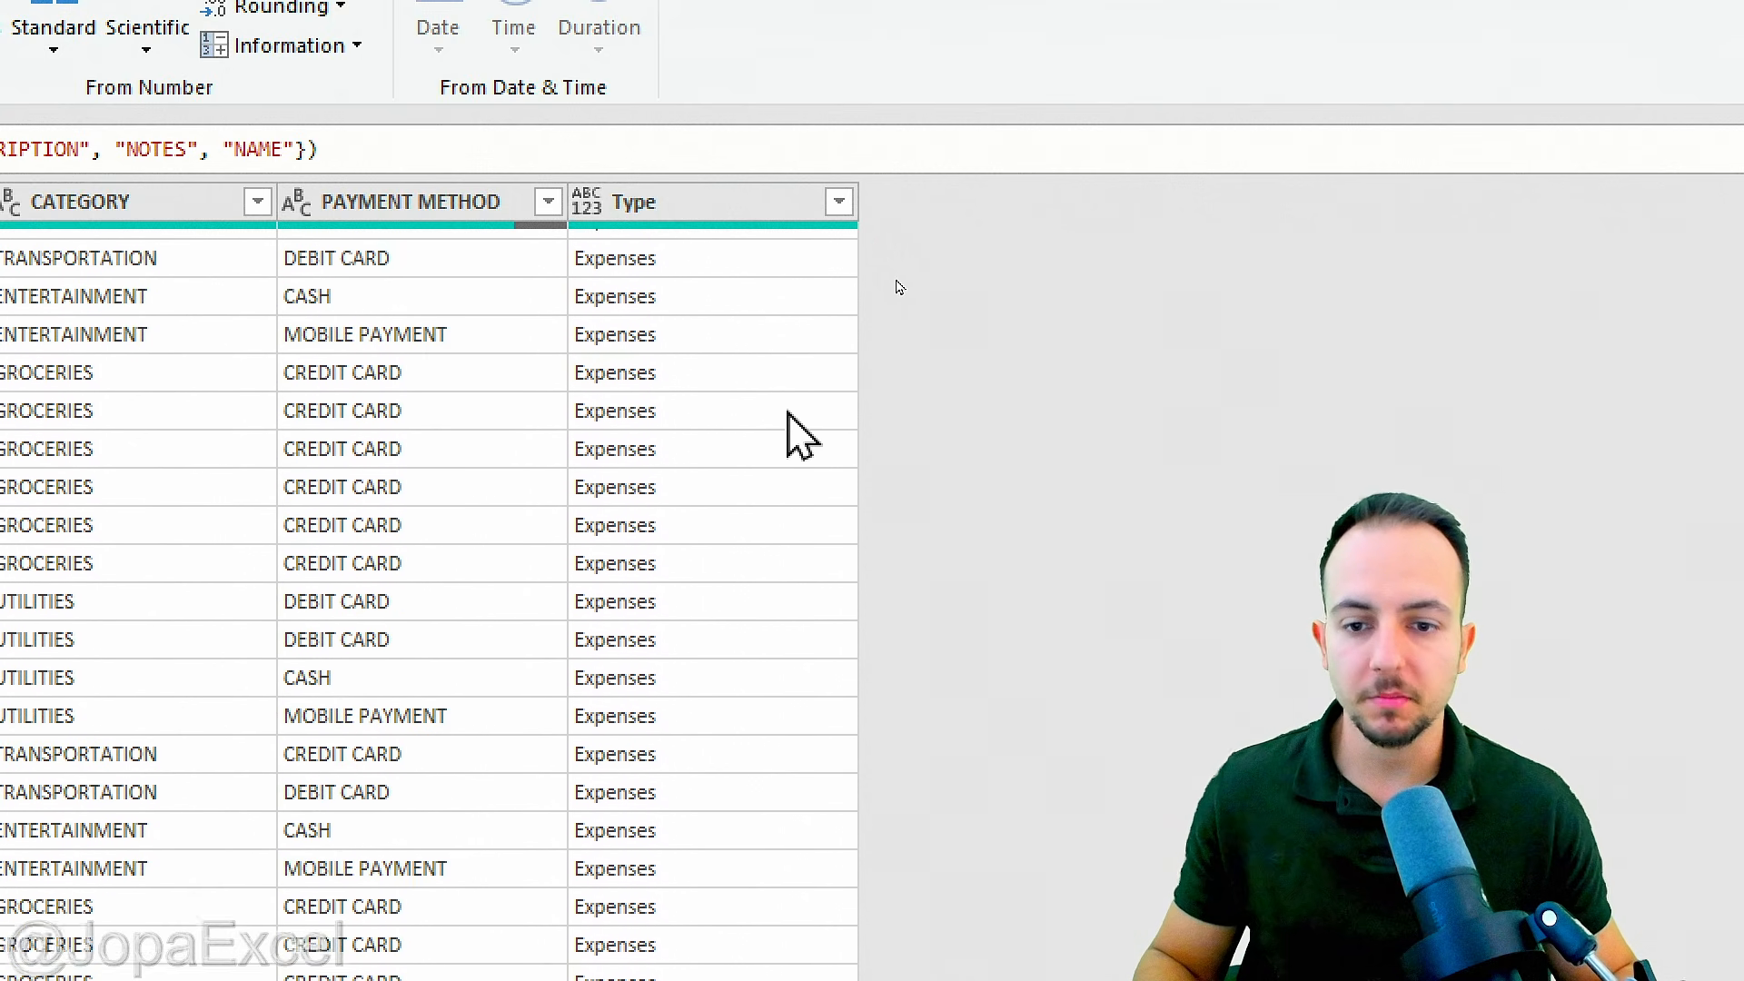
{"action": "scroll", "coordinate": [801, 436], "scroll_direction": "down", "scroll_amount": 4}
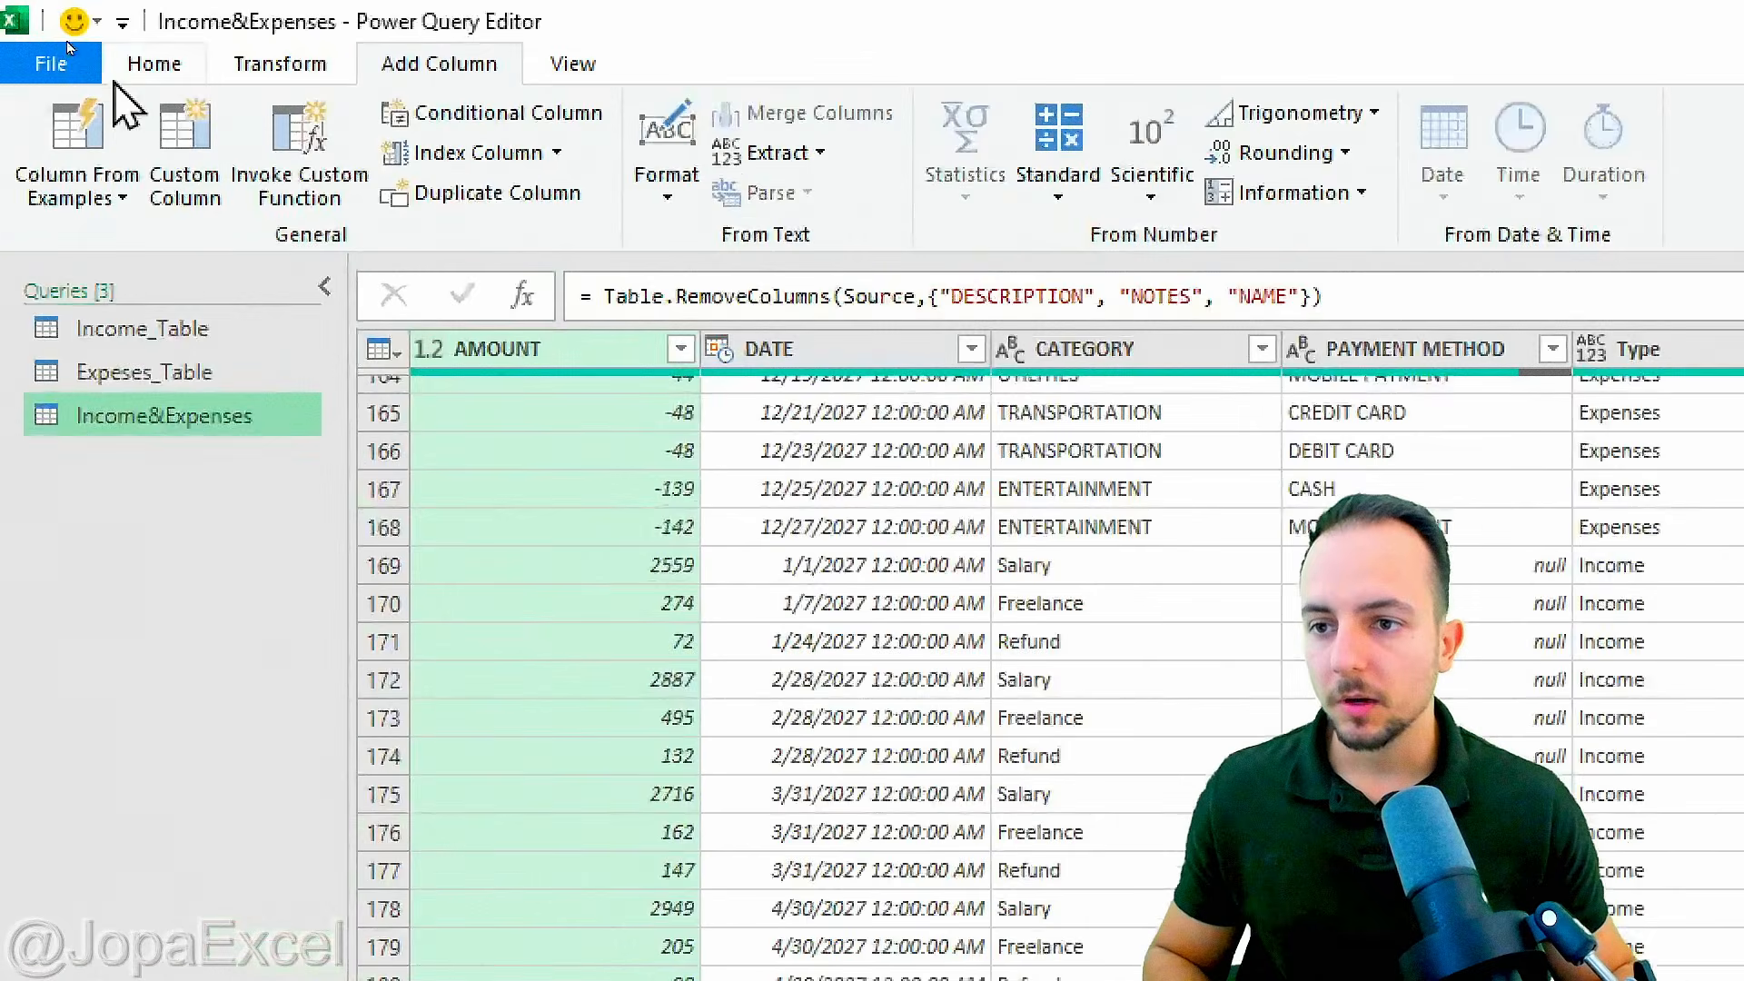
{"action": "left_click", "coordinate": [77, 32]}
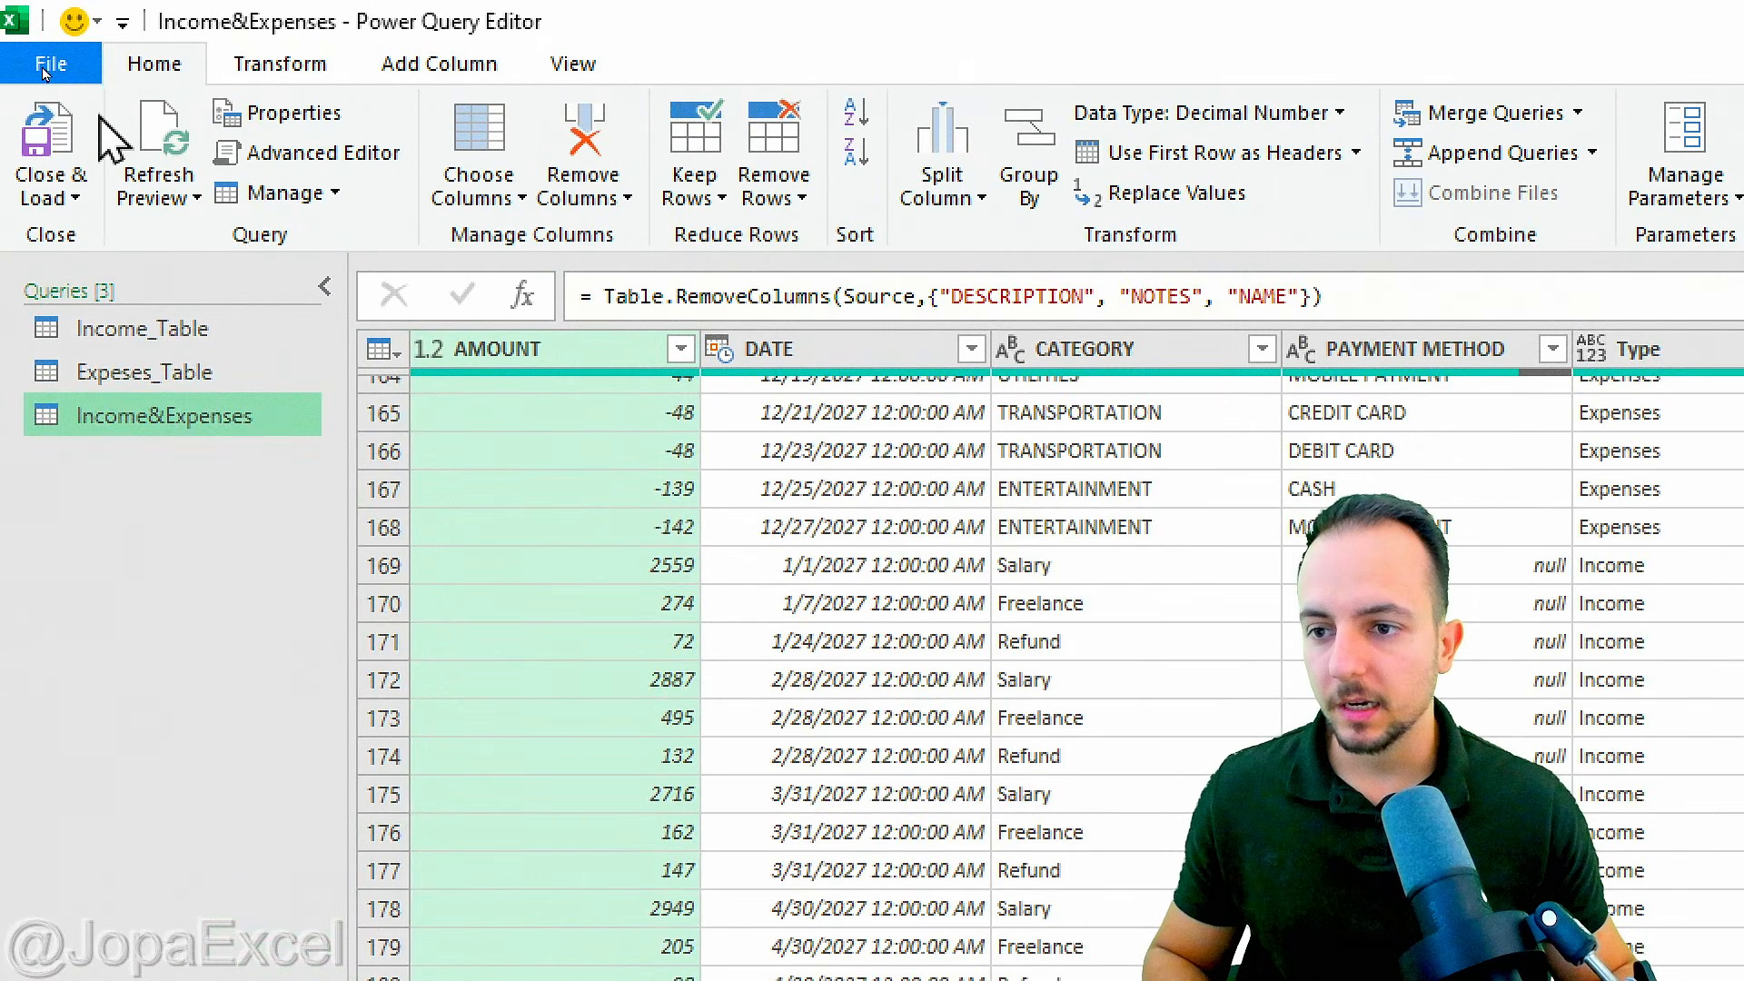
{"action": "left_click", "coordinate": [59, 200]}
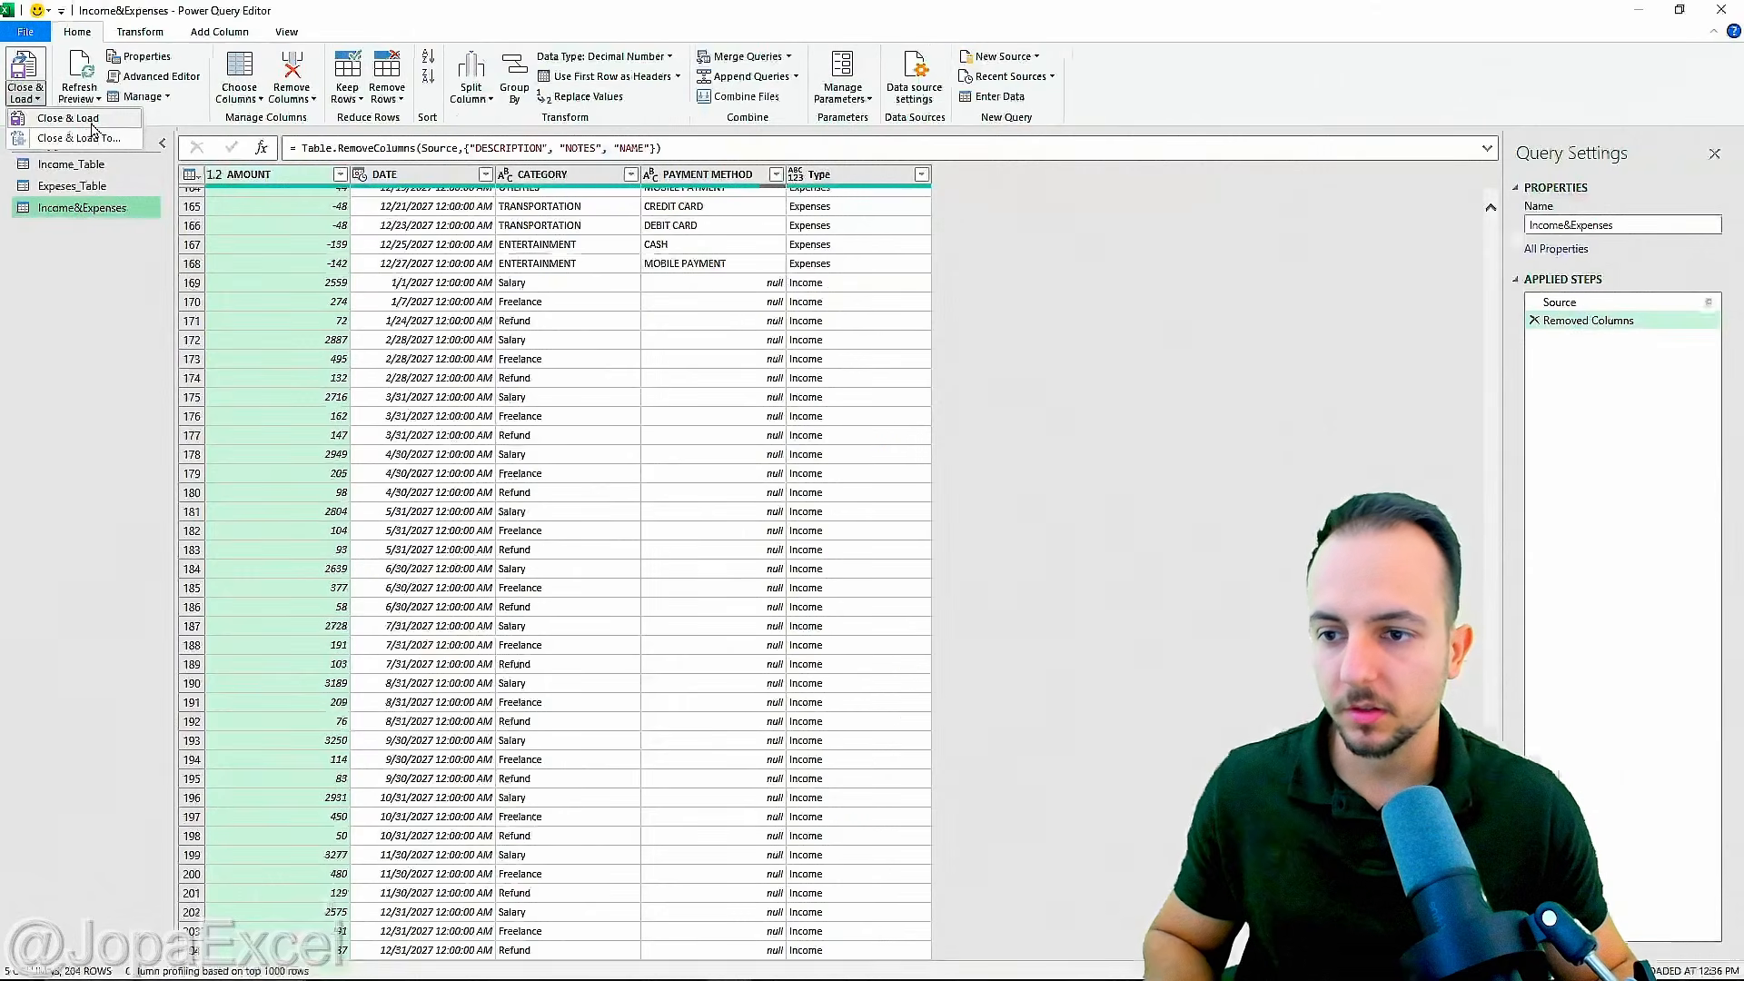
{"action": "left_click", "coordinate": [92, 126]}
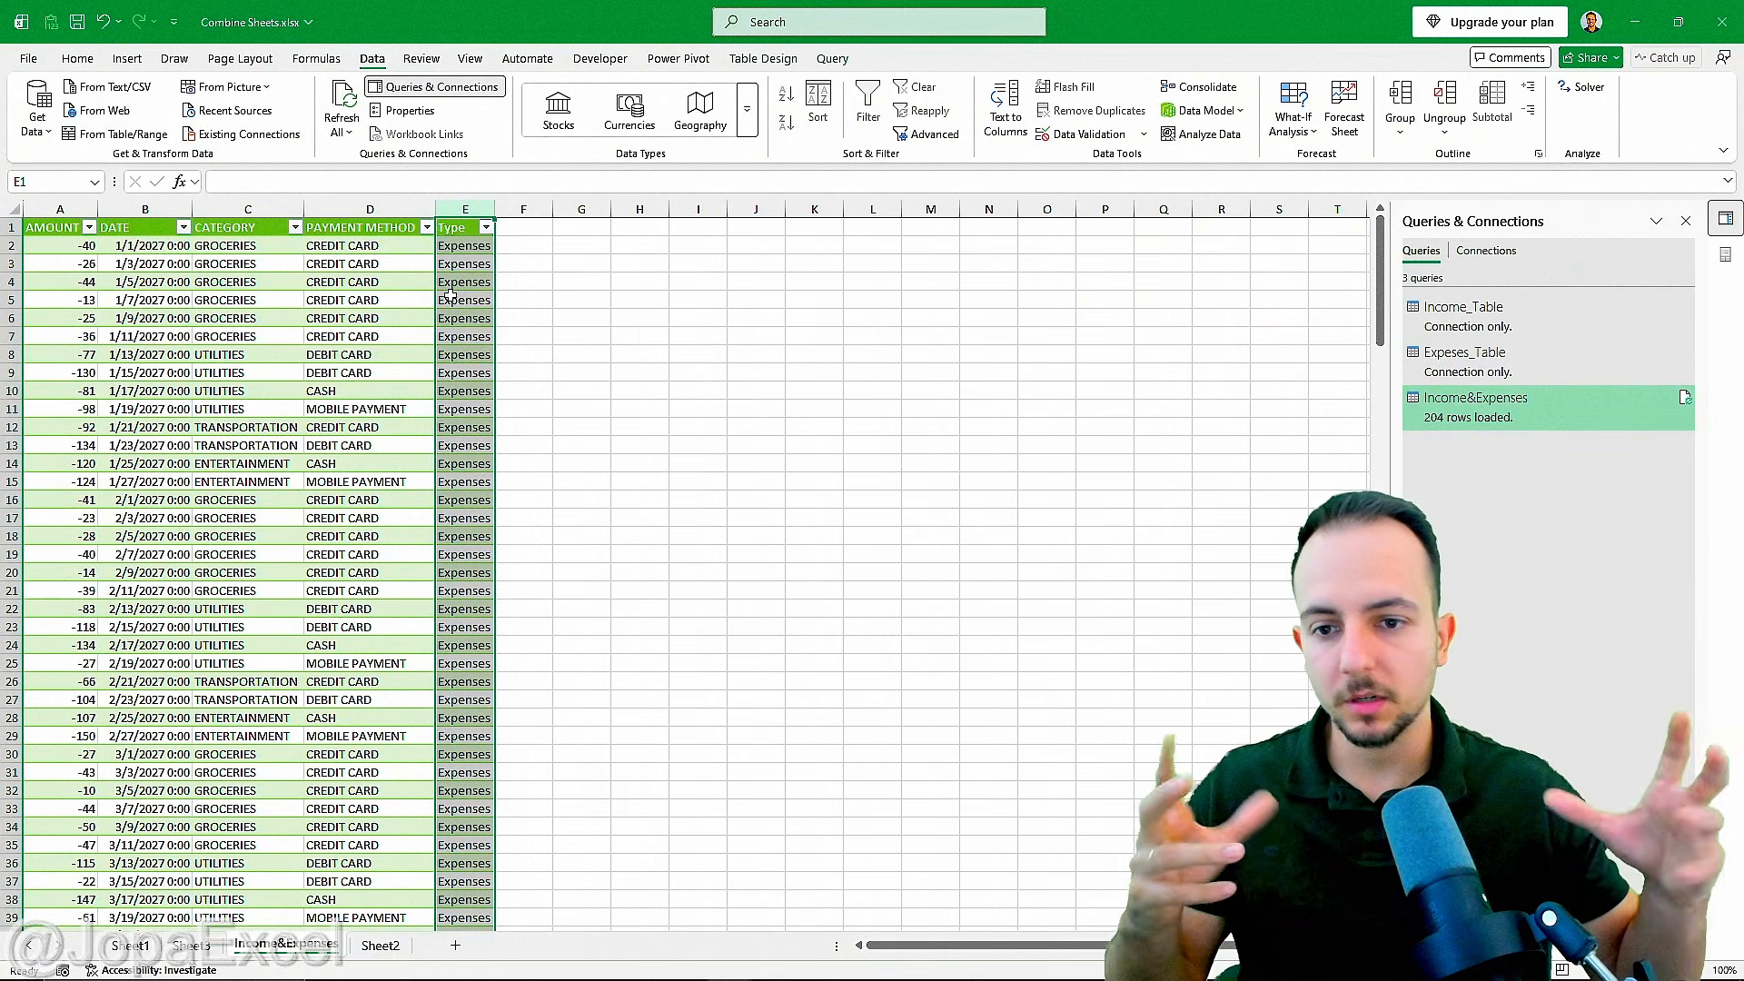
{"action": "left_click", "coordinate": [57, 232]}
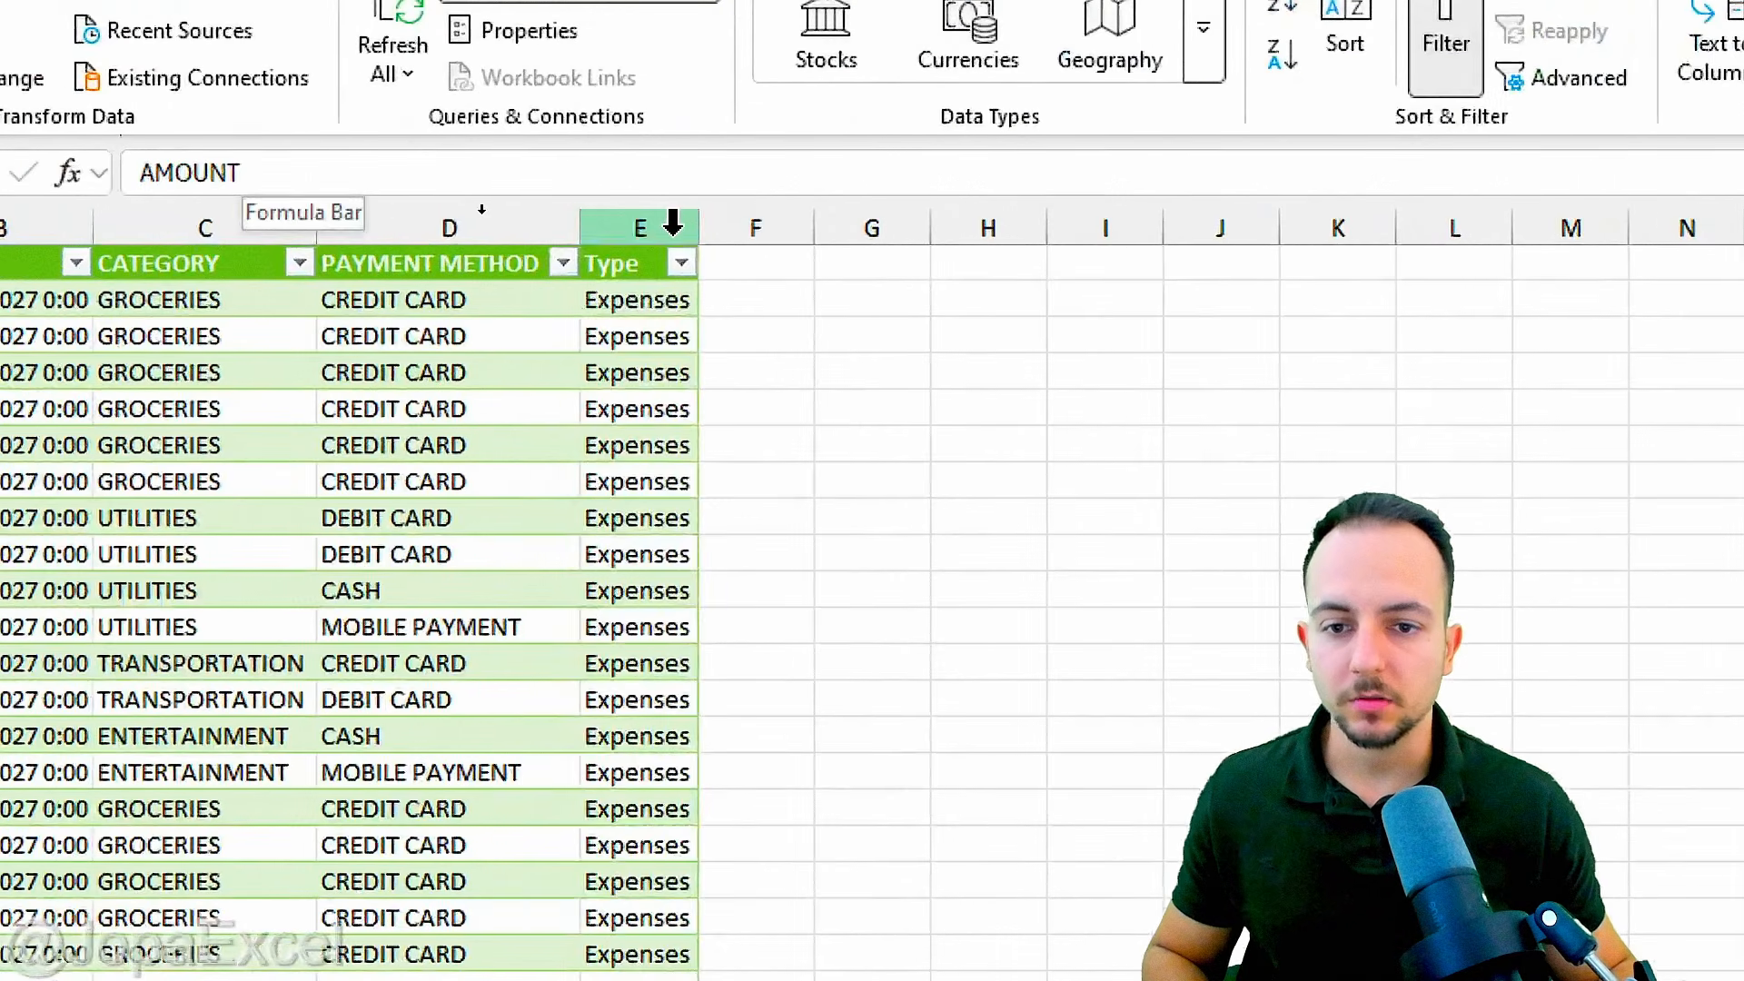
{"action": "left_click", "coordinate": [465, 209]}
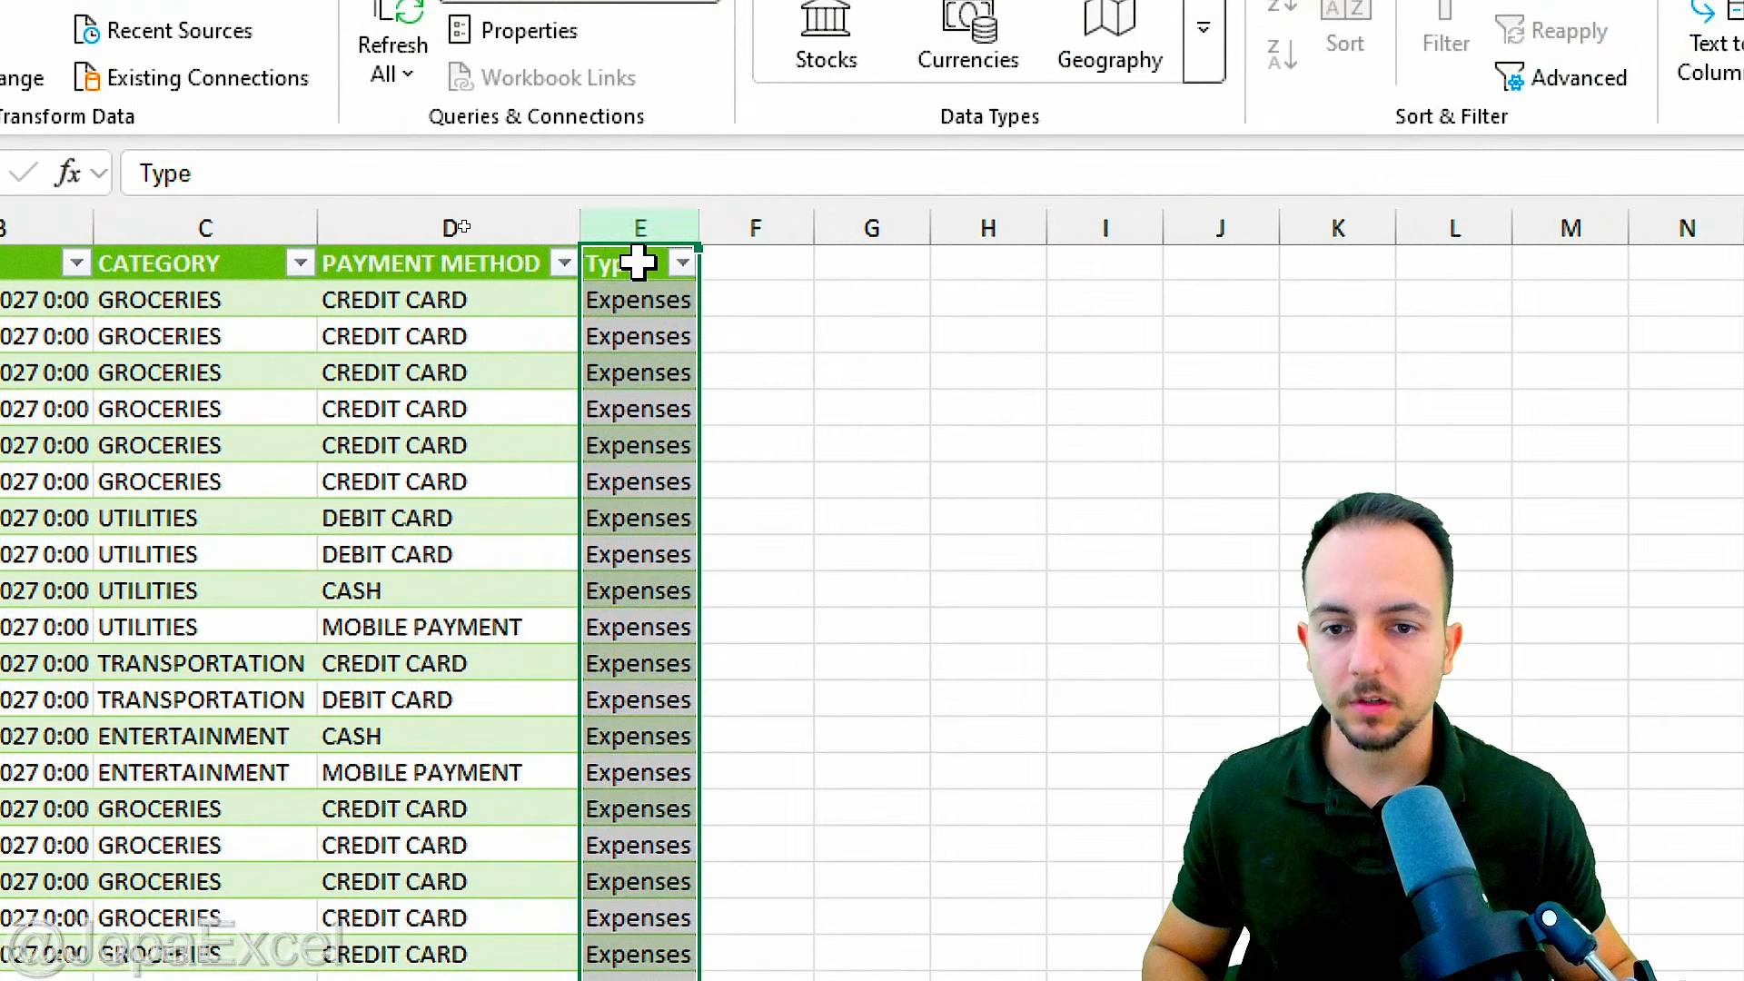
{"action": "left_click", "coordinate": [638, 262]}
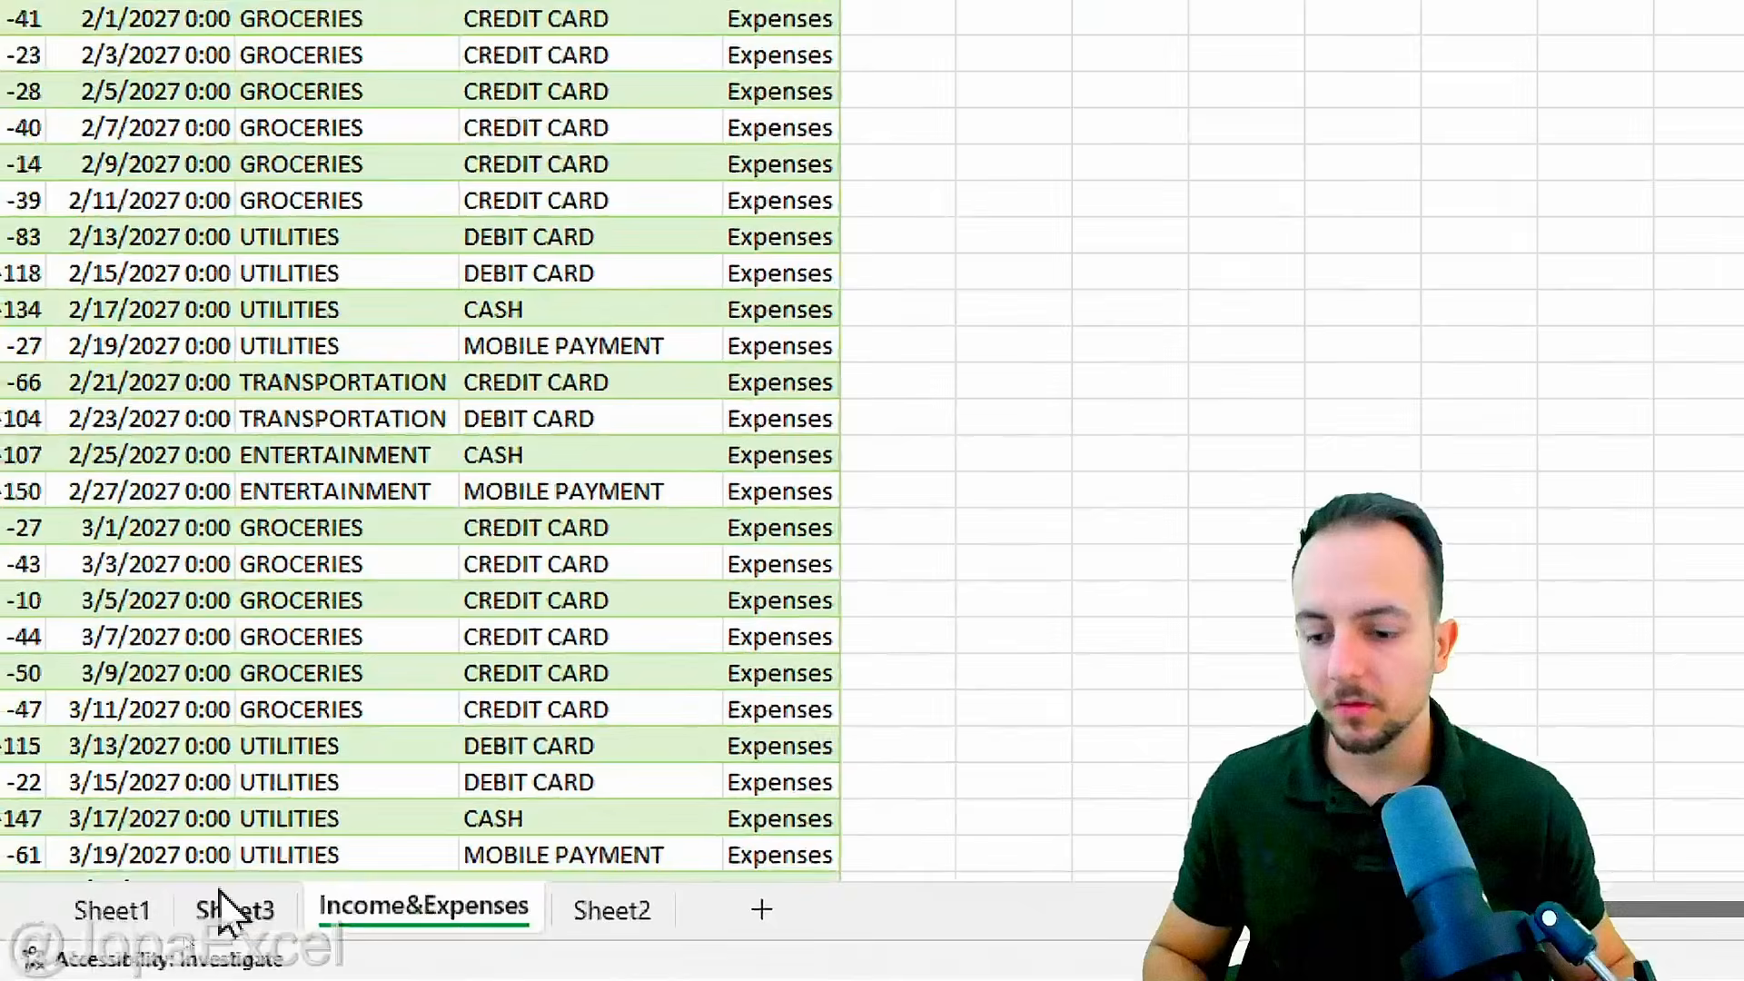
Step: Refresh all data from the PivotTable on Sheet3 and place the Type field in the PivotTable's columns
{"action": "left_click", "coordinate": [192, 947]}
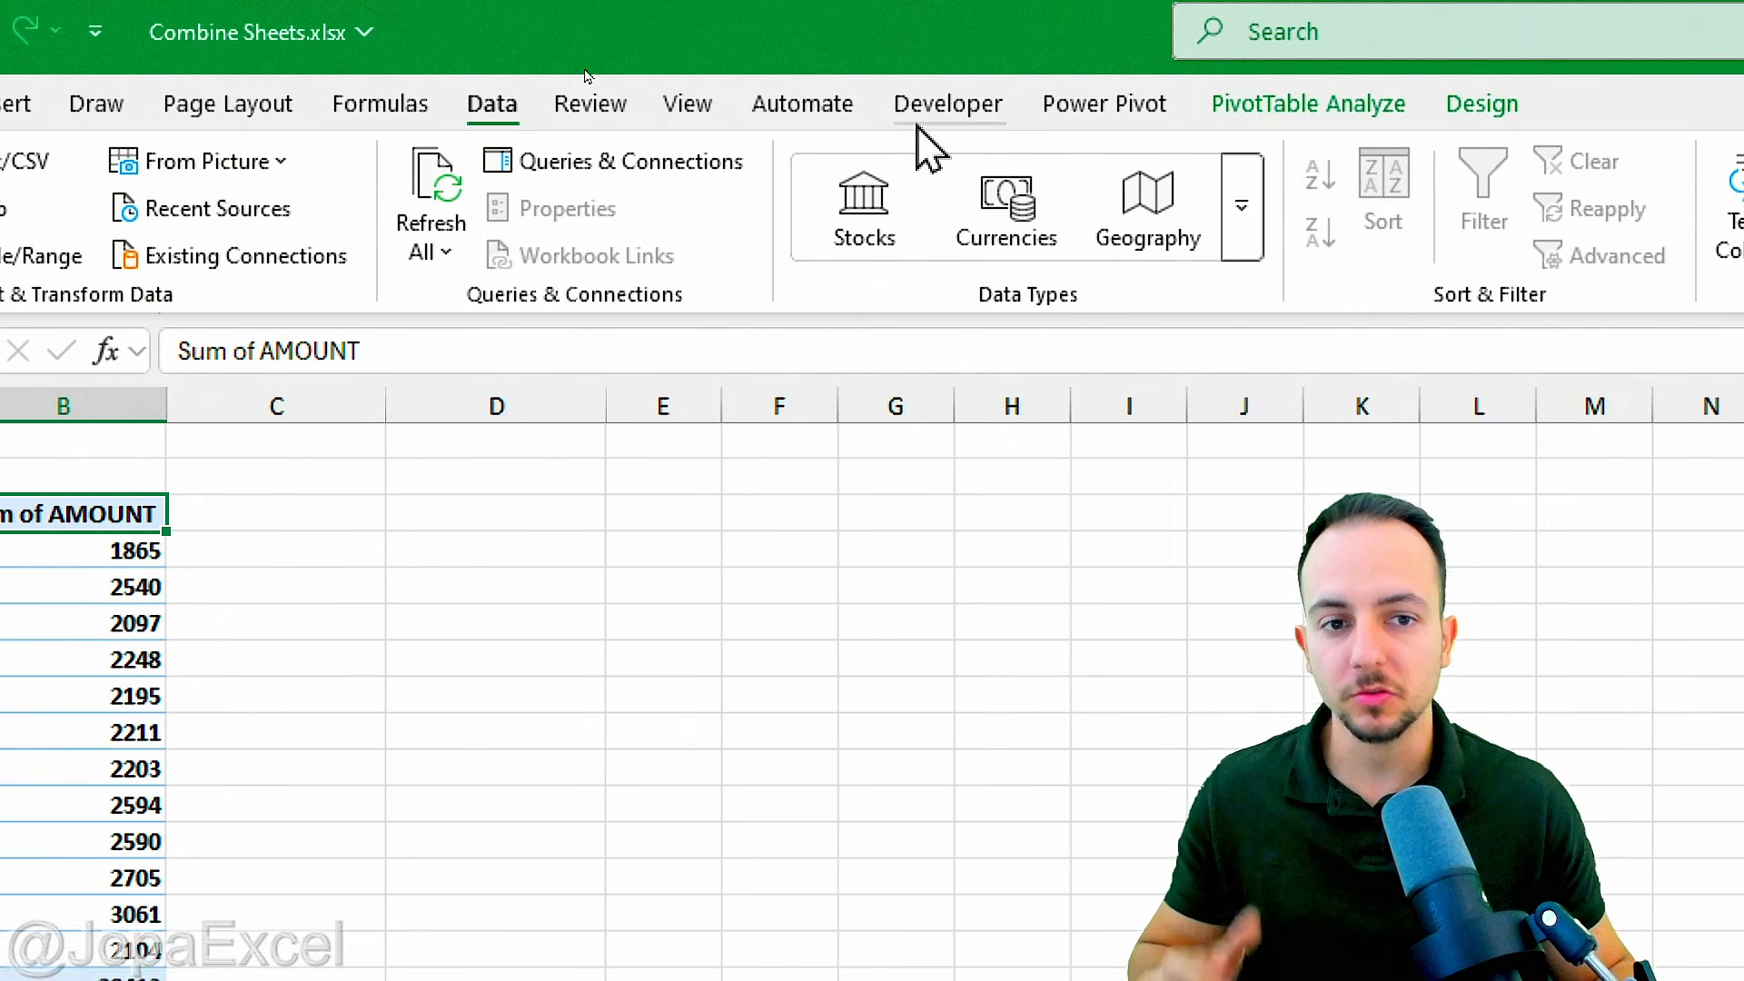
{"action": "left_click", "coordinate": [428, 265]}
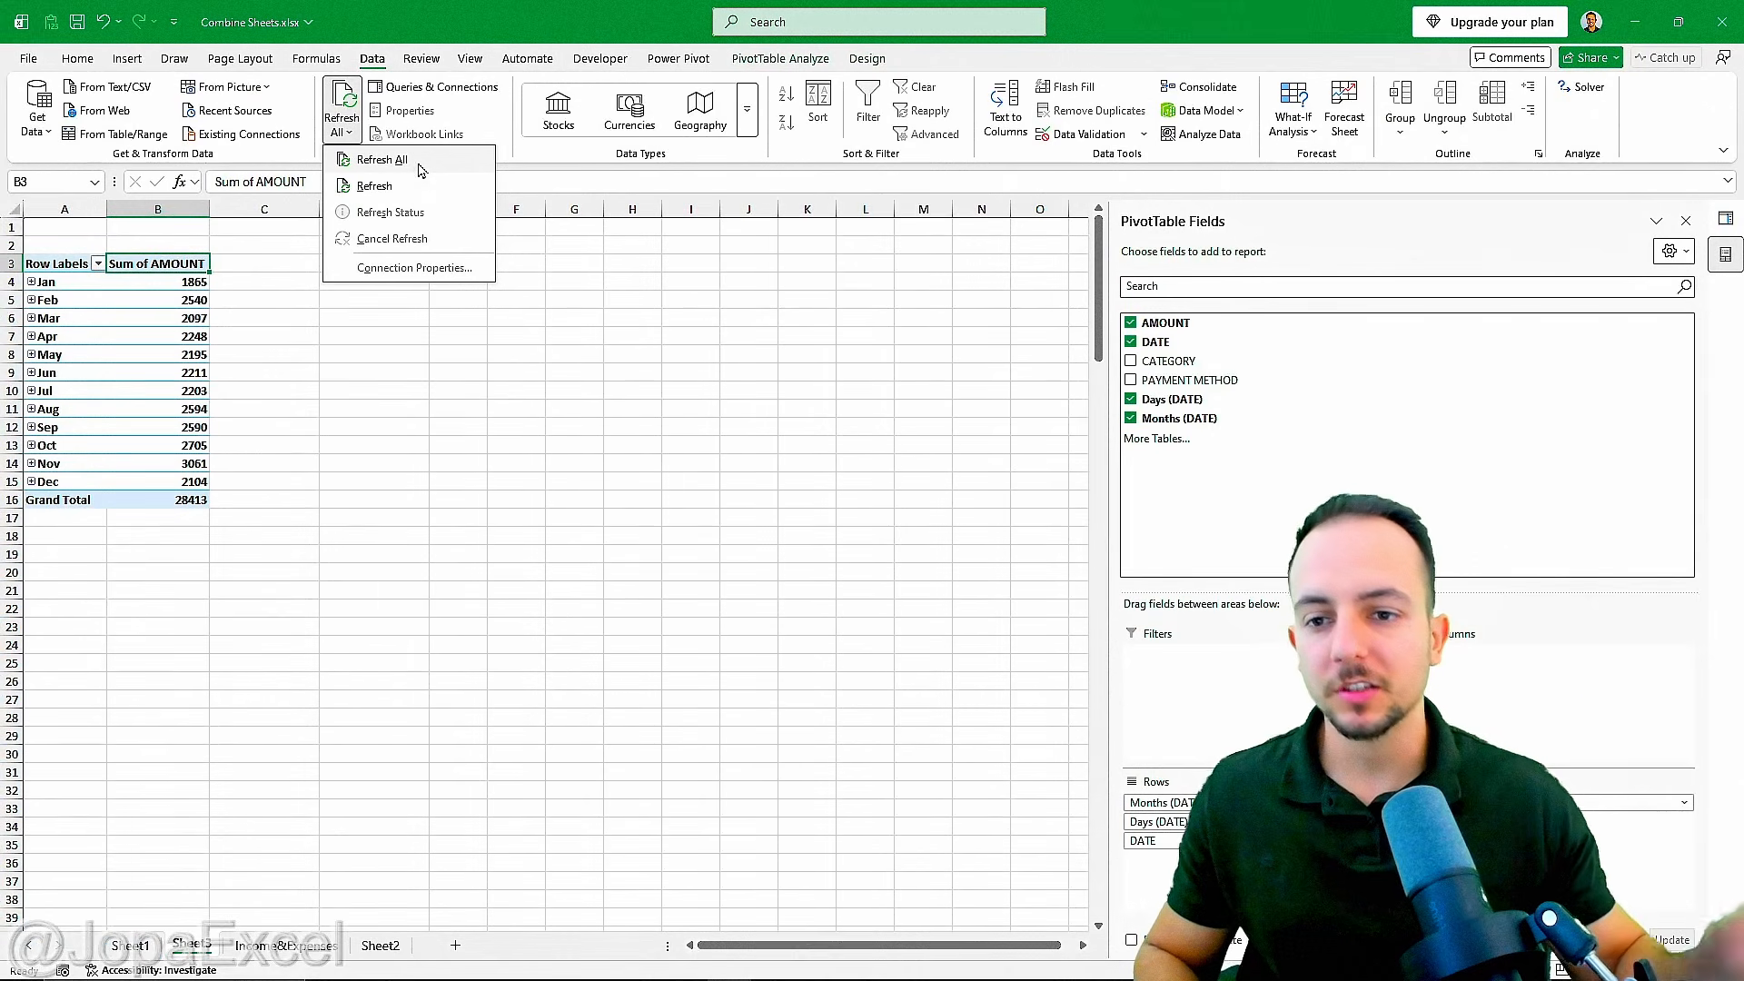
{"action": "left_click", "coordinate": [420, 168]}
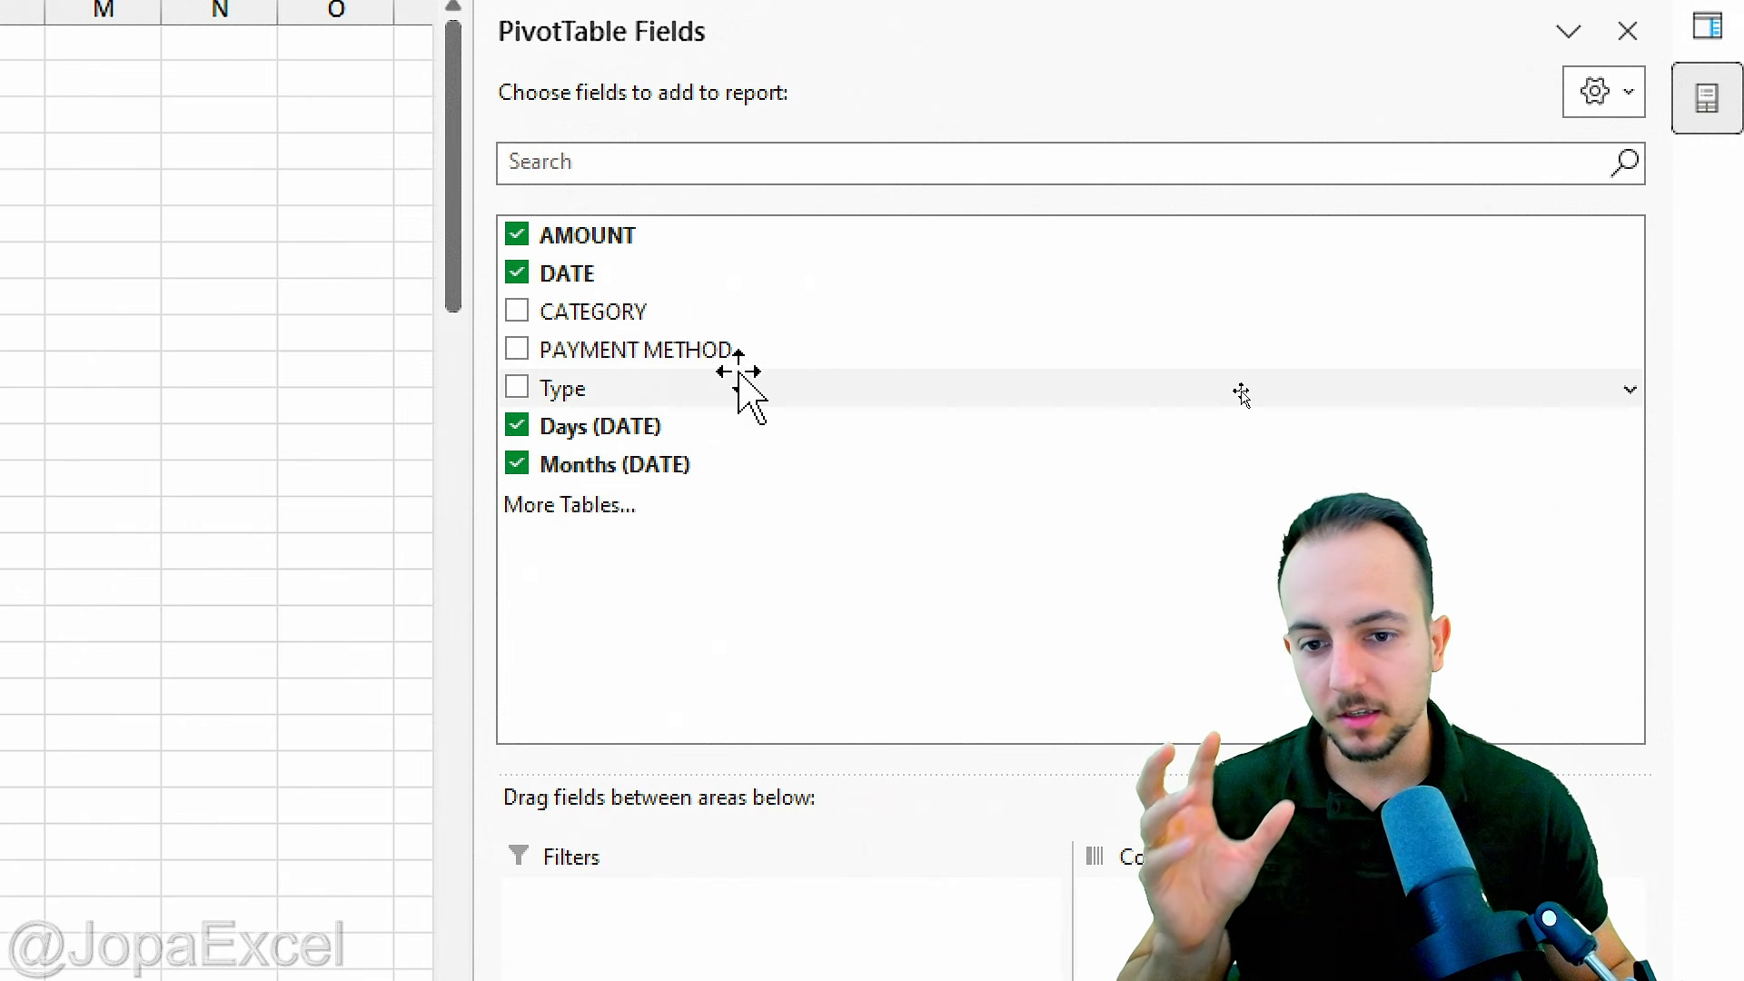
{"action": "left_click_drag", "start_coordinate": [740, 391], "coordinate": [1595, 900]}
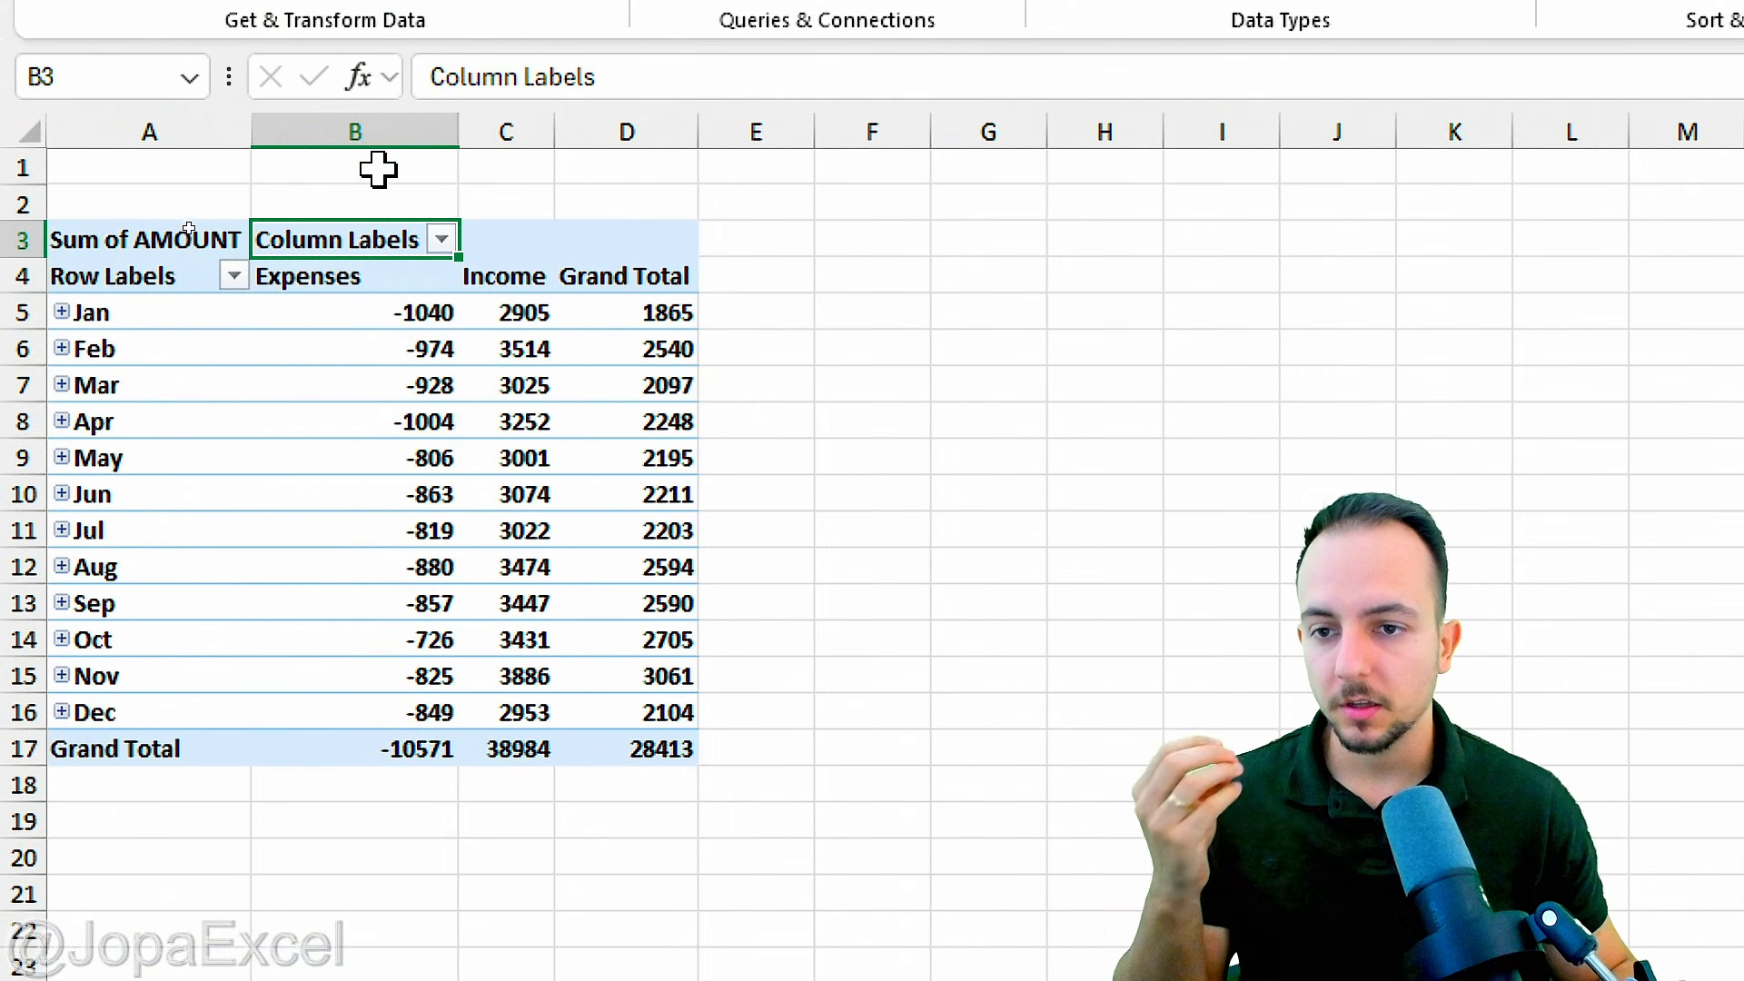
Step: Examine the PivotTable's monthly Expenses, Income and Grand Total columns
{"action": "left_click", "coordinate": [400, 327]}
{"action": "left_click", "coordinate": [498, 329]}
{"action": "left_click", "coordinate": [623, 124]}
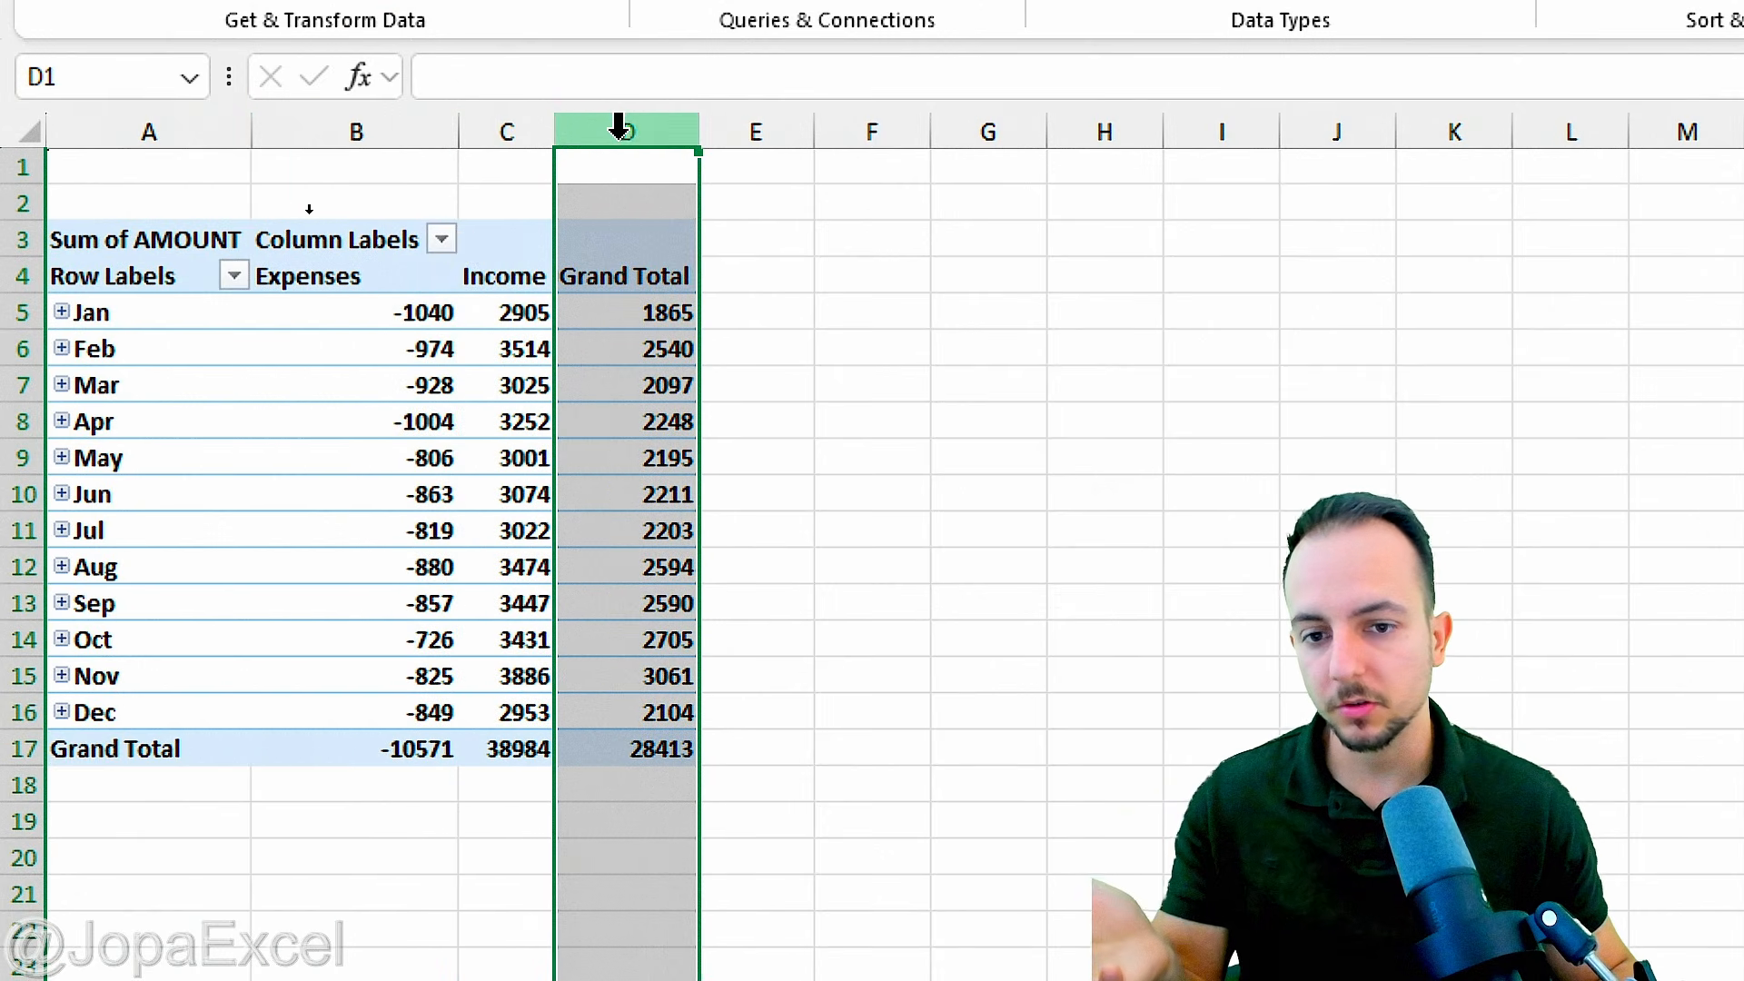
{"action": "left_click", "coordinate": [202, 283]}
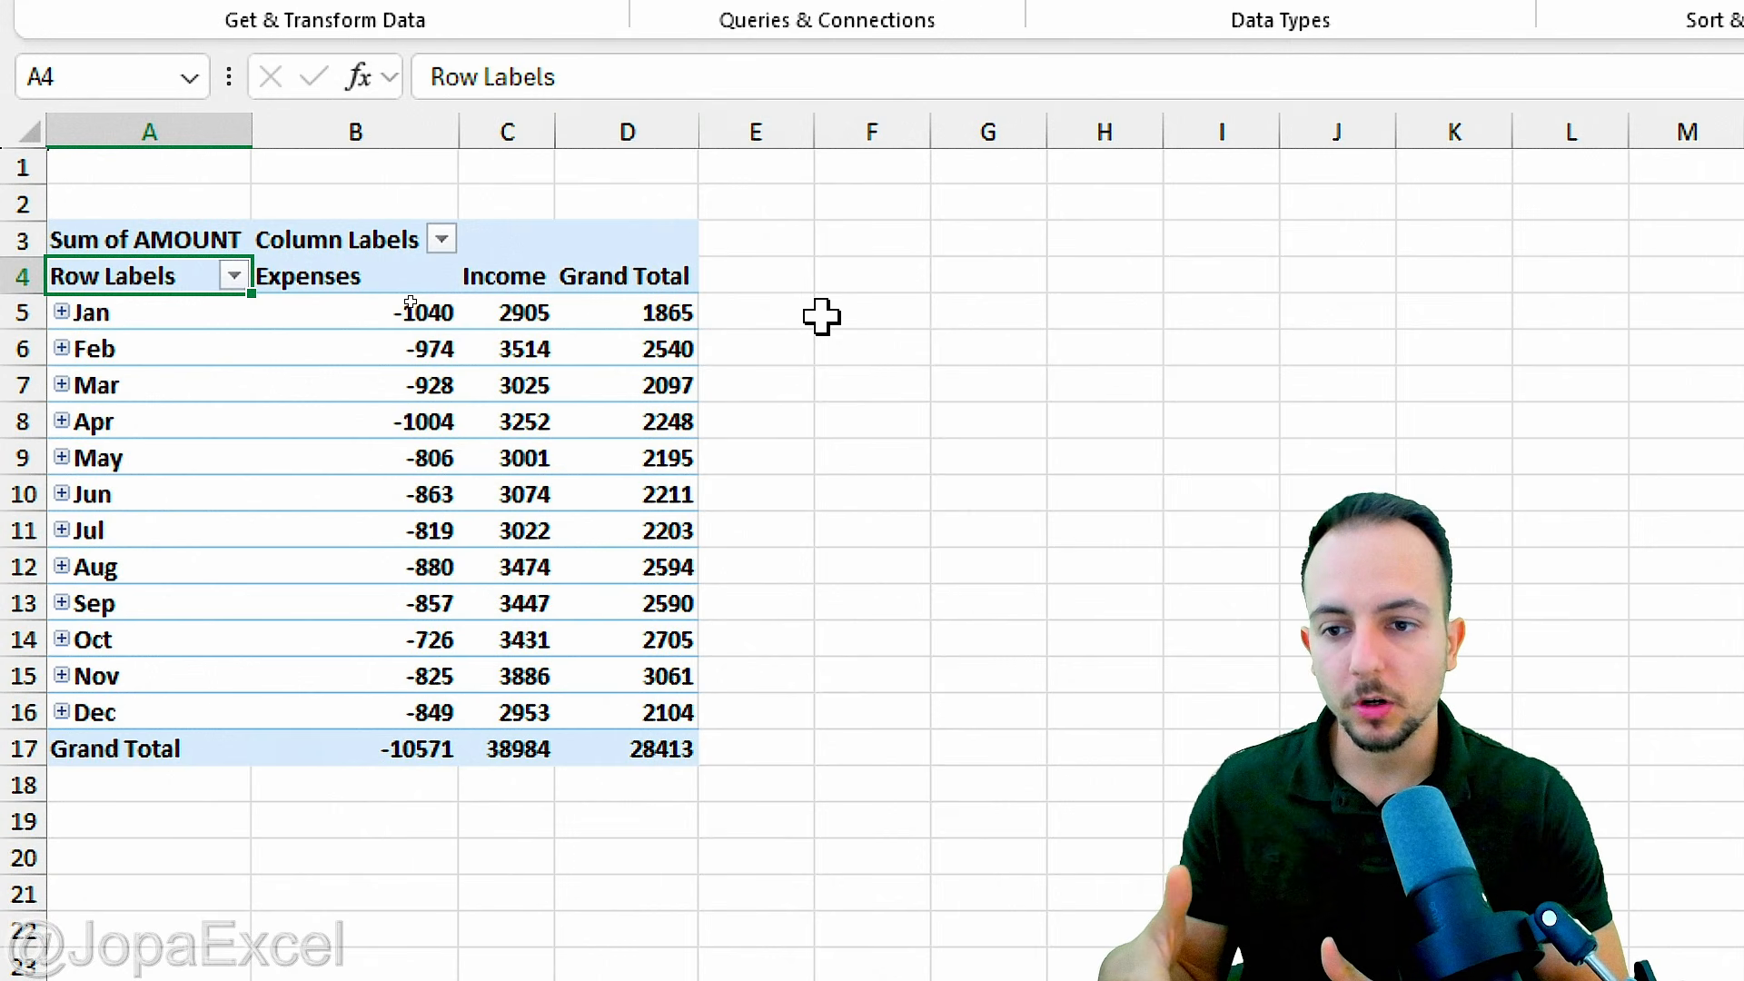
{"action": "left_click", "coordinate": [384, 130]}
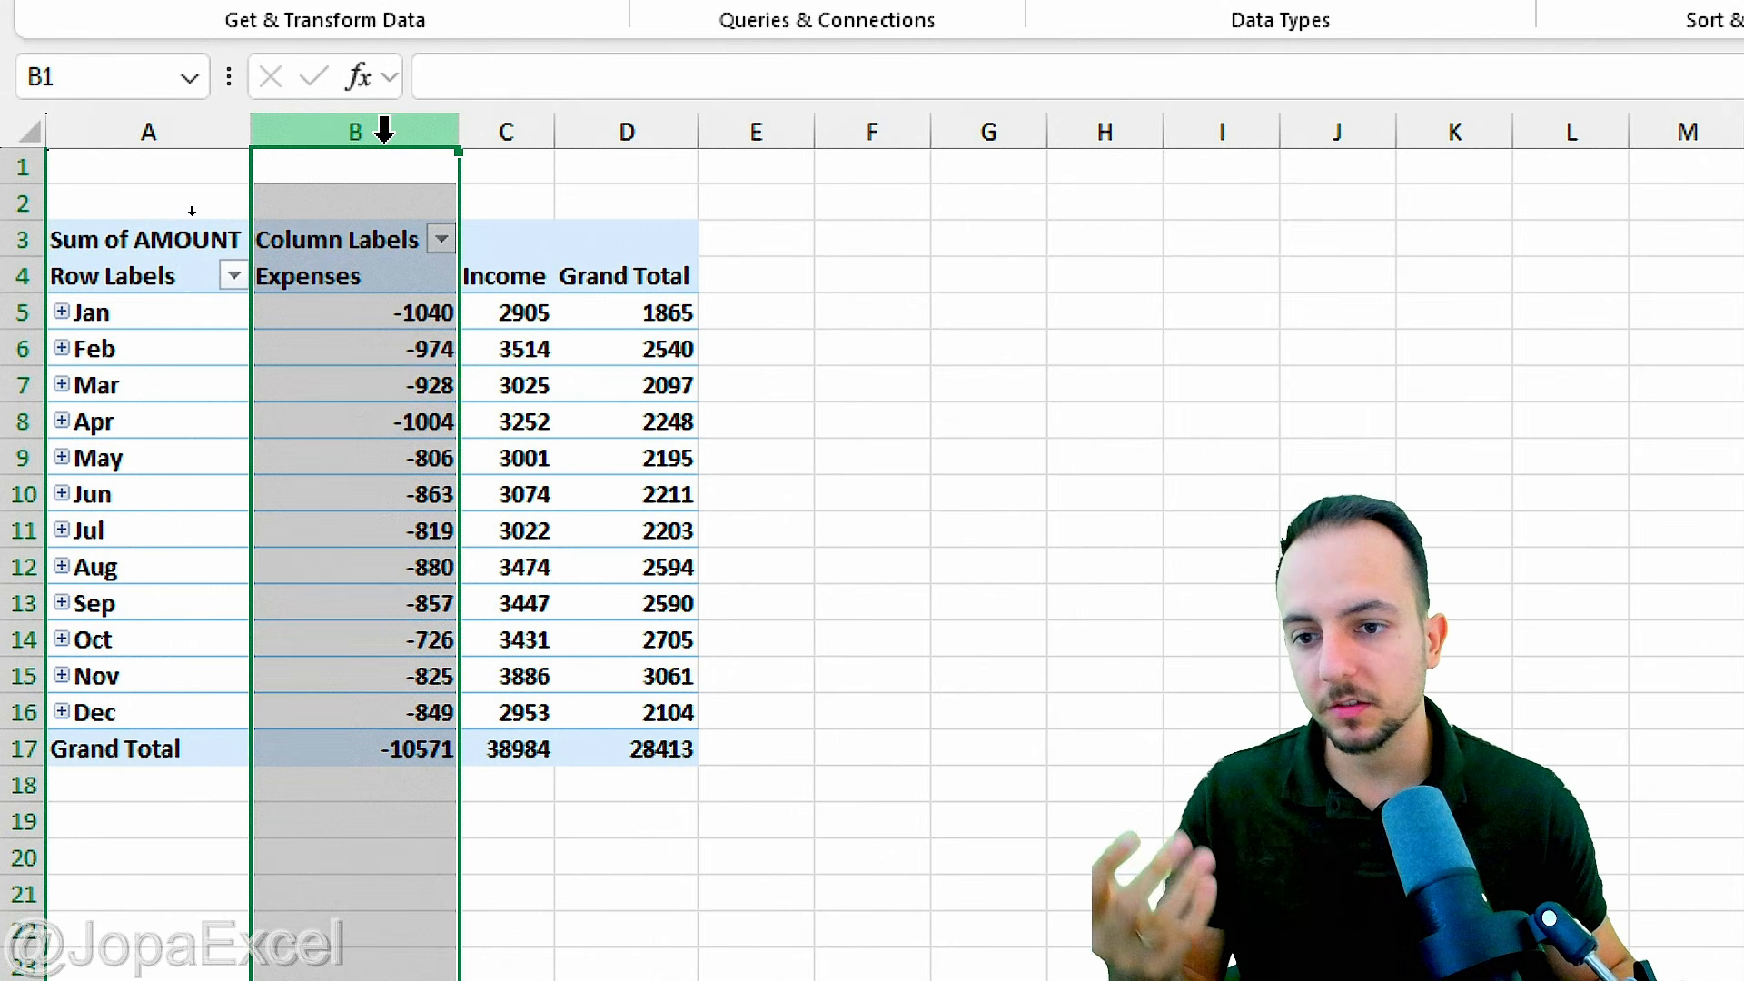
{"action": "left_click", "coordinate": [526, 130]}
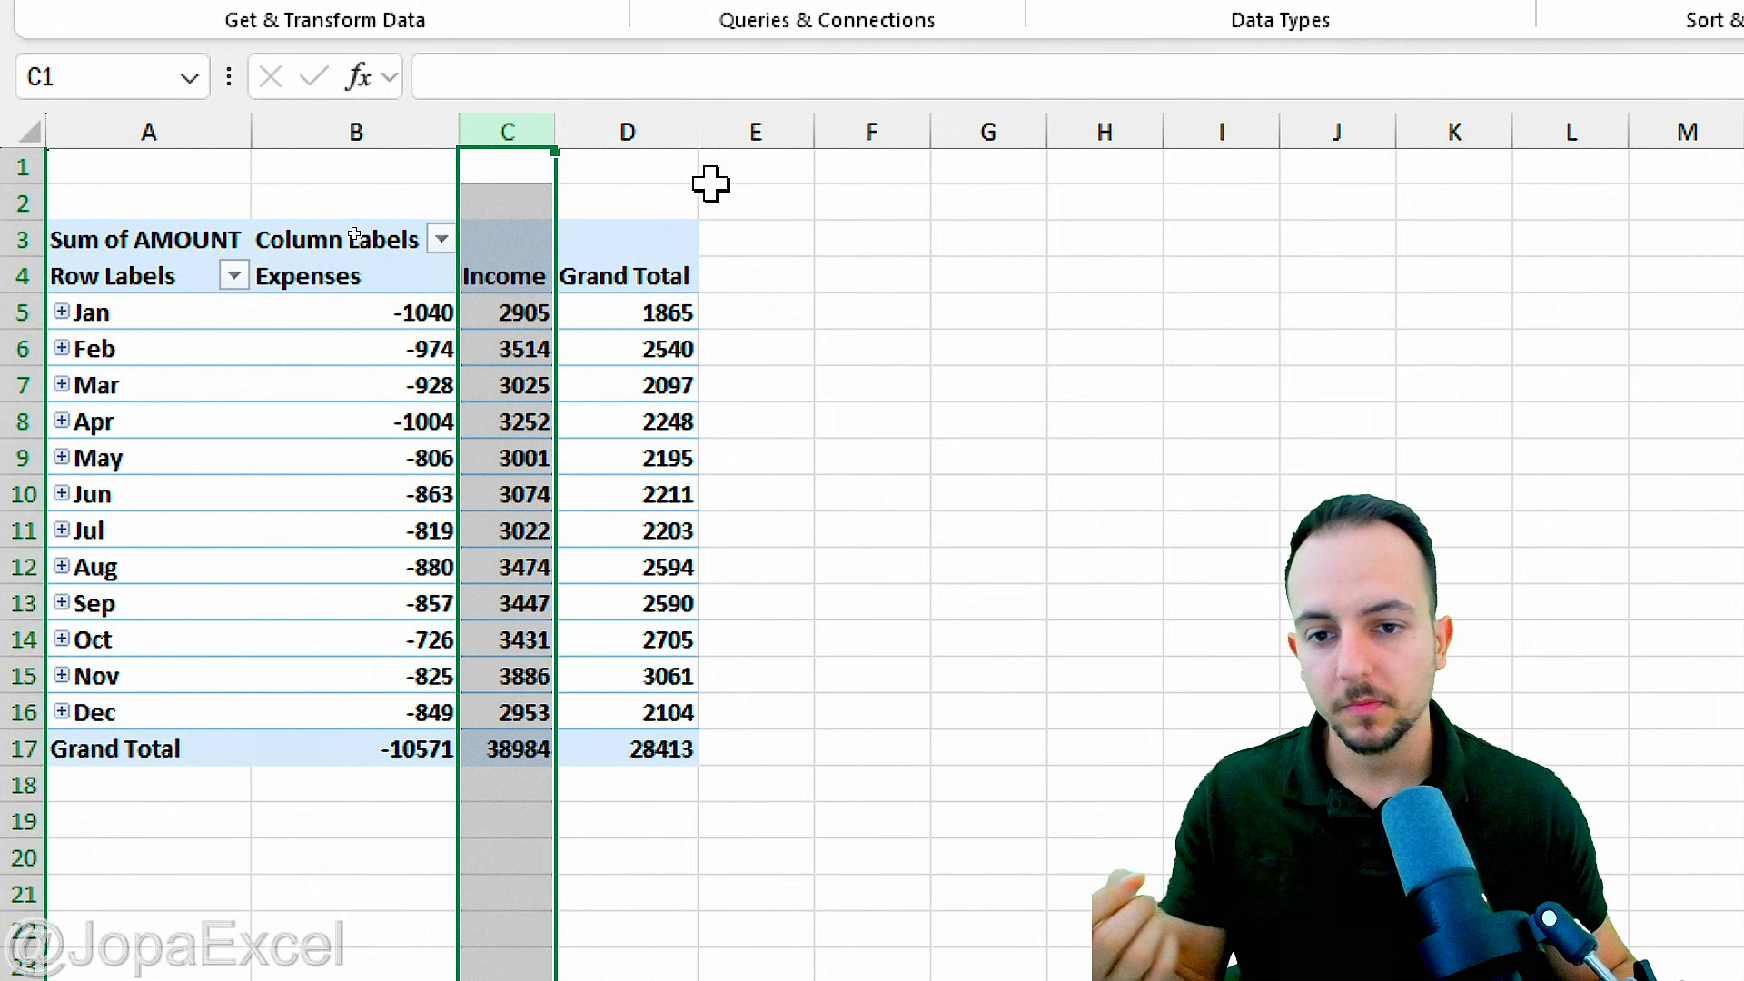
{"action": "left_click", "coordinate": [636, 130]}
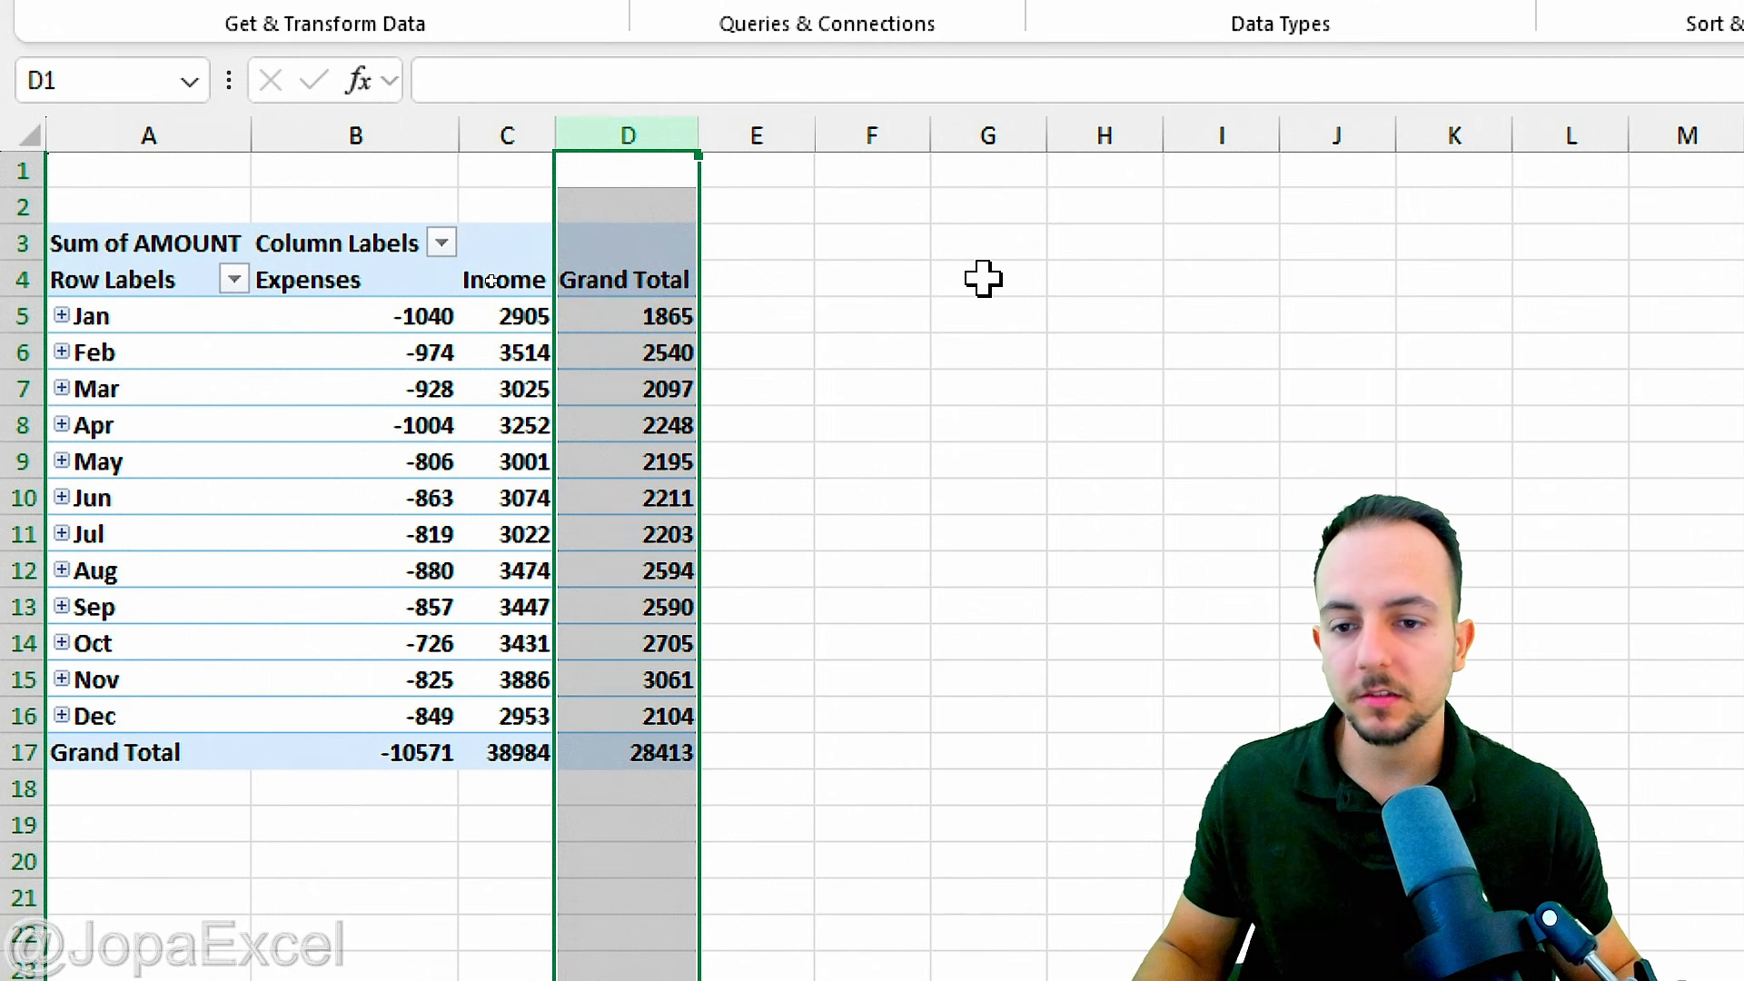
{"action": "left_click", "coordinate": [358, 133]}
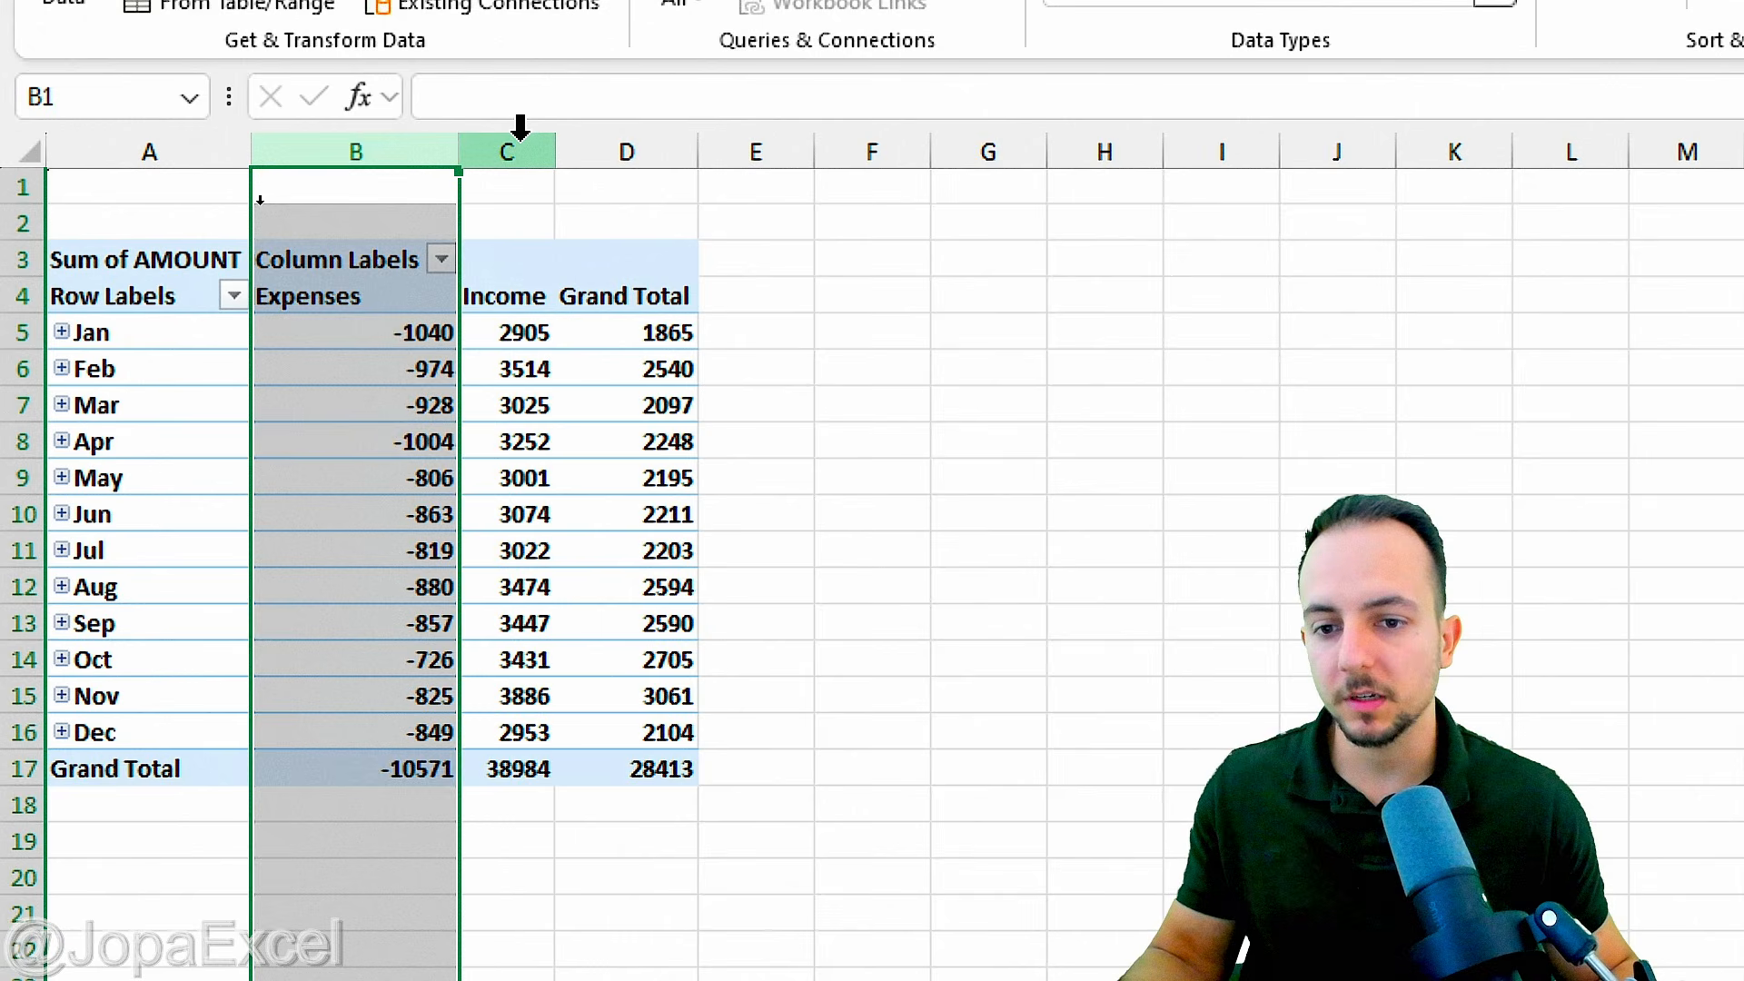
{"action": "left_click", "coordinate": [519, 127]}
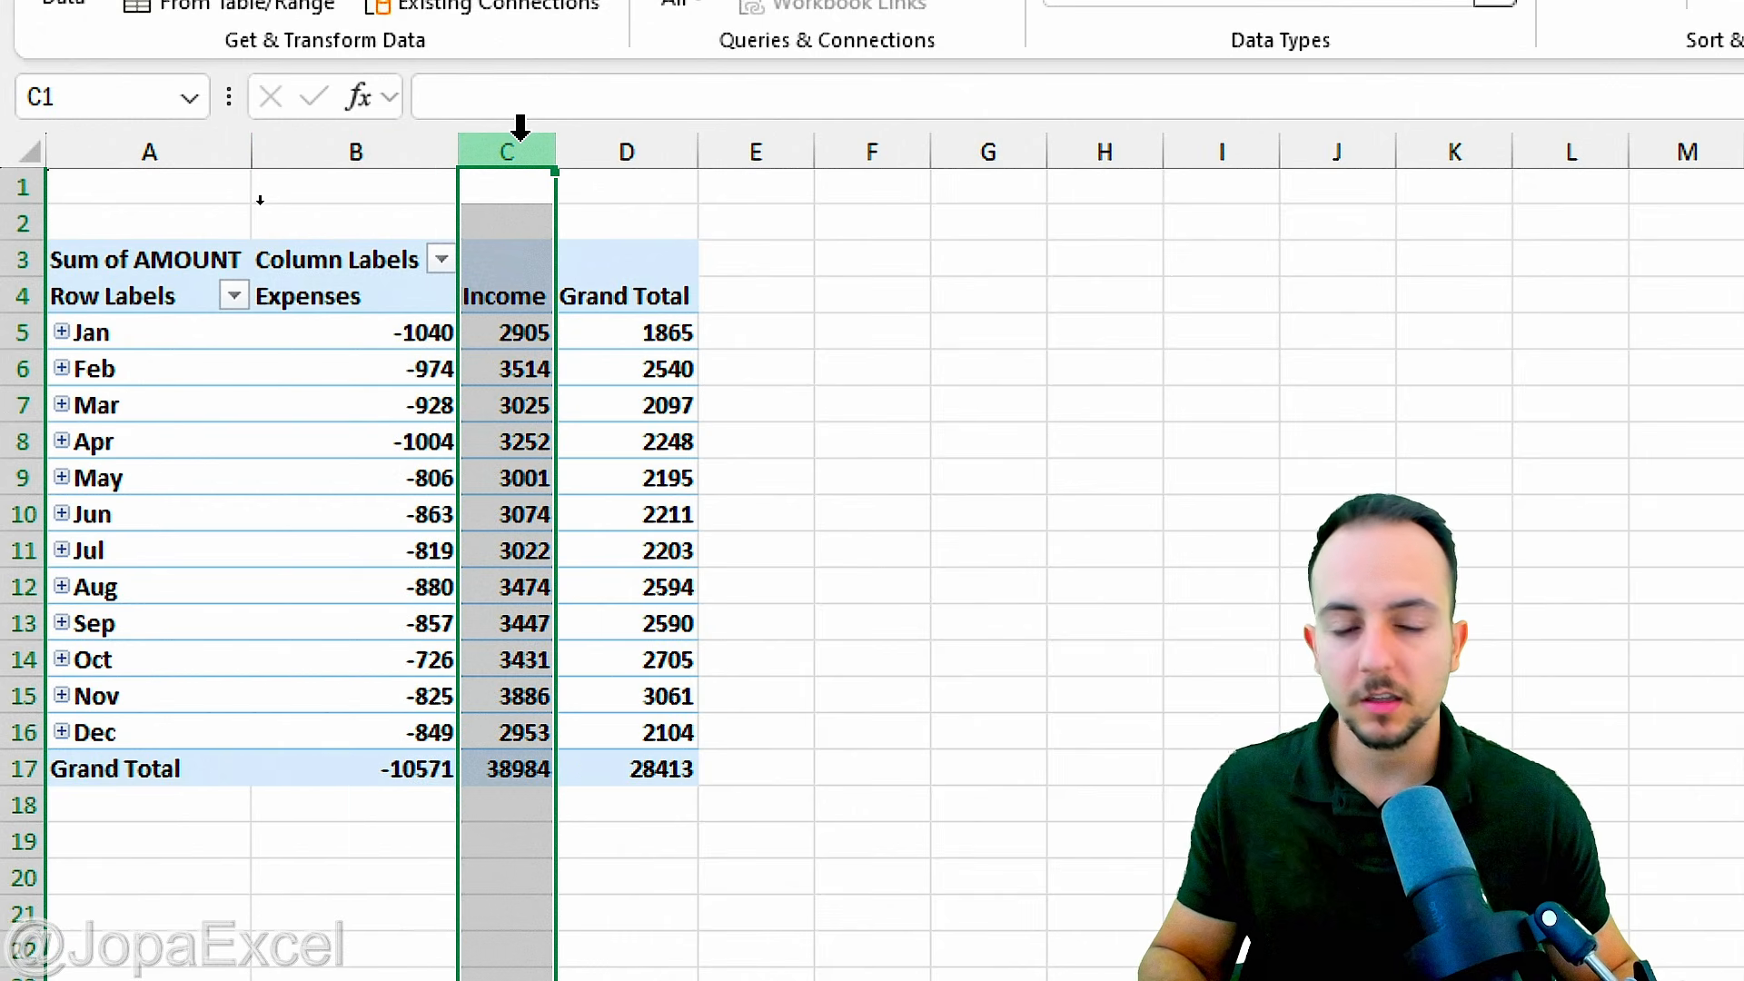
{"action": "left_click", "coordinate": [186, 296]}
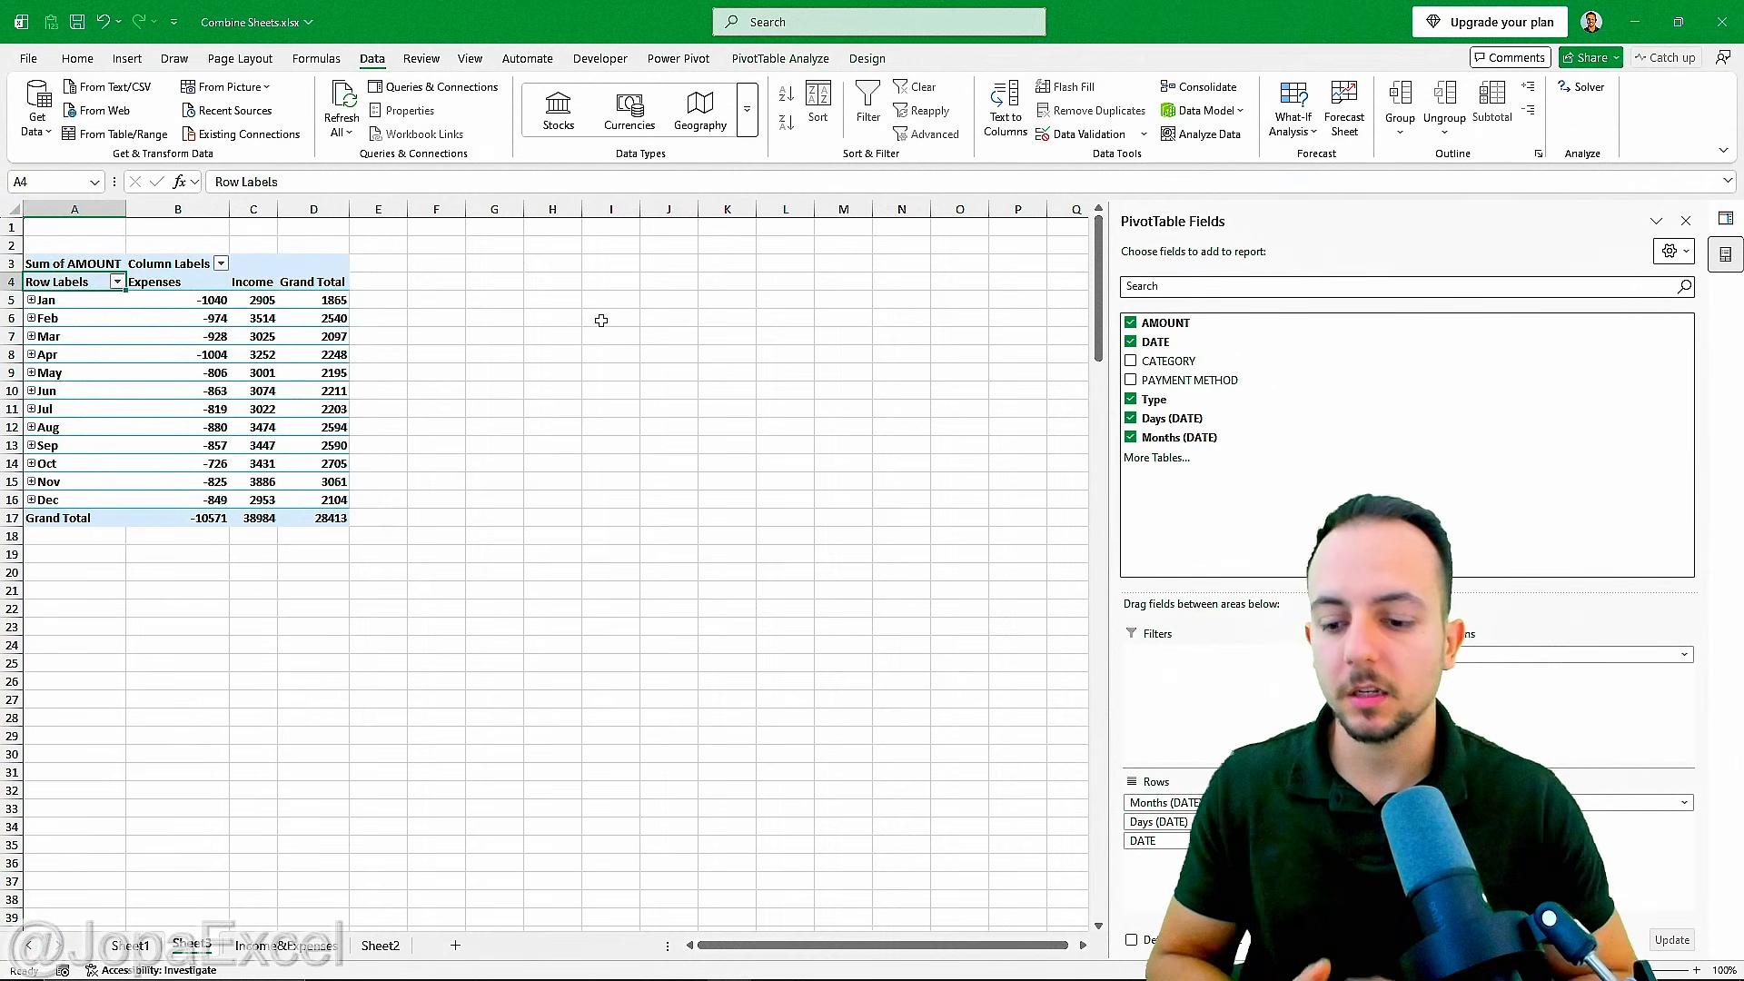